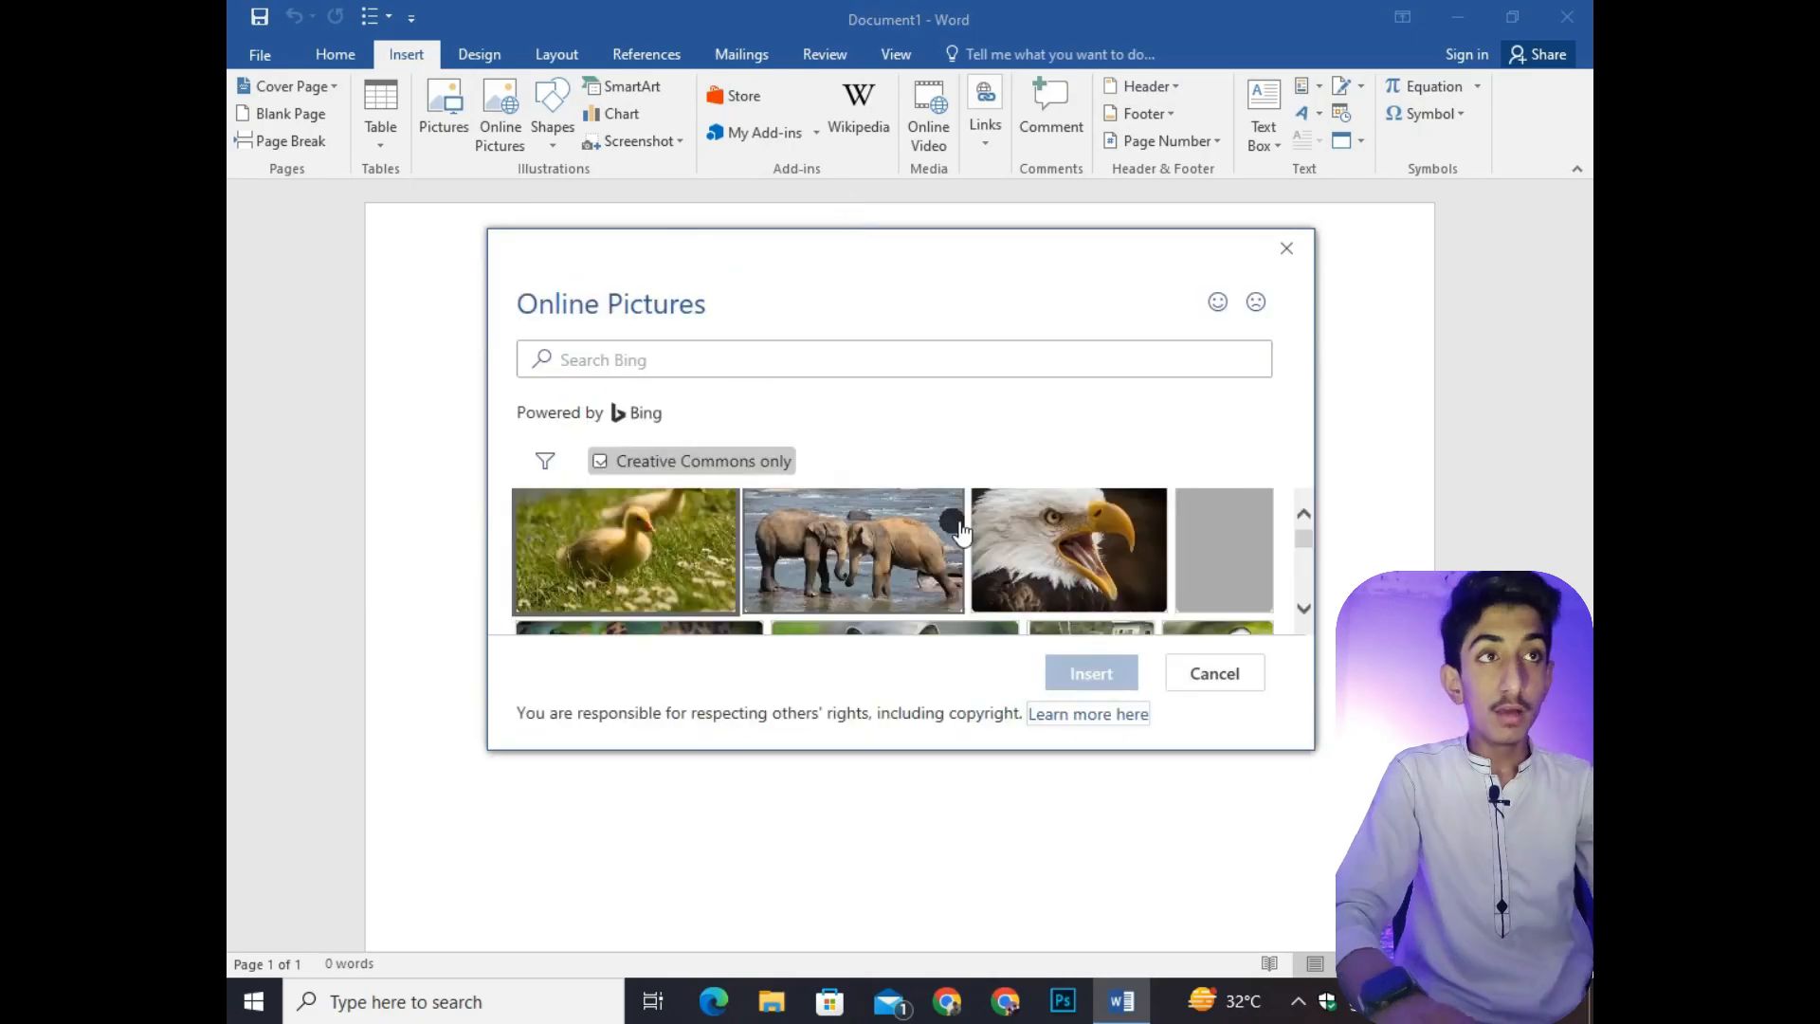
# Insert the online picture of the bald eagle with an open beak from the Creative Commons animal pictures
pyautogui.scroll(-3, 972, 559)
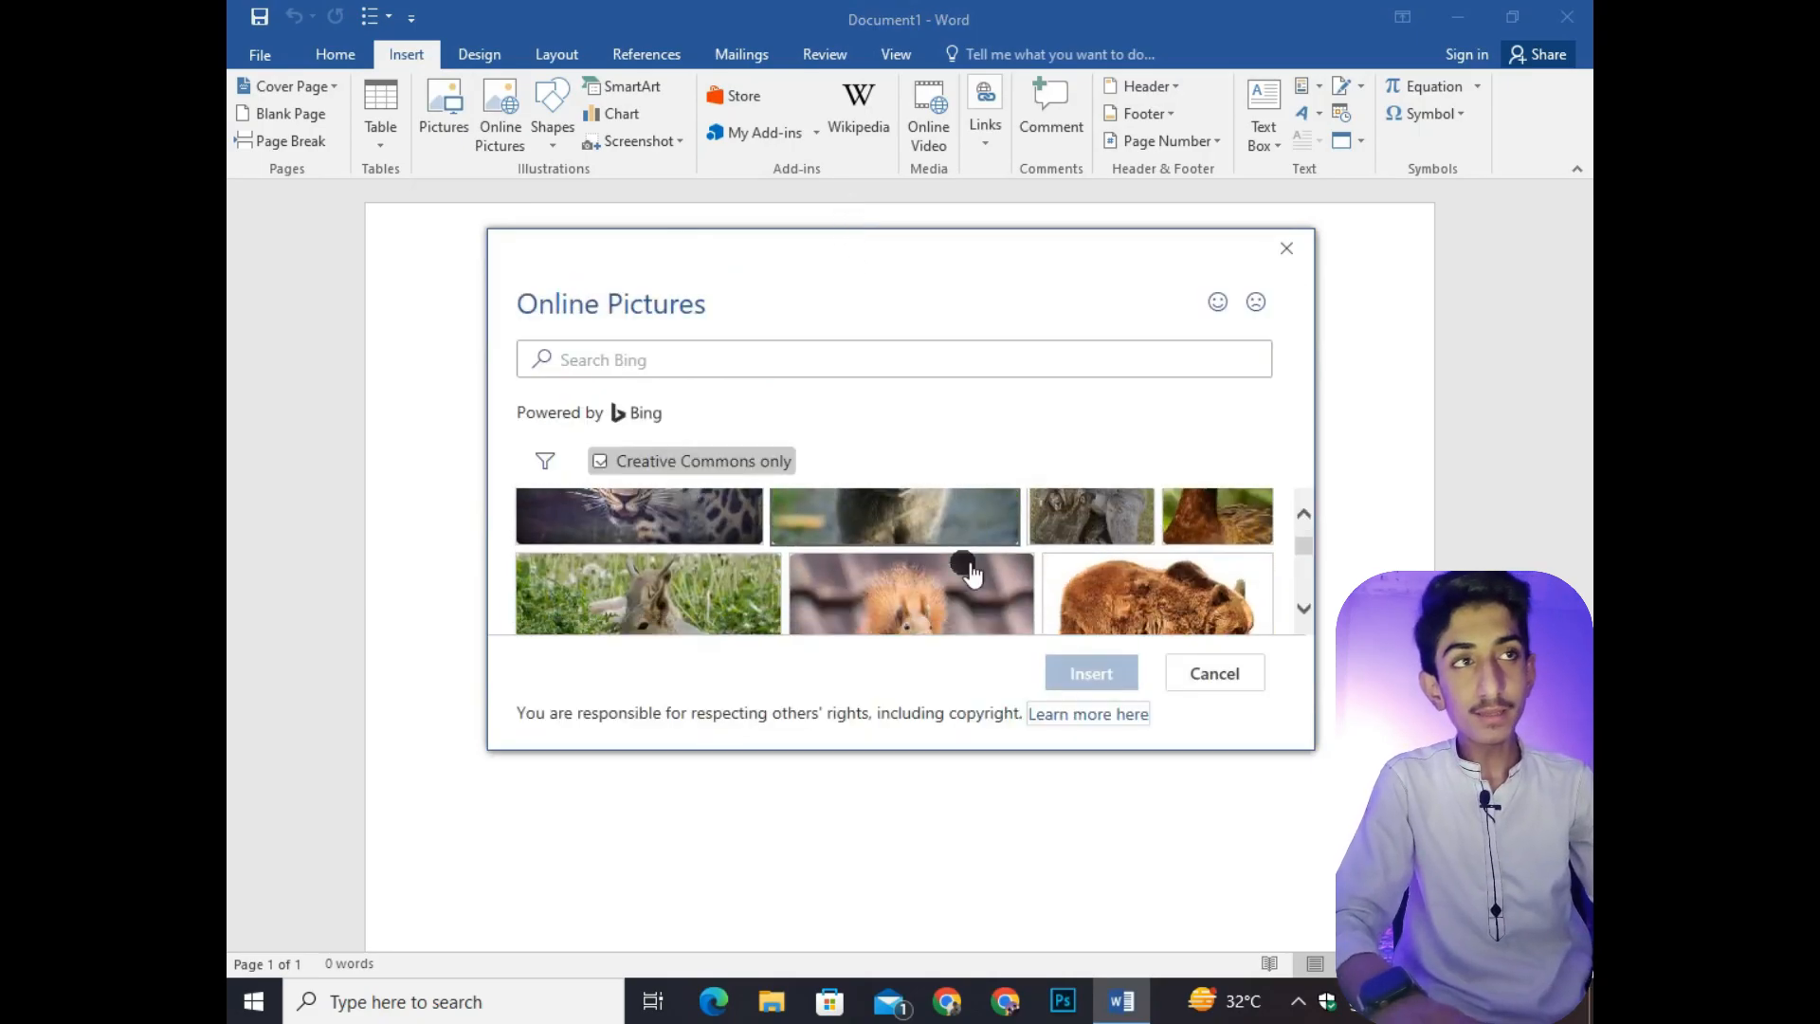
pyautogui.scroll(4, 1107, 572)
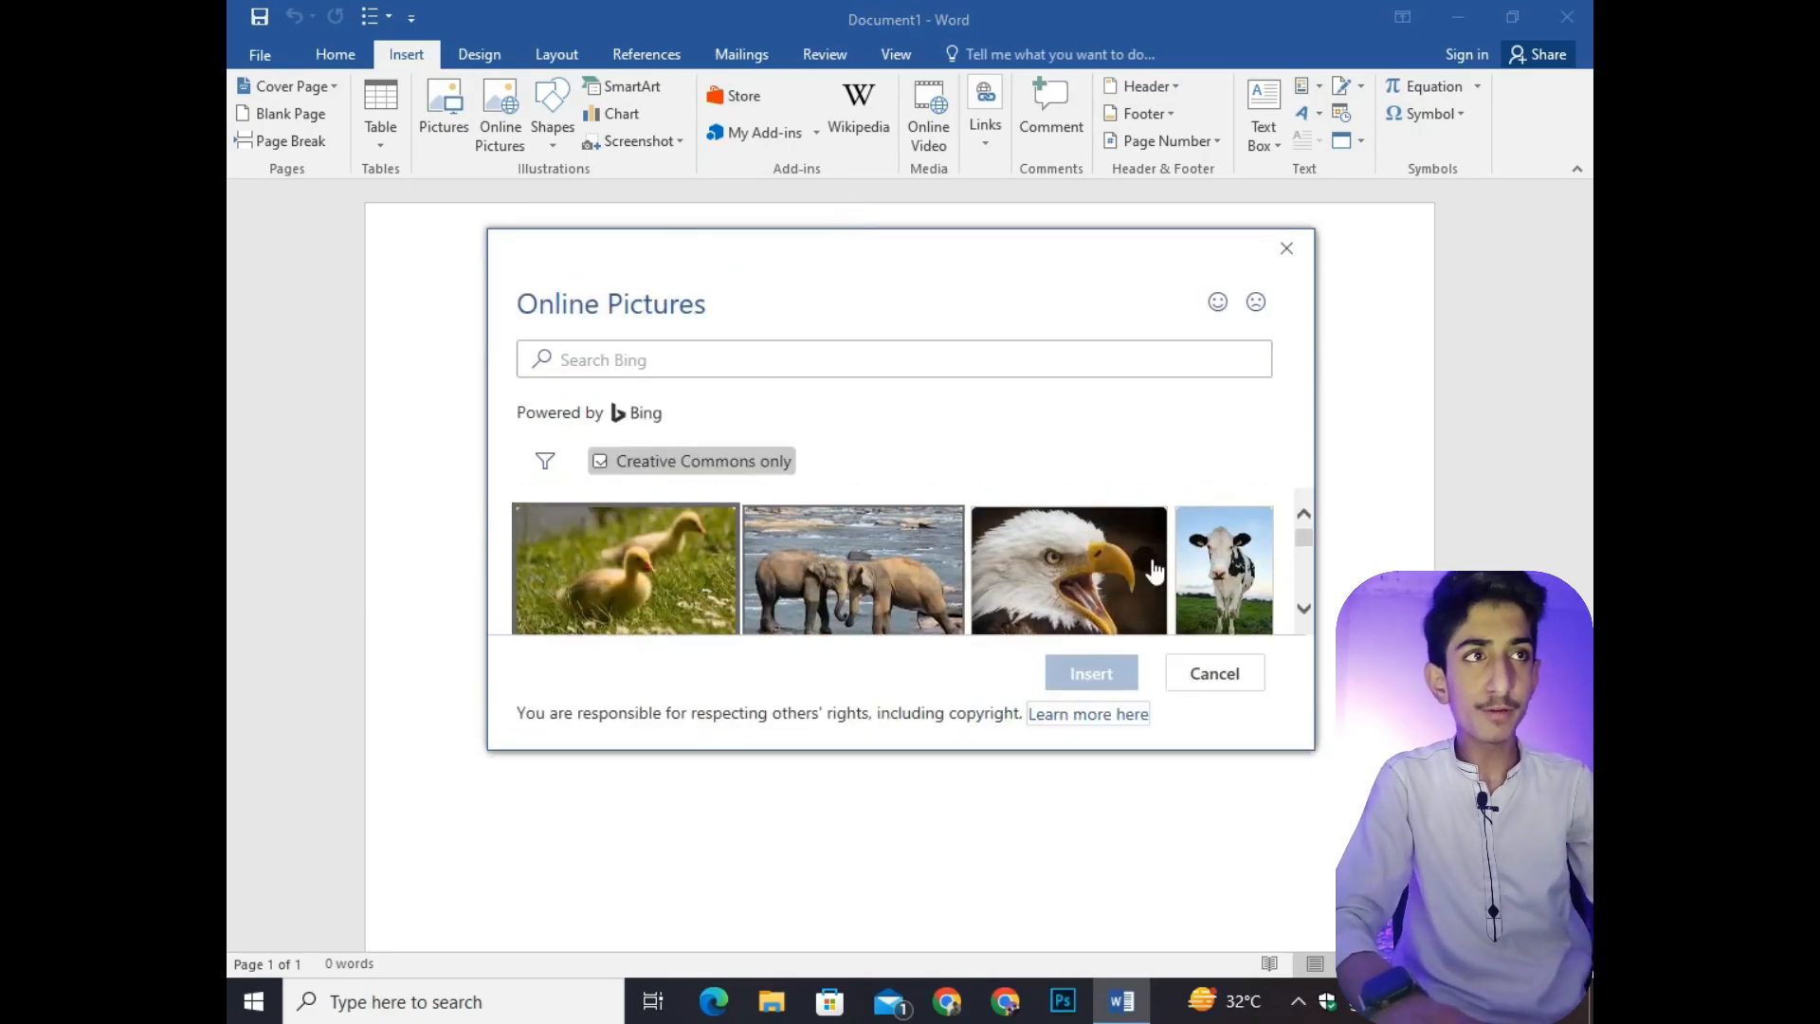
pyautogui.click(1052, 577)
pyautogui.click(1098, 673)
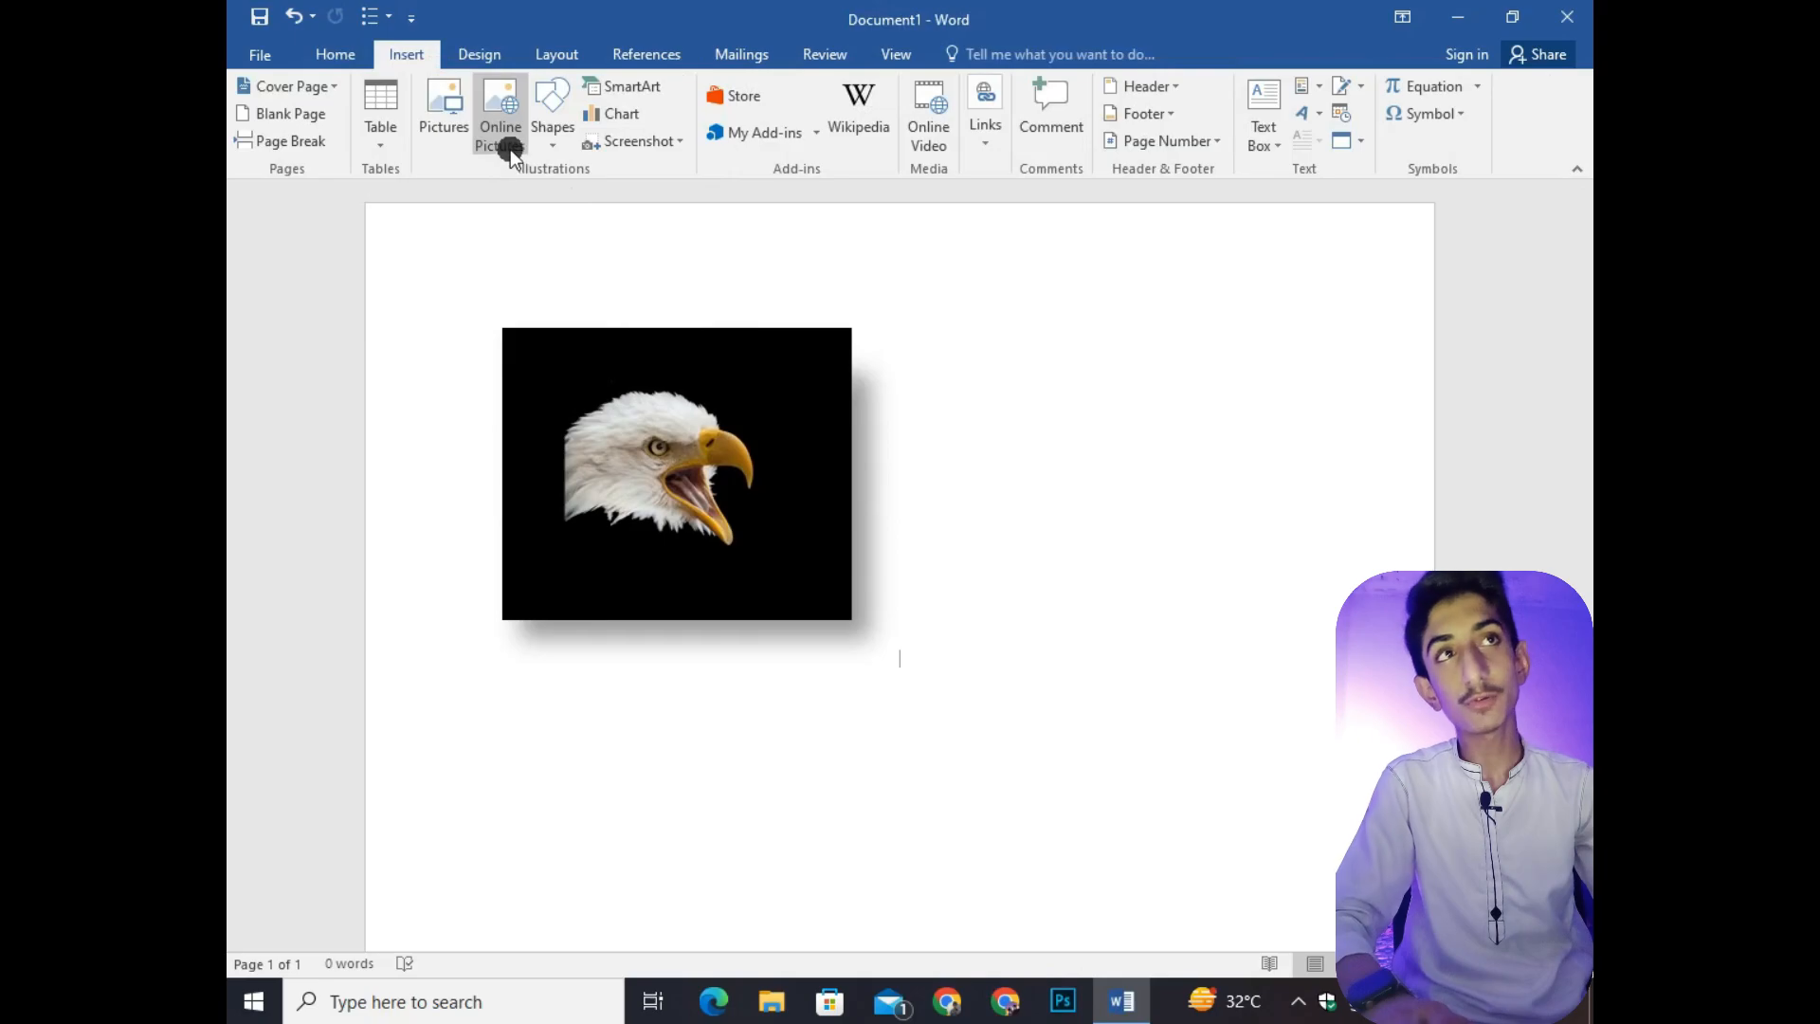
# Draw a rectangle about 2.13" high and 2.25" wide to the right of the eagle picture
pyautogui.click(554, 139)
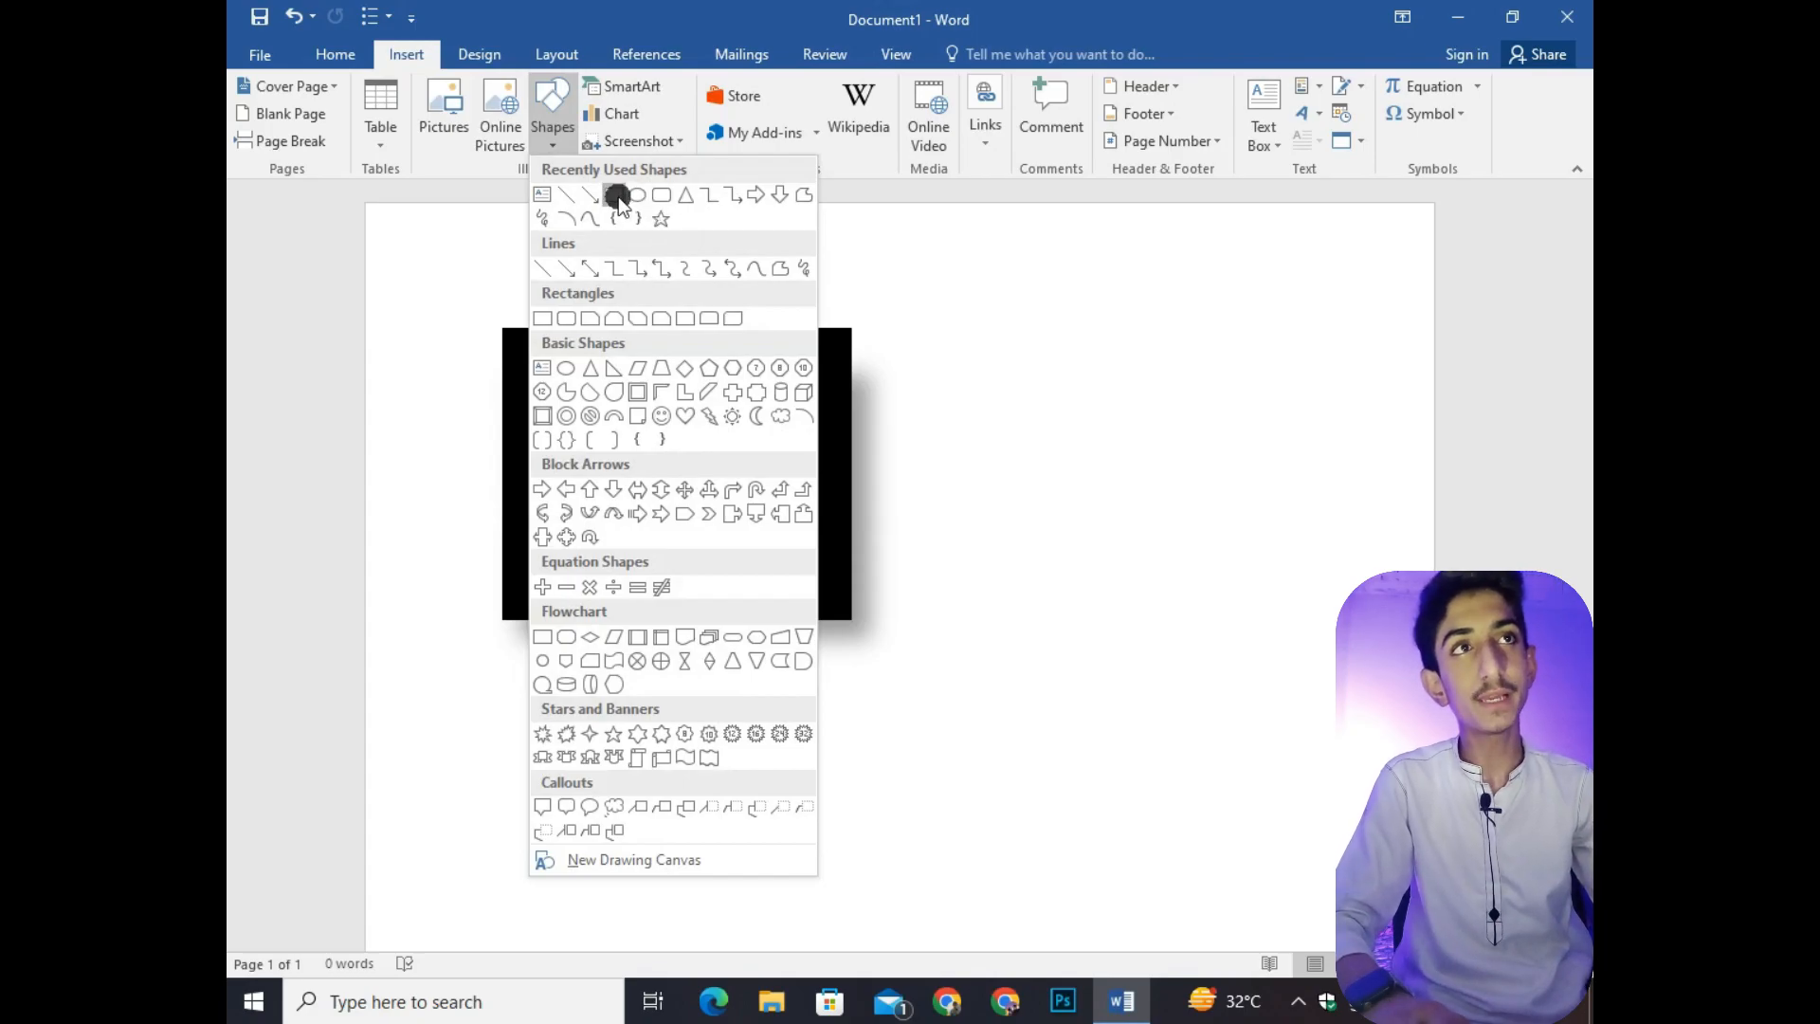
pyautogui.click(617, 196)
pyautogui.moveTo(1054, 395); pyautogui.dragTo(1340, 666)
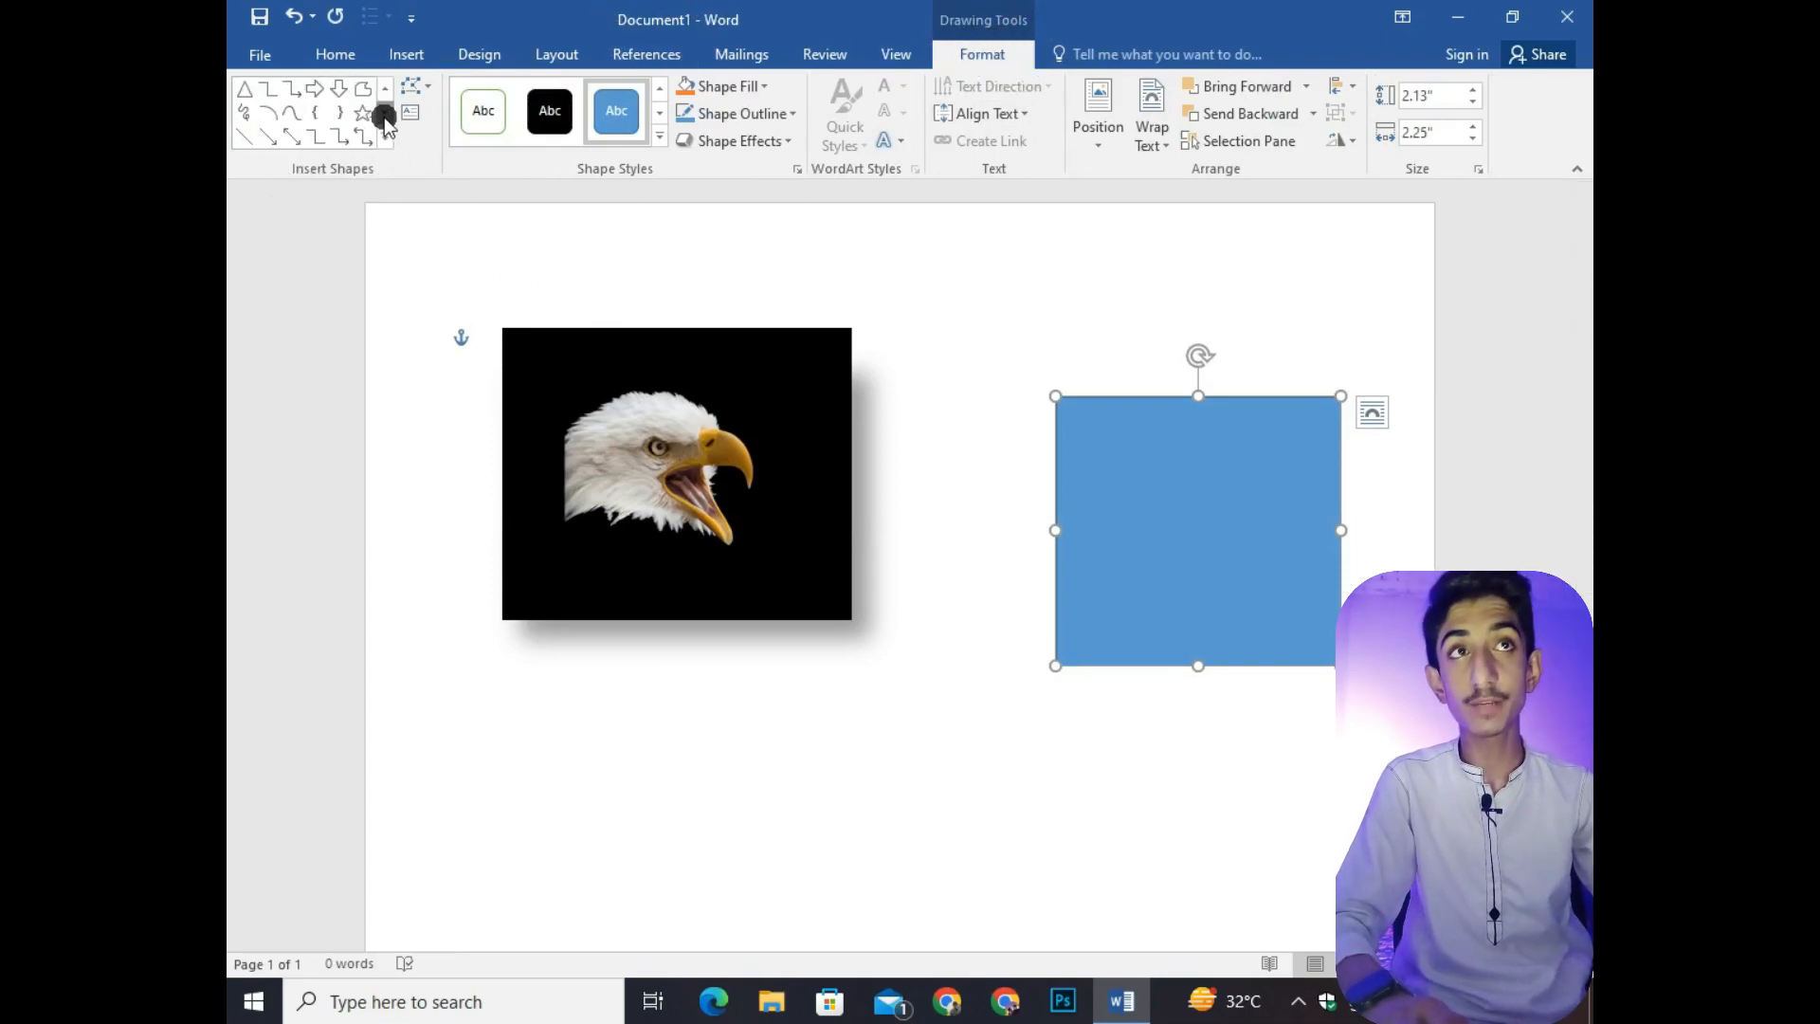
# Draw a cloud shape about 1.82" high and 2.58" wide below the eagle picture
pyautogui.click(391, 142)
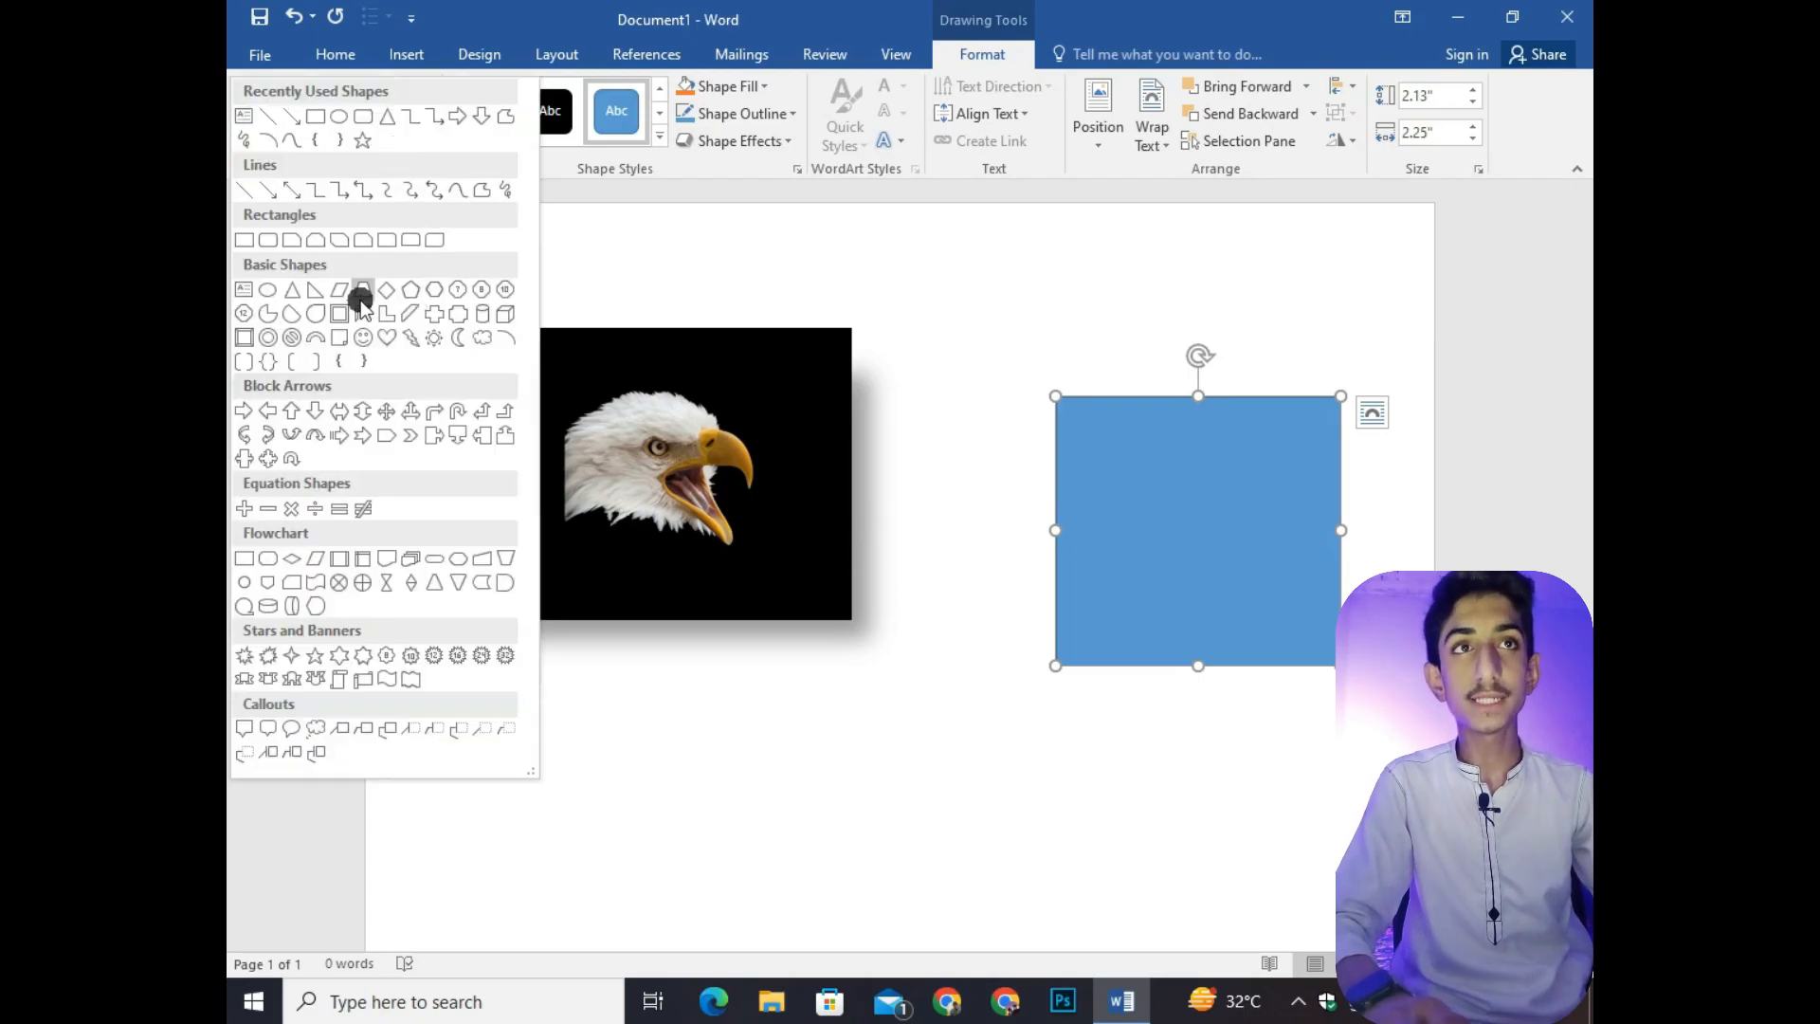
pyautogui.click(483, 341)
pyautogui.moveTo(561, 697); pyautogui.dragTo(886, 926)
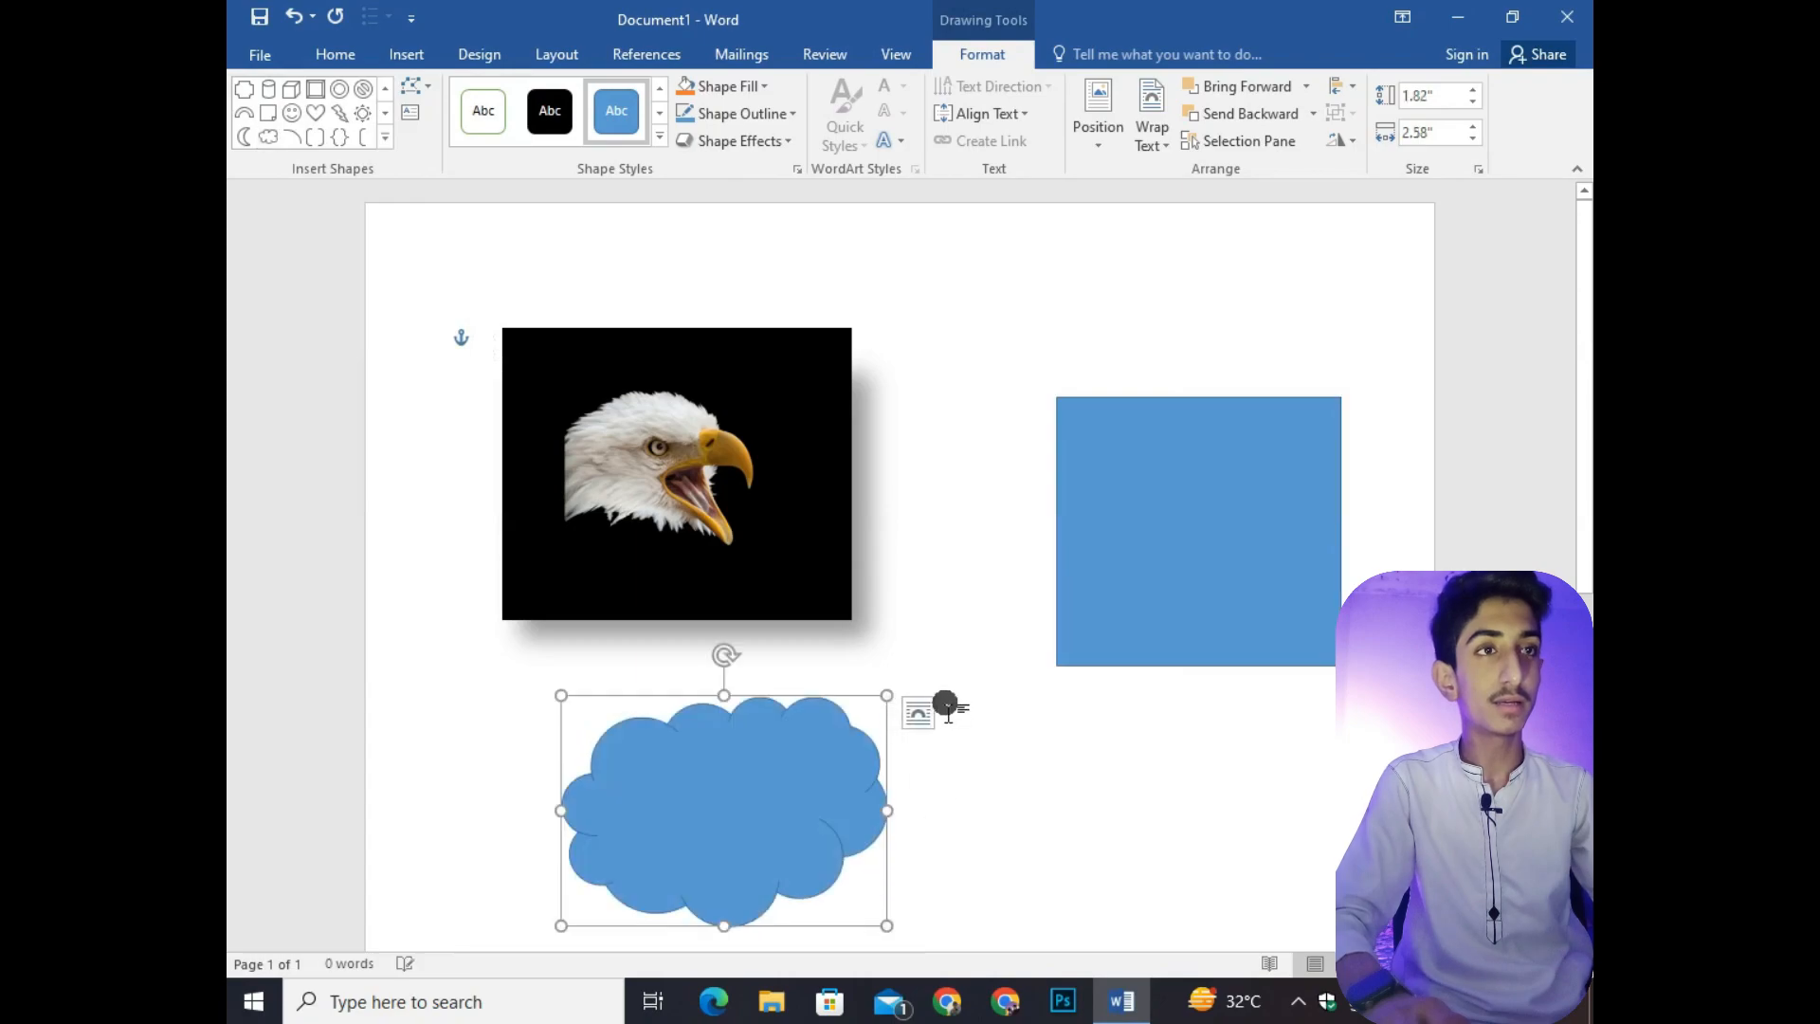
# Change the cloud shape into a chevron block arrow
pyautogui.scroll(-2, 938, 701)
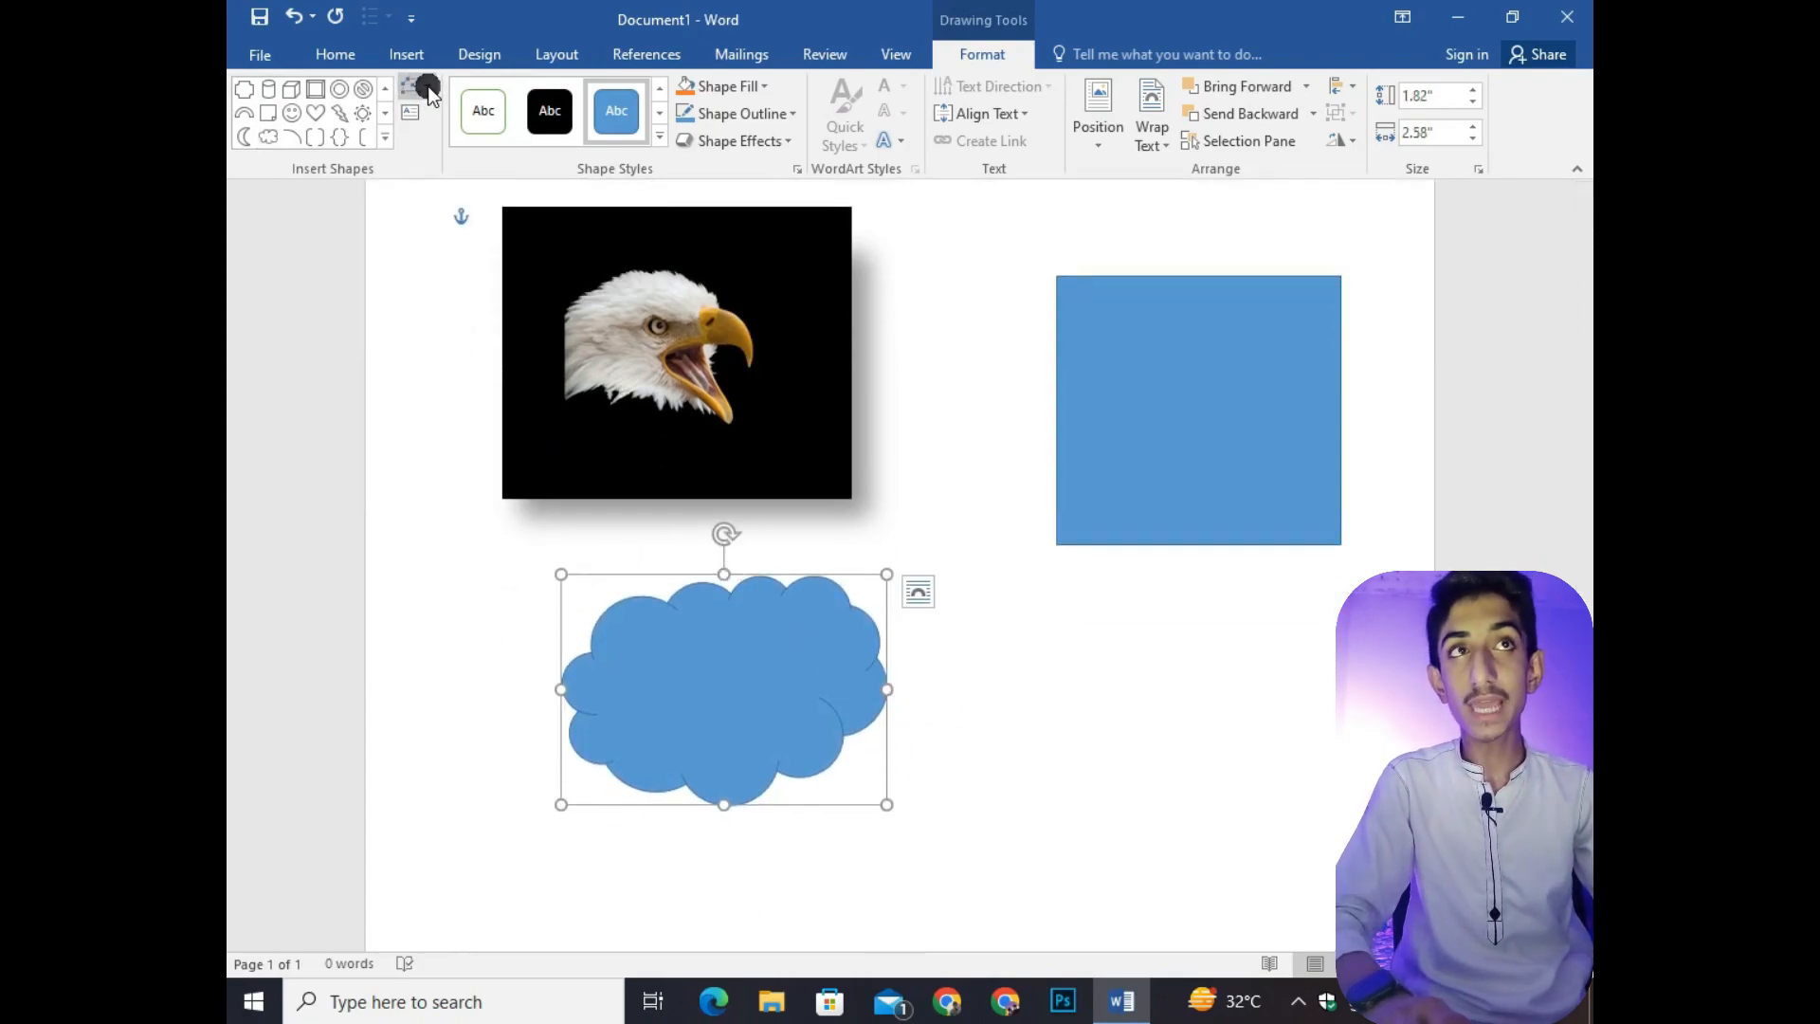
pyautogui.click(425, 88)
pyautogui.moveTo(473, 119)
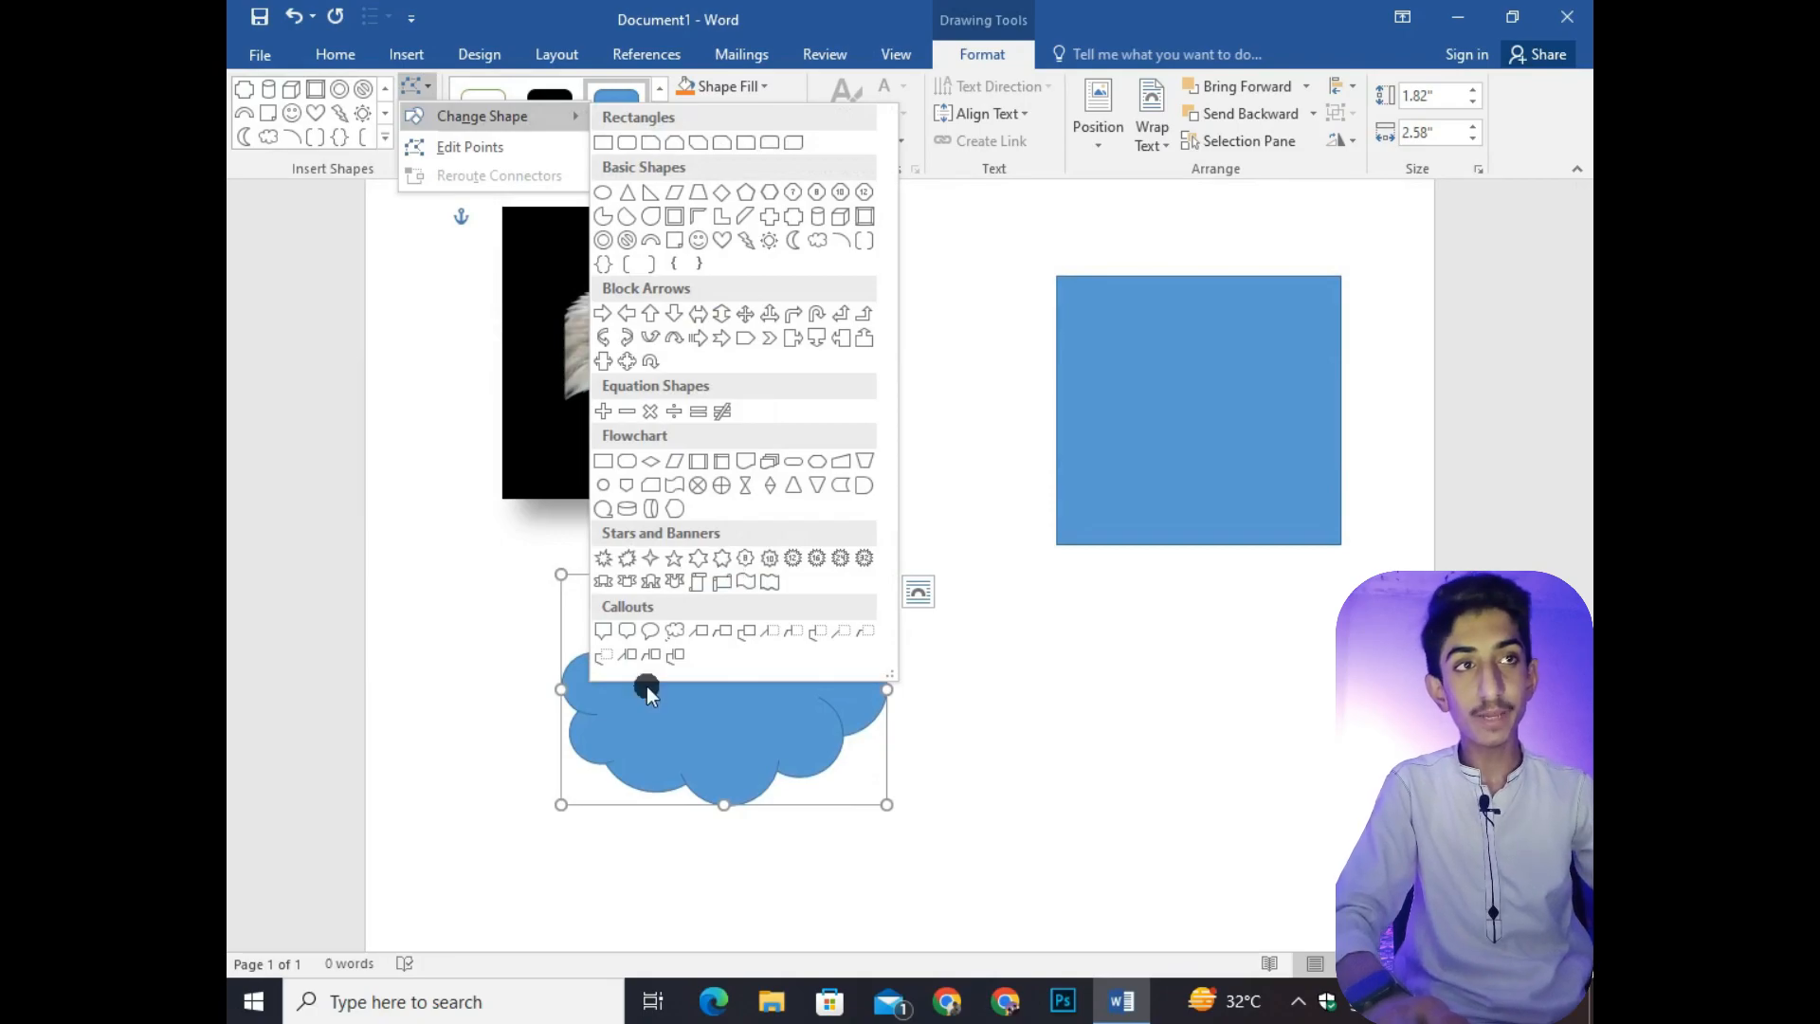
pyautogui.click(768, 337)
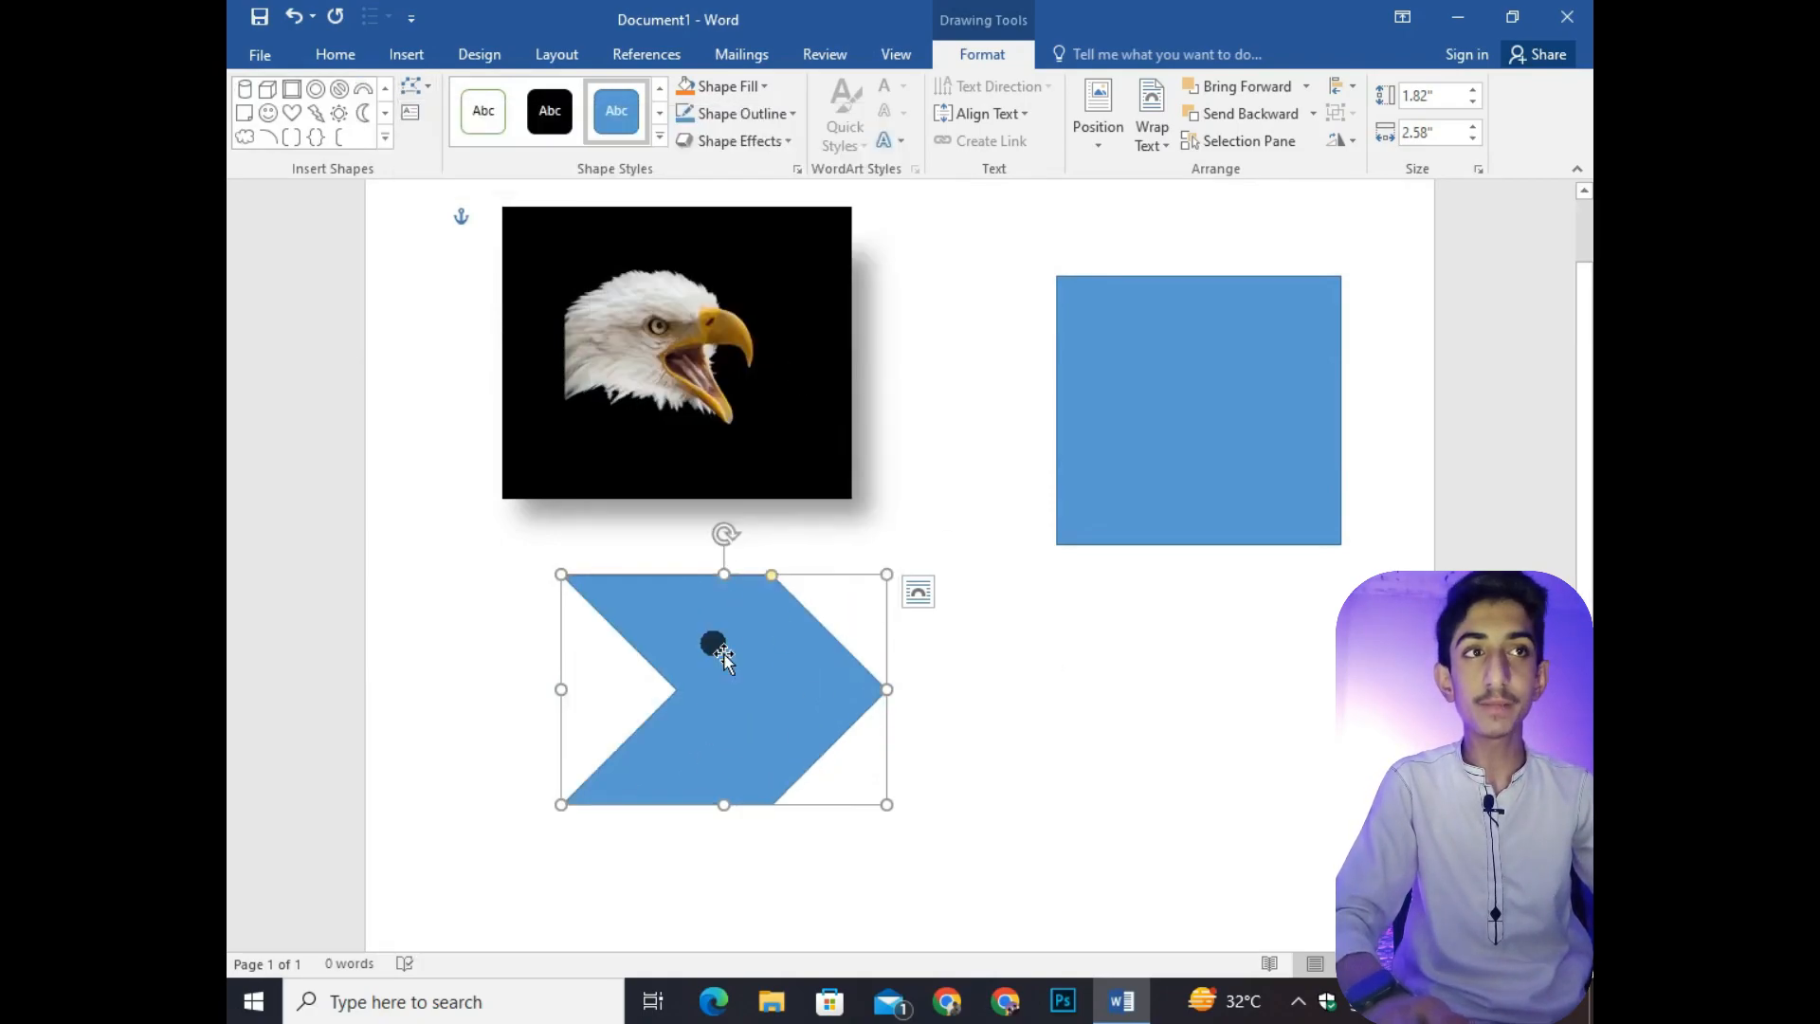
# Edit the chevron's points, pulling its upper-right and lower-right corners inward to form a thin three-pointed arrow
pyautogui.click(426, 87)
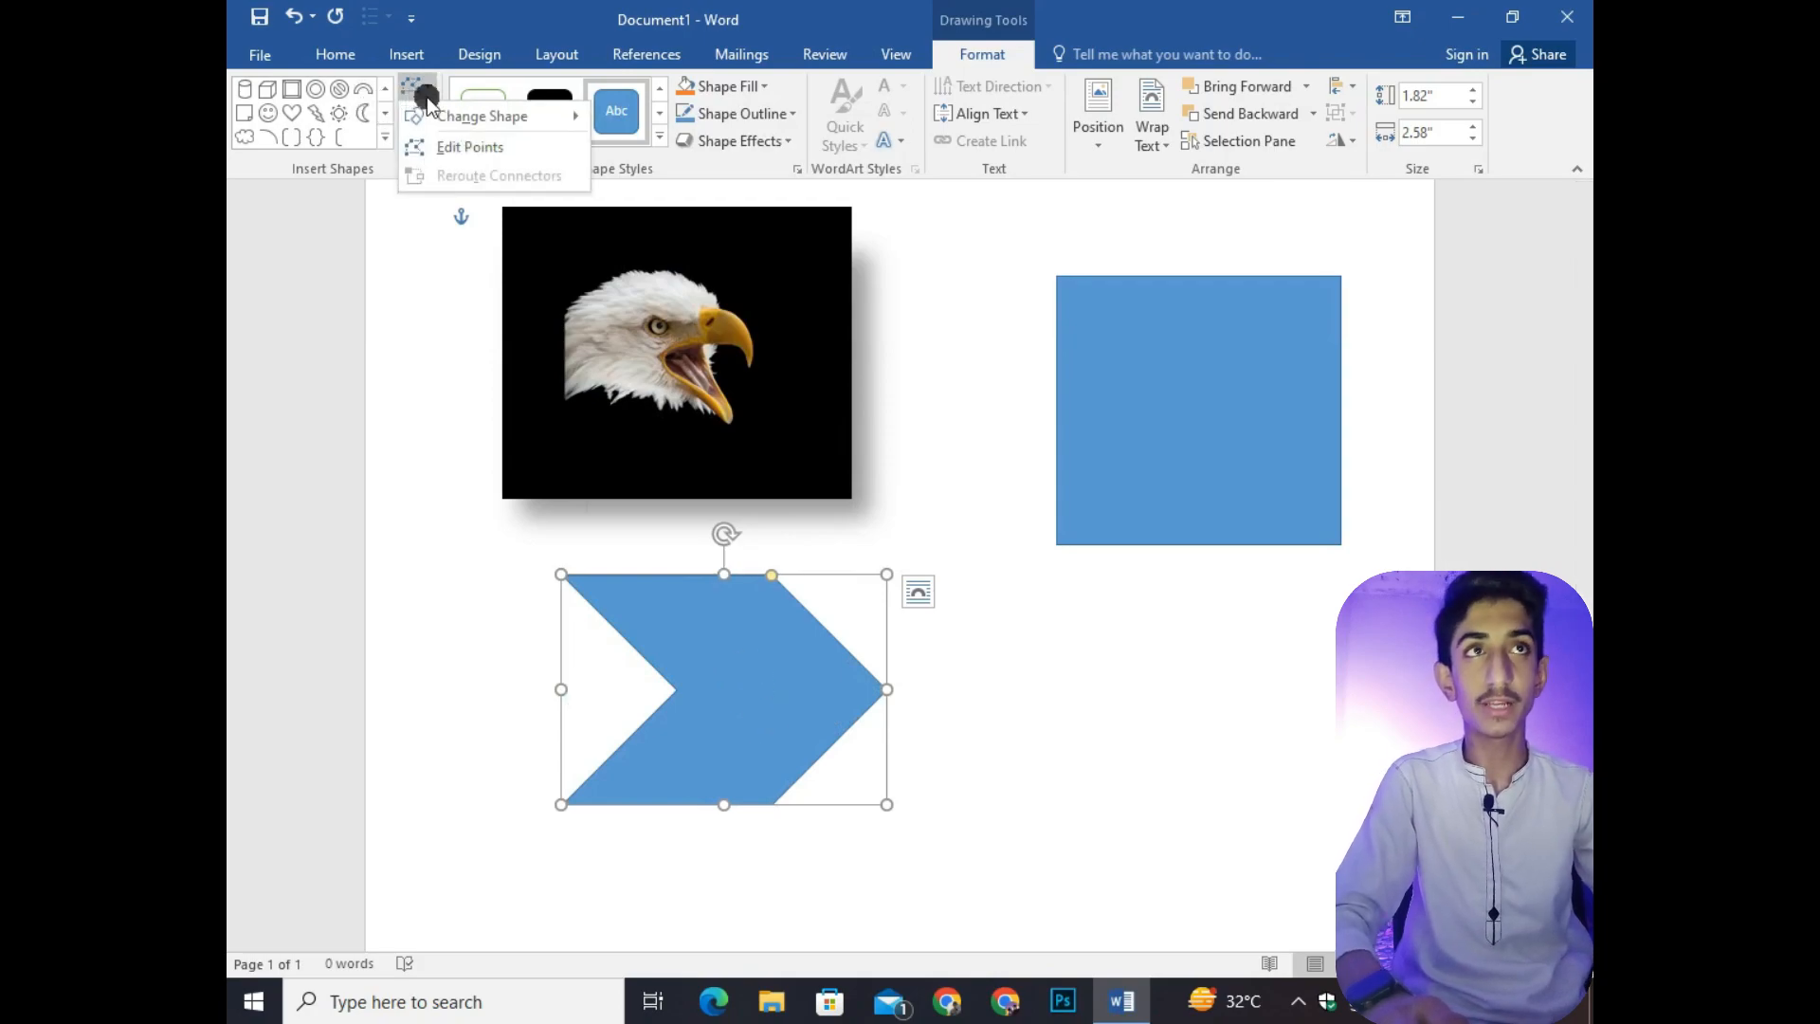
pyautogui.click(471, 148)
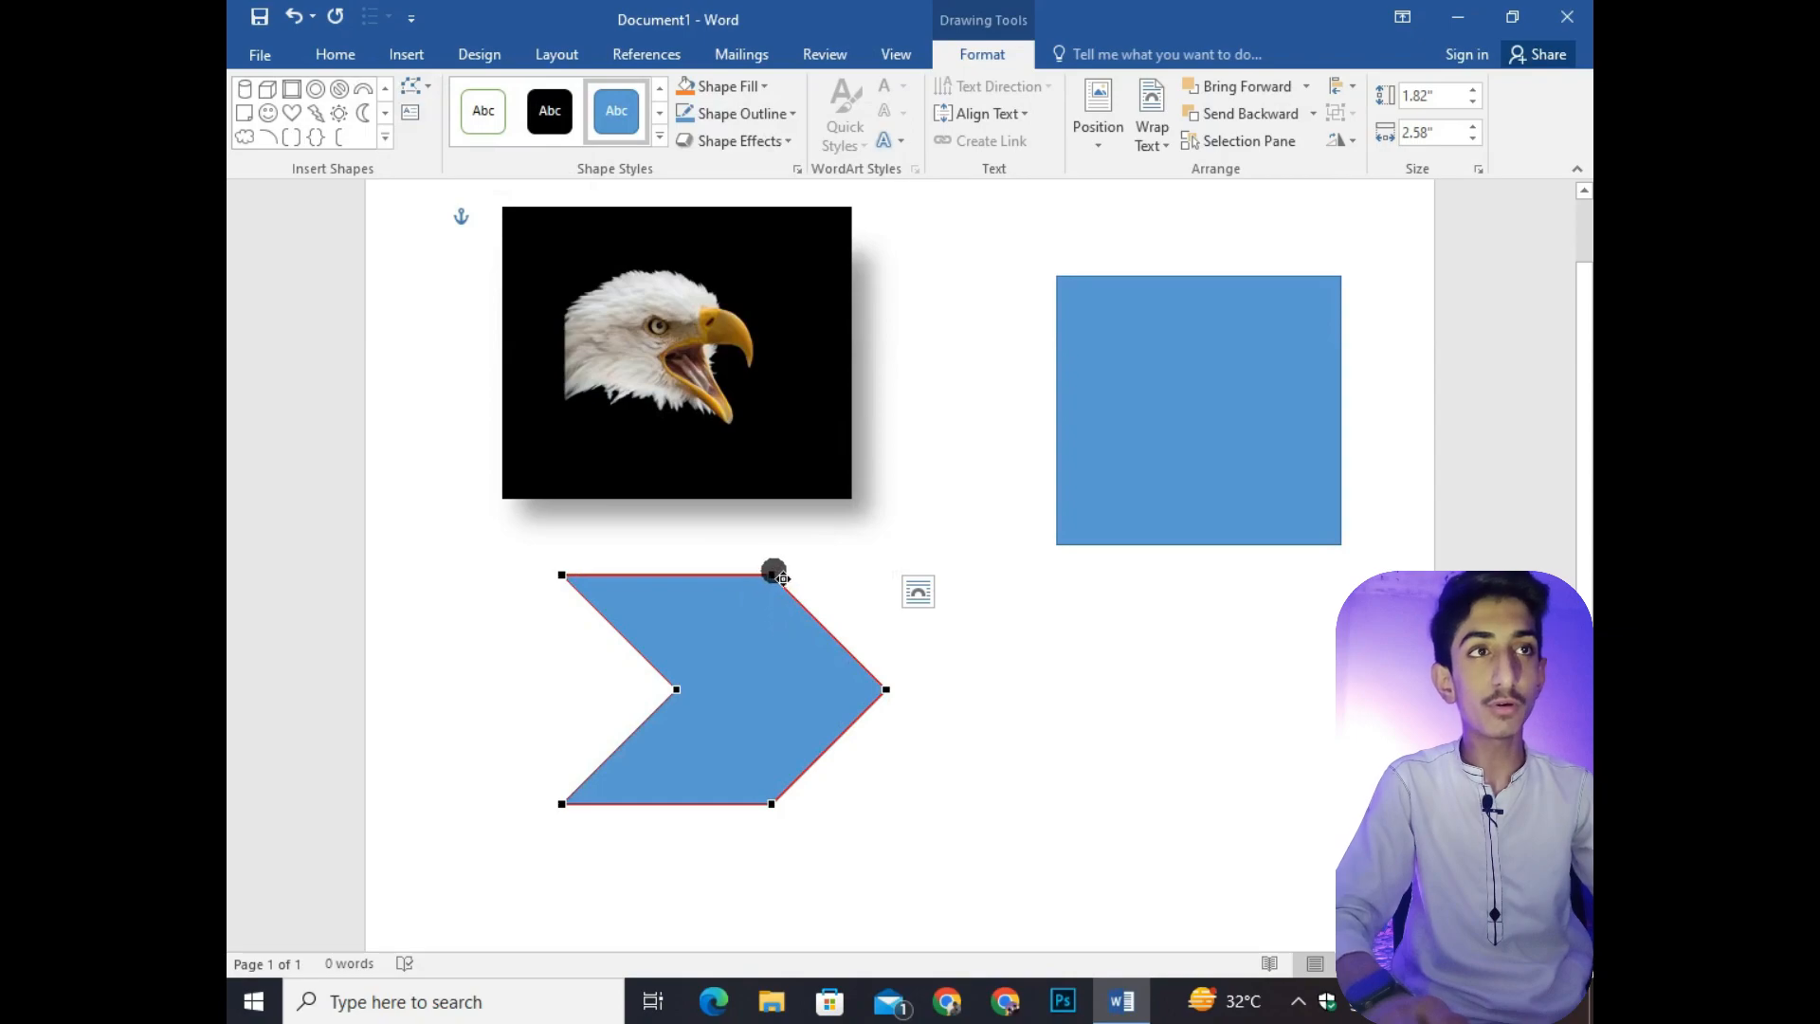
pyautogui.moveTo(772, 577); pyautogui.dragTo(728, 658)
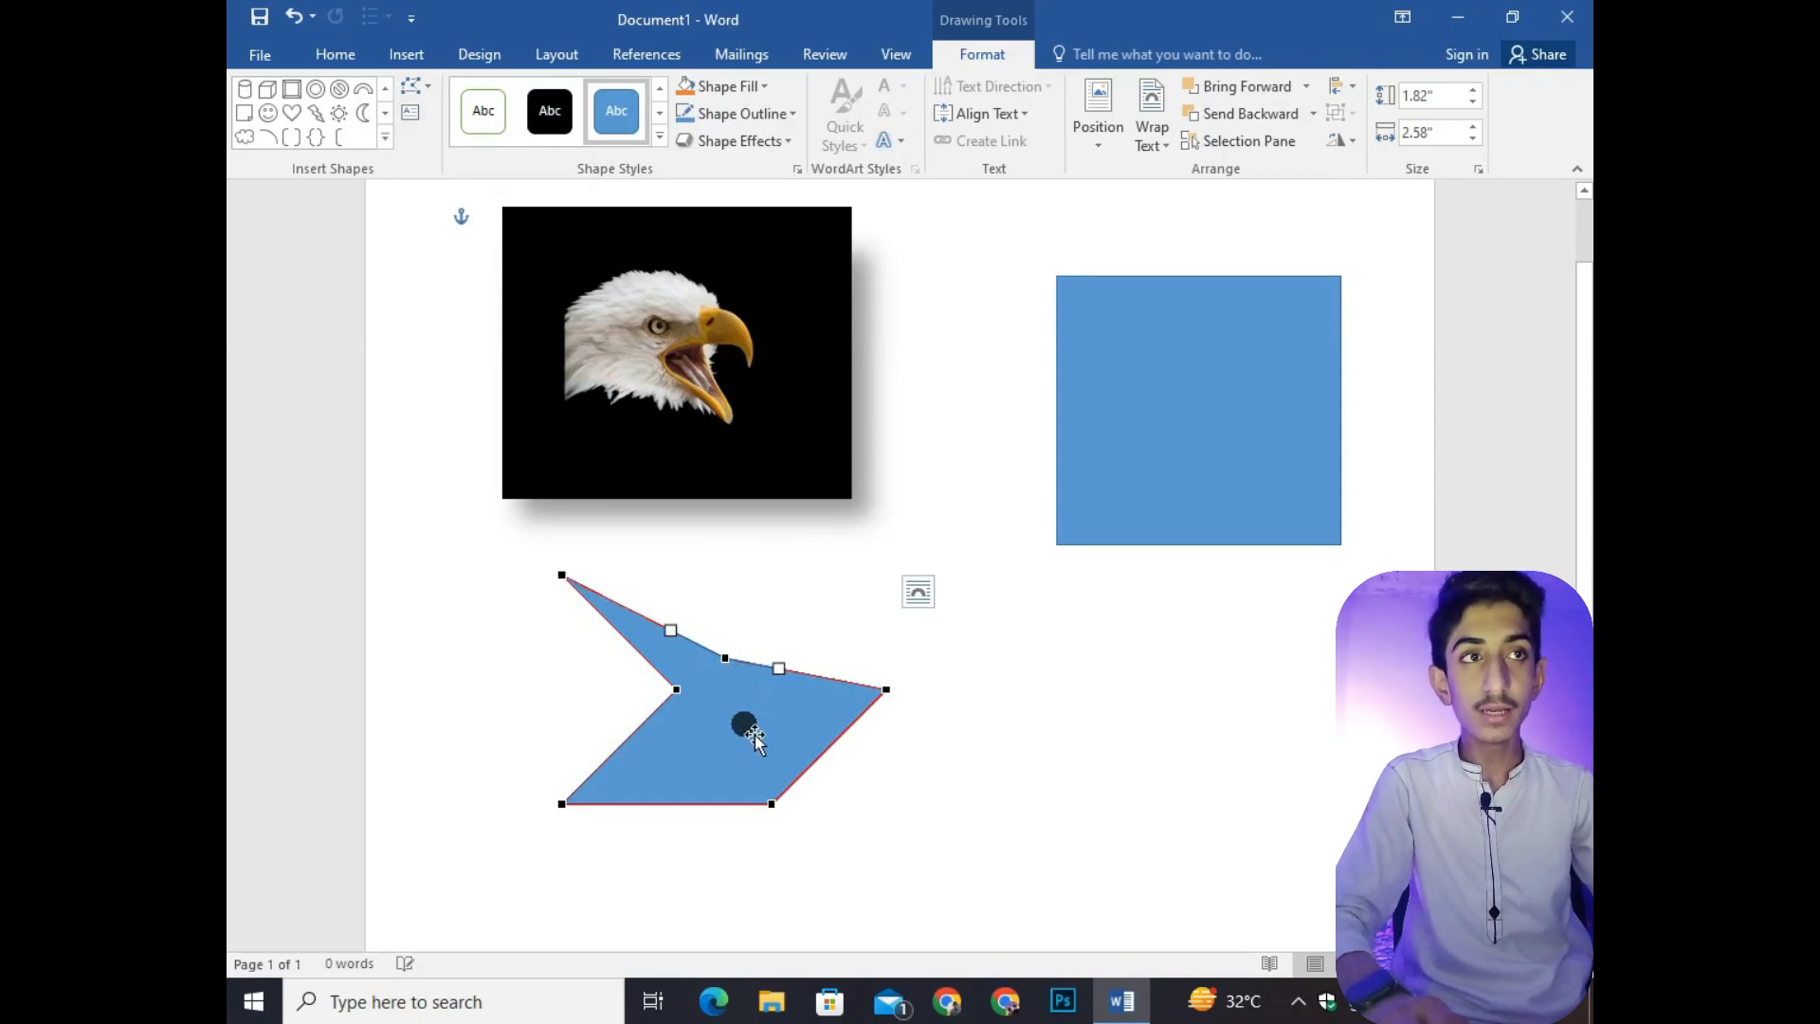
pyautogui.moveTo(772, 803); pyautogui.dragTo(710, 713)
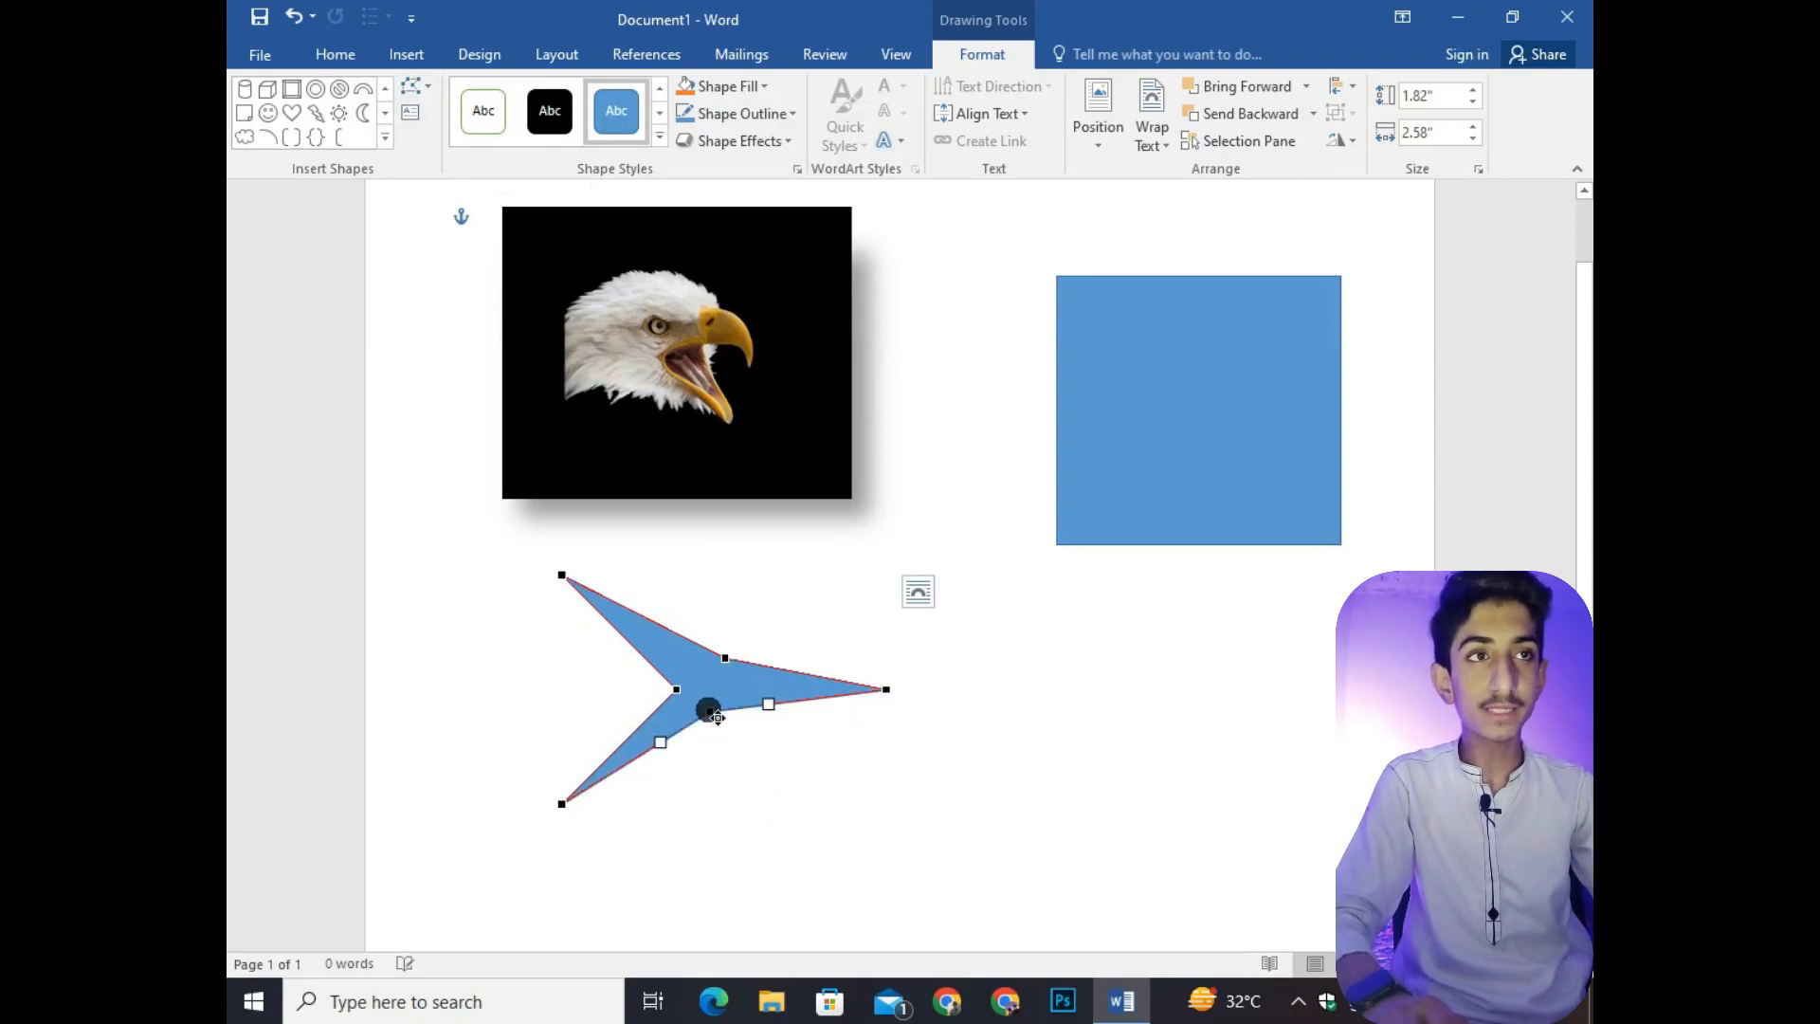
pyautogui.click(808, 764)
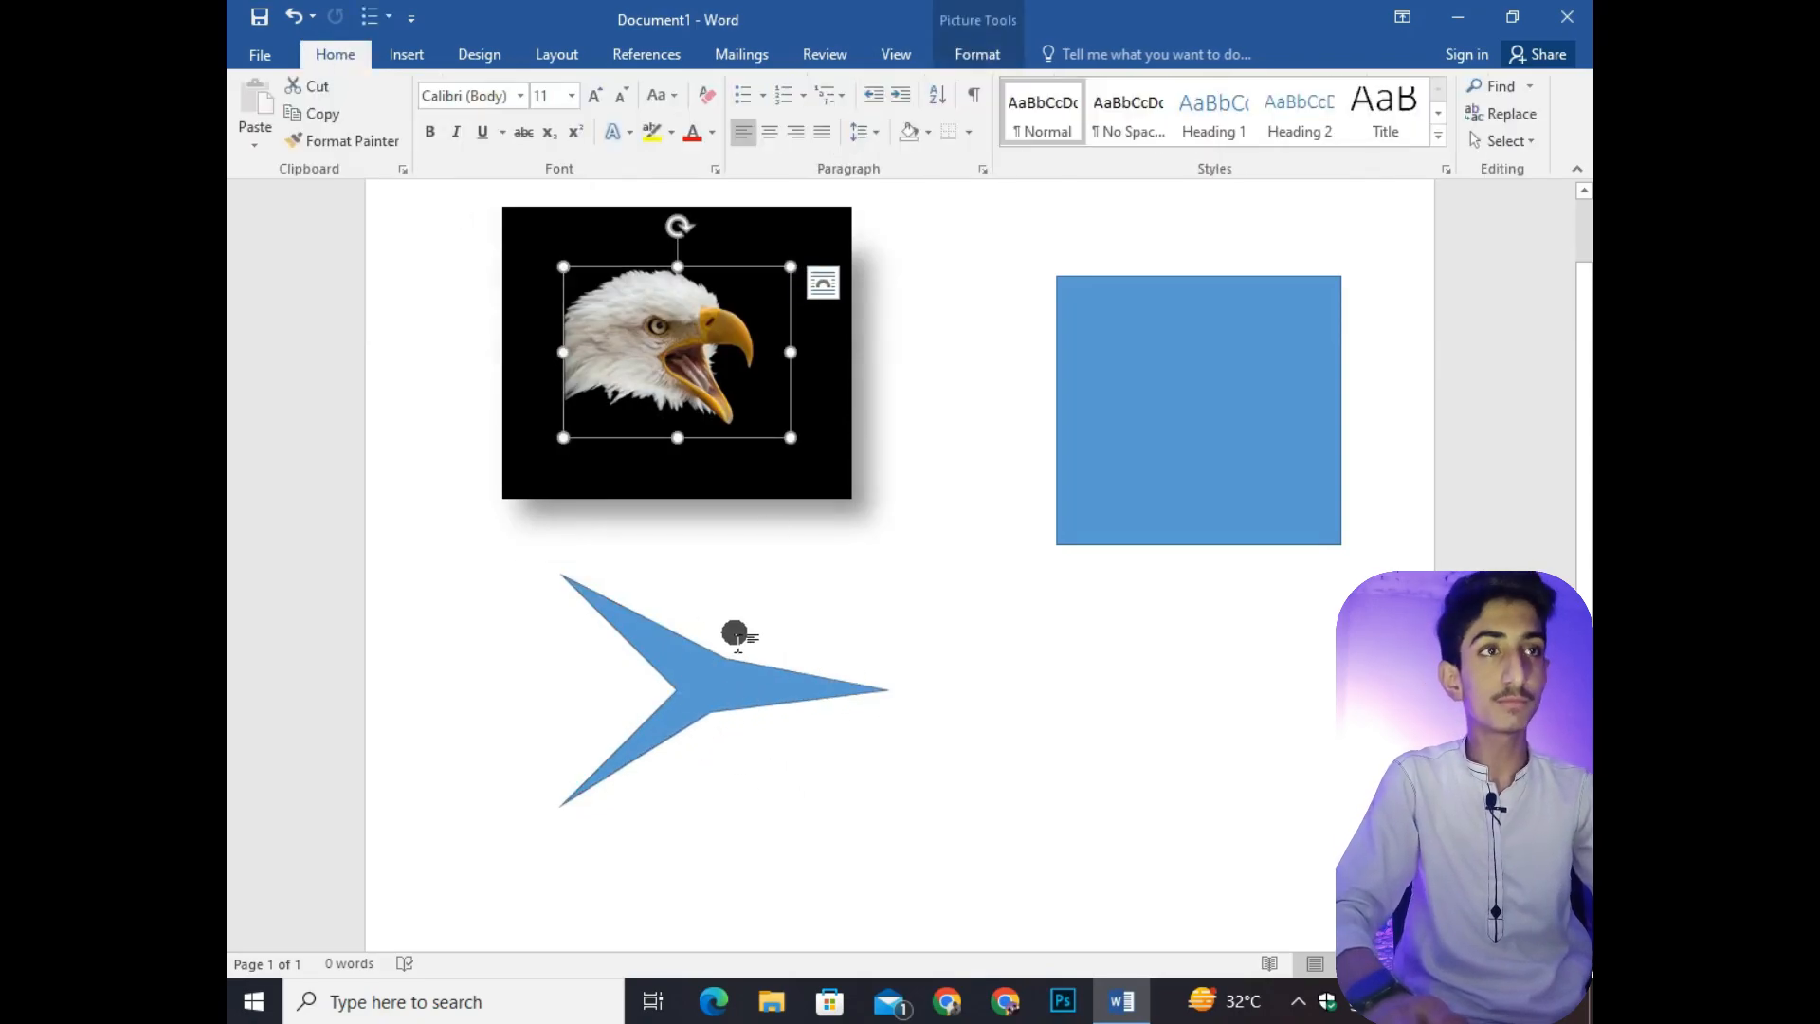
# Draw a text box about 2.35" high and 2.79" wide below the blue rectangle
pyautogui.click(720, 690)
pyautogui.click(412, 116)
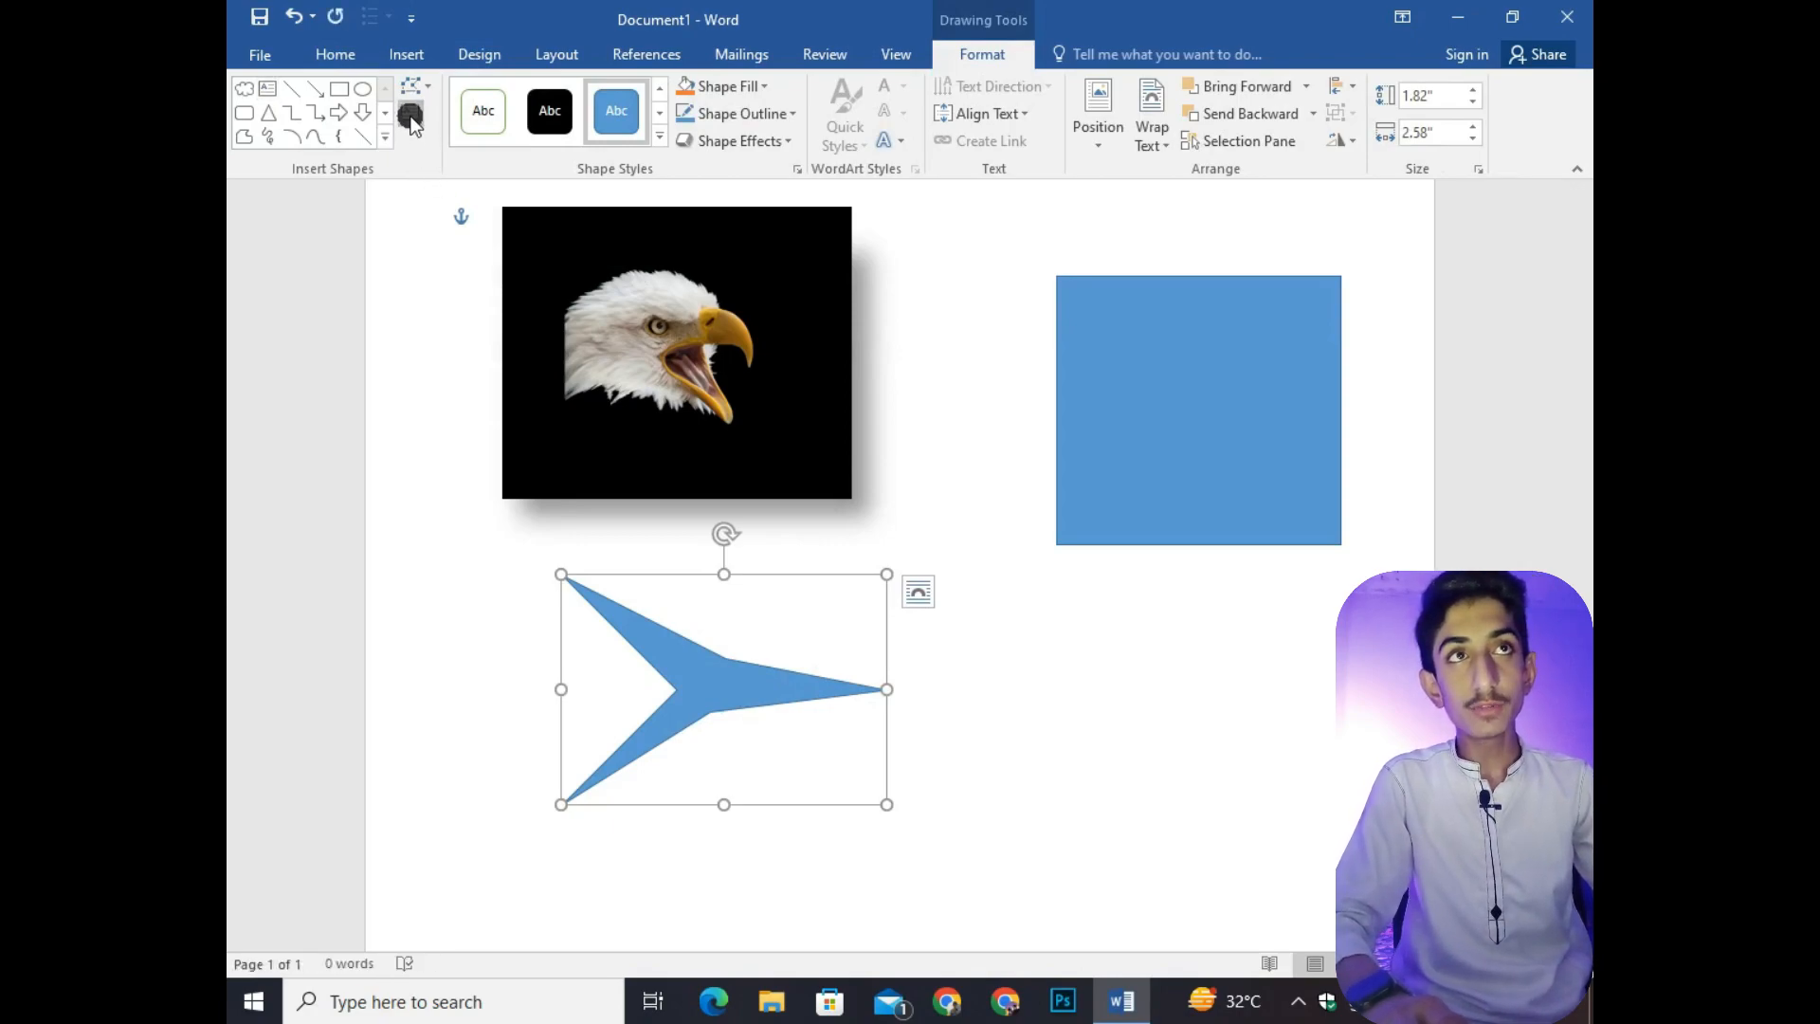
pyautogui.moveTo(1004, 605); pyautogui.dragTo(1346, 901)
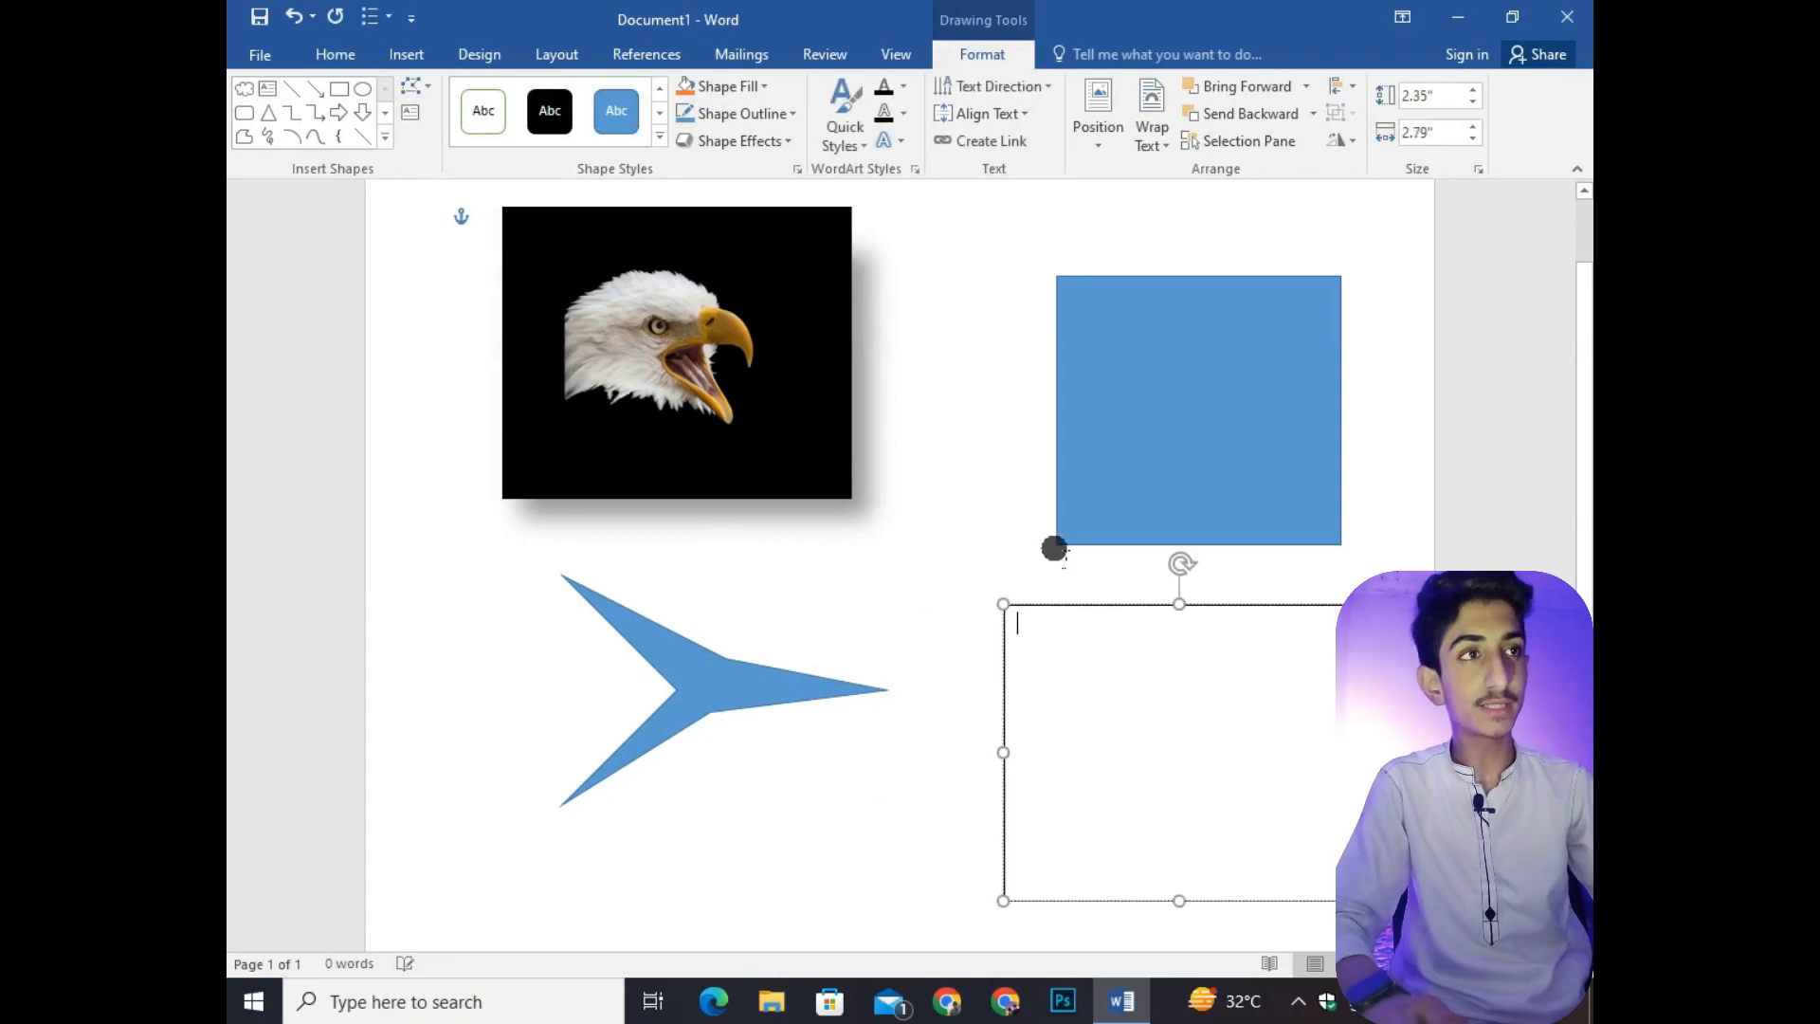
# Fill the text box with sample paragraphs using =rand()
pyautogui.scroll(-3, 1116, 629)
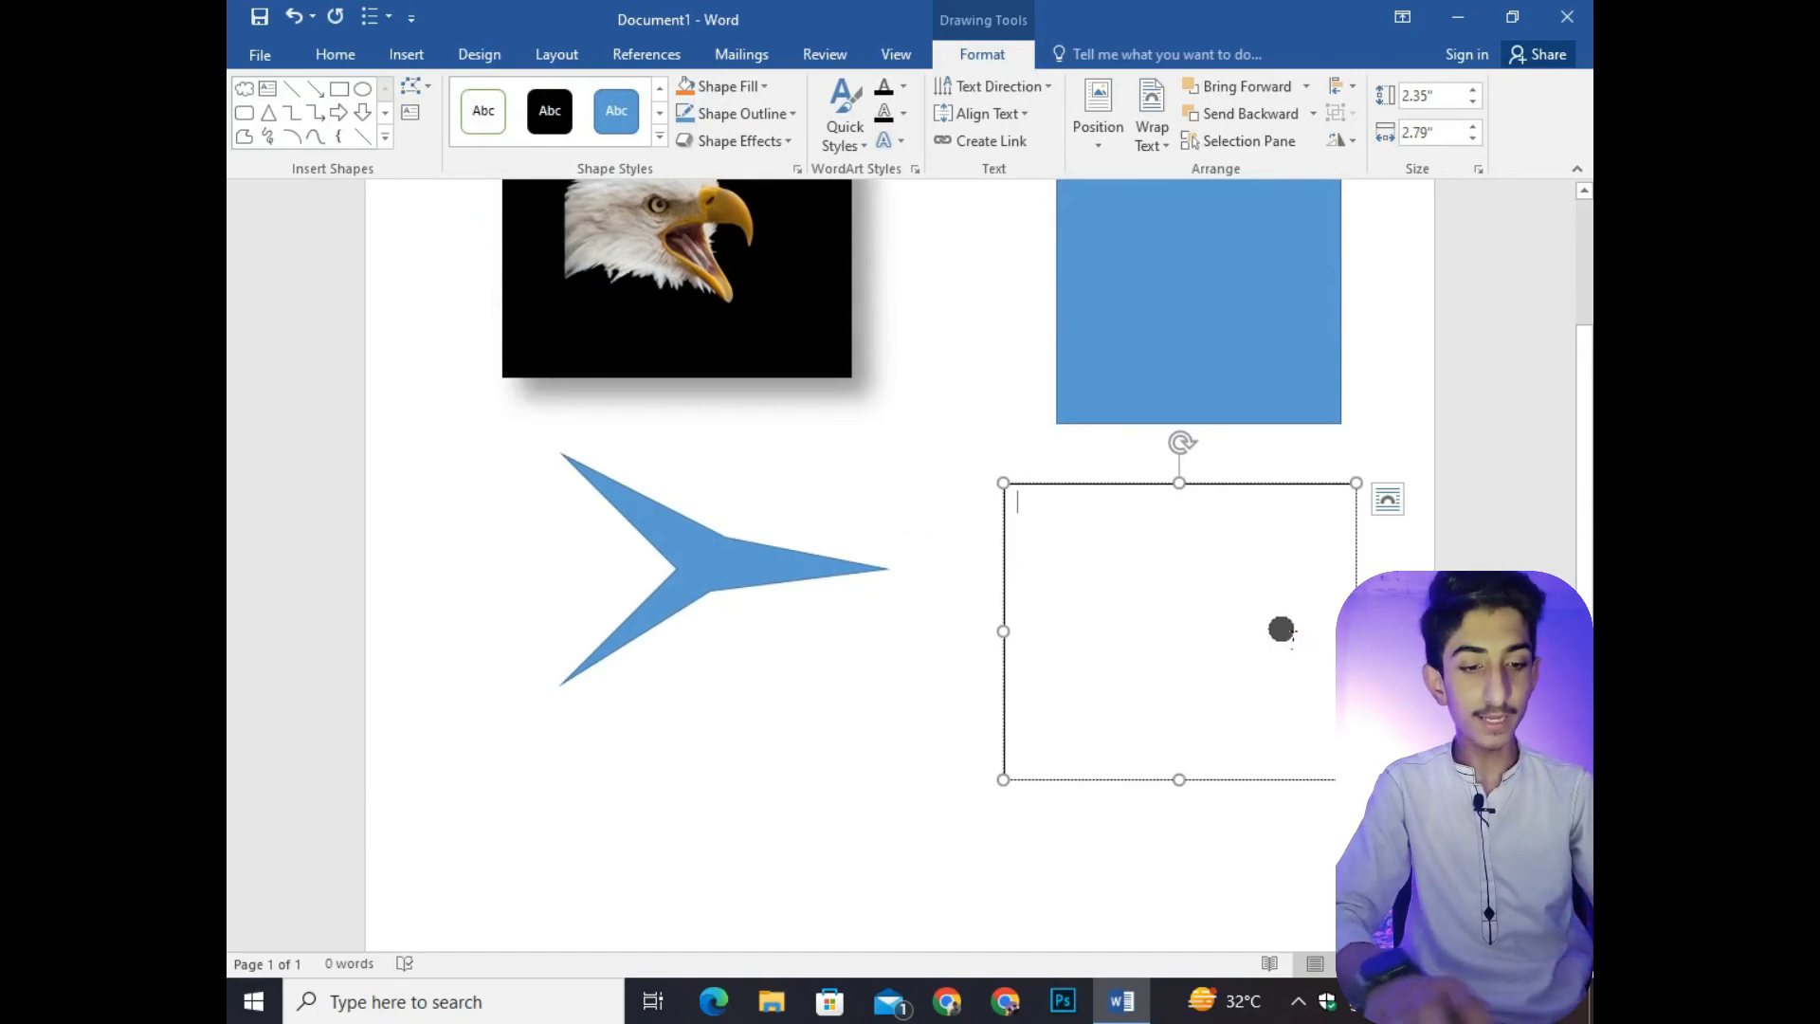
pyautogui.write('=')
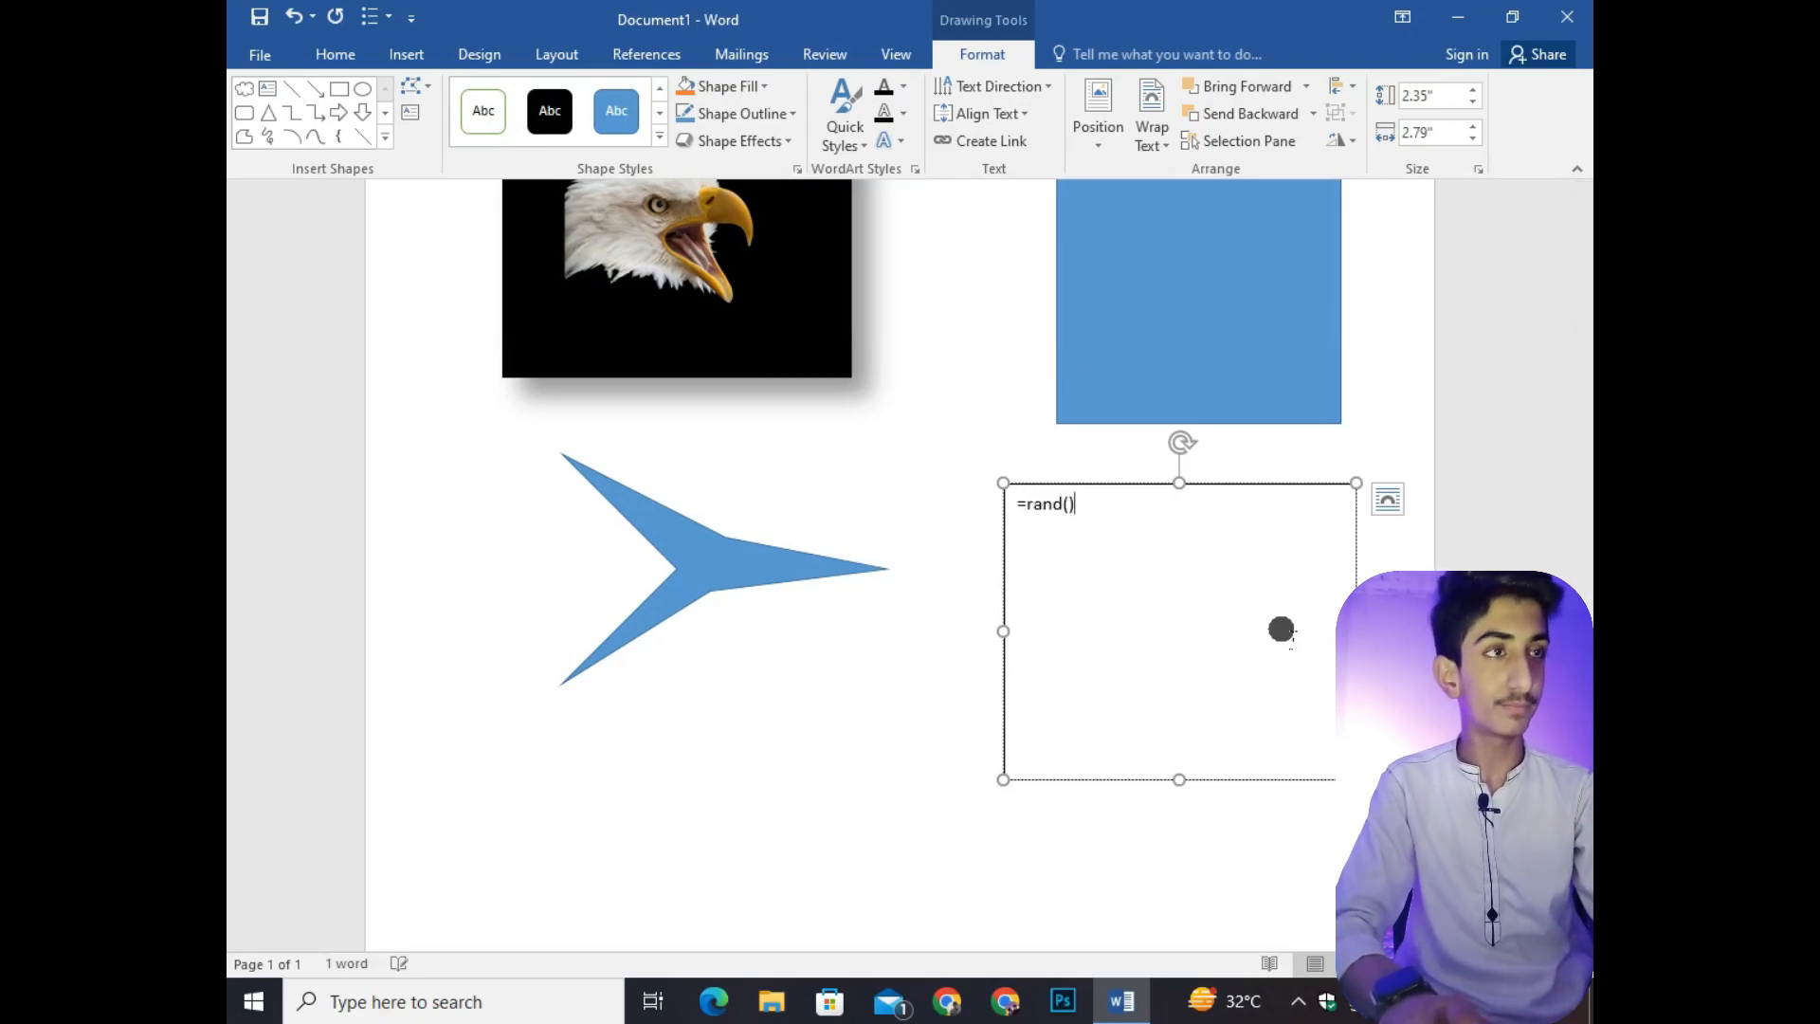
pyautogui.write('rand()')
pyautogui.press('Return')
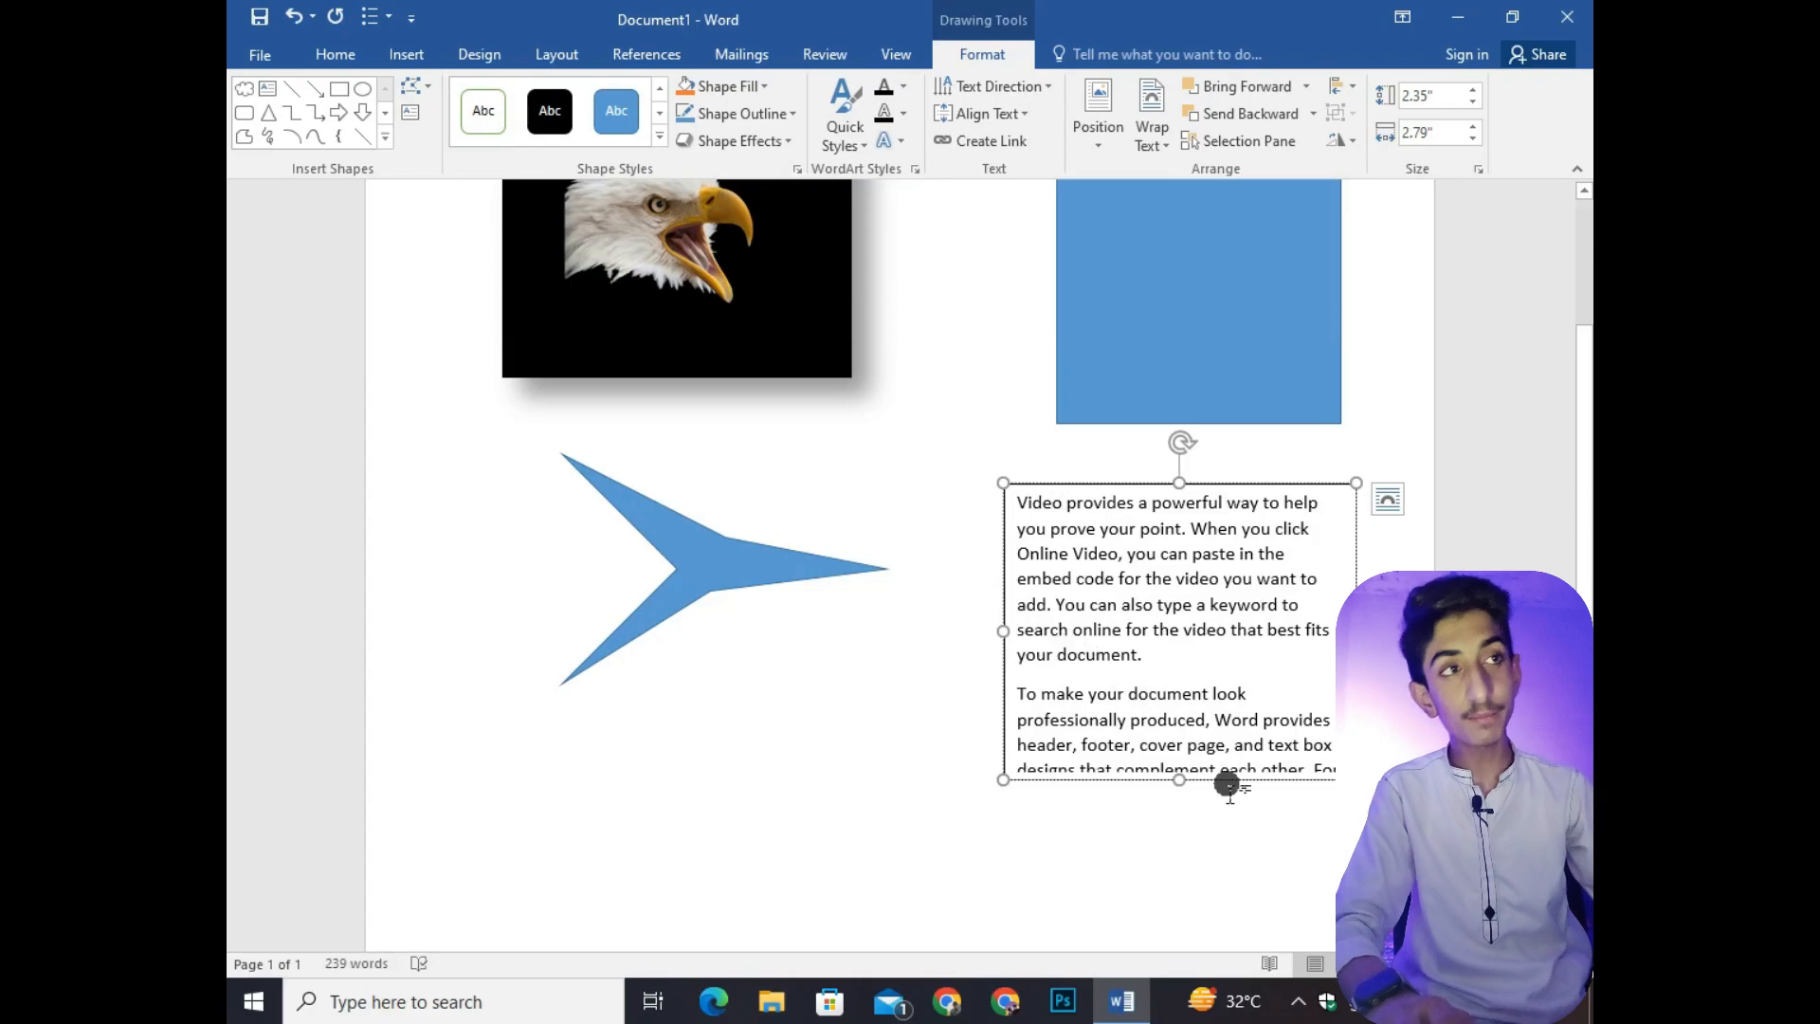
pyautogui.click(1264, 891)
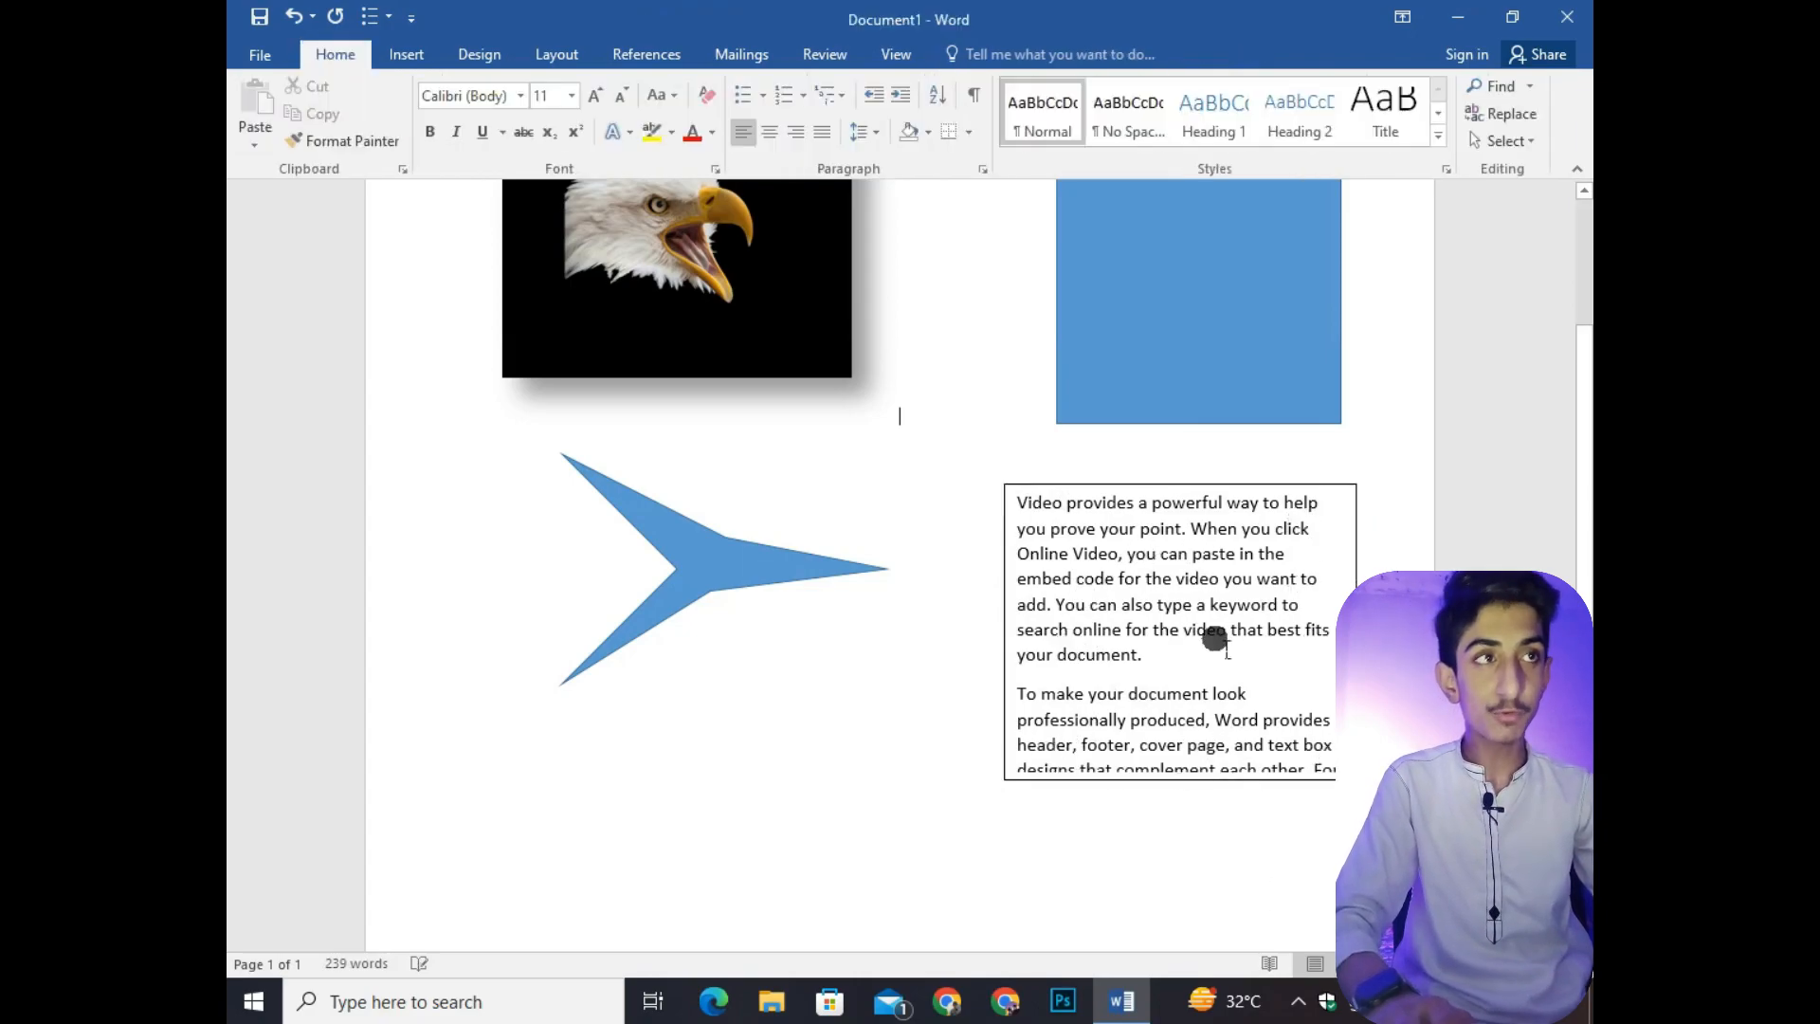
# Try the light orange and light blue theme styles on the three-pointed arrow, and settle on the light gray one
pyautogui.scroll(1, 784, 725)
pyautogui.click(721, 664)
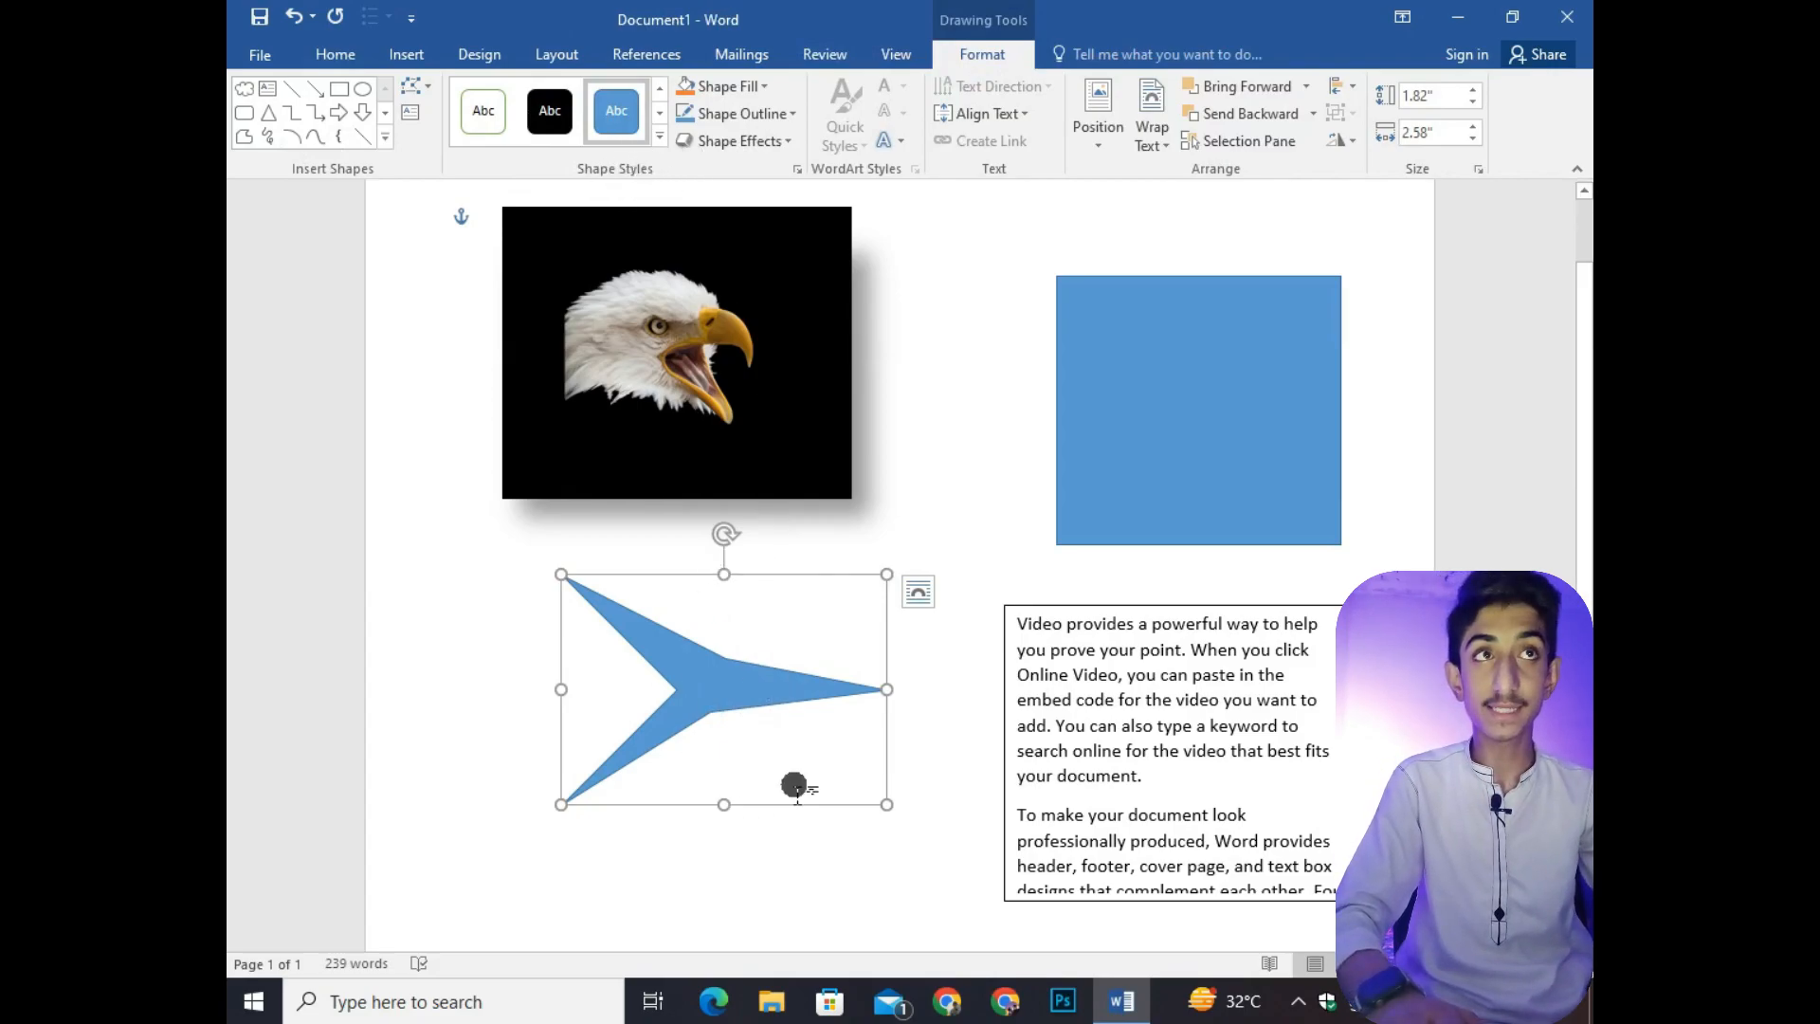
pyautogui.click(660, 137)
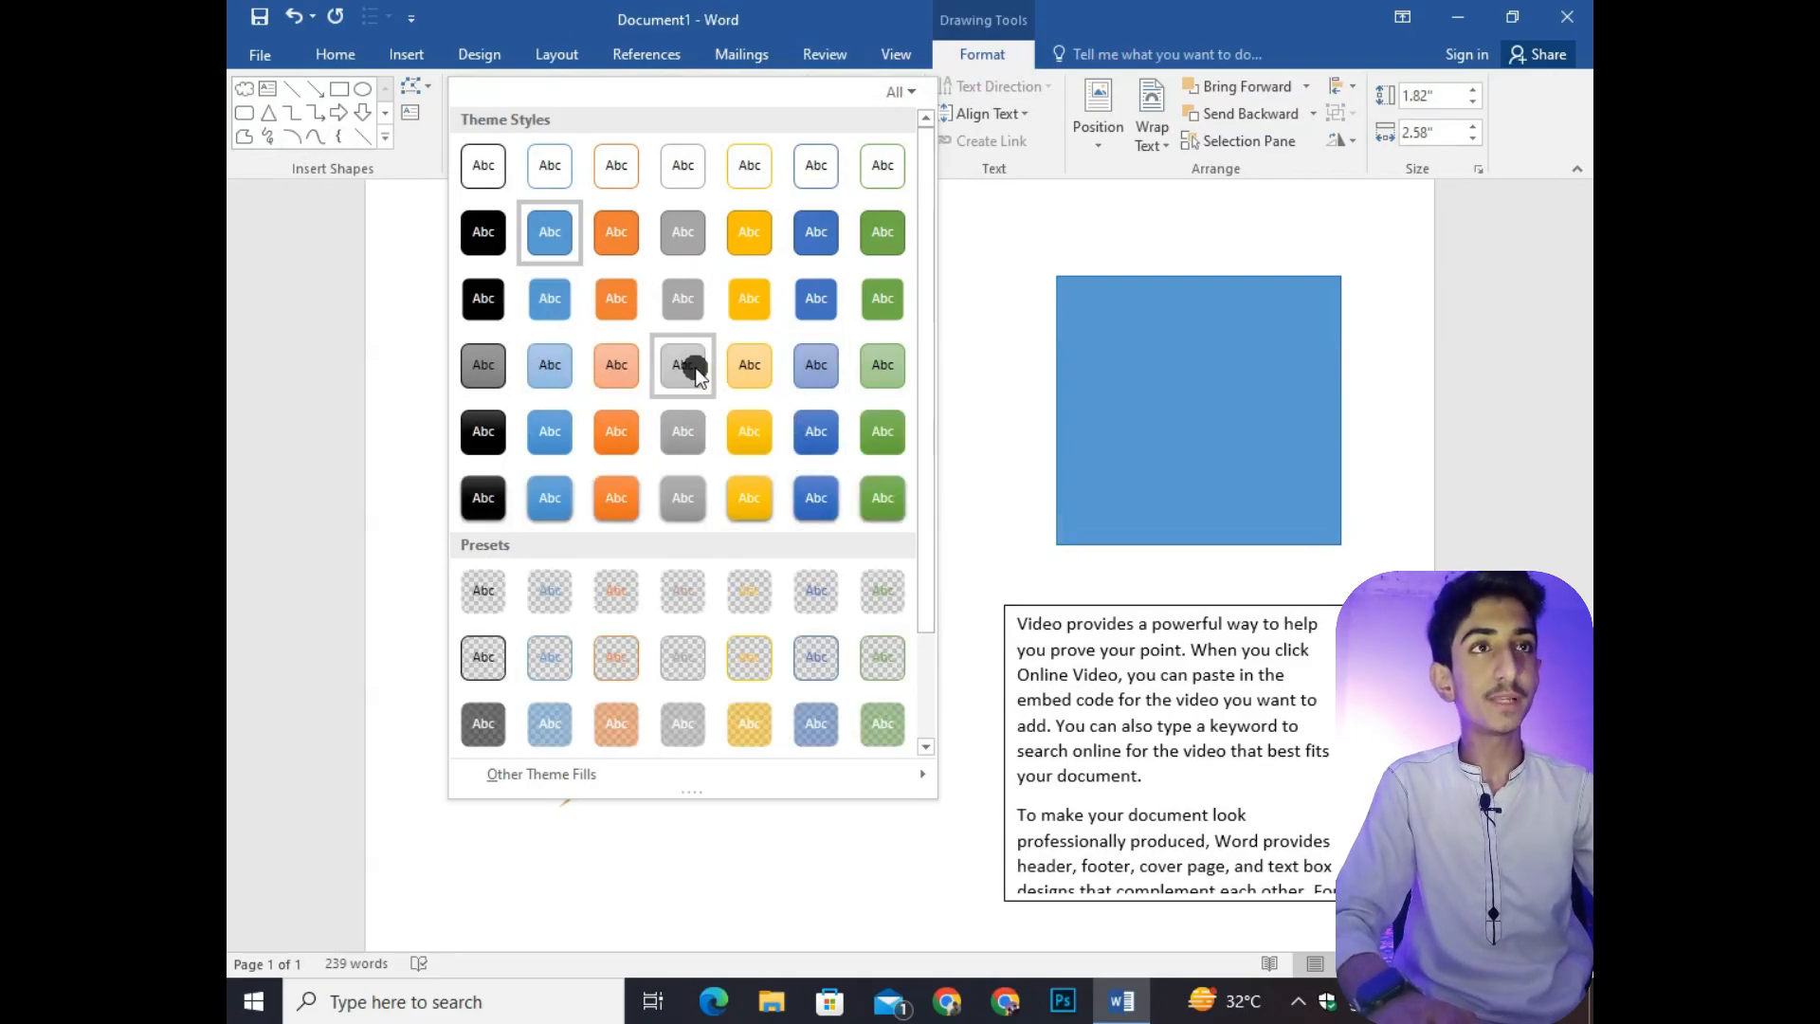
pyautogui.click(640, 365)
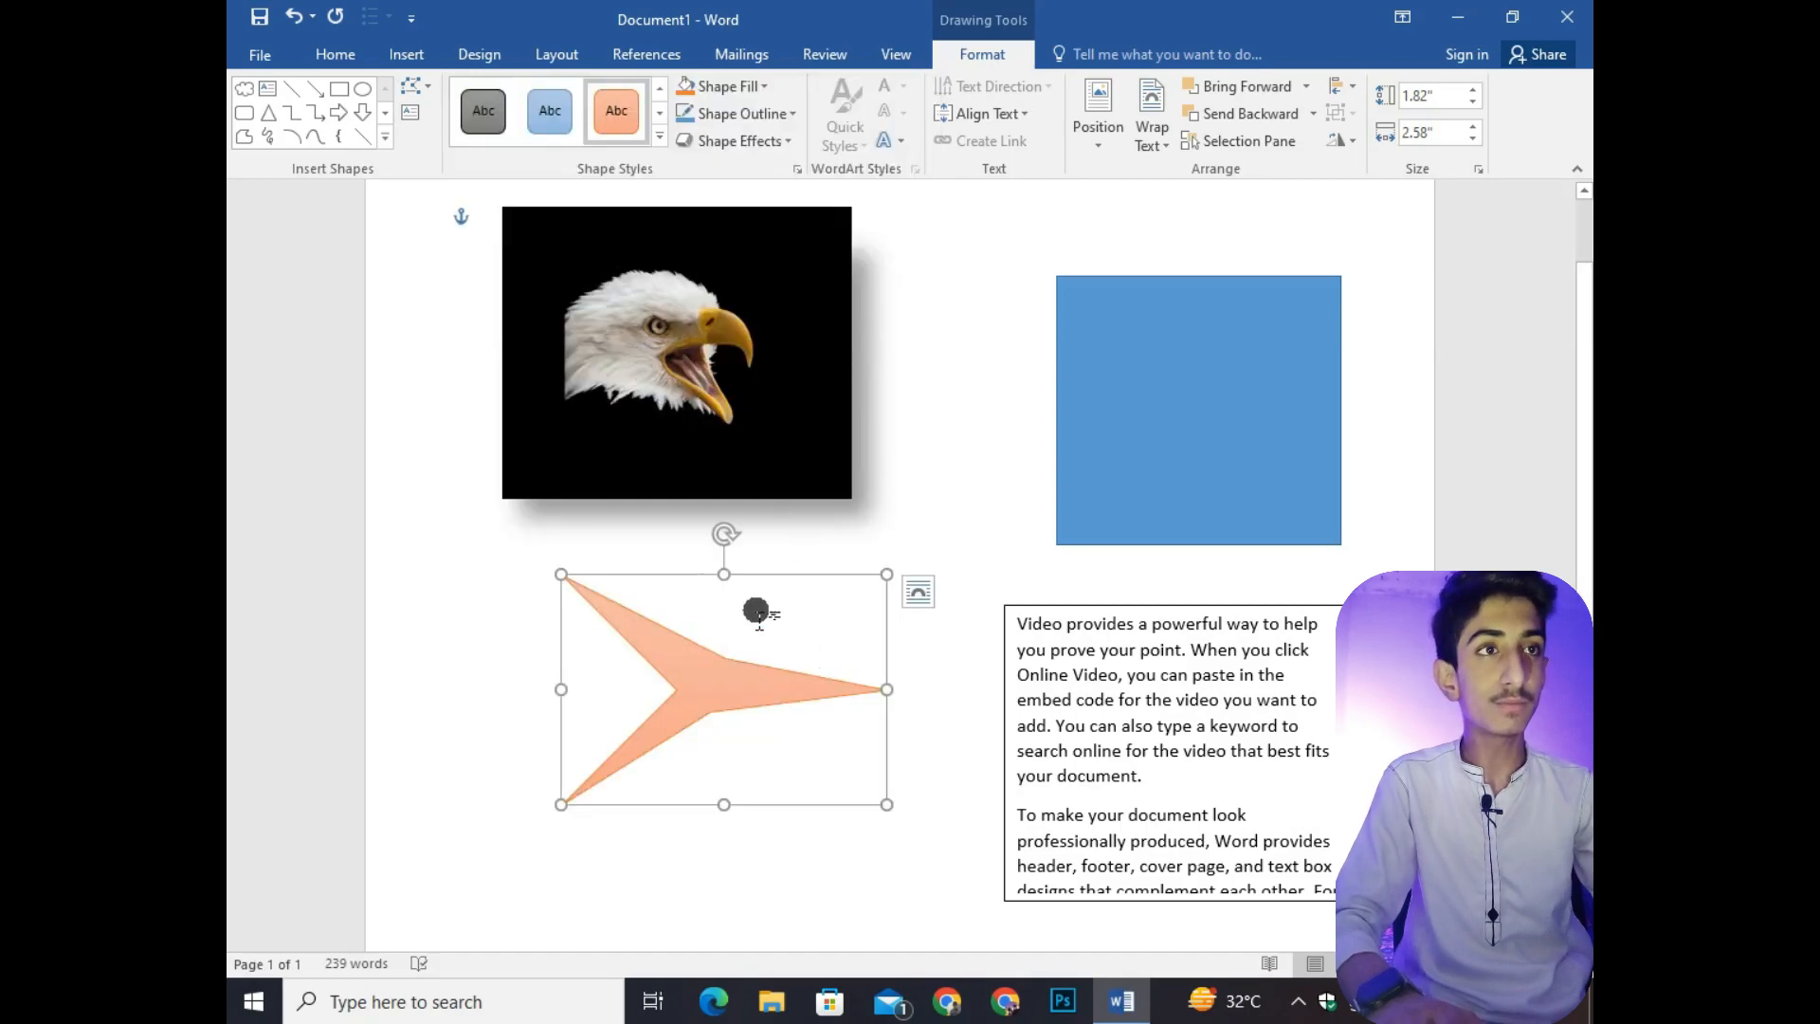
pyautogui.click(550, 111)
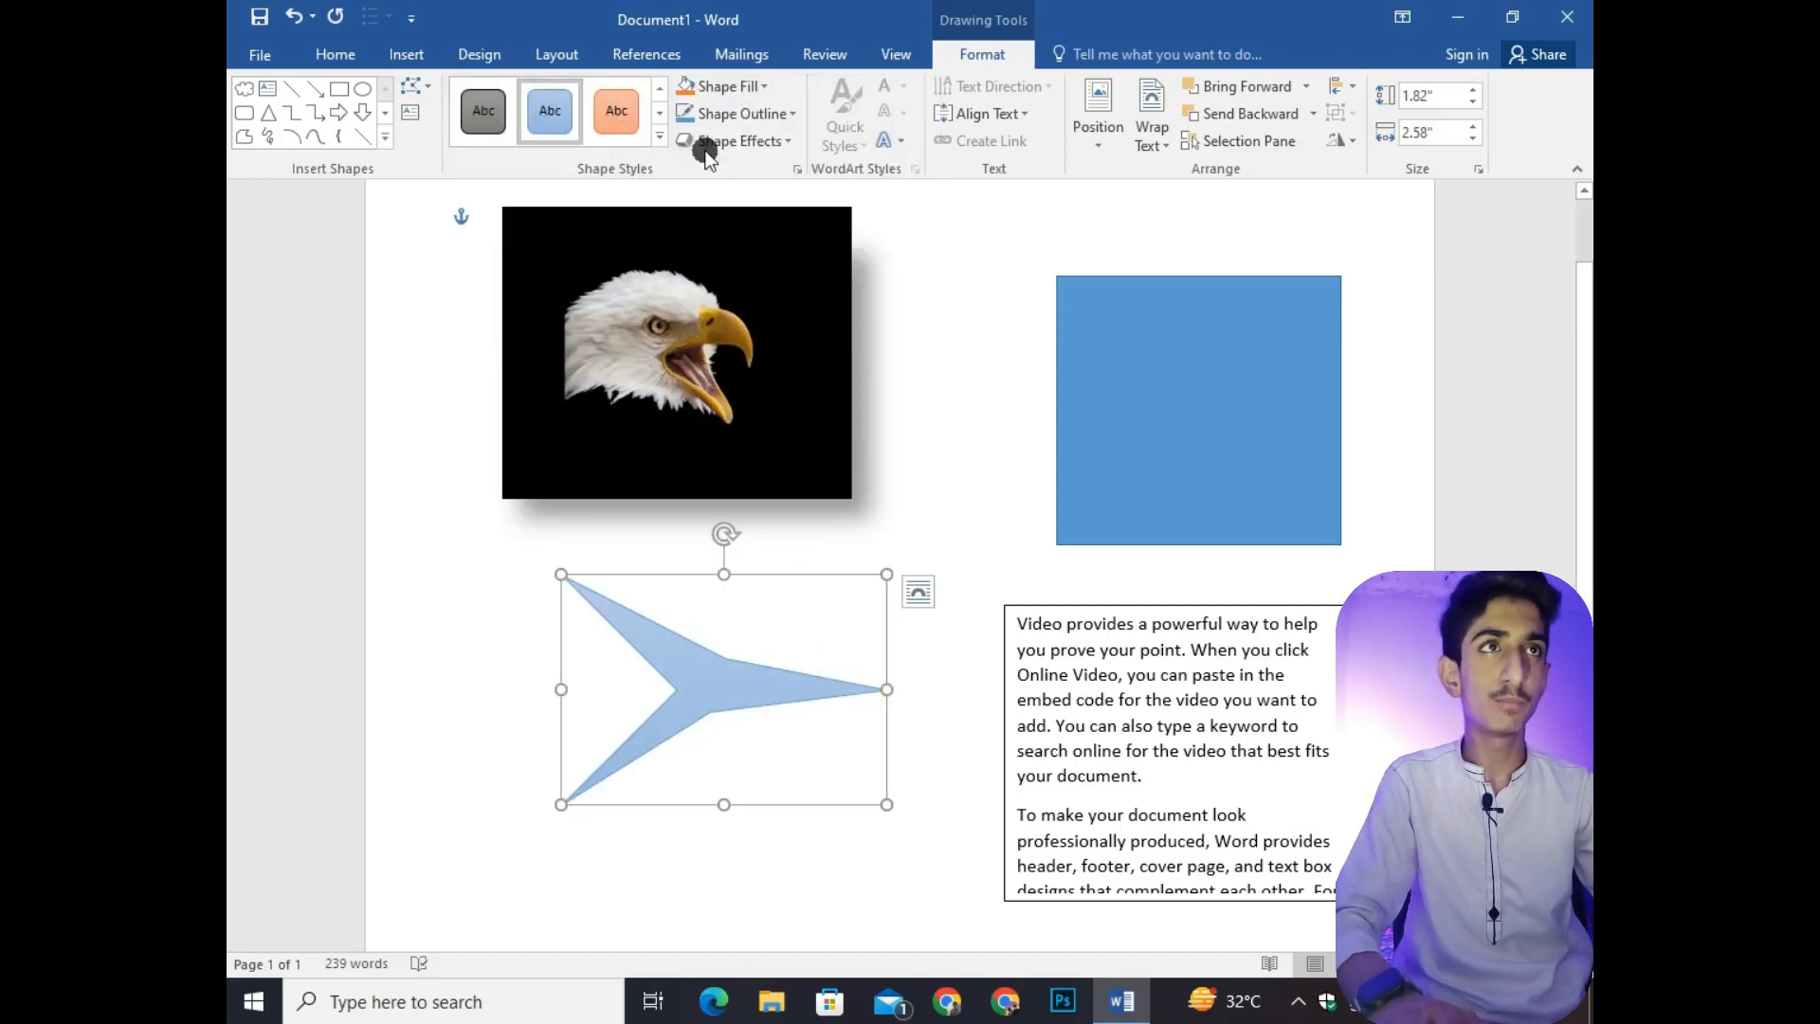
pyautogui.click(661, 116)
pyautogui.click(484, 111)
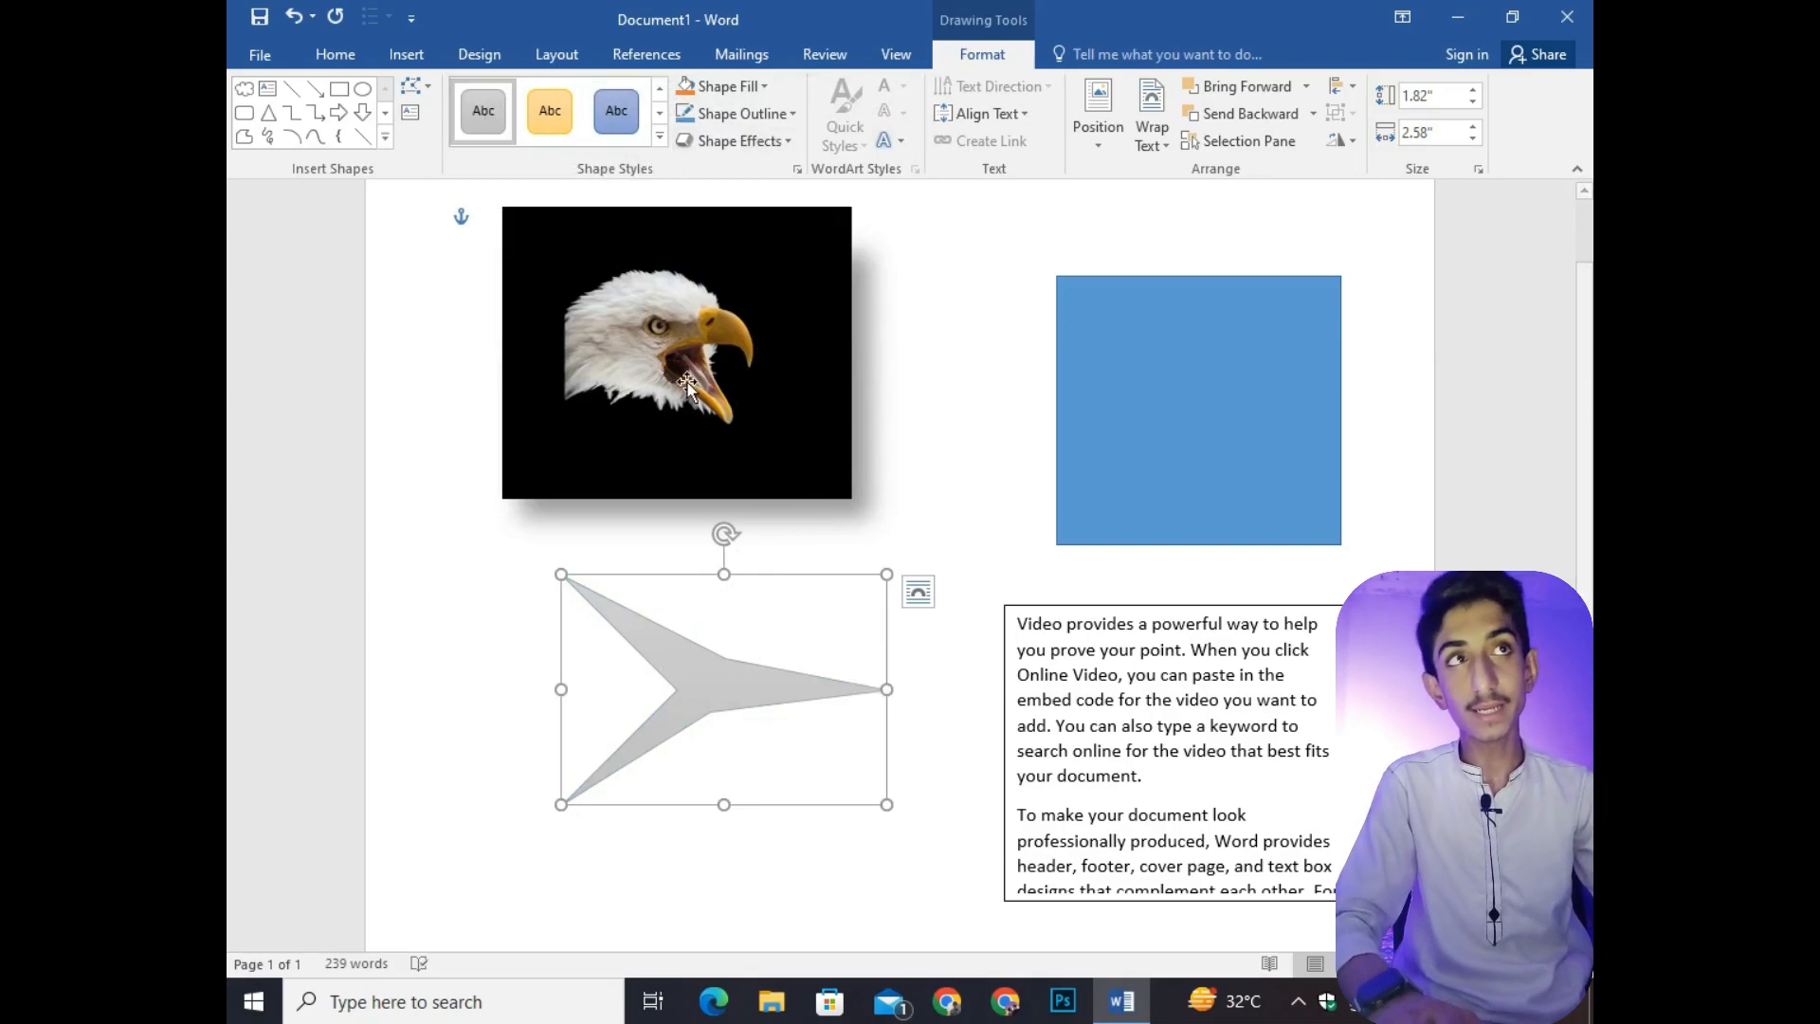
# Fill the three-pointed arrow with dark orange and give it a dark green outline, checking its edges up close
pyautogui.click(762, 86)
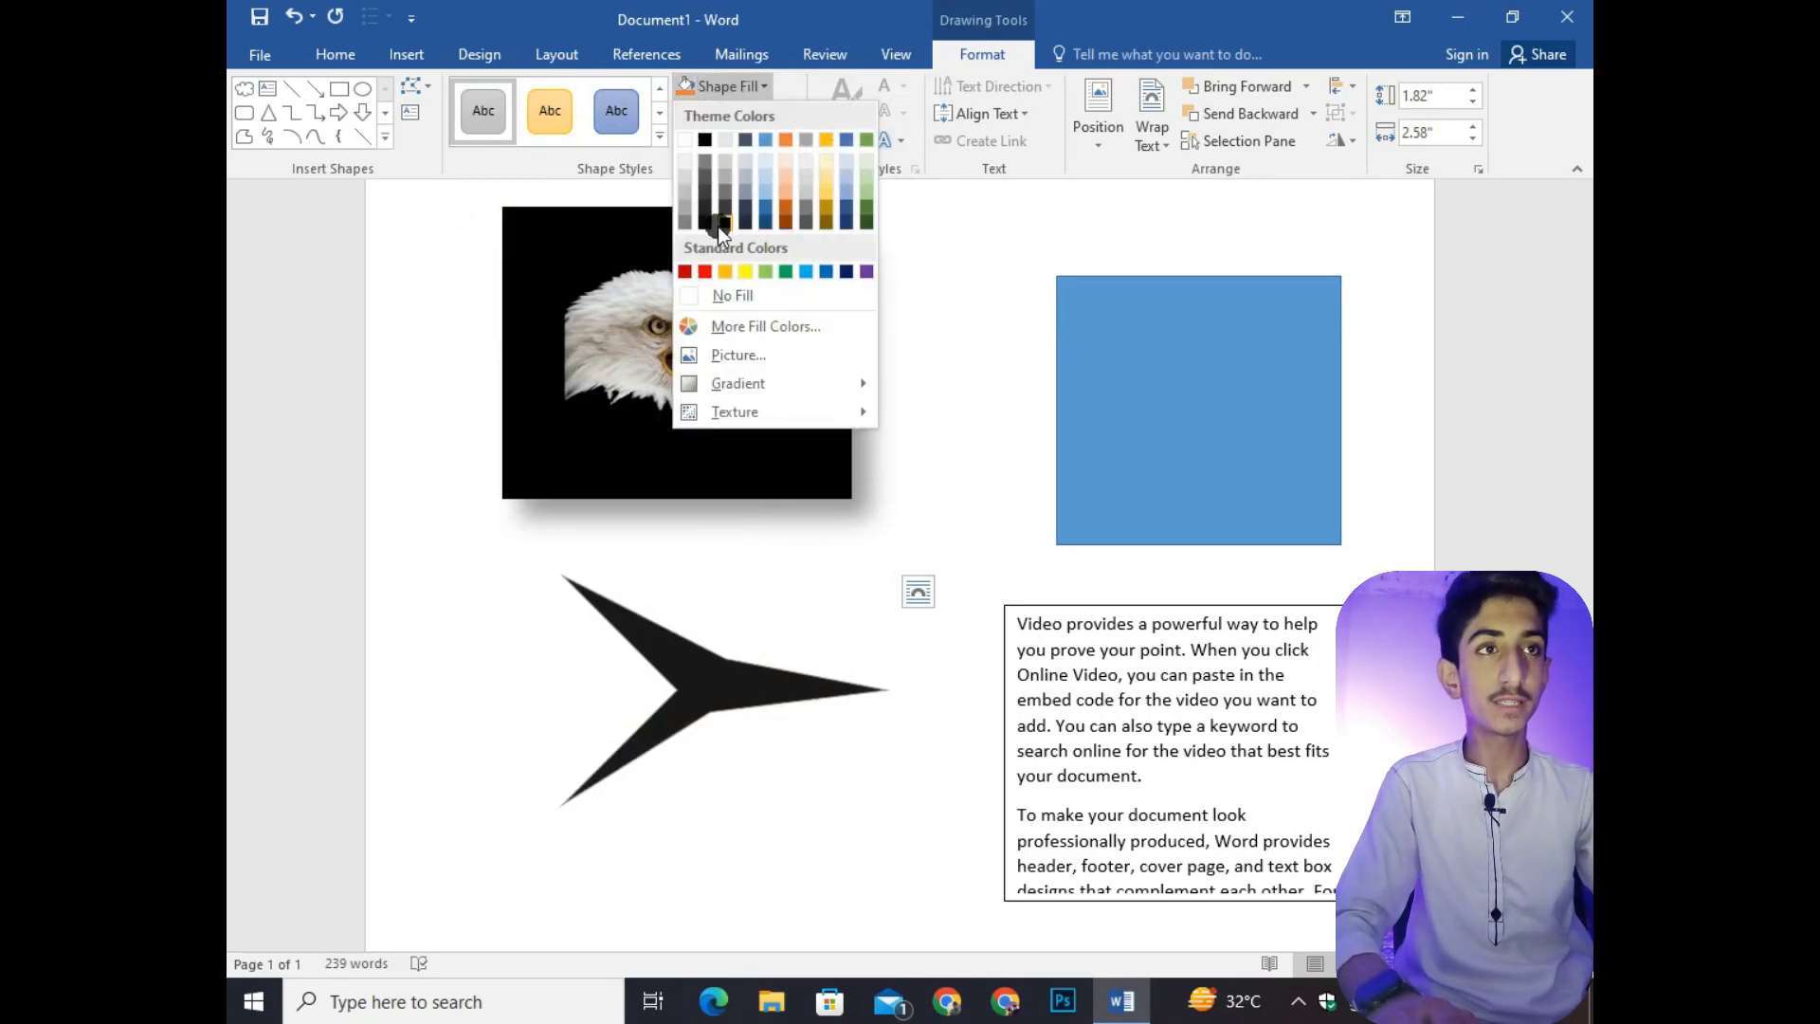
pyautogui.click(784, 210)
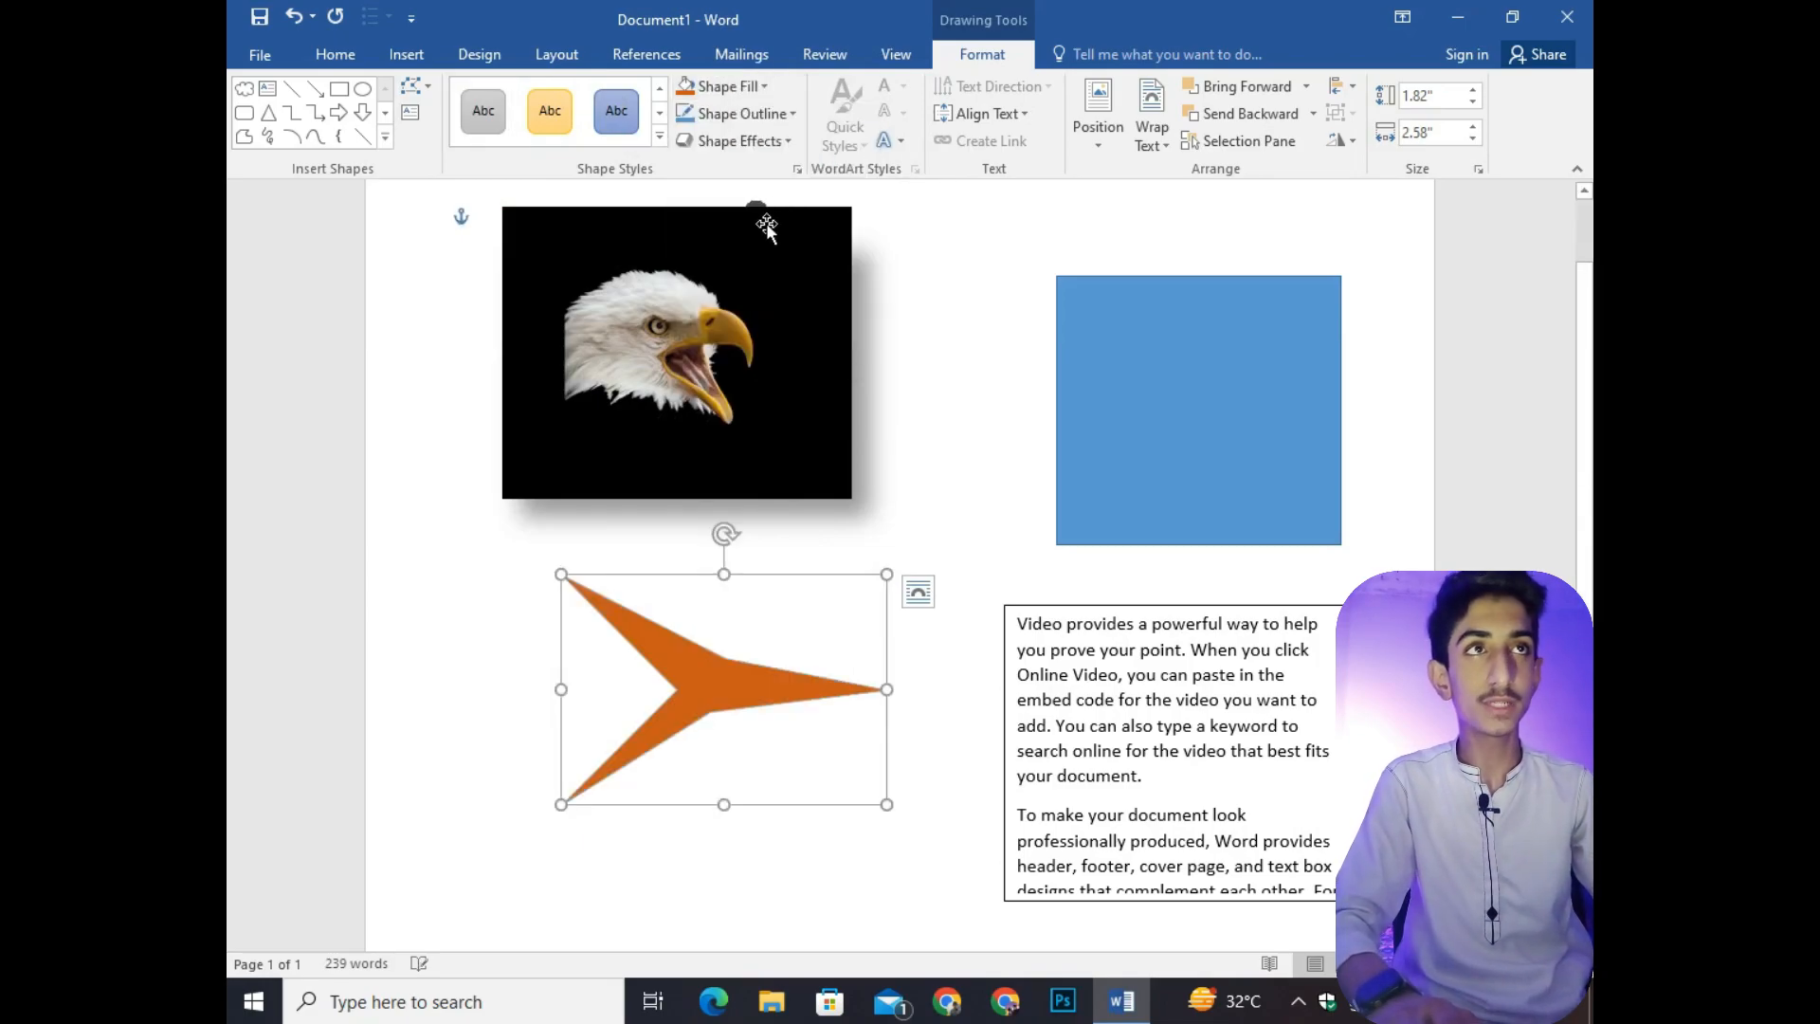
pyautogui.click(792, 116)
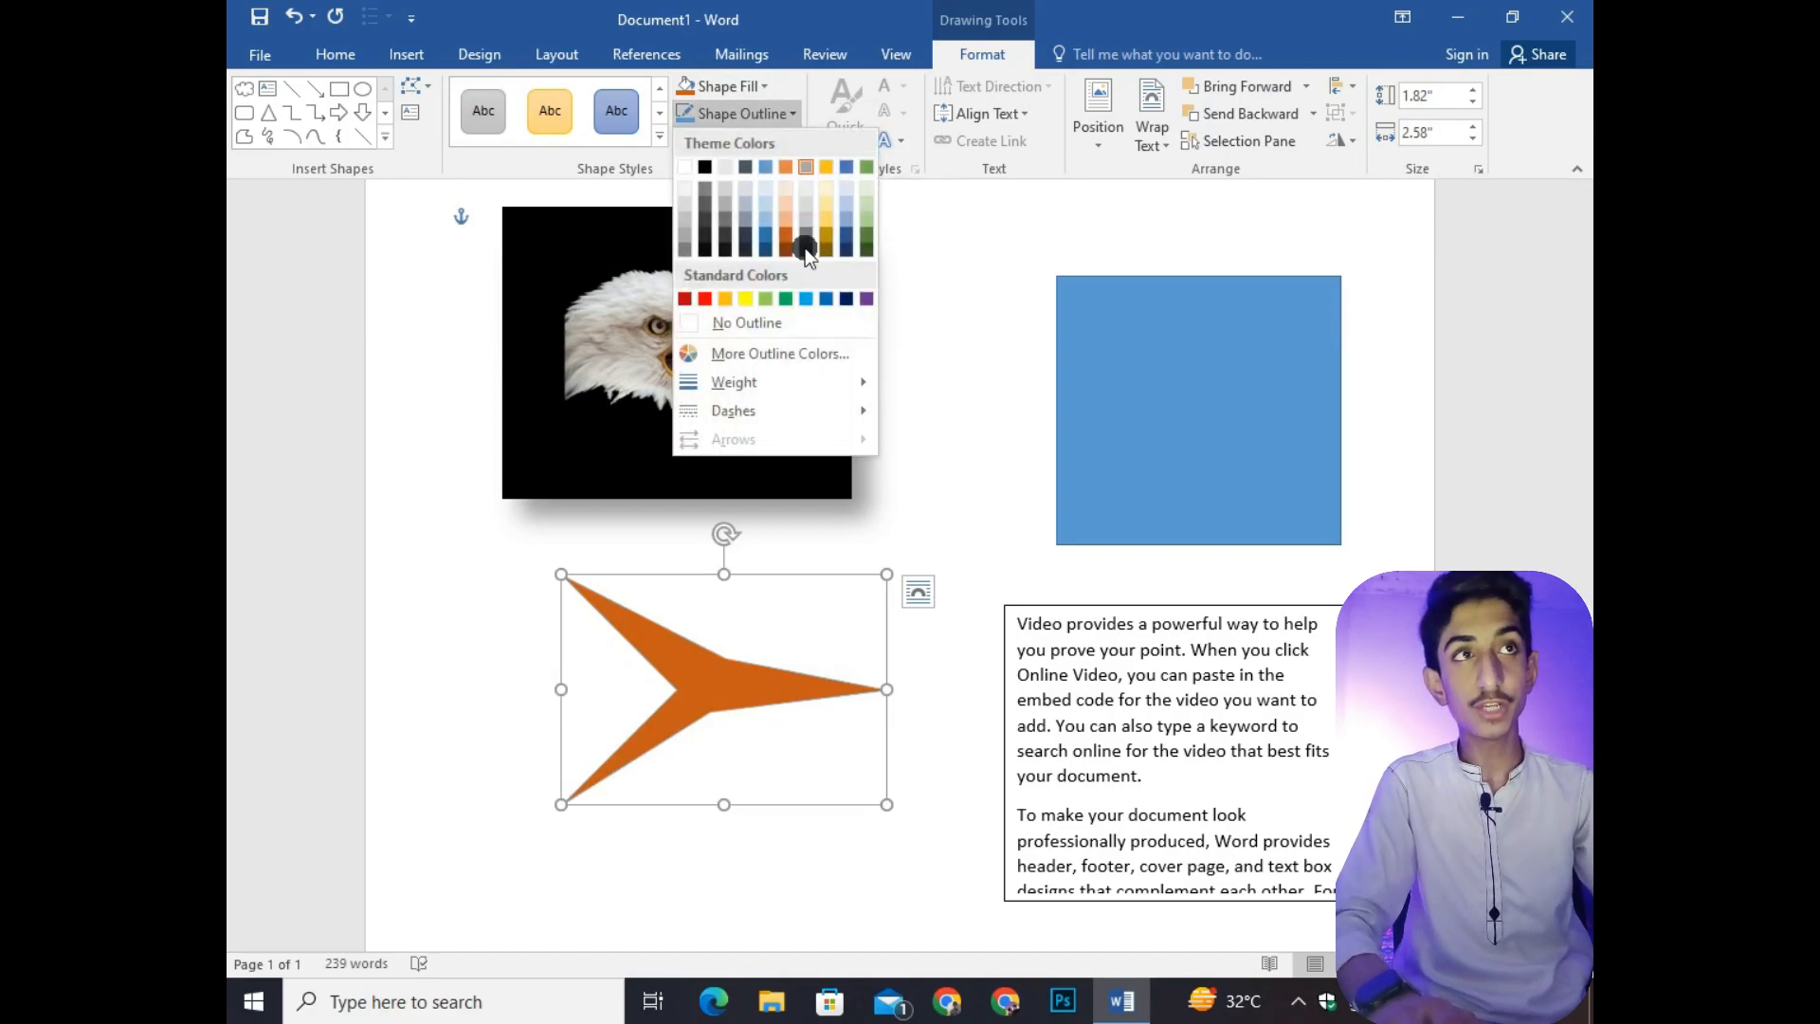
pyautogui.click(866, 252)
pyautogui.scroll(10, 651, 694)
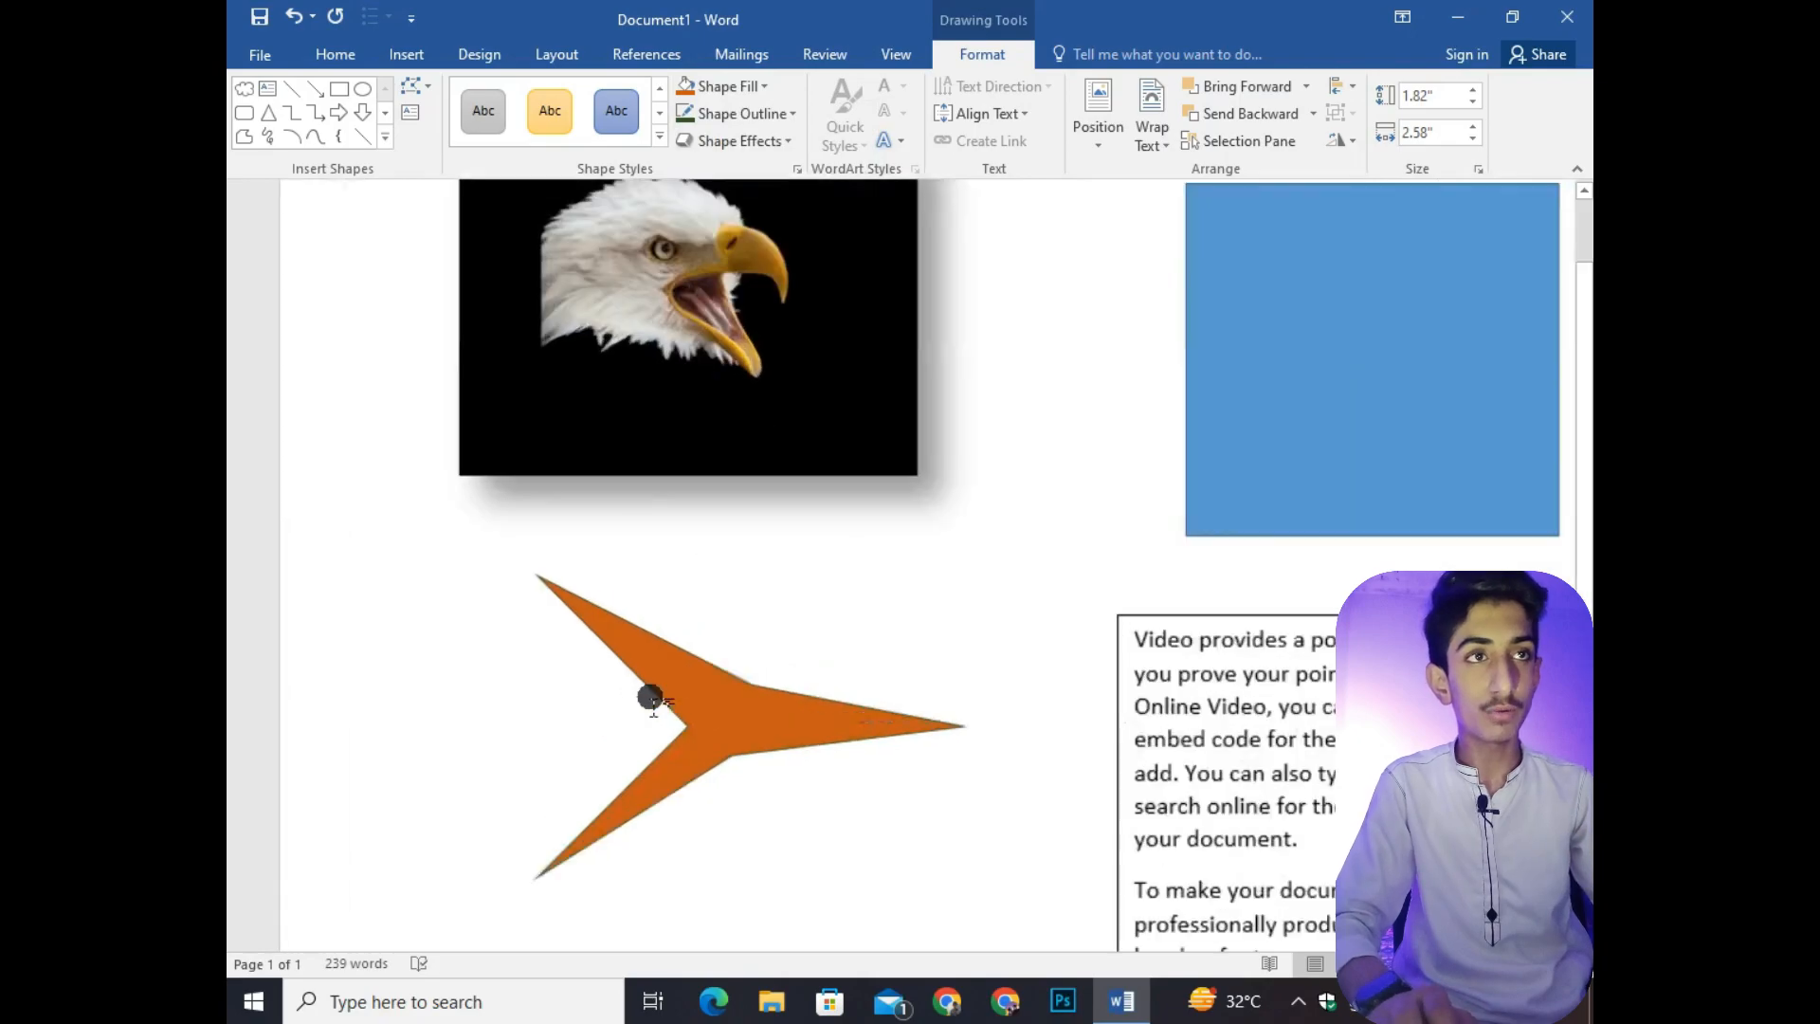
pyautogui.scroll(-5, 663, 678)
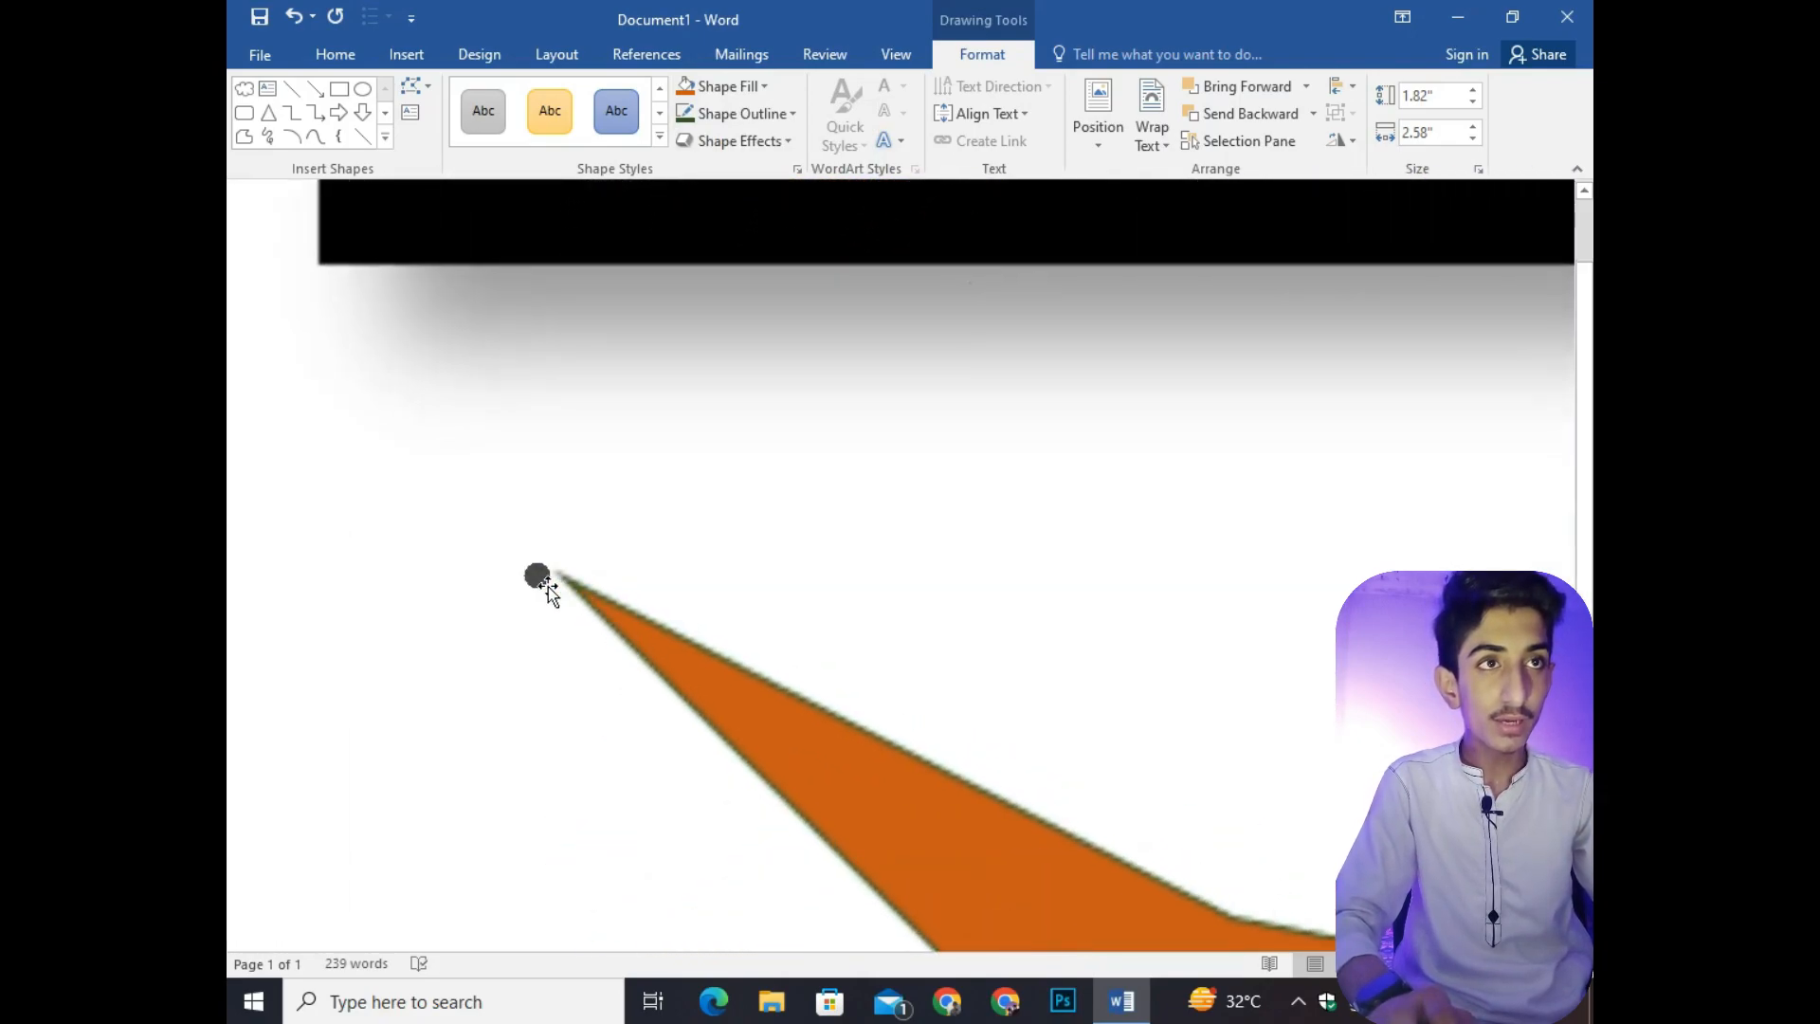
pyautogui.click(571, 599)
pyautogui.scroll(-7, 749, 669)
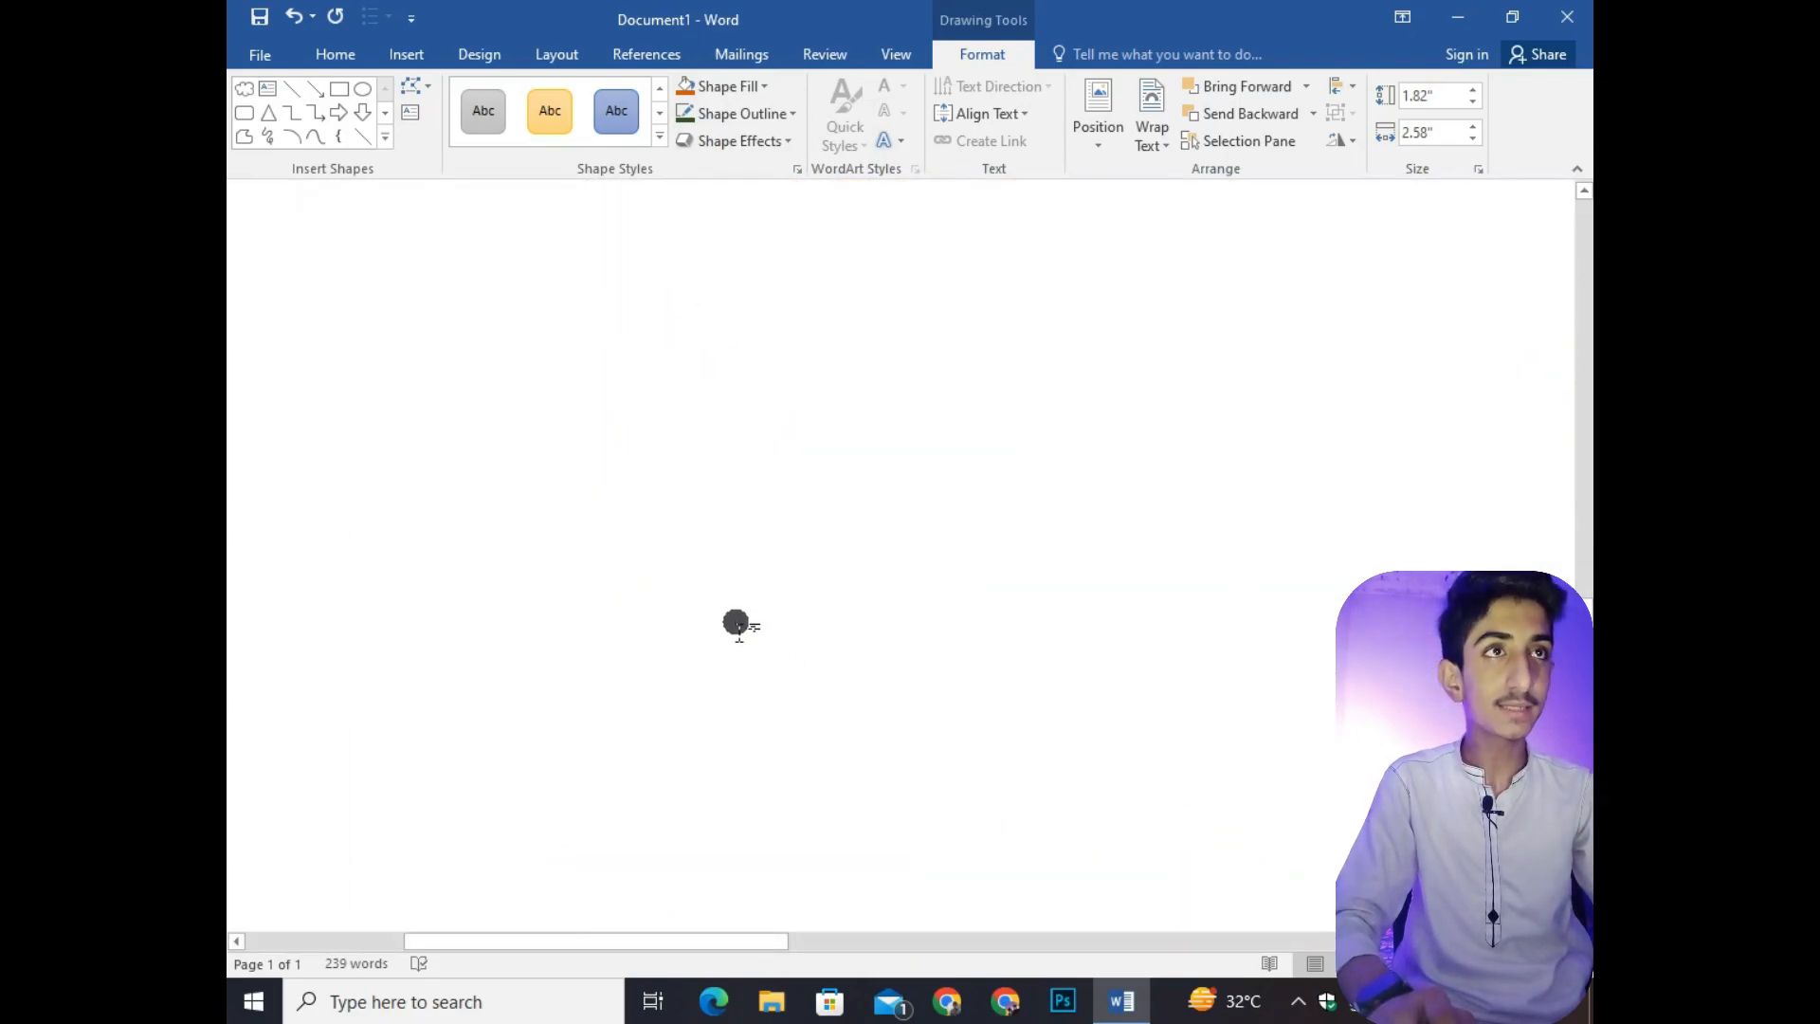
pyautogui.scroll(3, 736, 621)
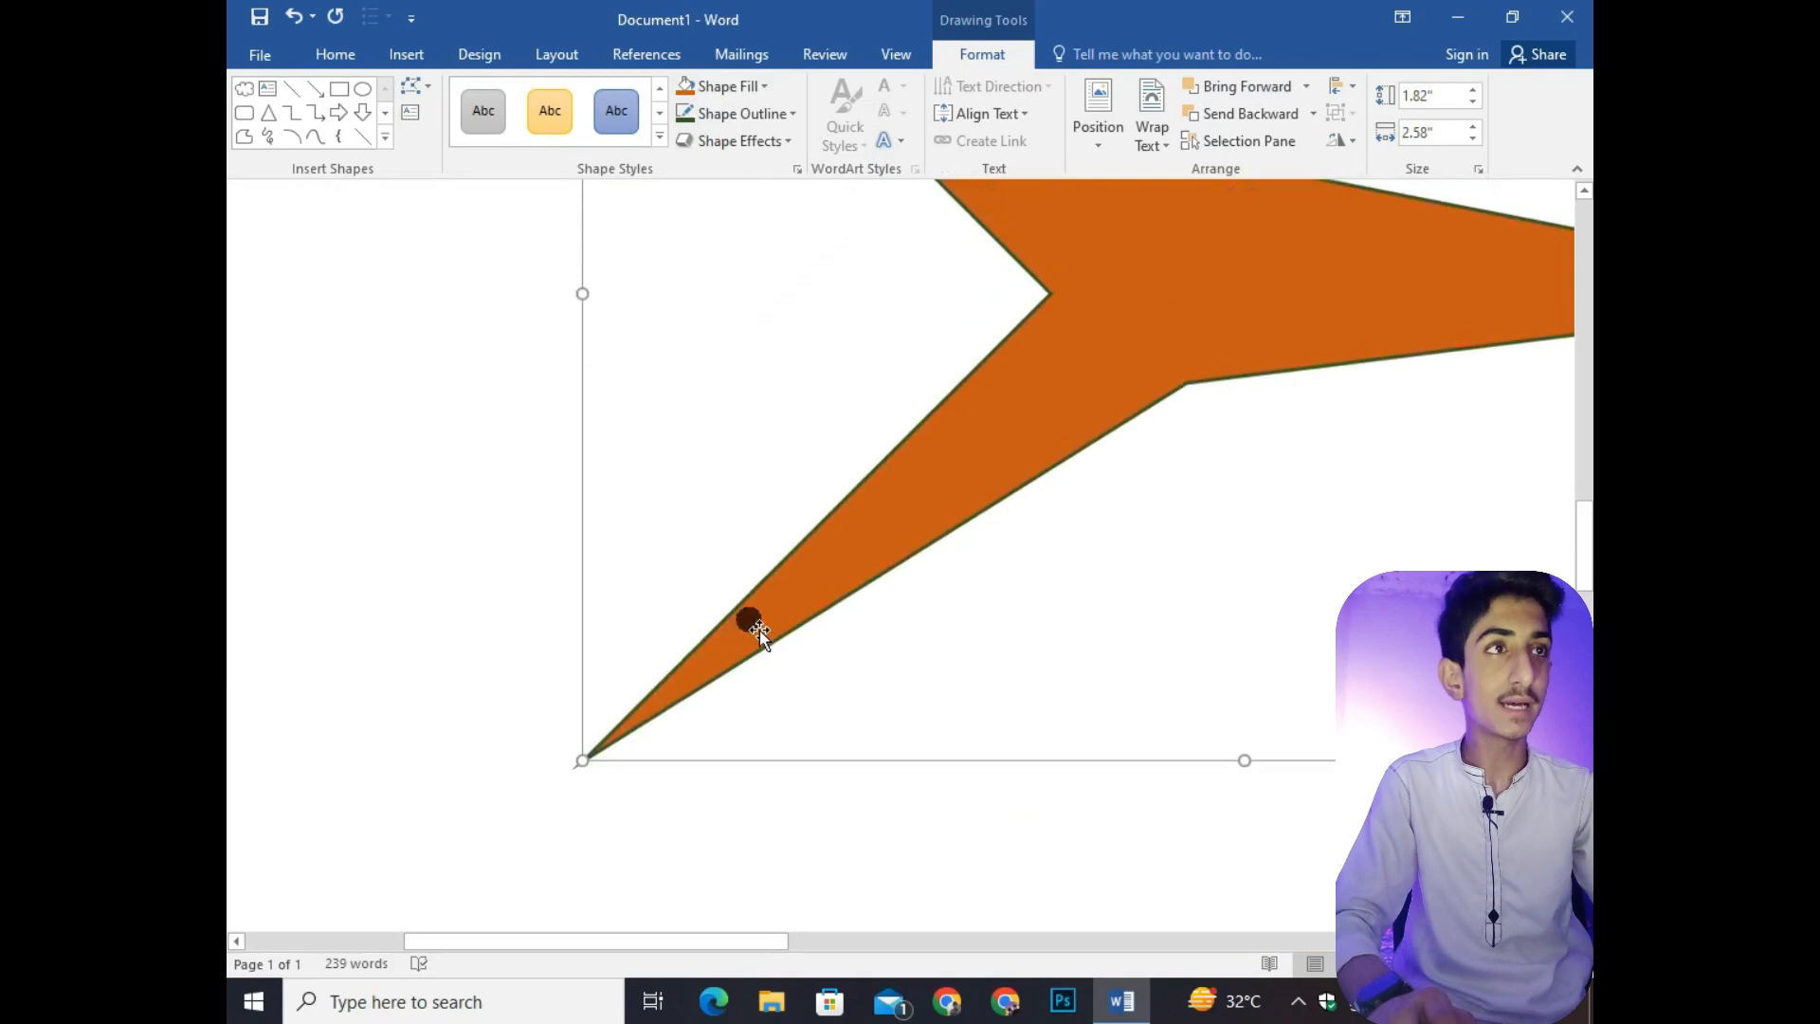
pyautogui.click(766, 90)
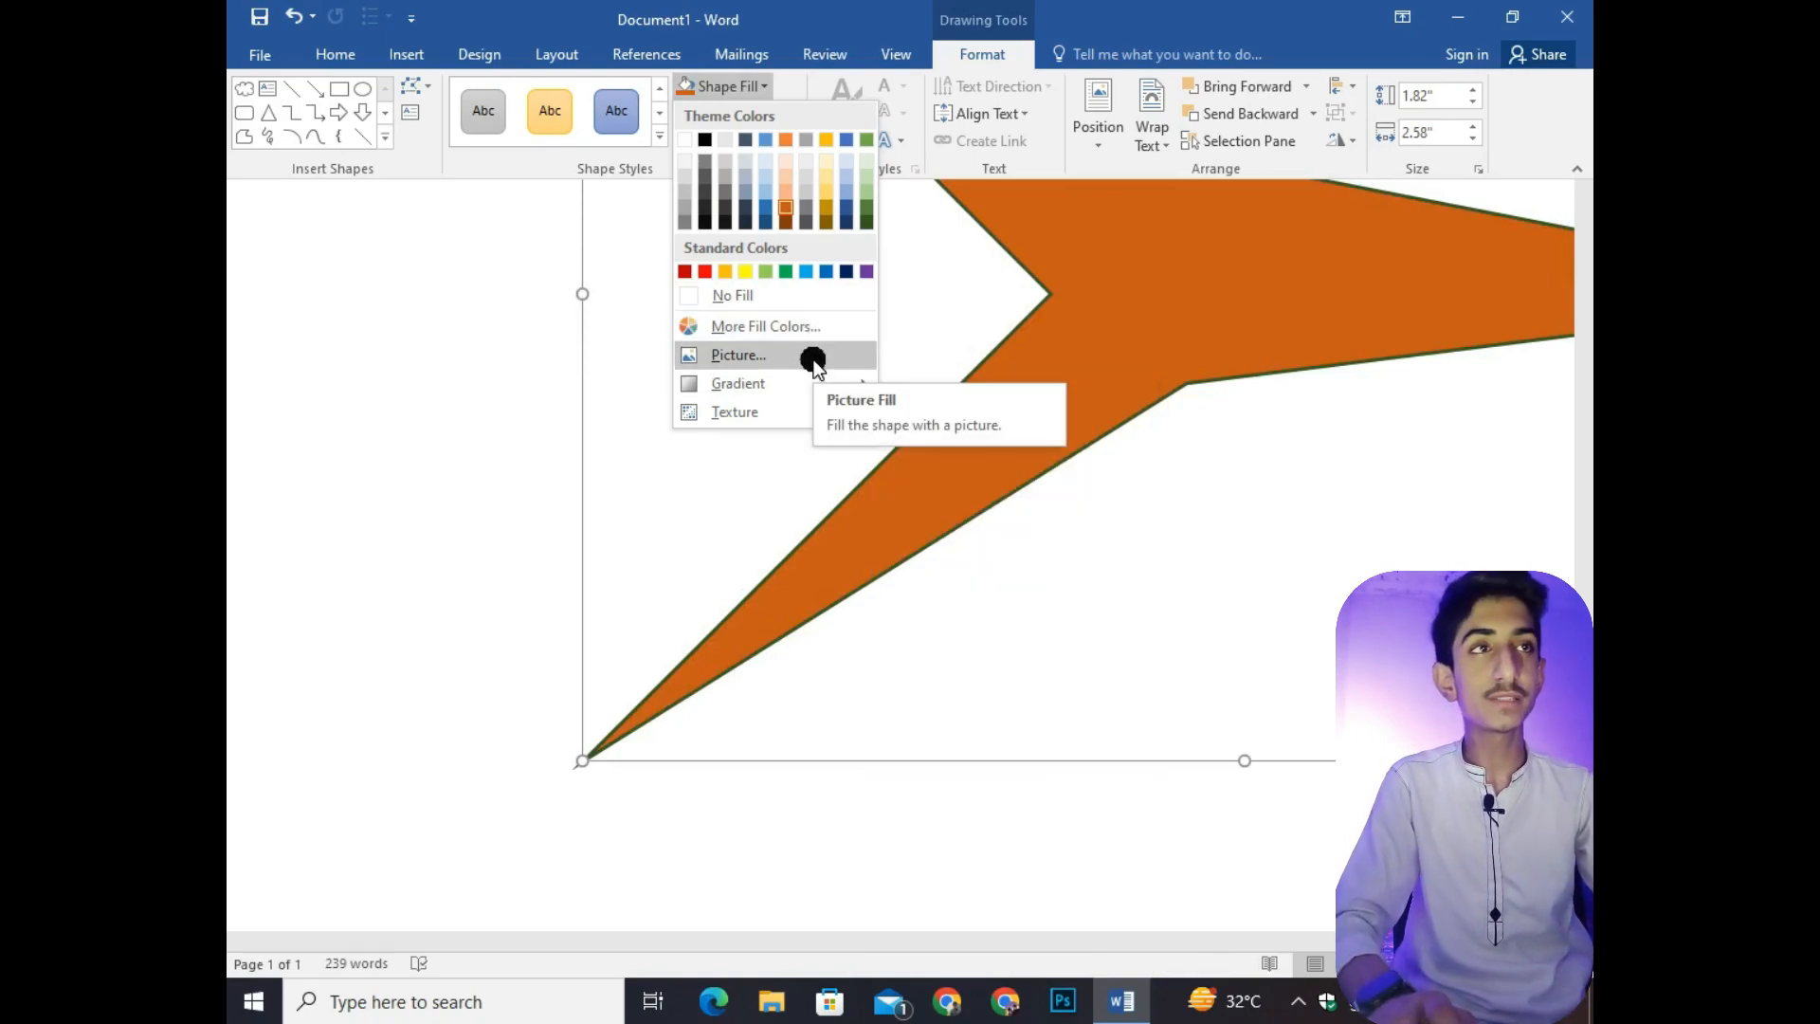
pyautogui.scroll(-6, 1054, 611)
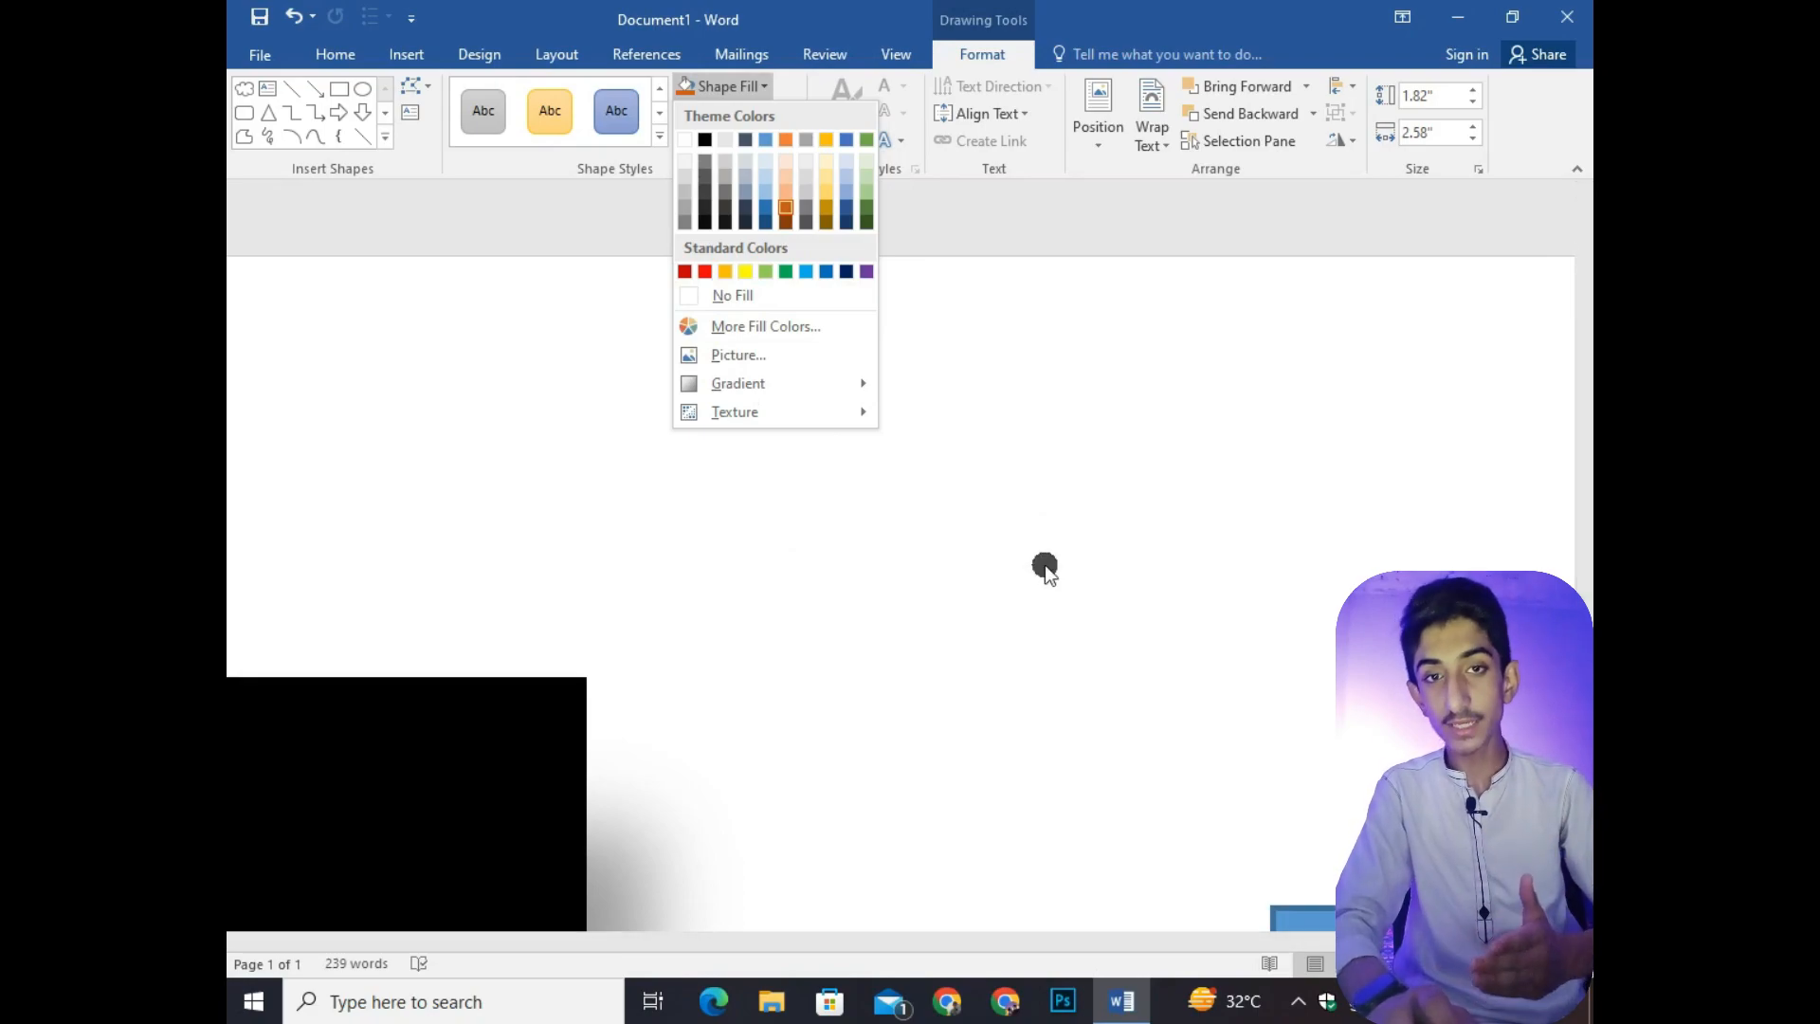
pyautogui.click(1043, 521)
# Start a picture fill for the blue rectangle beside the eagle picture and search Bing images for "animals"
pyautogui.scroll(-5, 875, 525)
pyautogui.scroll(-15, 872, 524)
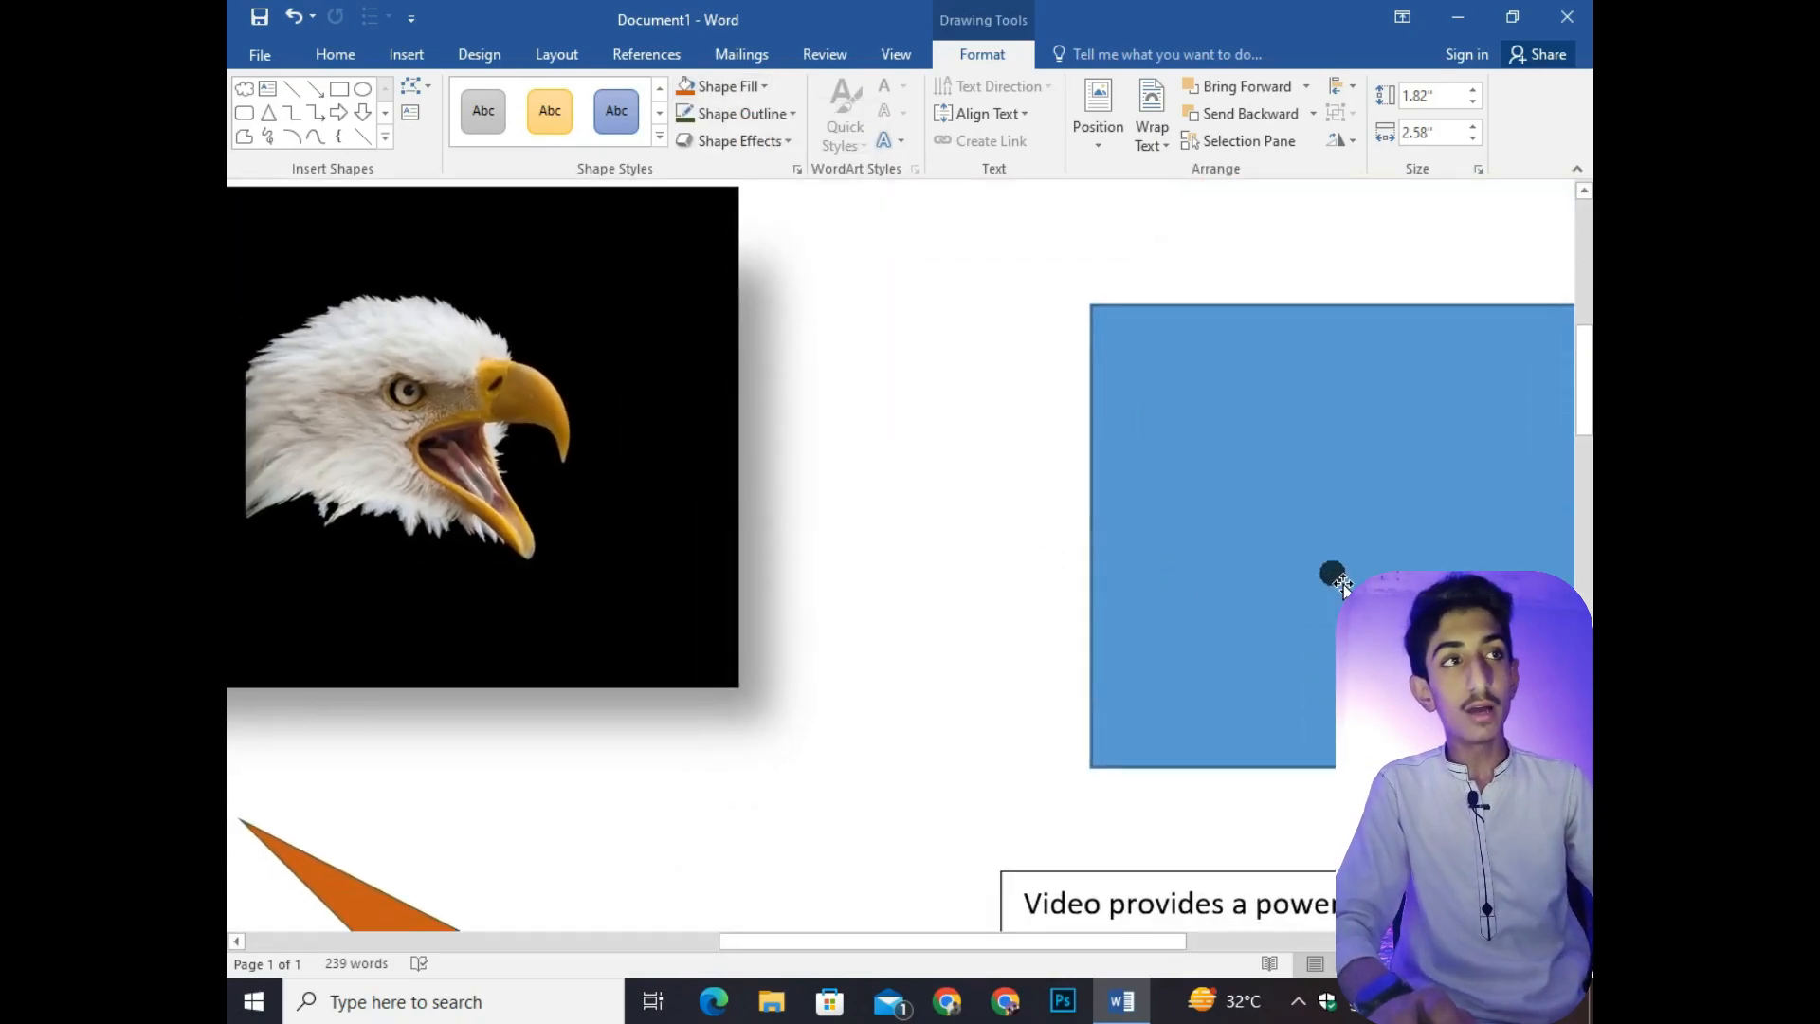
pyautogui.scroll(-5, 1344, 584)
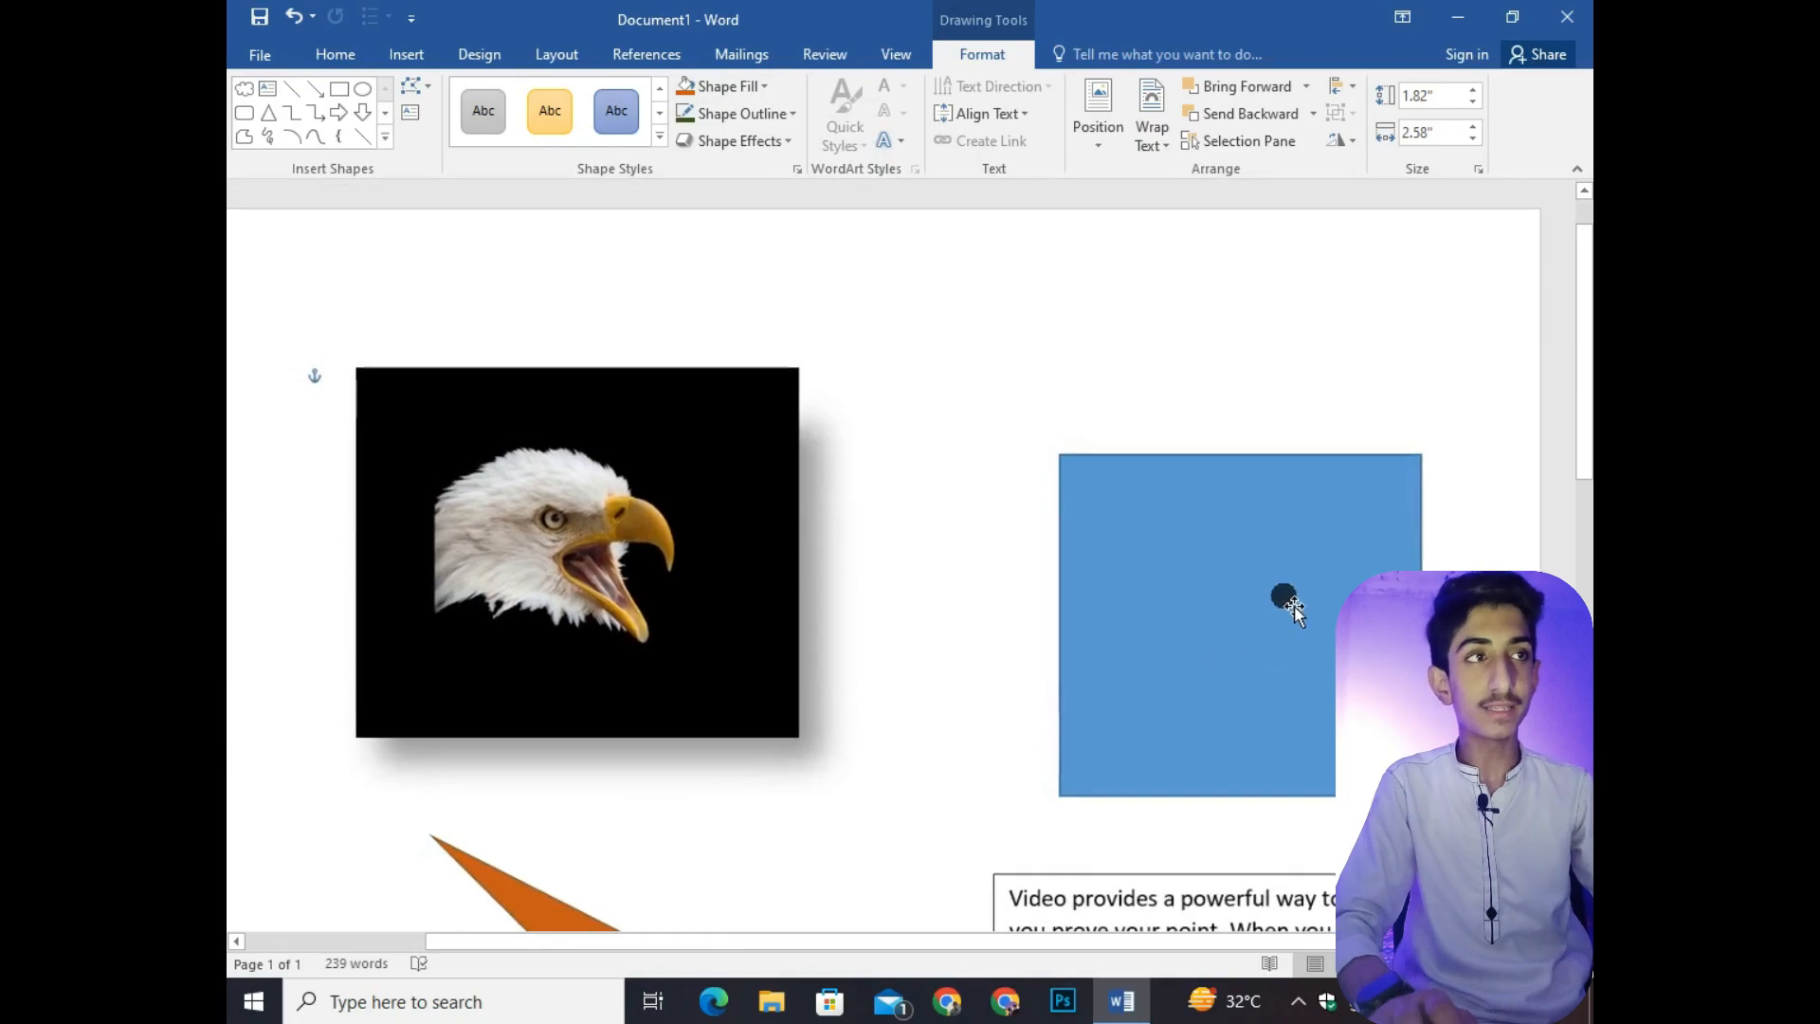
pyautogui.click(1304, 618)
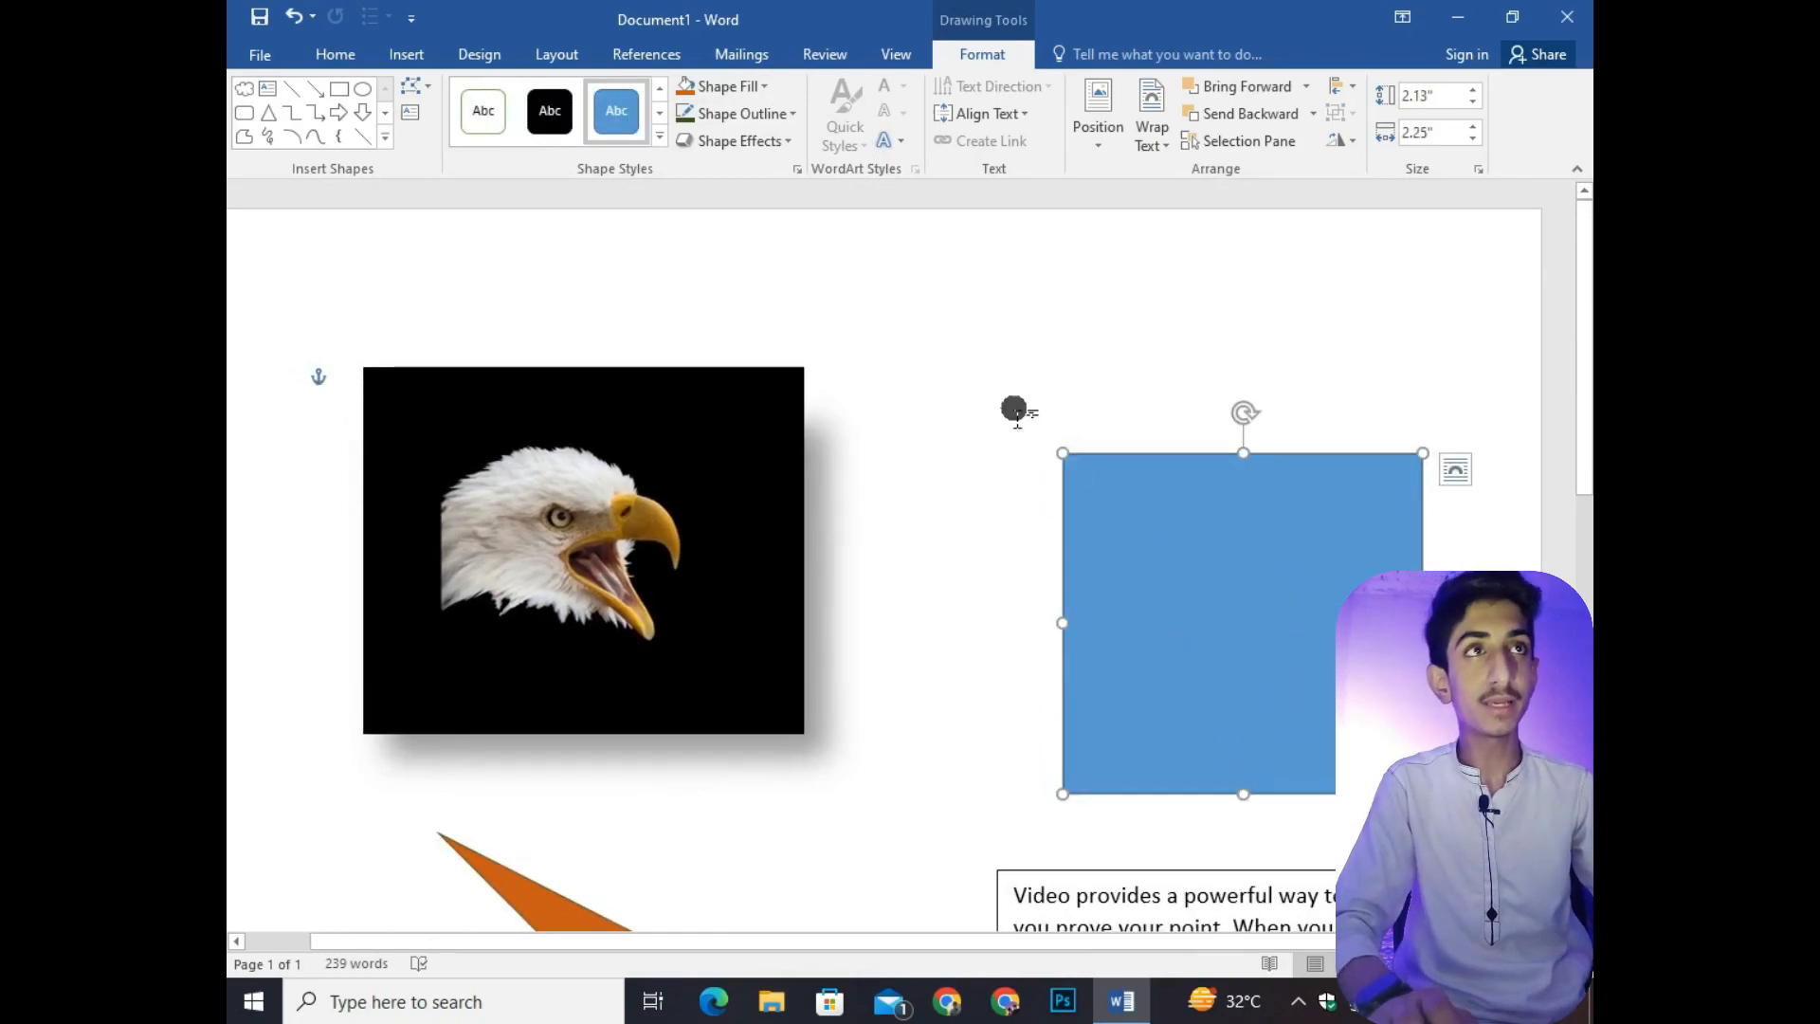
pyautogui.click(763, 84)
pyautogui.click(806, 353)
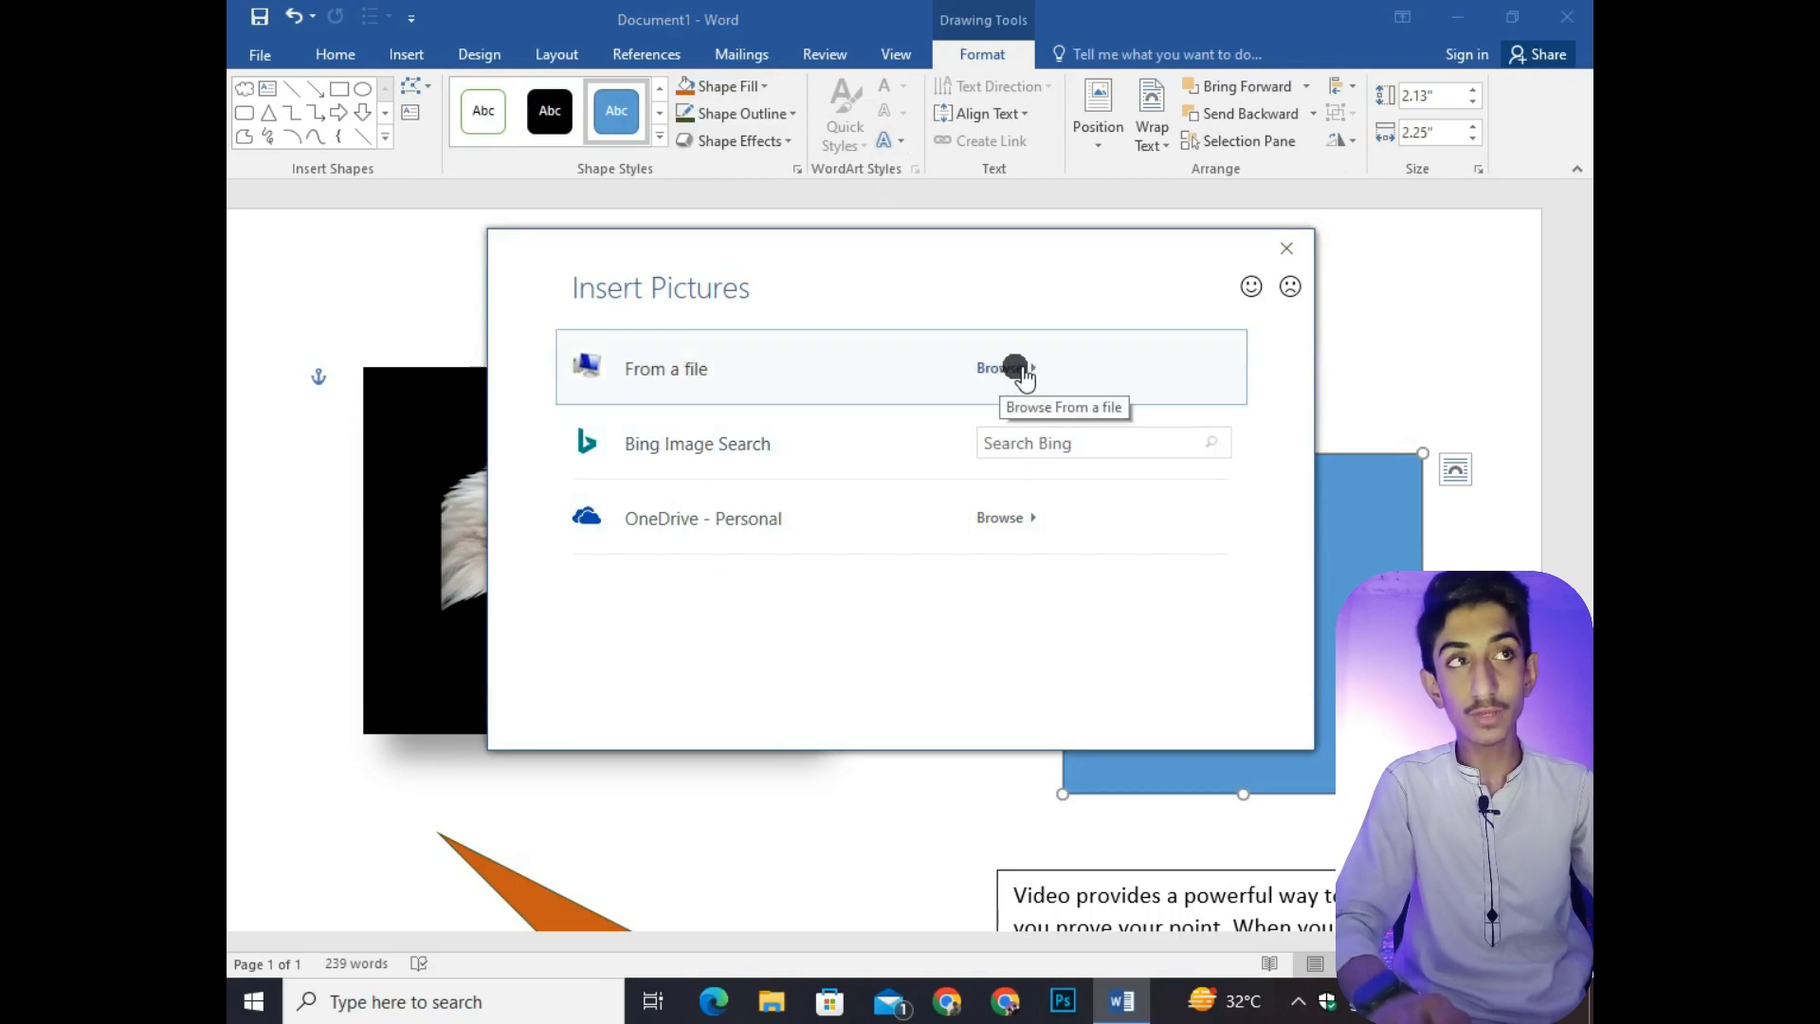
pyautogui.click(1054, 446)
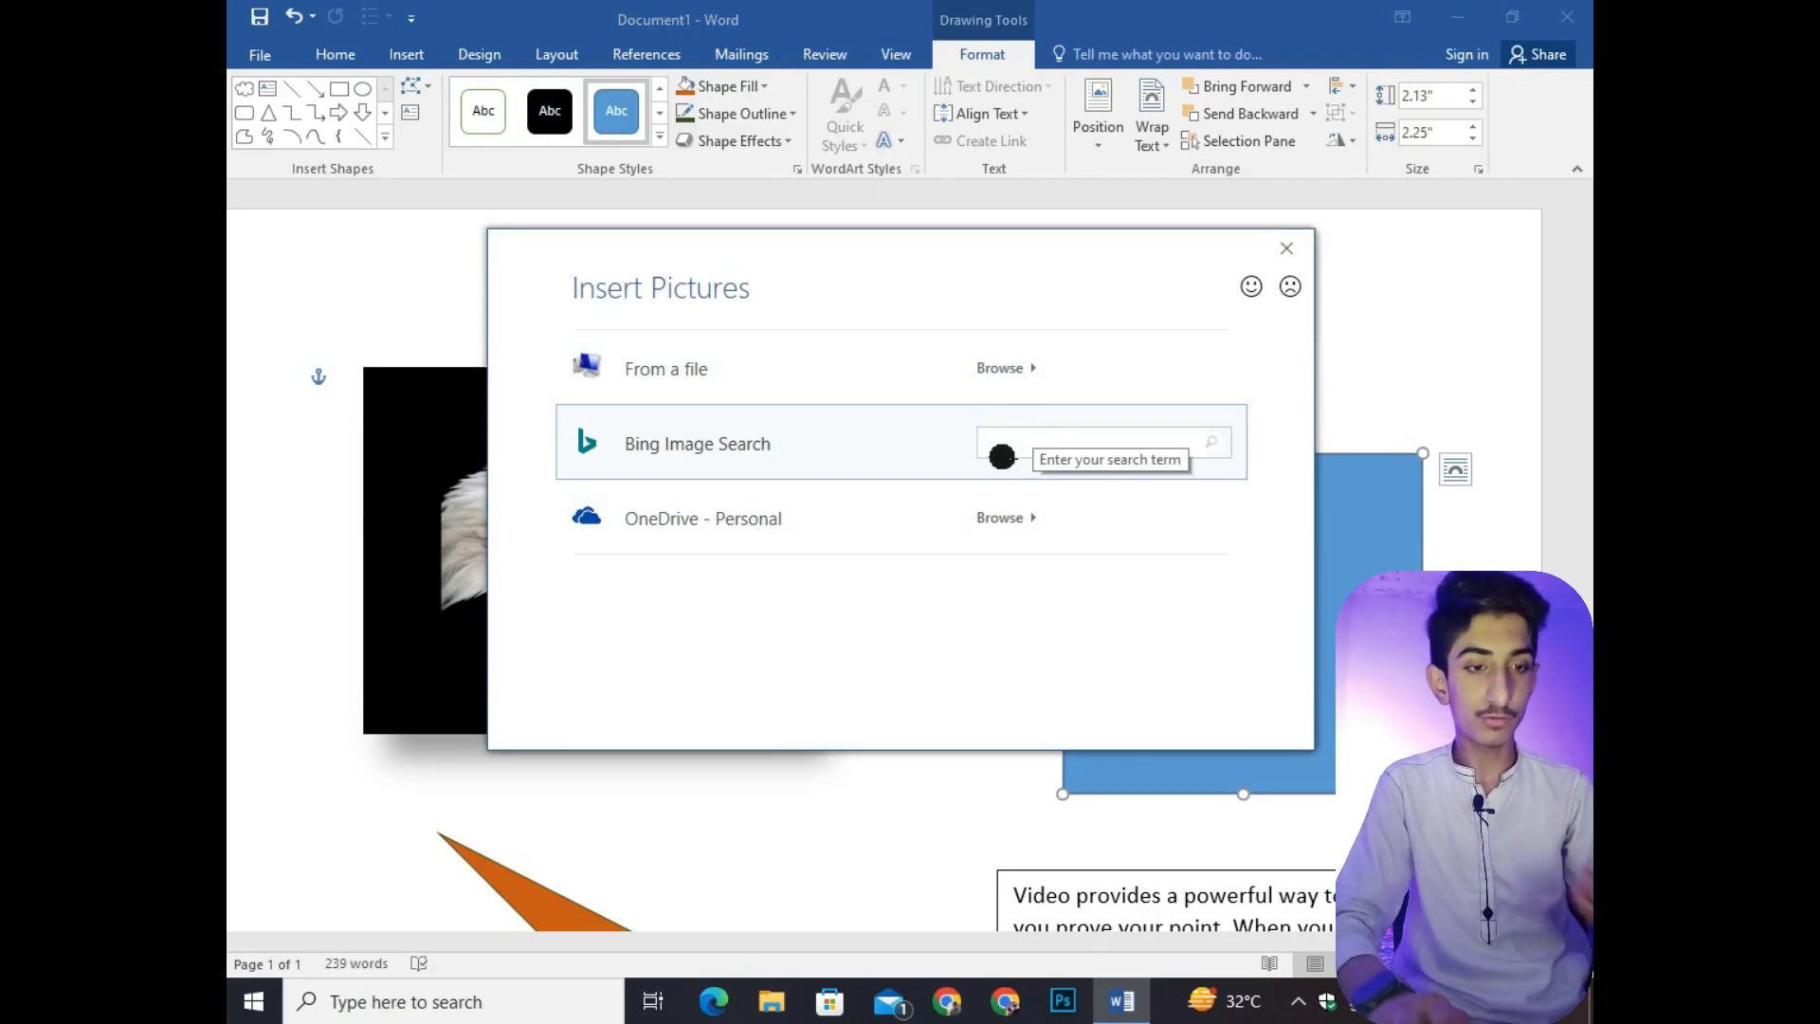
pyautogui.write('anim')
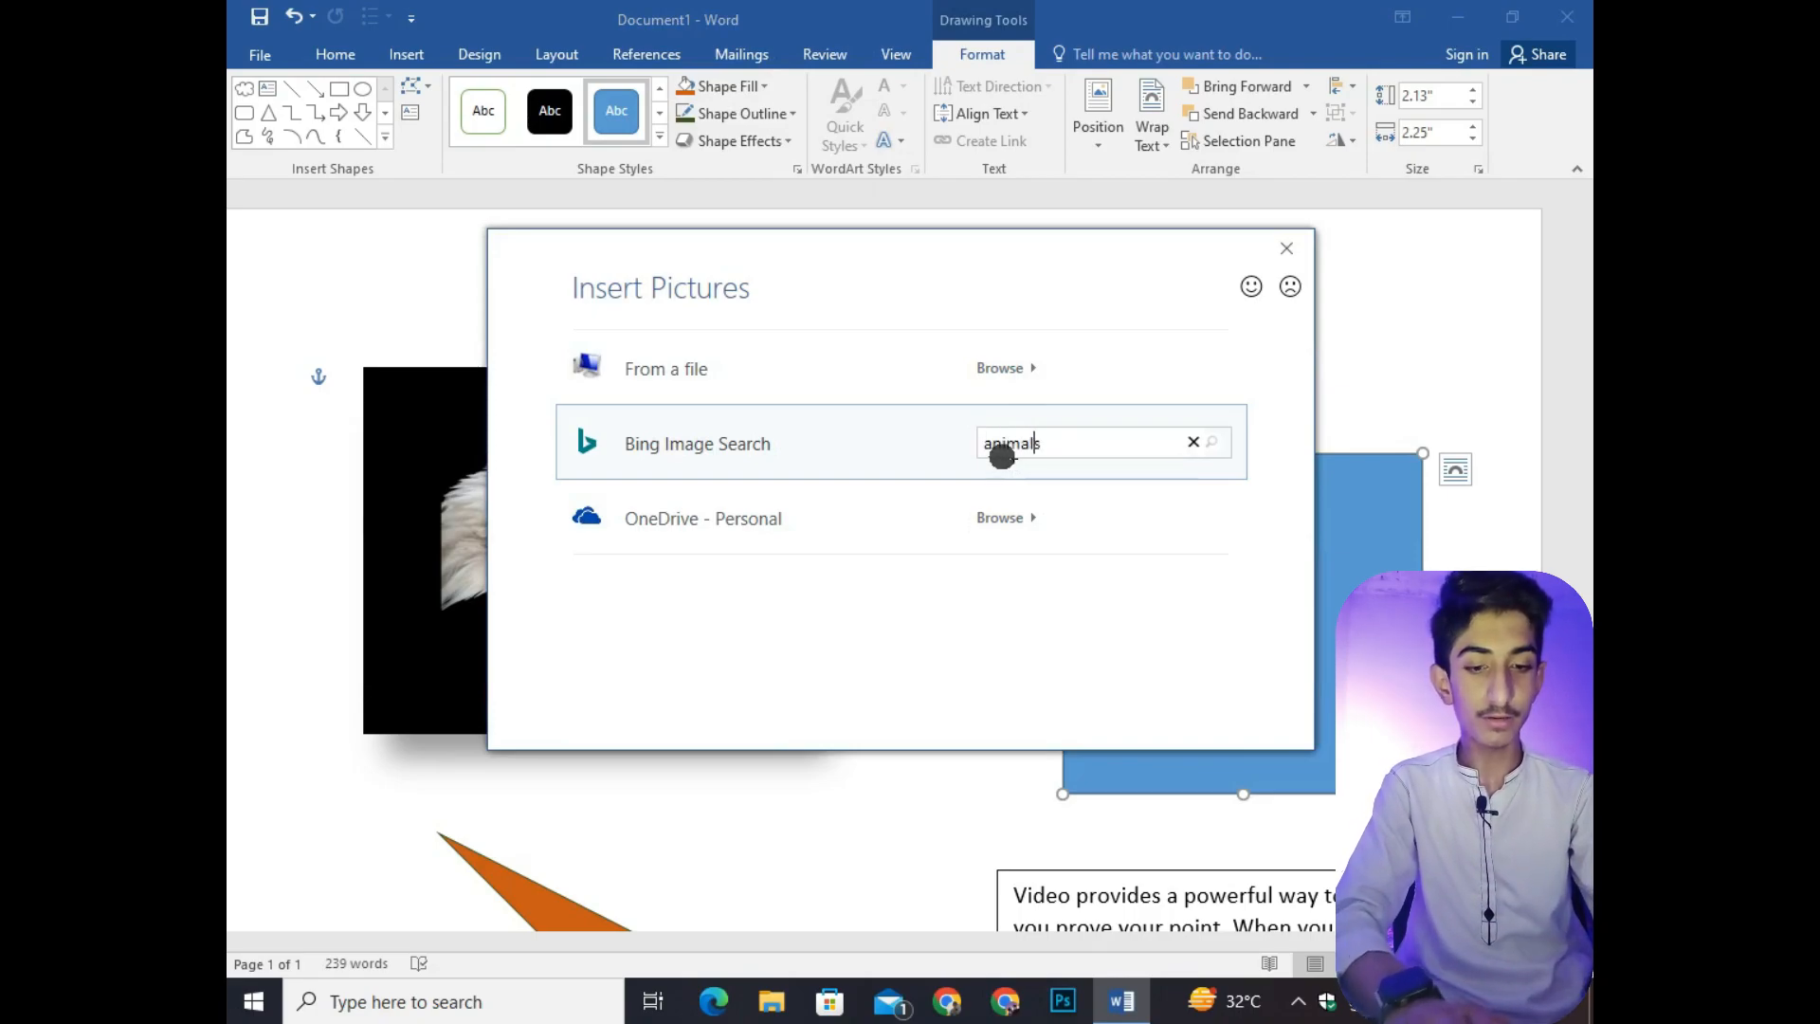
pyautogui.write('als')
pyautogui.press('Return')
# Fill the blue rectangle with the online picture of a lion and its cub
pyautogui.scroll(-3, 1005, 569)
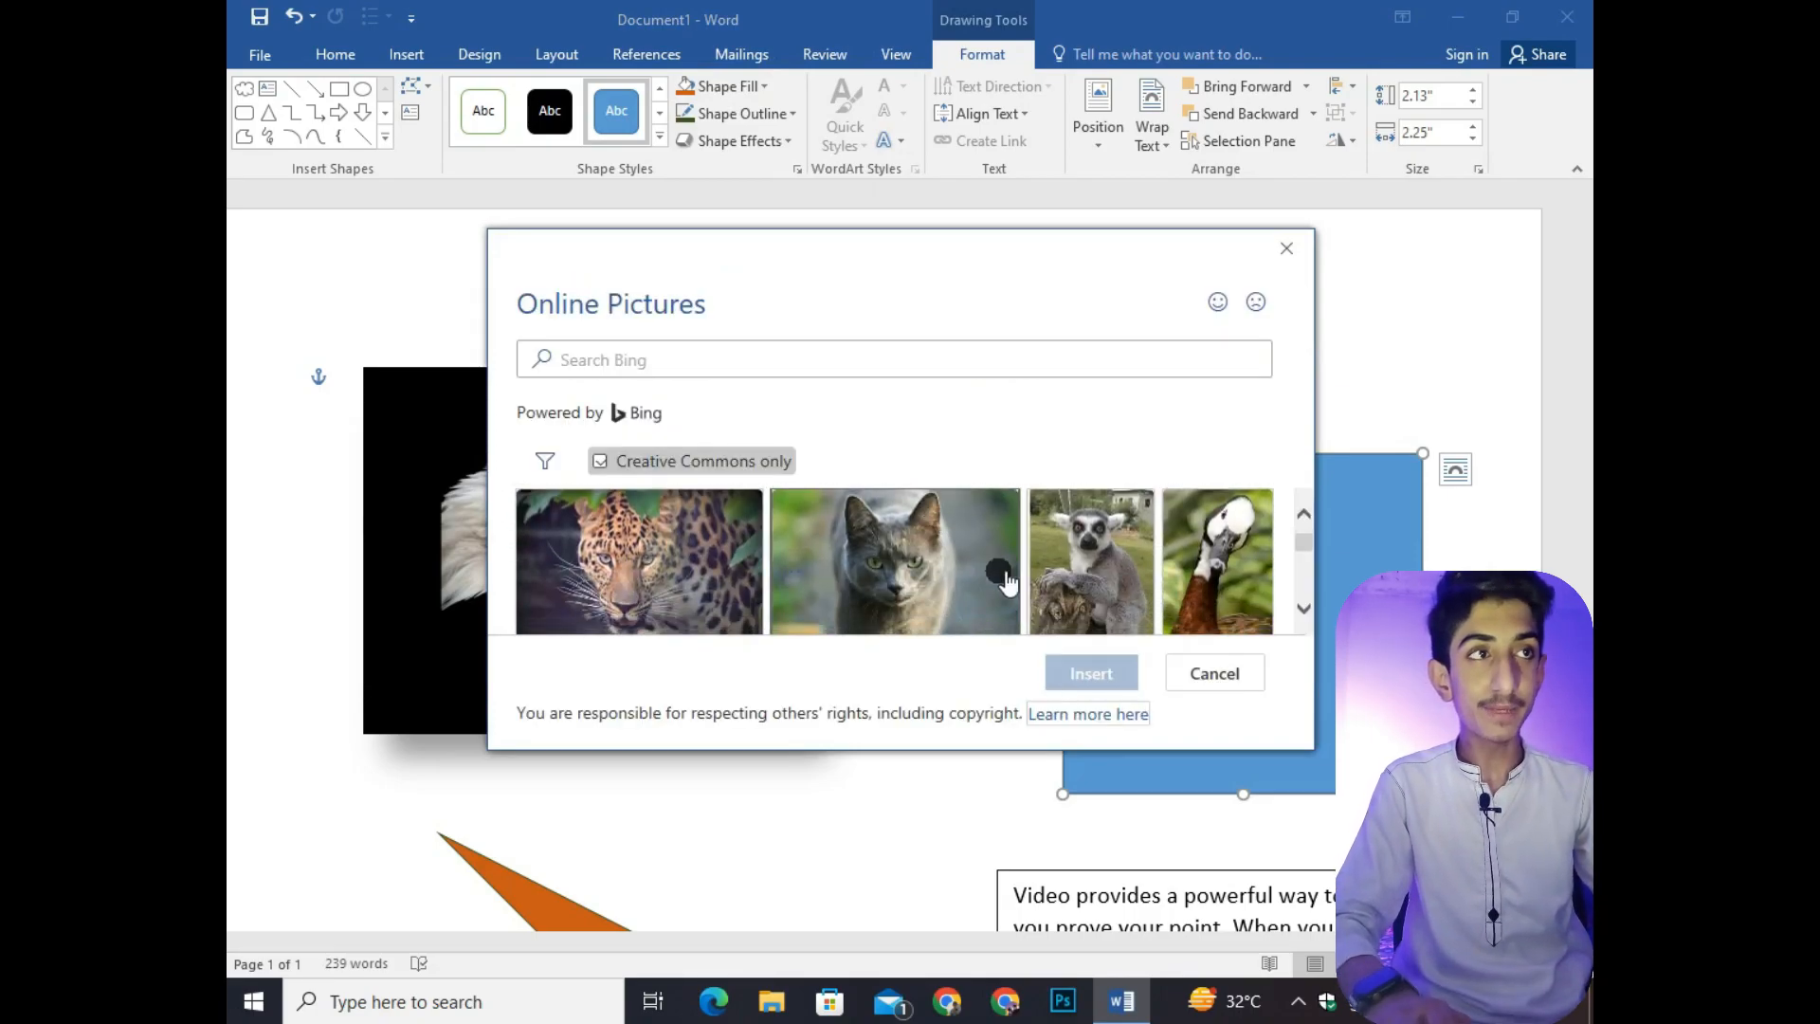
pyautogui.scroll(-6, 1007, 582)
pyautogui.scroll(-10, 1009, 626)
pyautogui.scroll(3, 995, 559)
pyautogui.click(985, 555)
pyautogui.click(1092, 674)
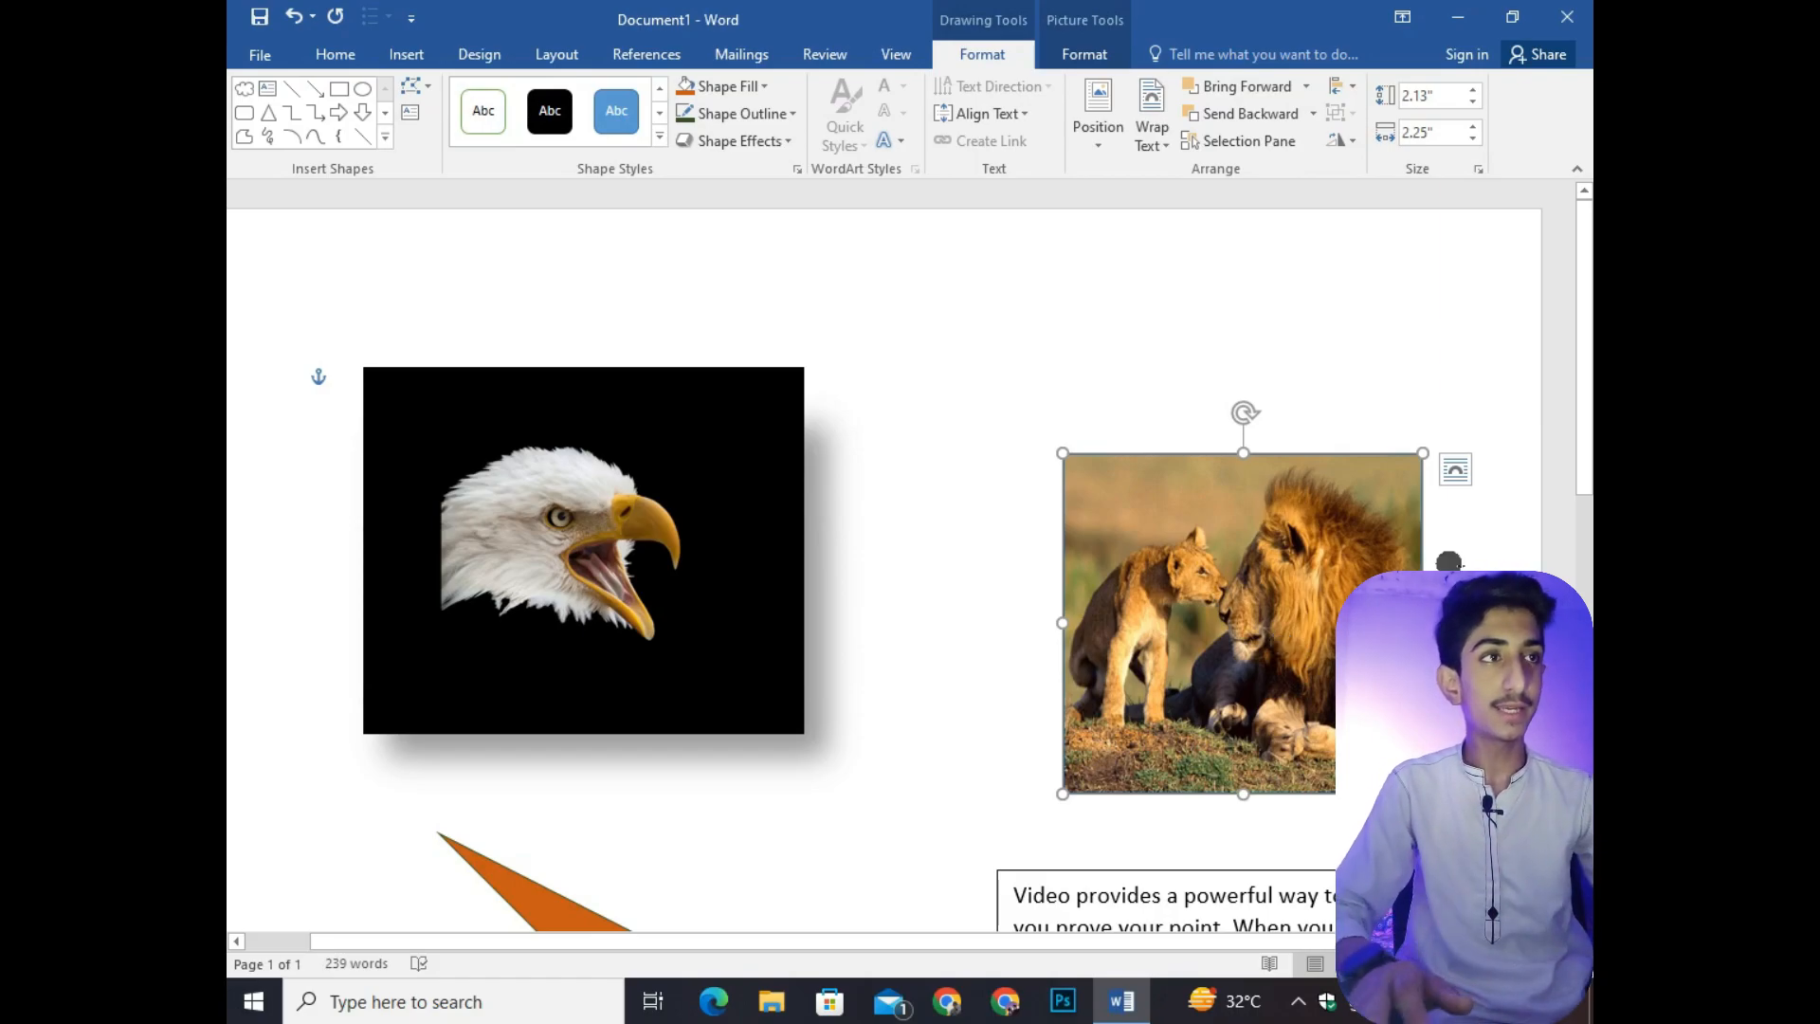
# Replace the rectangle's lion picture fill with a dark-variation blue linear gradient that darkens from left to right
pyautogui.scroll(-3, 1149, 560)
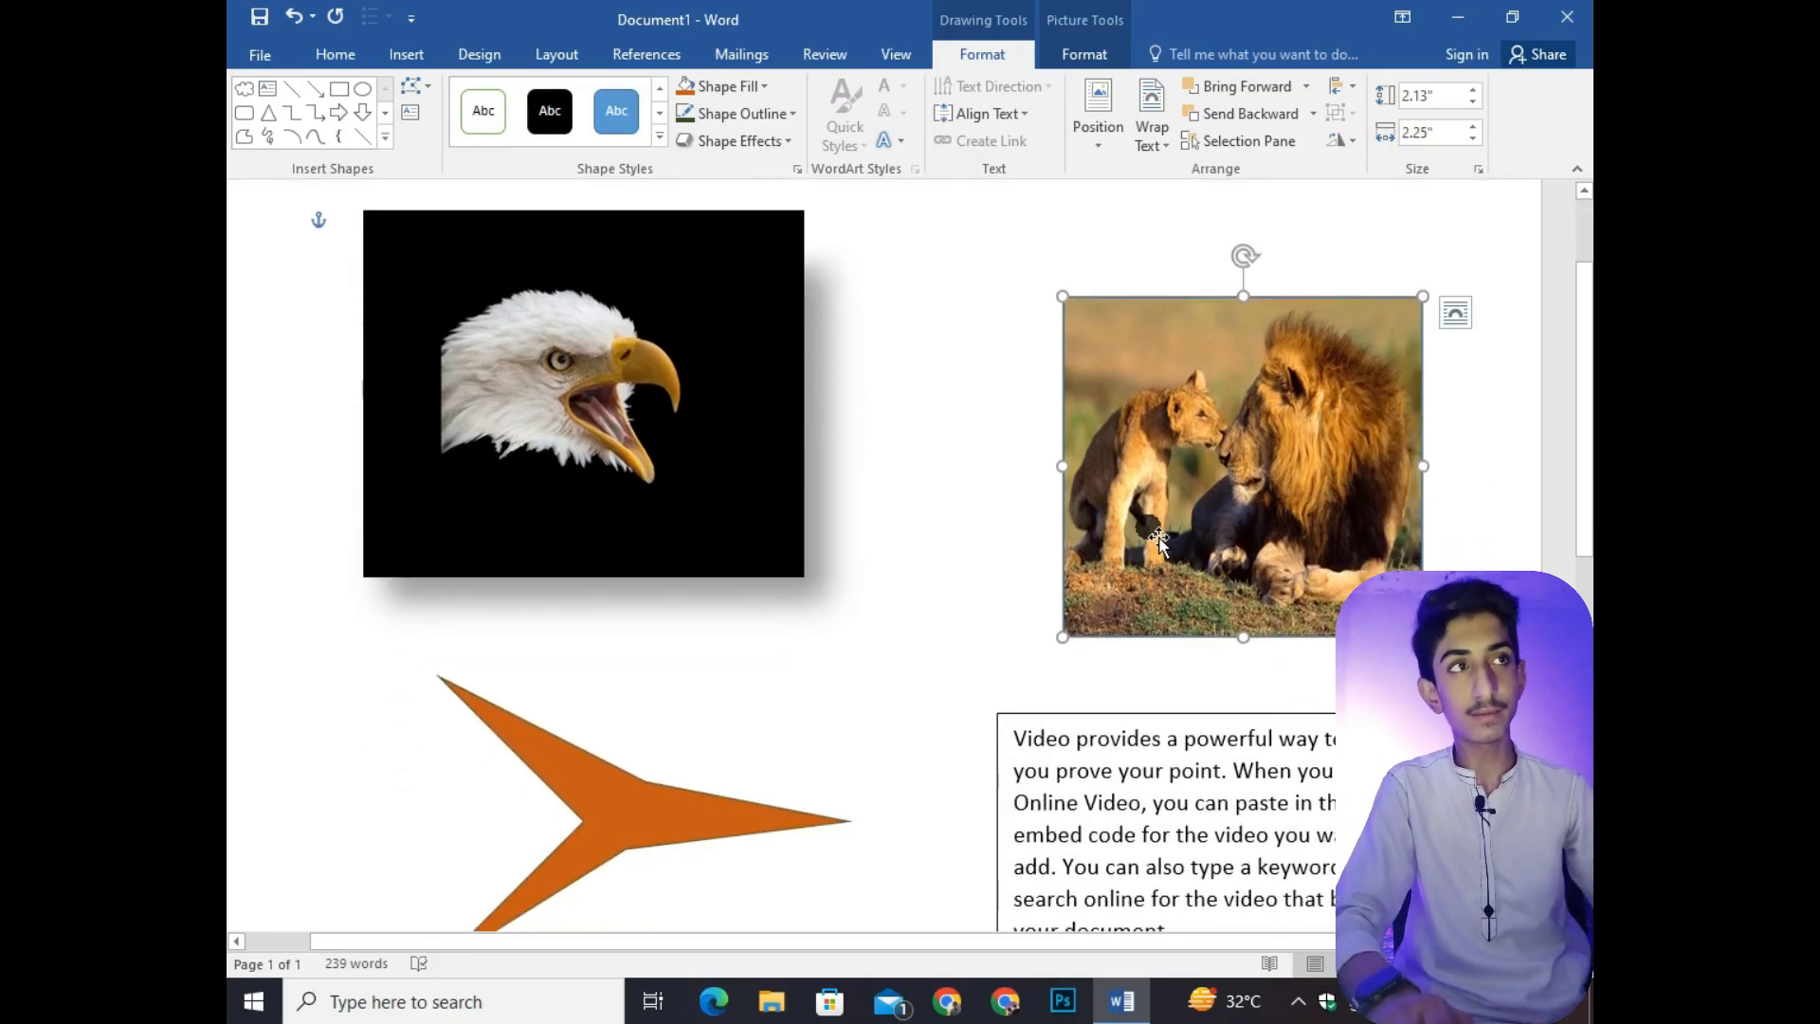
pyautogui.scroll(-5, 1153, 524)
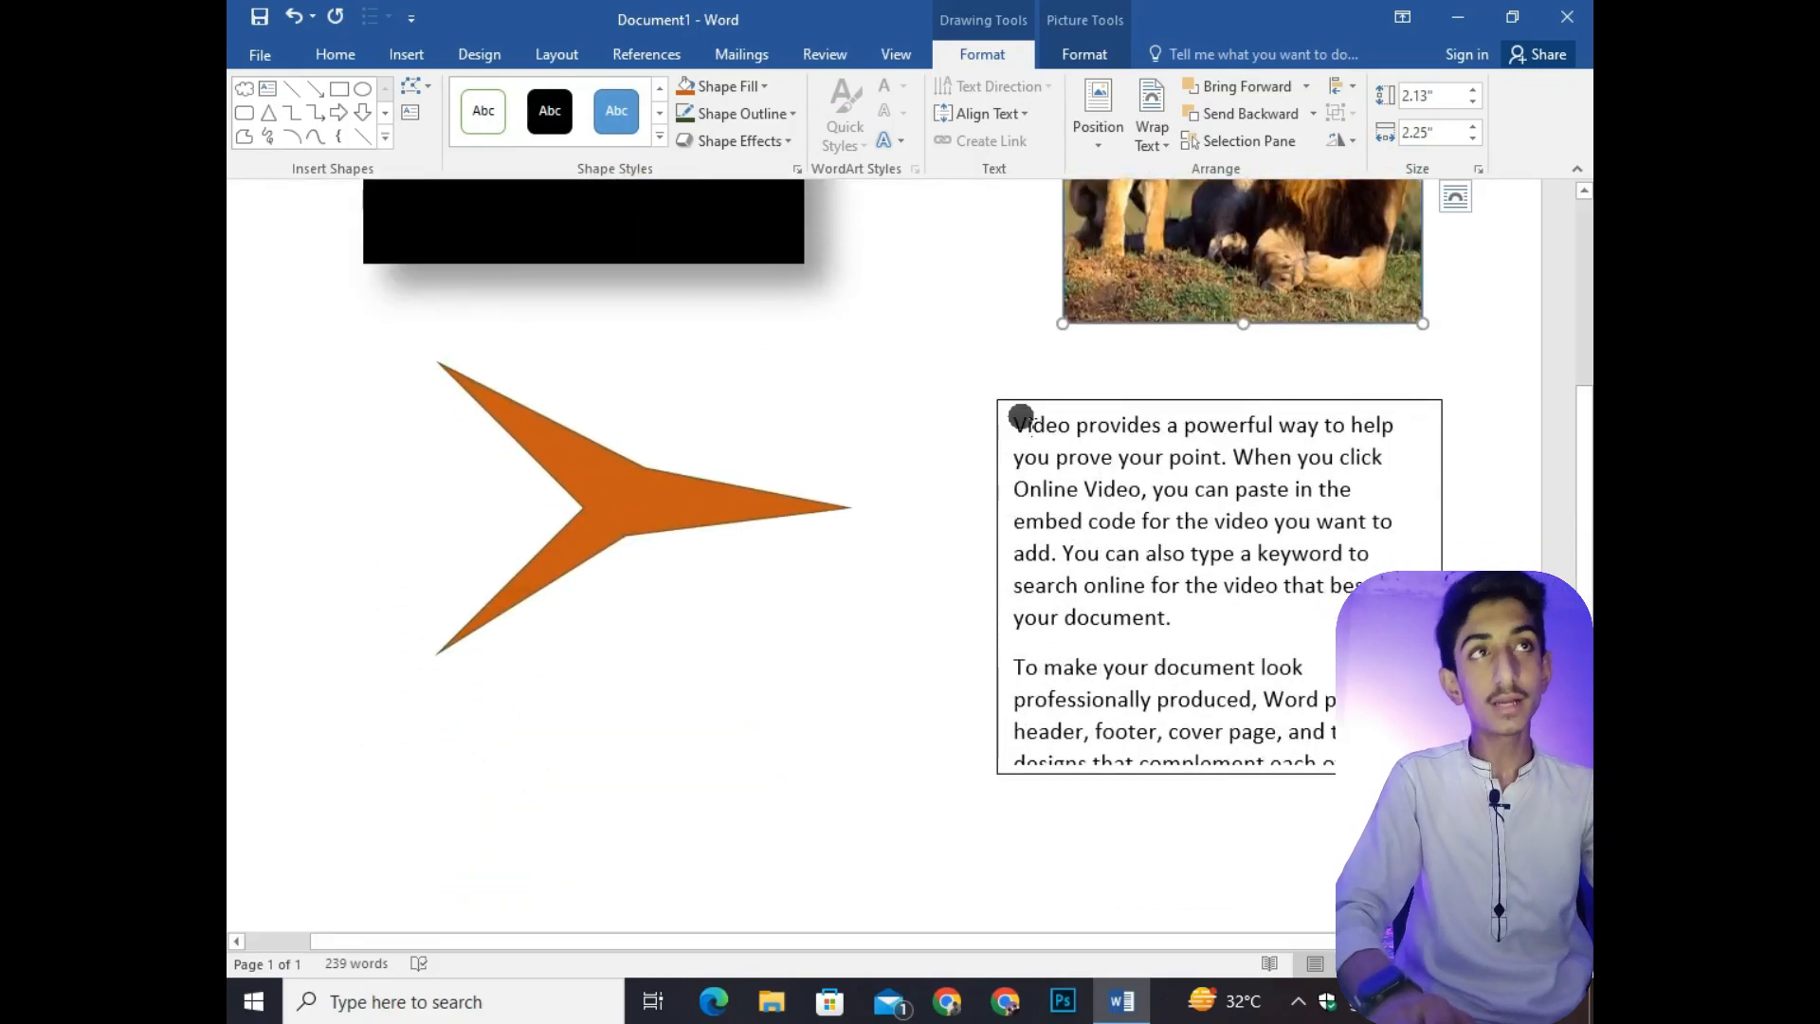
pyautogui.scroll(5, 1019, 410)
pyautogui.click(758, 85)
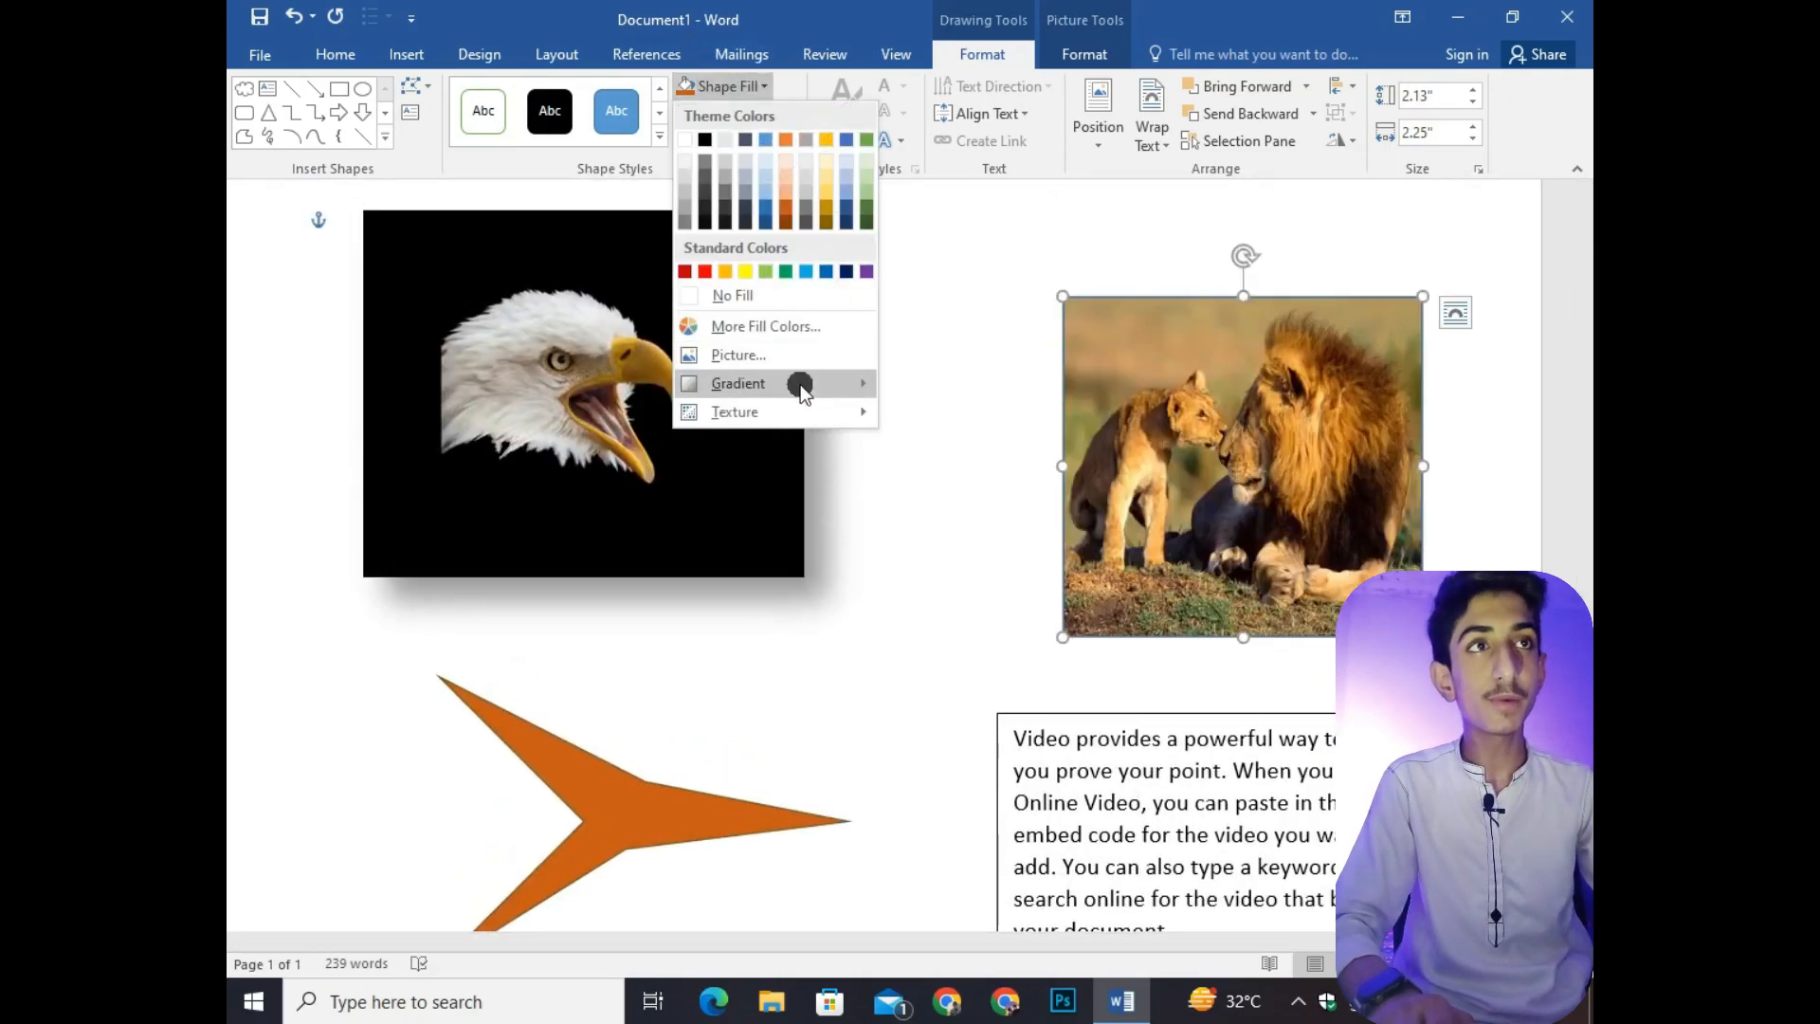
pyautogui.moveTo(790, 389)
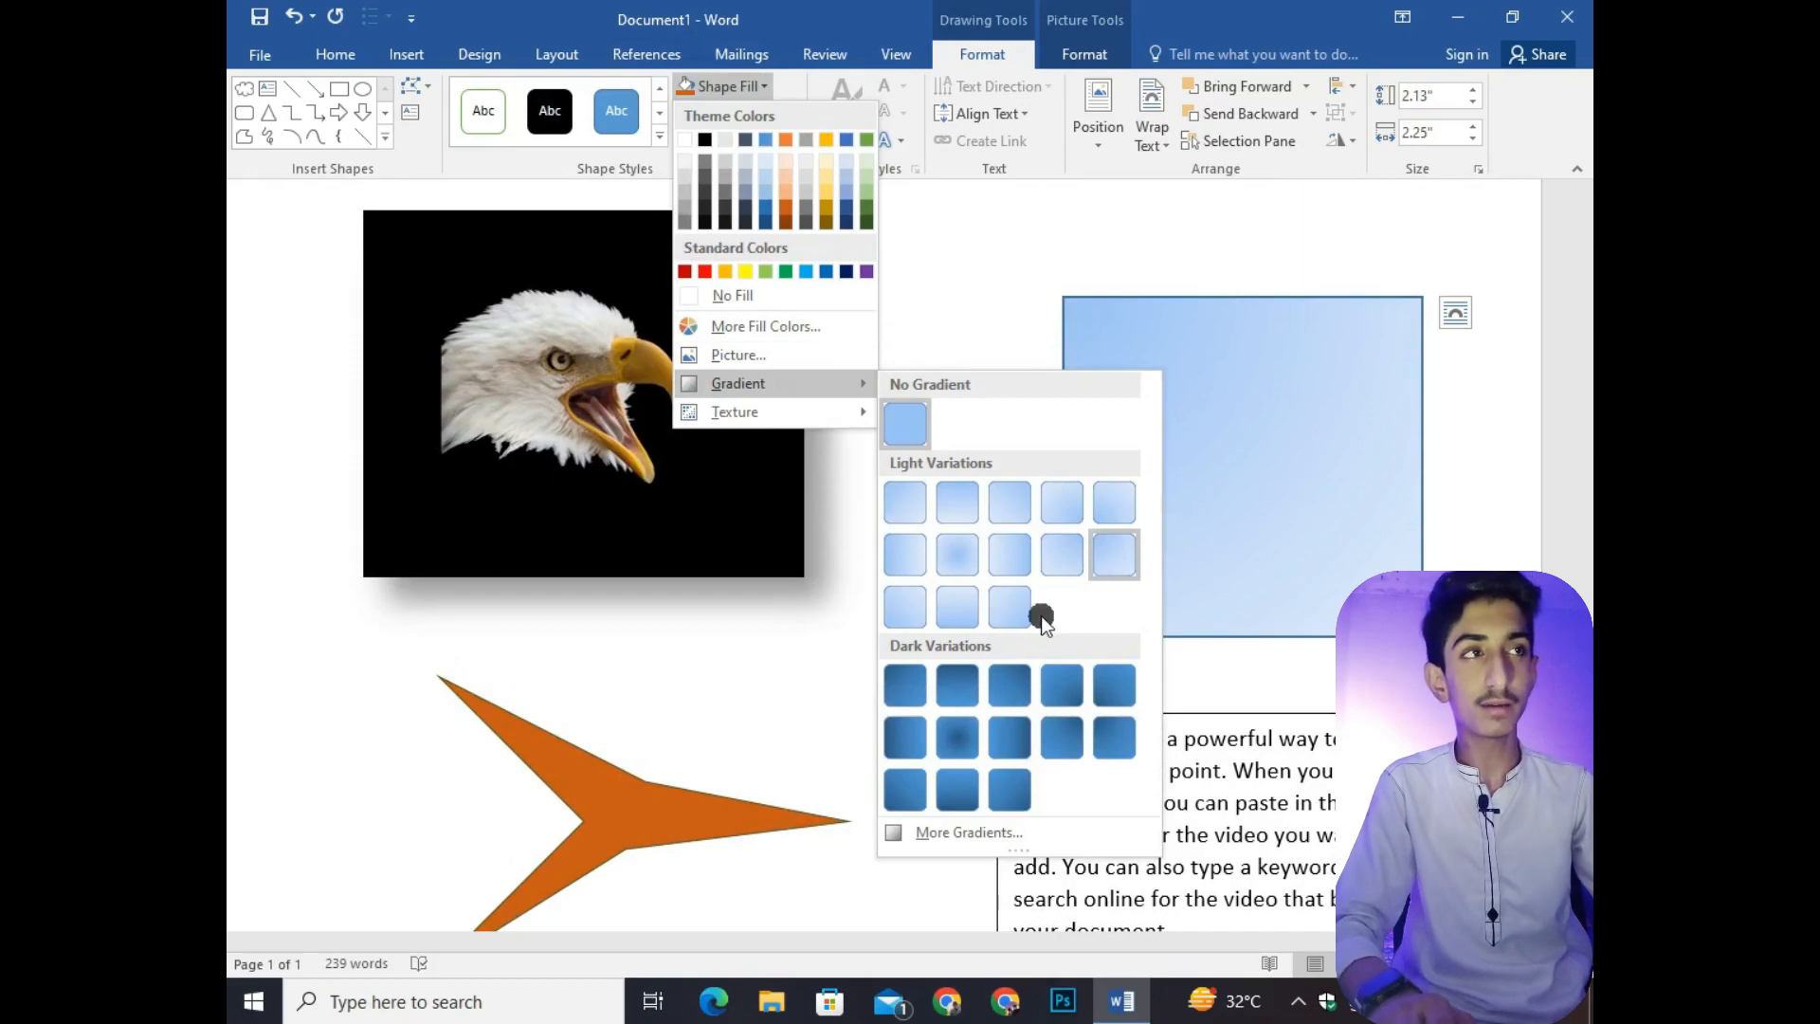
pyautogui.click(1011, 736)
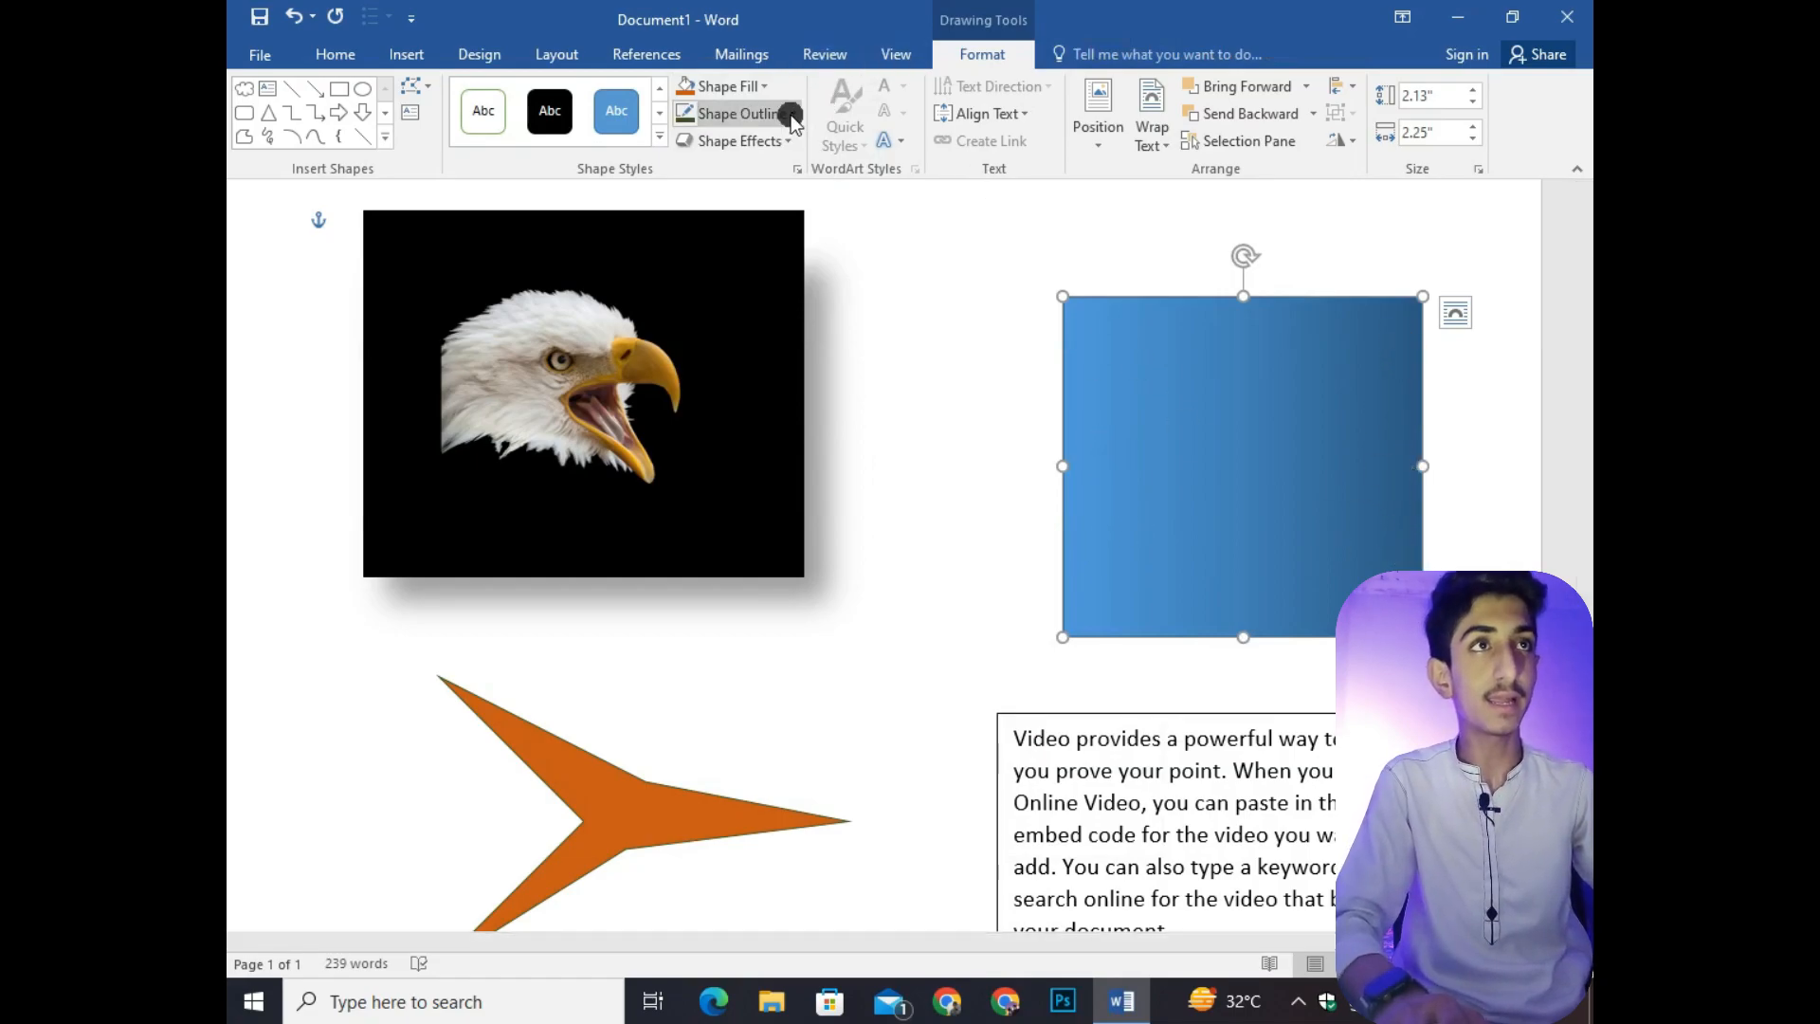
pyautogui.click(764, 90)
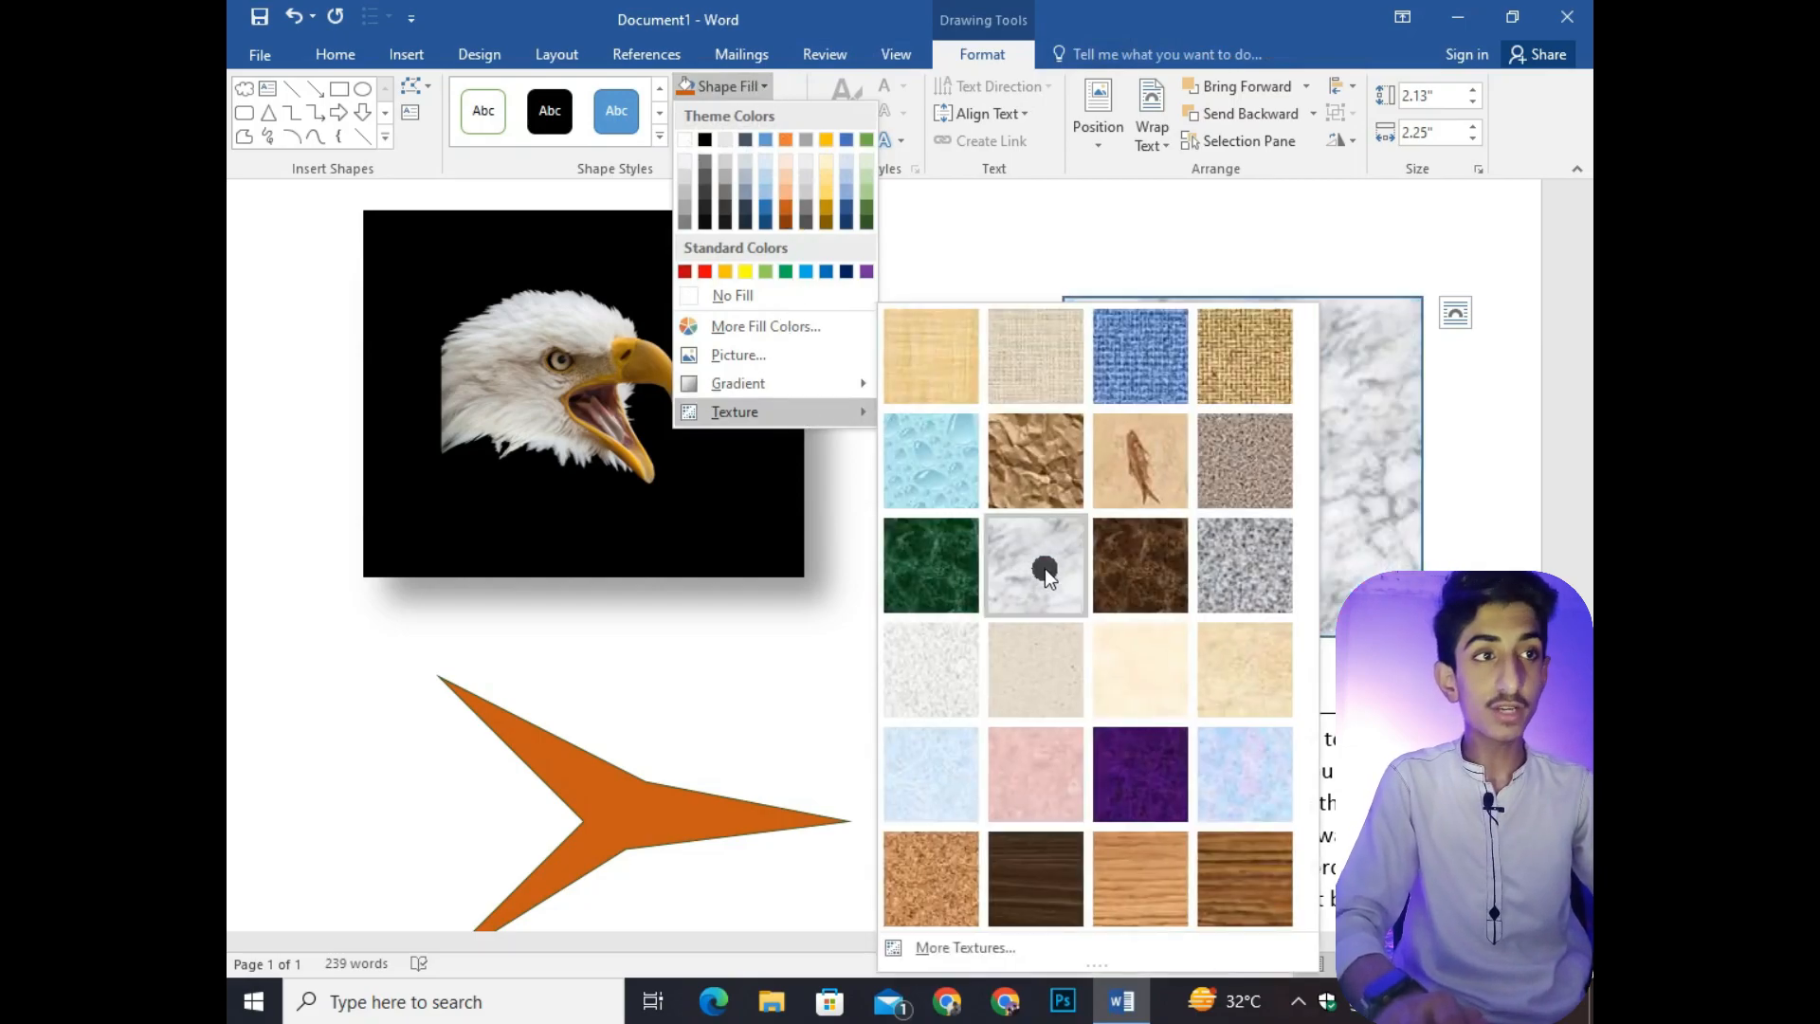
pyautogui.click(987, 947)
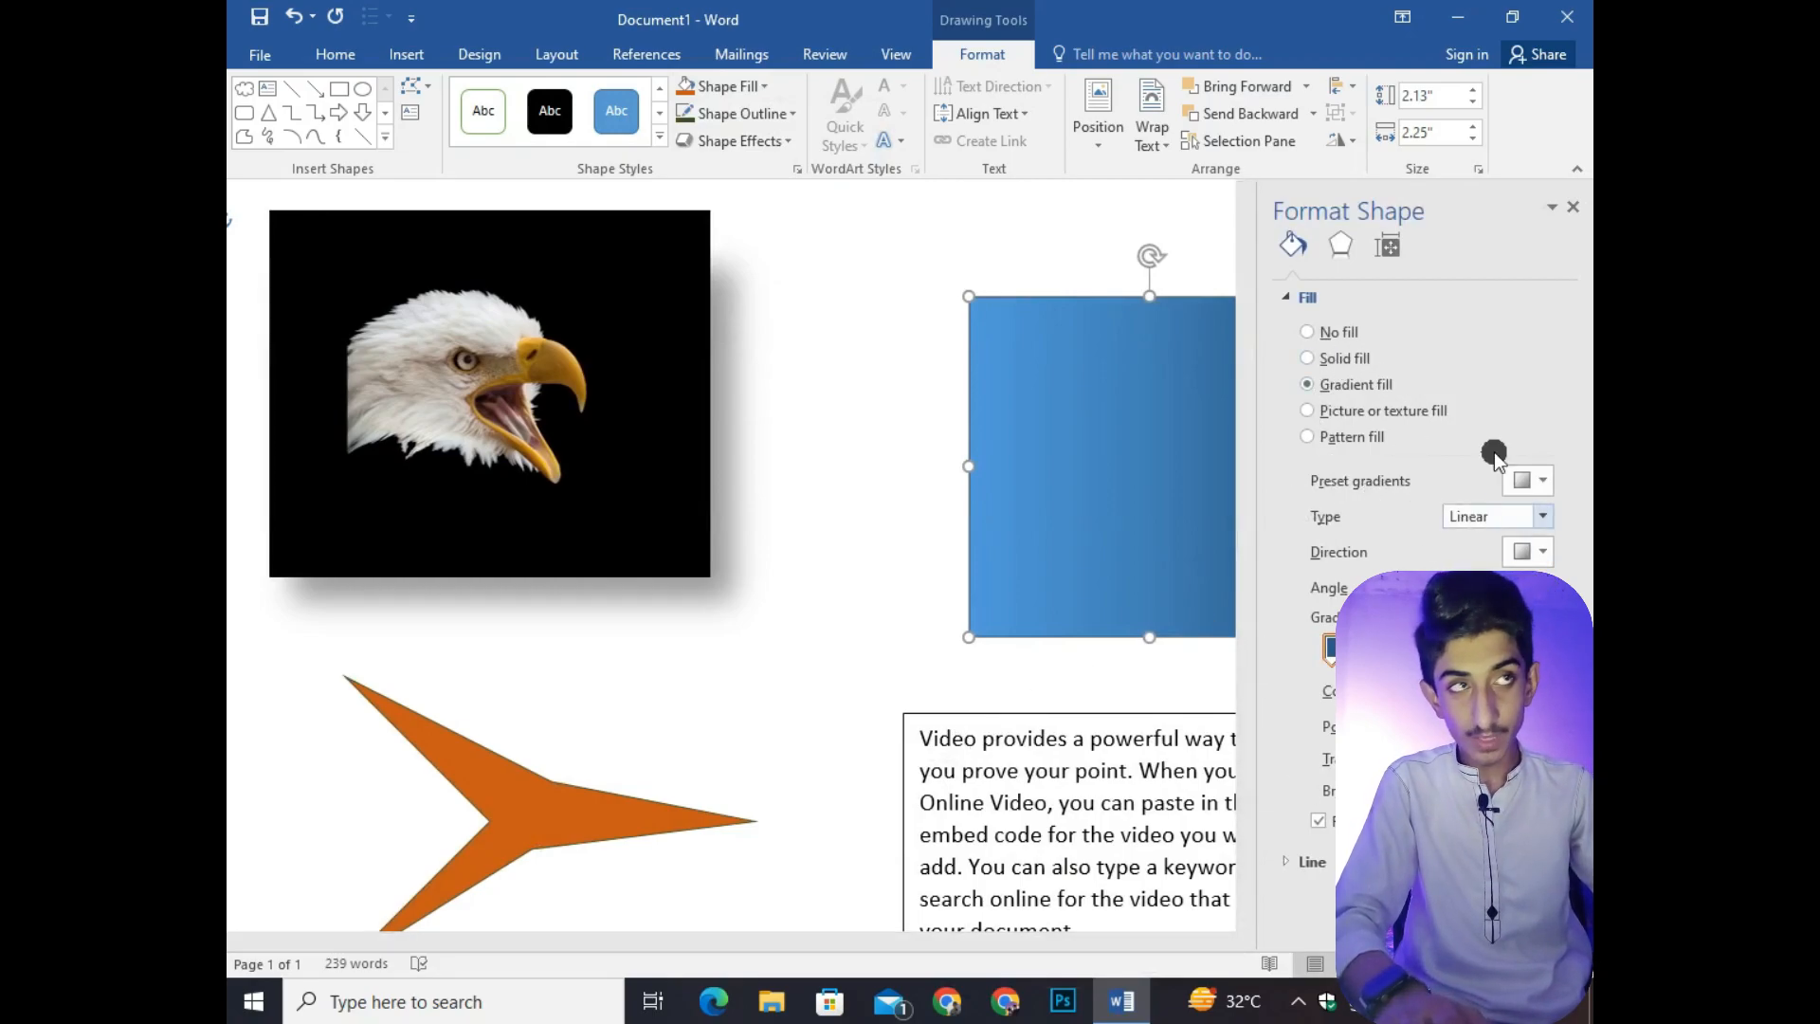
pyautogui.click(1572, 206)
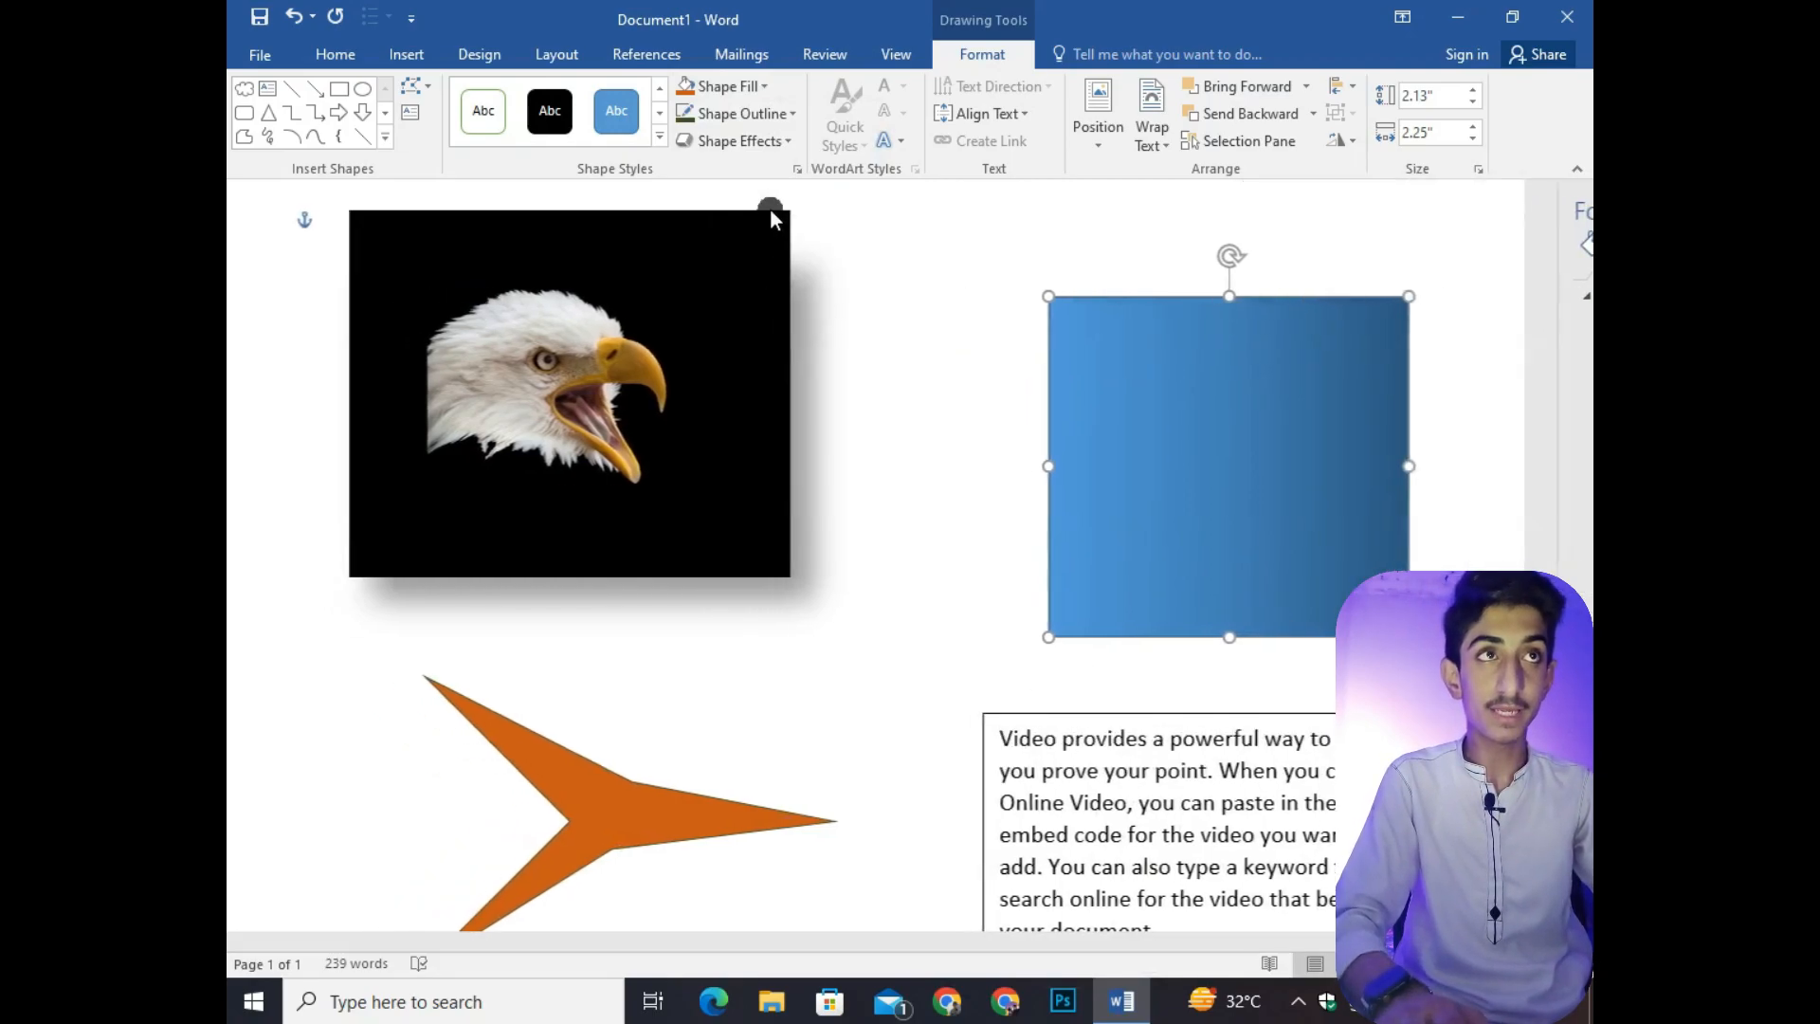
# Fill the gradient rectangle with the speckled off-white texture
pyautogui.click(755, 85)
pyautogui.moveTo(797, 409)
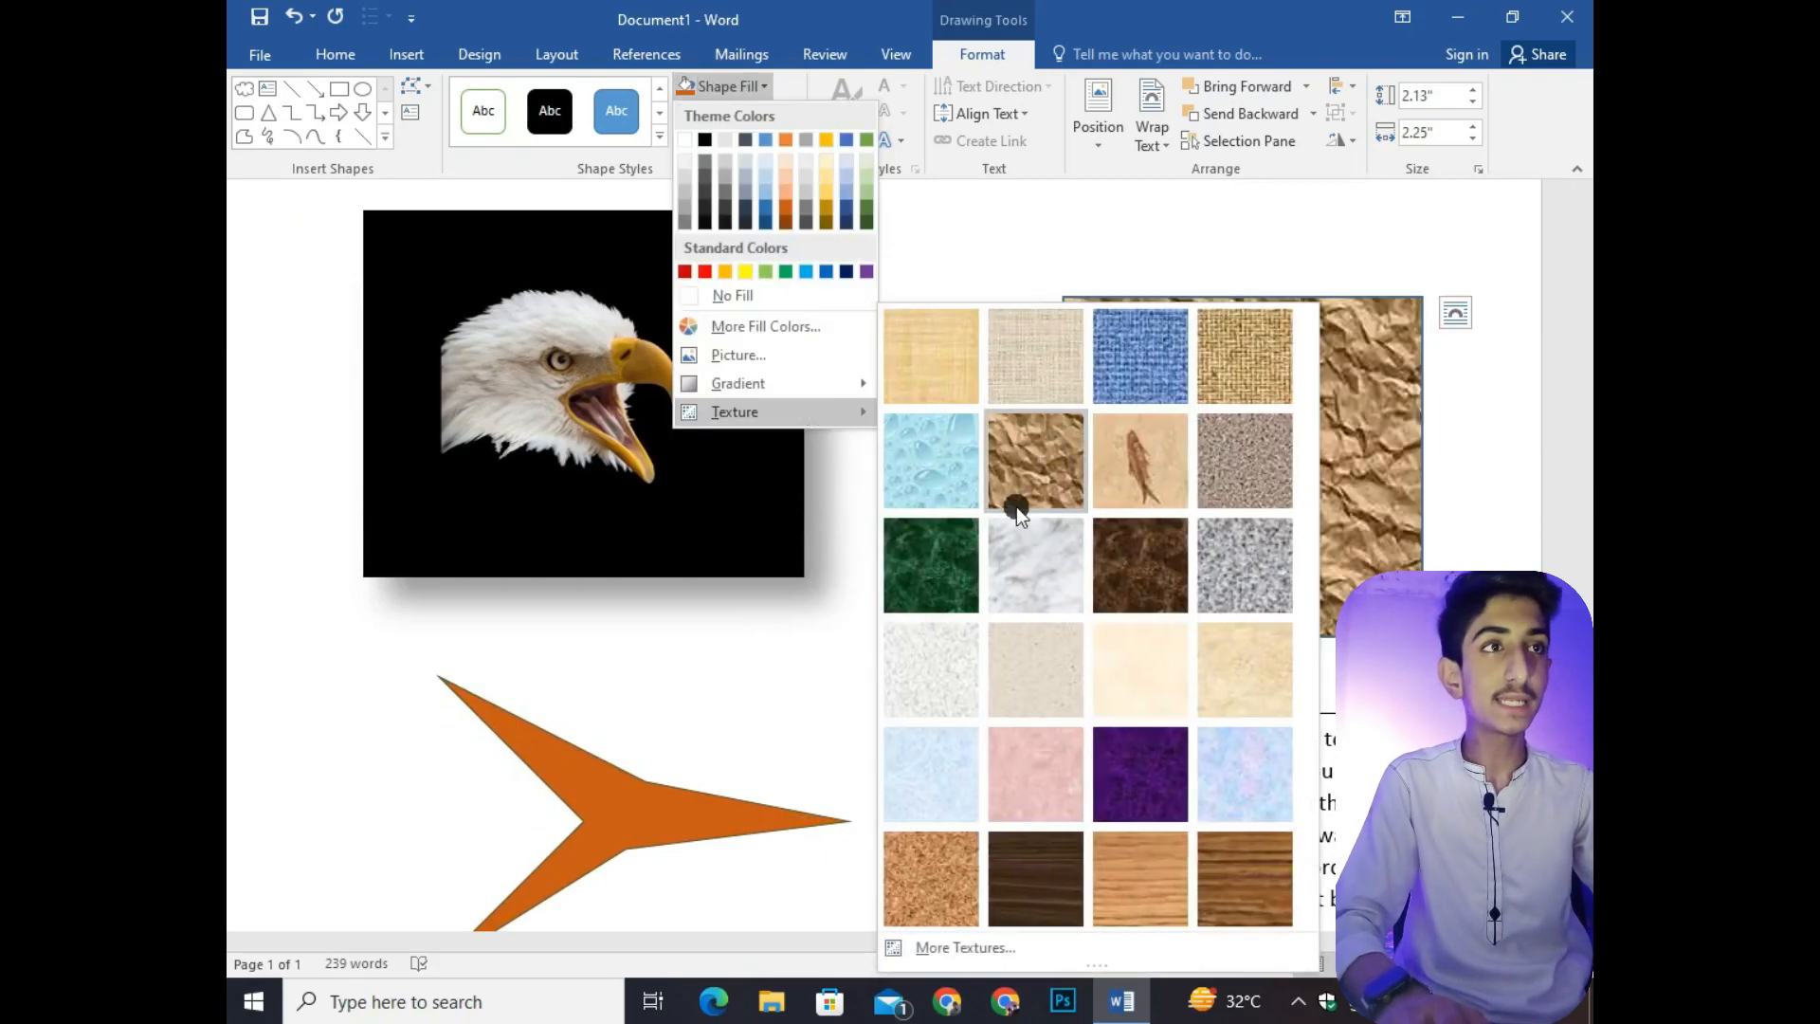
pyautogui.click(908, 640)
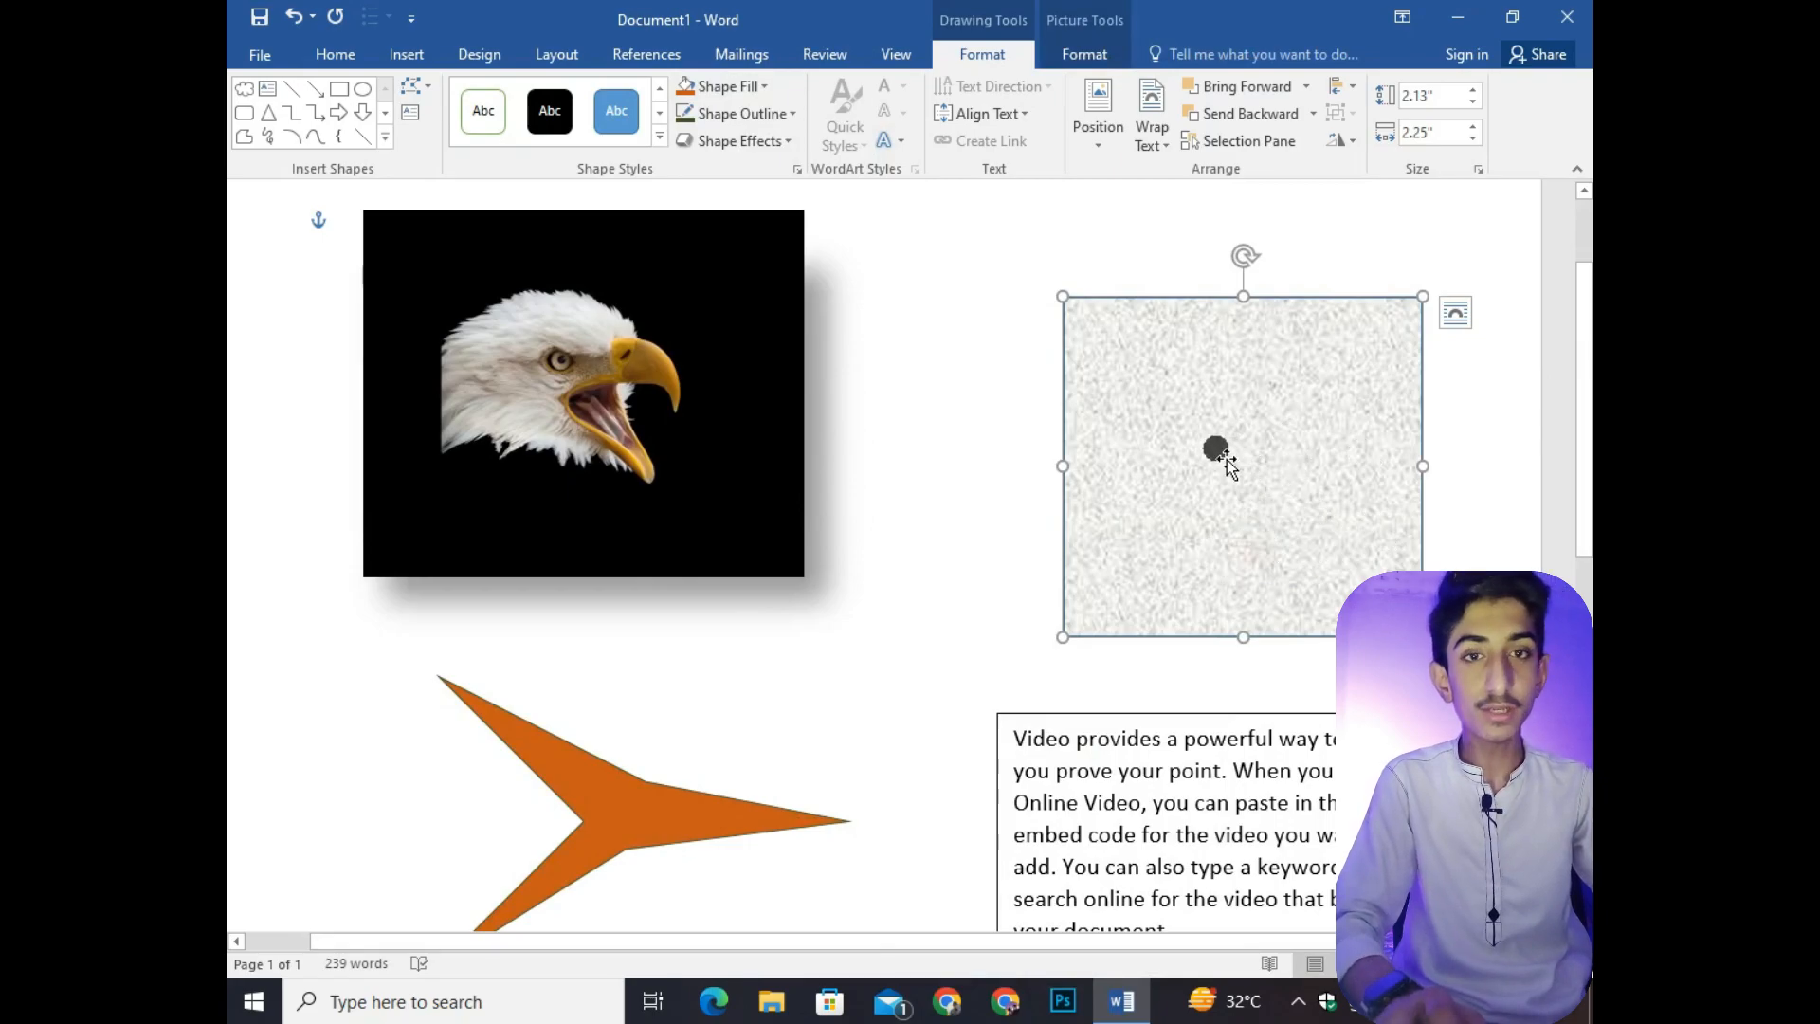
# Change the orange three-pointed arrow's outline to a darker blue theme color and check its edges up close
pyautogui.scroll(-1, 1216, 451)
pyautogui.scroll(-4, 1216, 451)
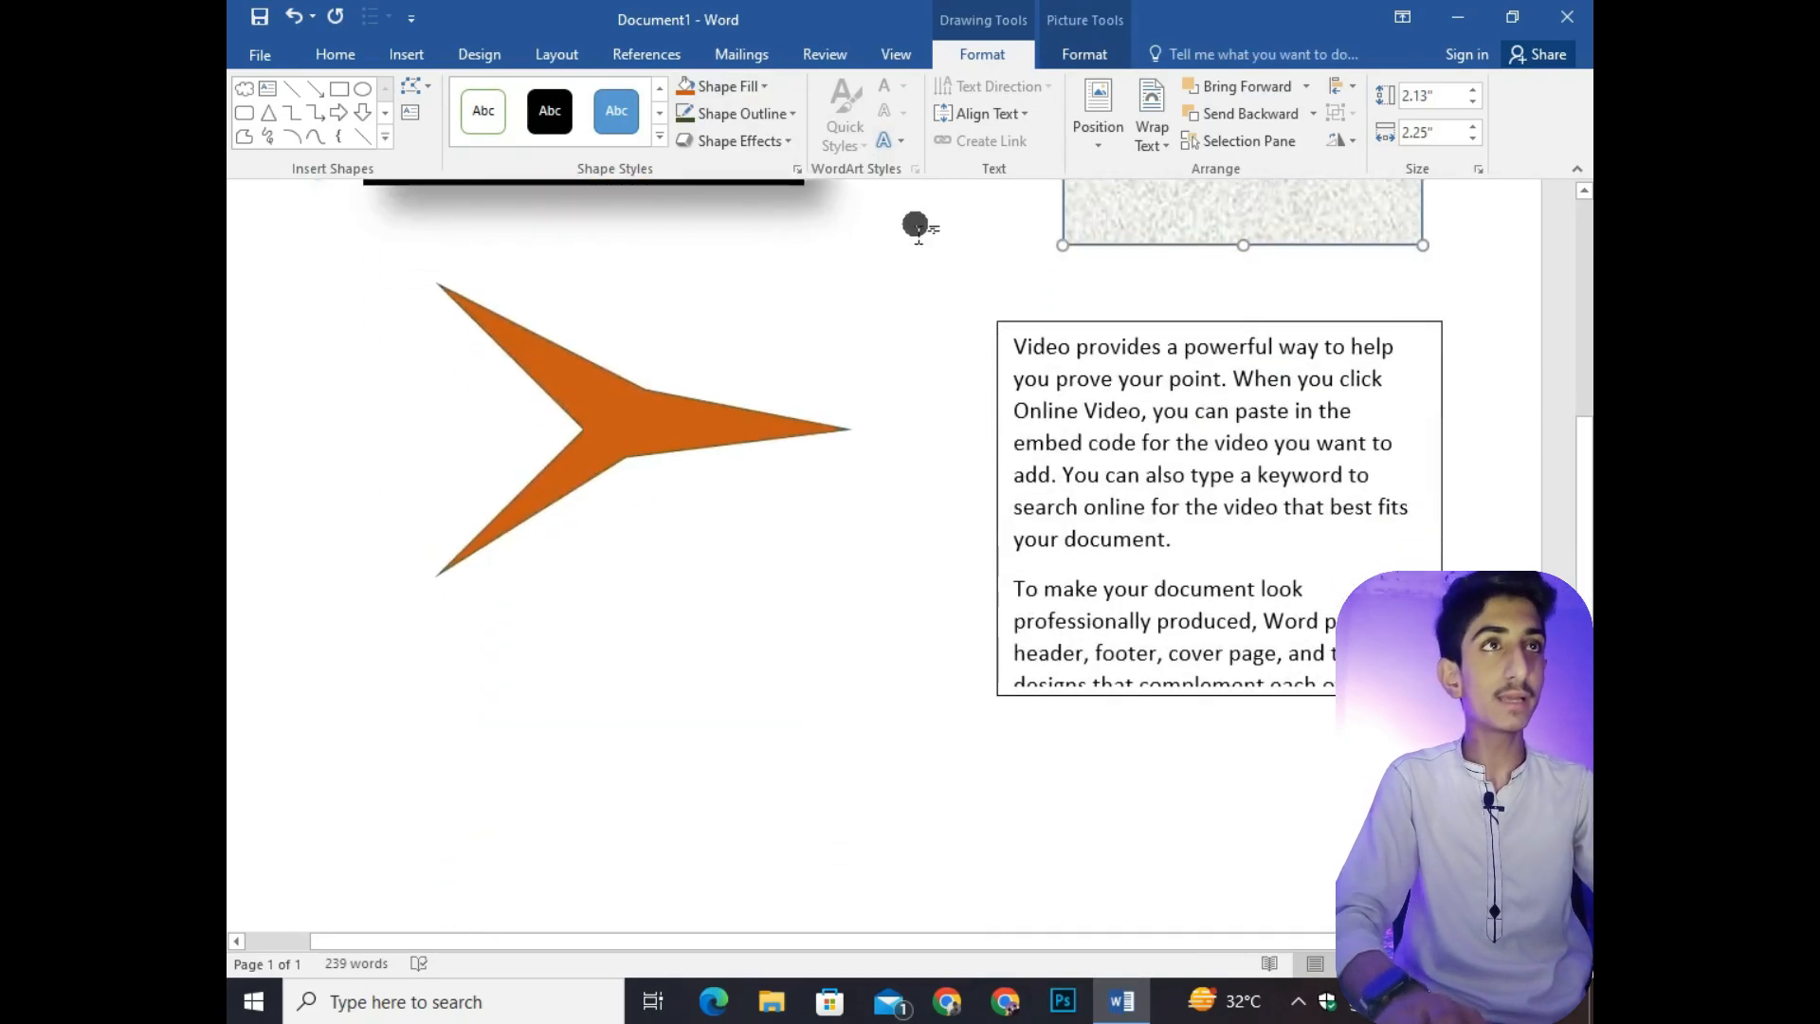
pyautogui.click(786, 116)
pyautogui.click(915, 325)
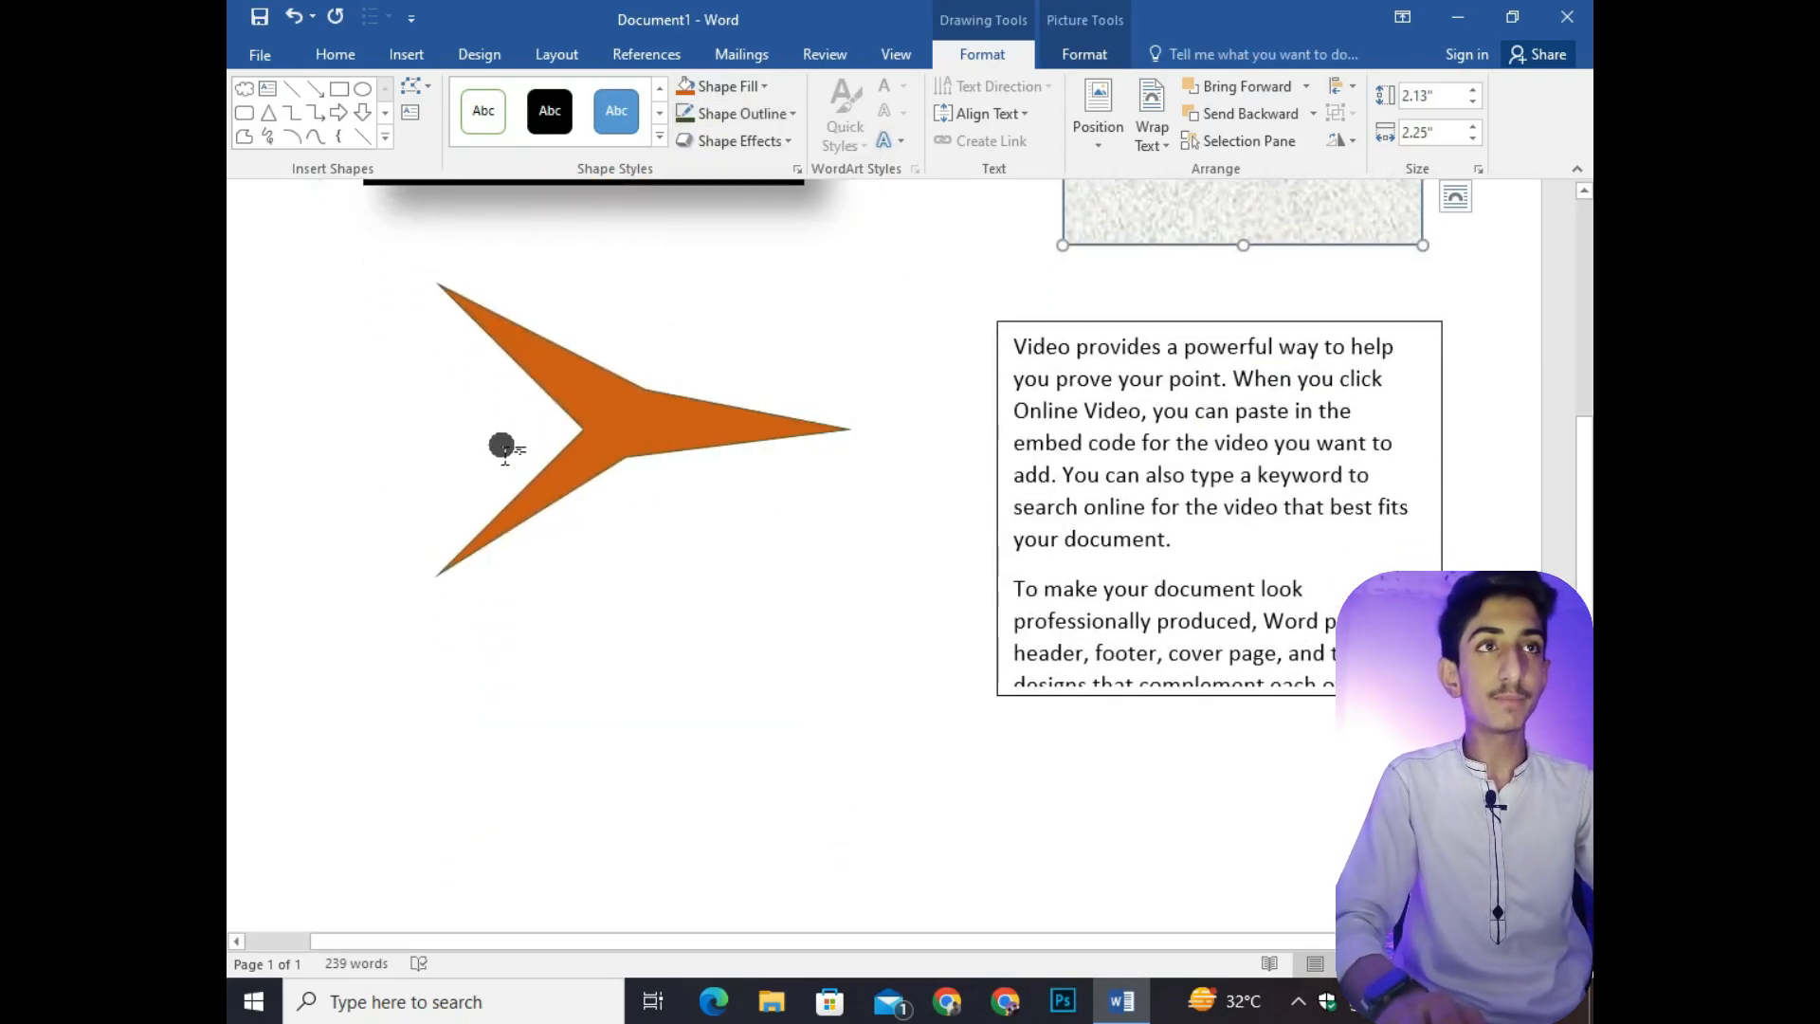
pyautogui.click(651, 451)
pyautogui.click(781, 116)
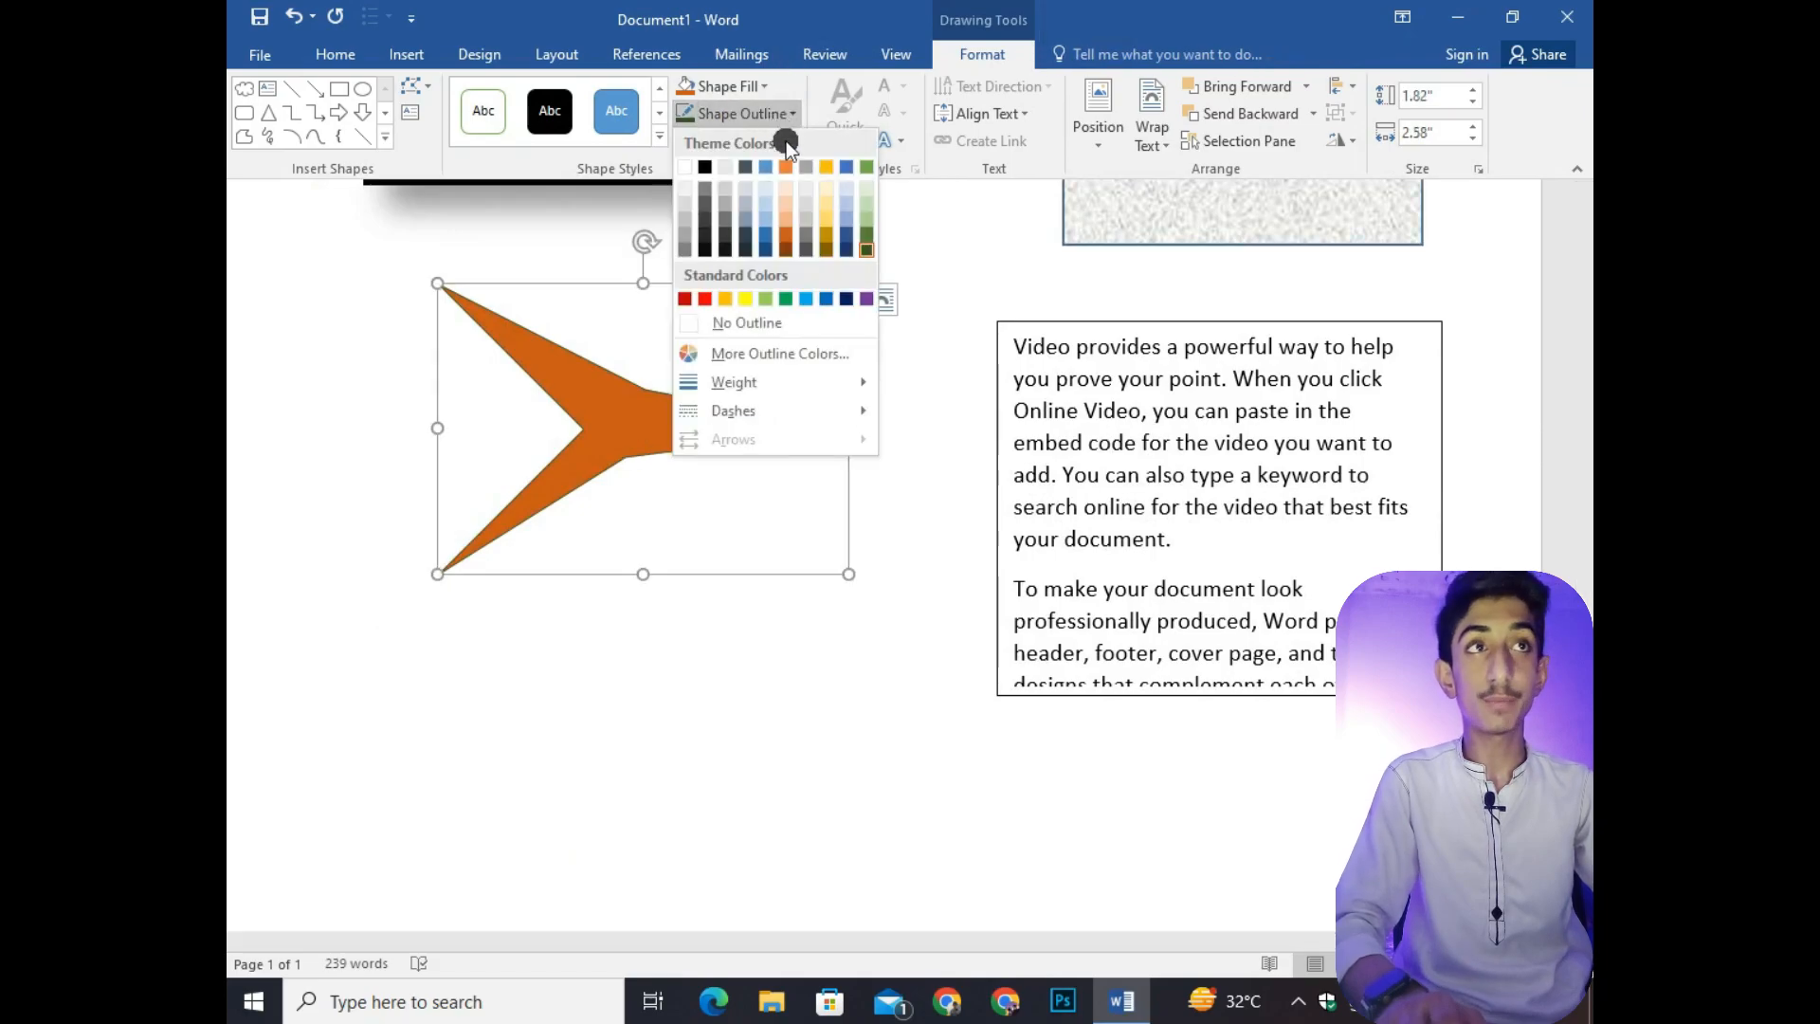
pyautogui.click(767, 253)
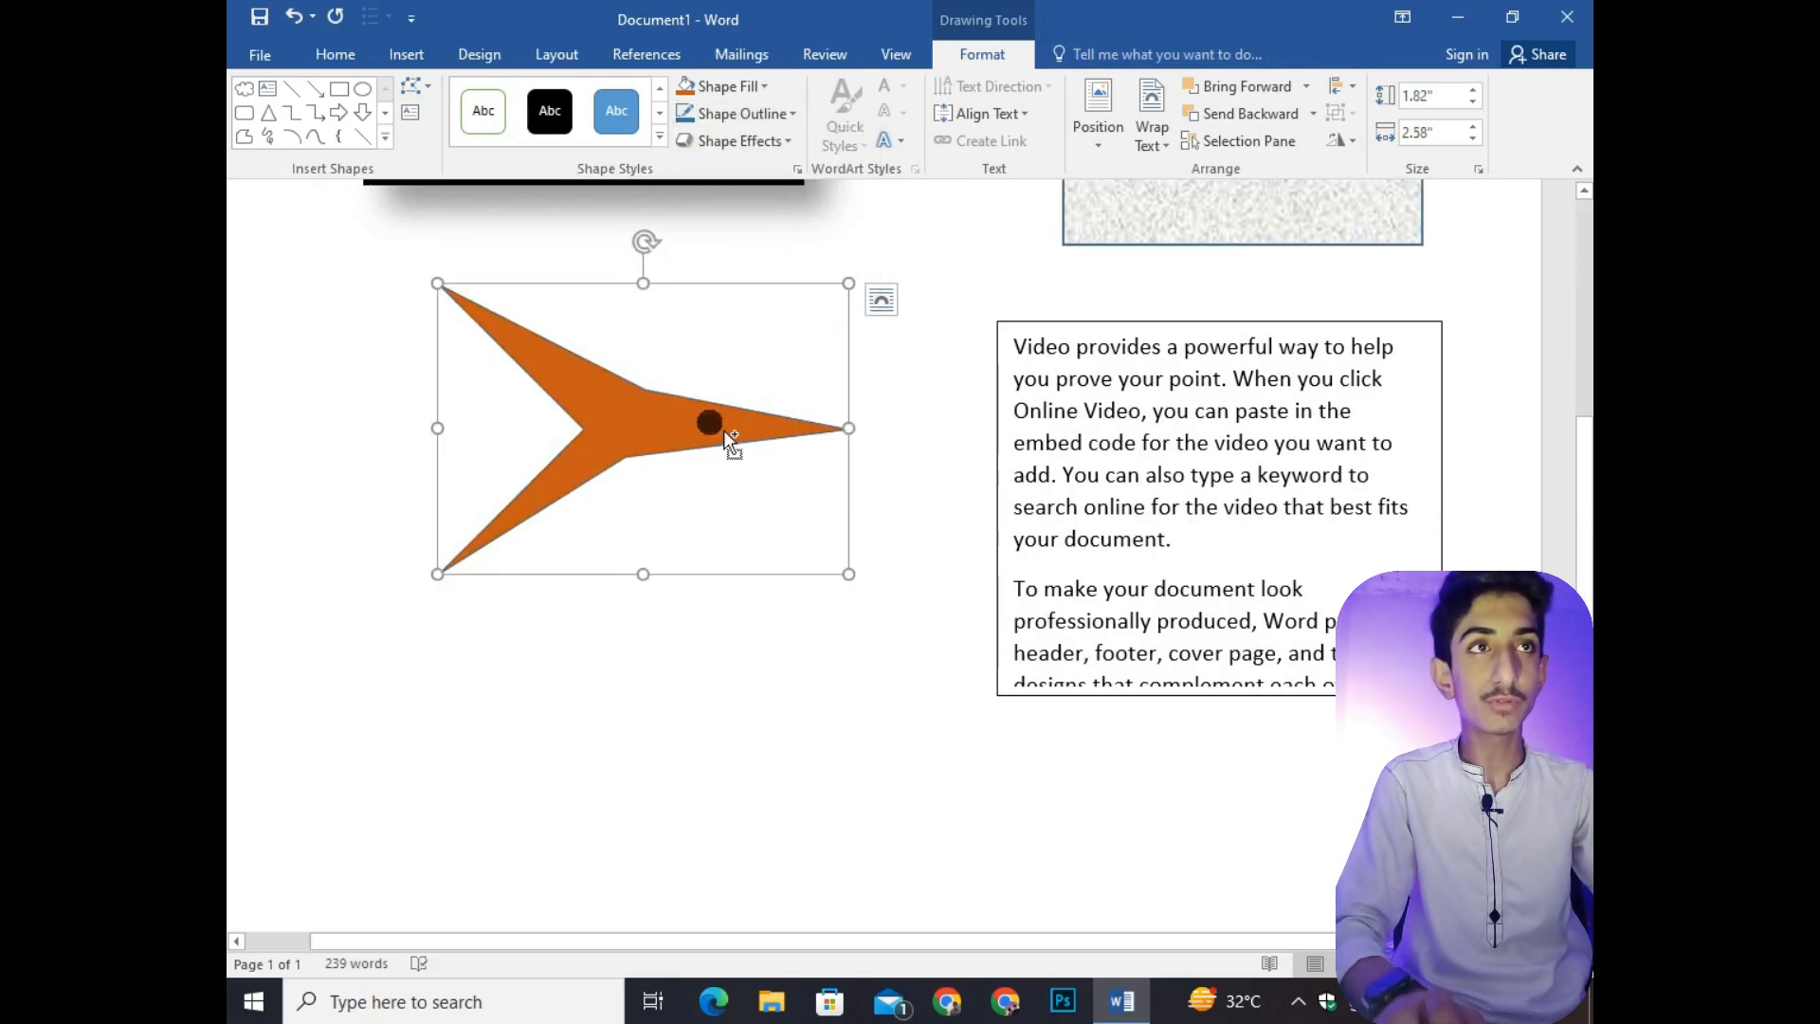
pyautogui.scroll(10, 721, 434)
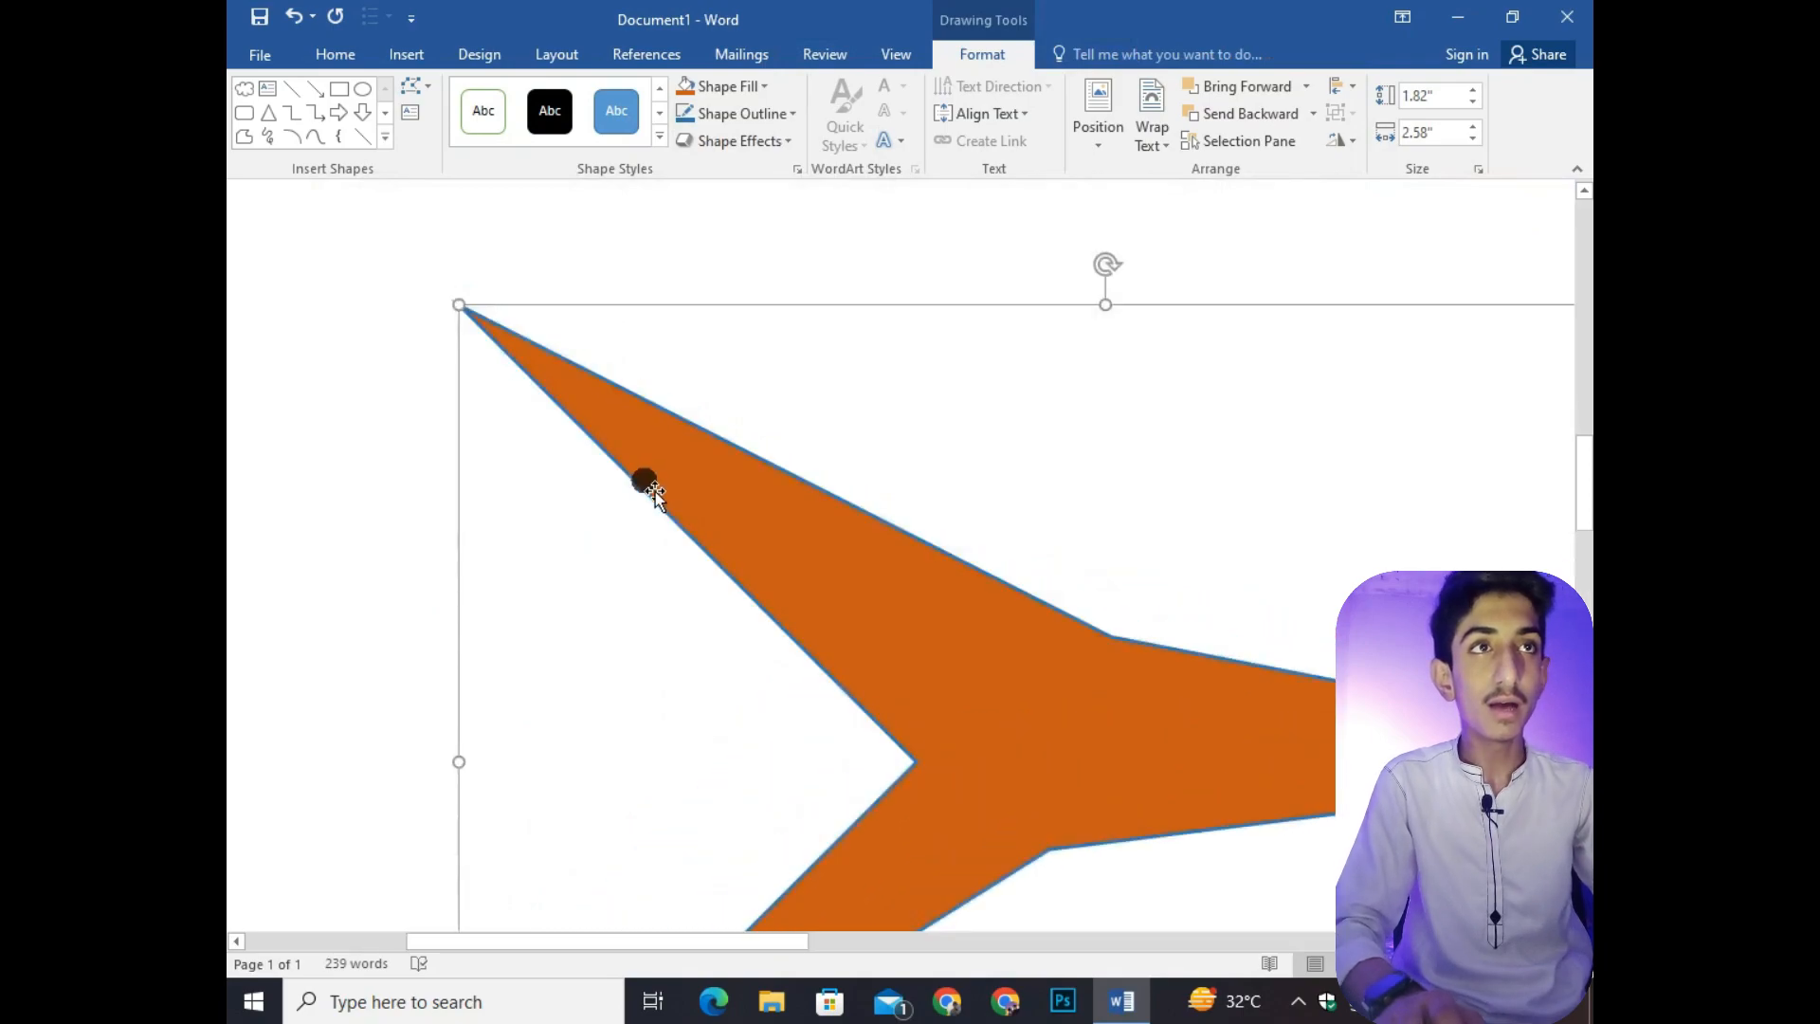
# Set the three-pointed arrow's outline weight to 1 pt and its dash style to dotted
pyautogui.click(744, 114)
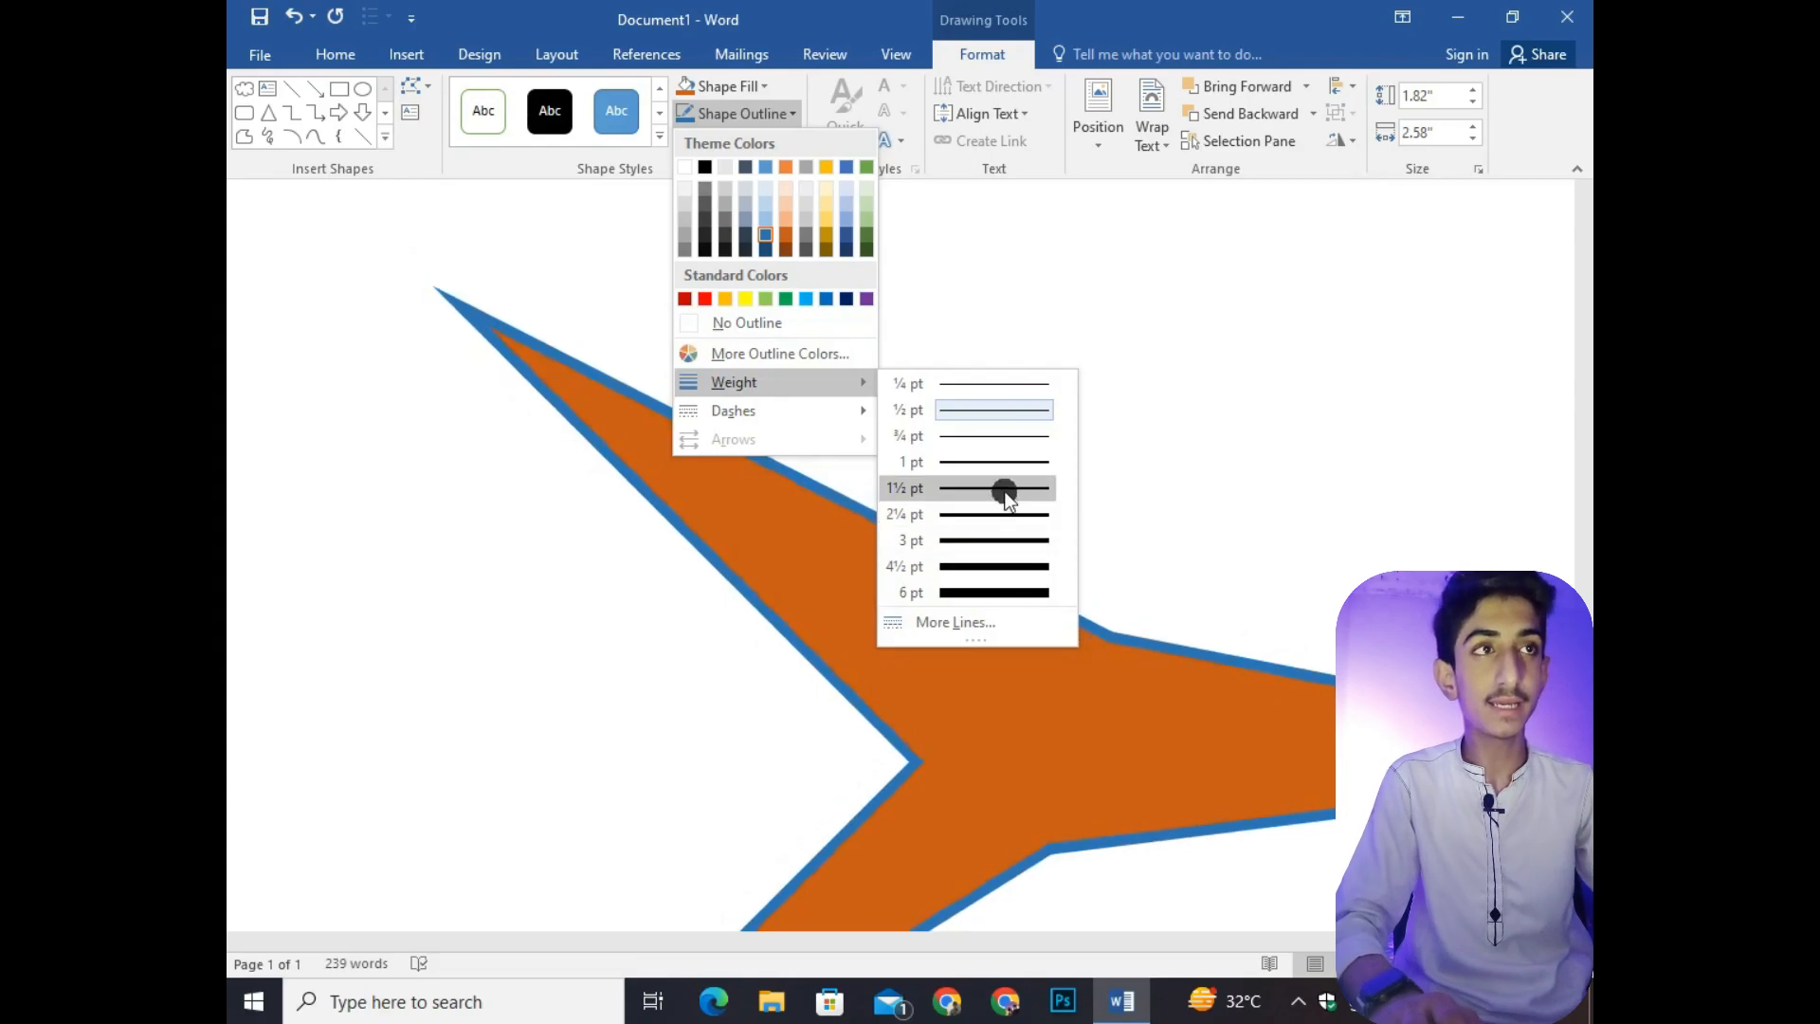
pyautogui.click(1007, 464)
pyautogui.click(1006, 463)
pyautogui.click(777, 114)
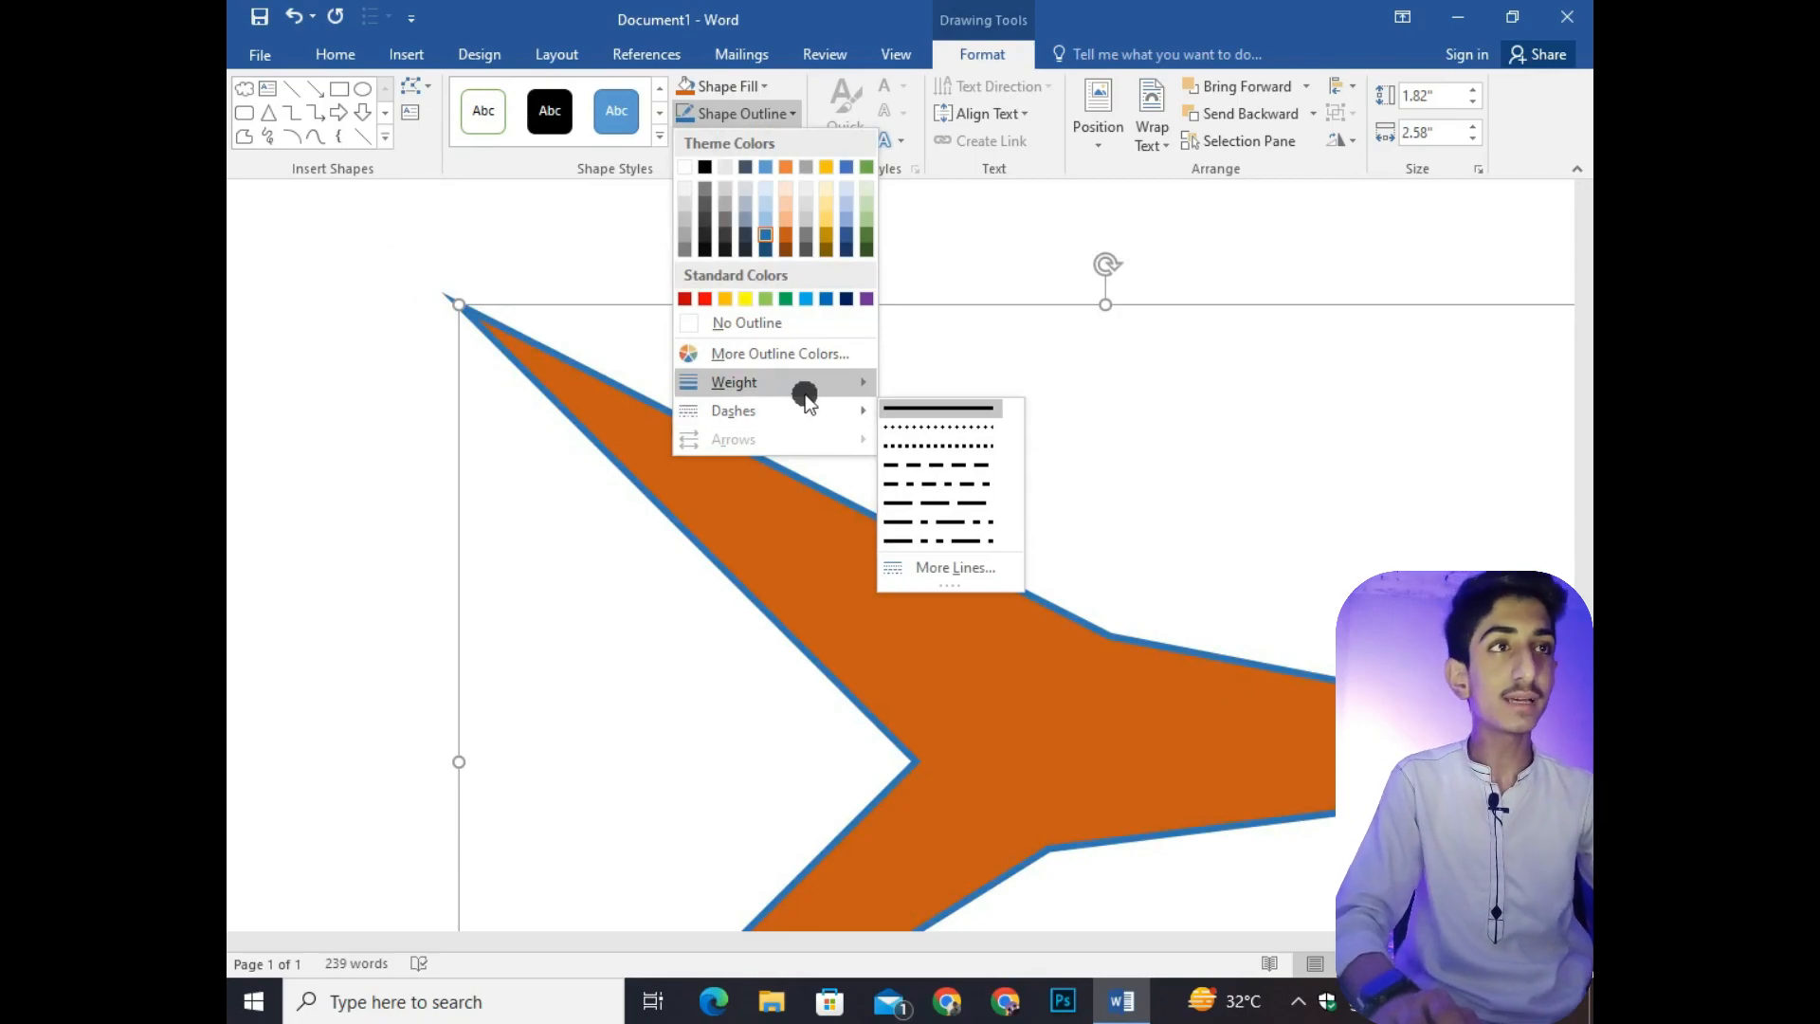
pyautogui.click(940, 426)
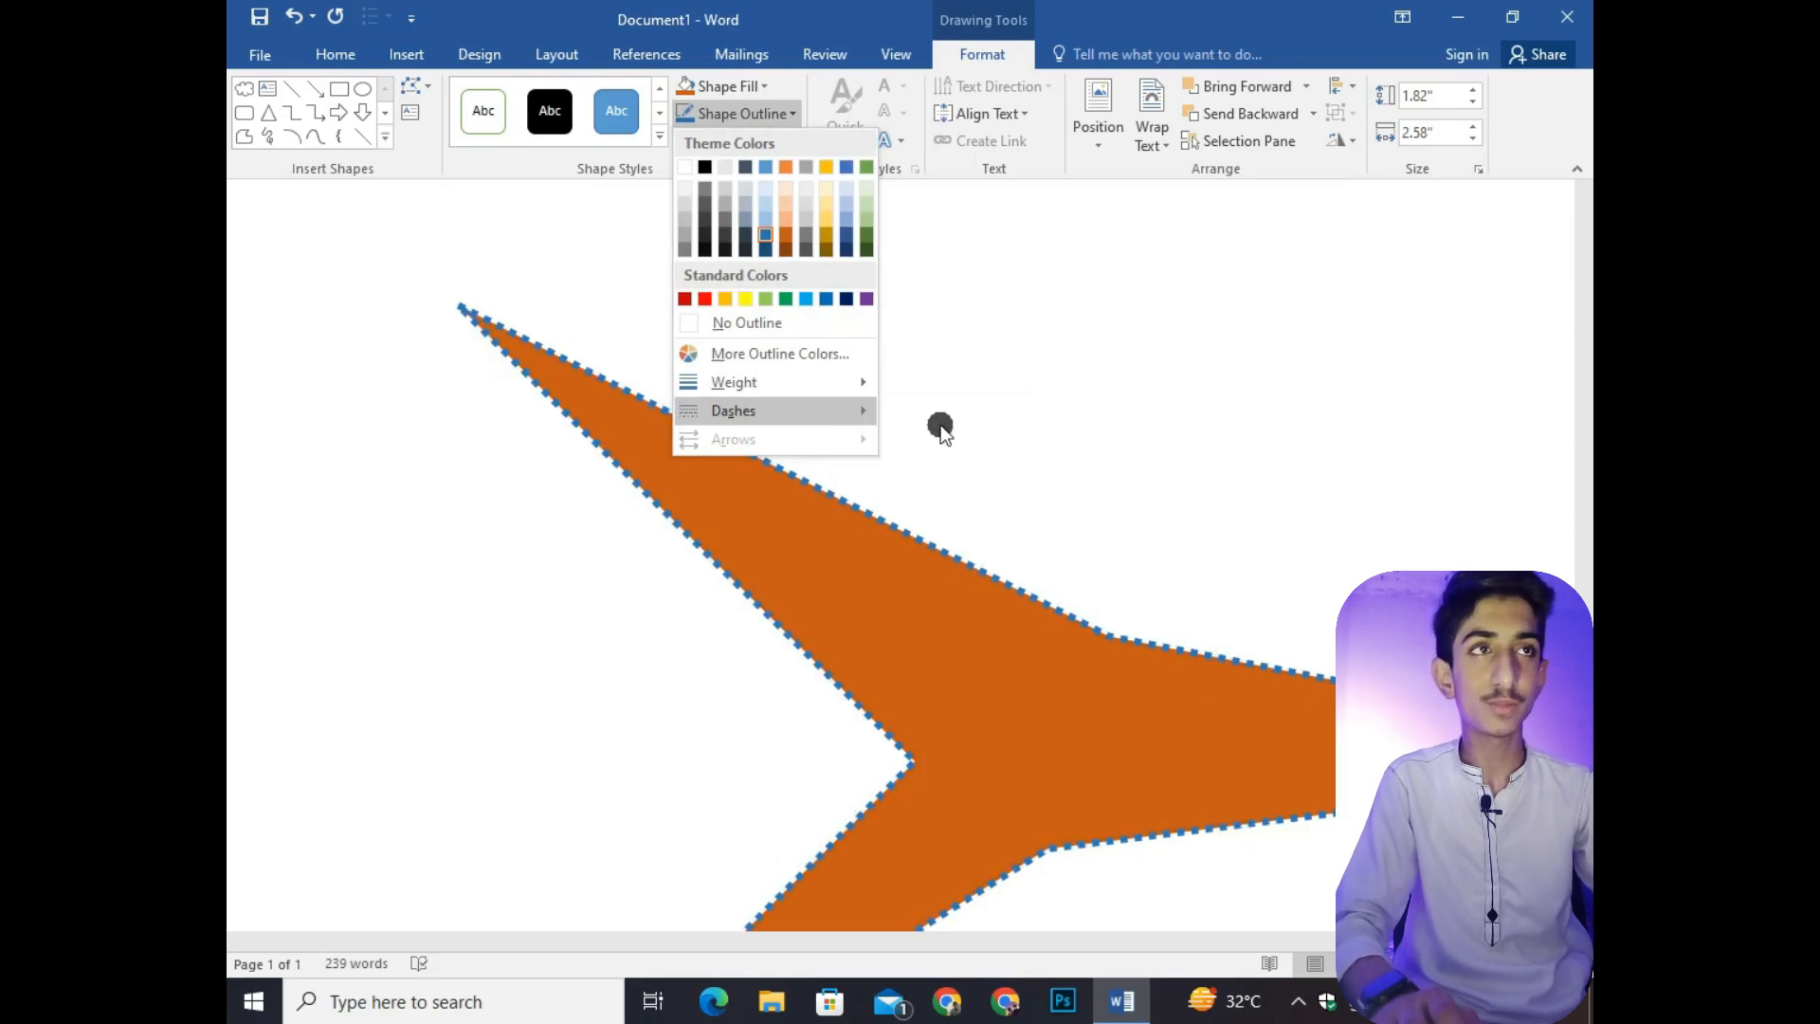
pyautogui.click(763, 116)
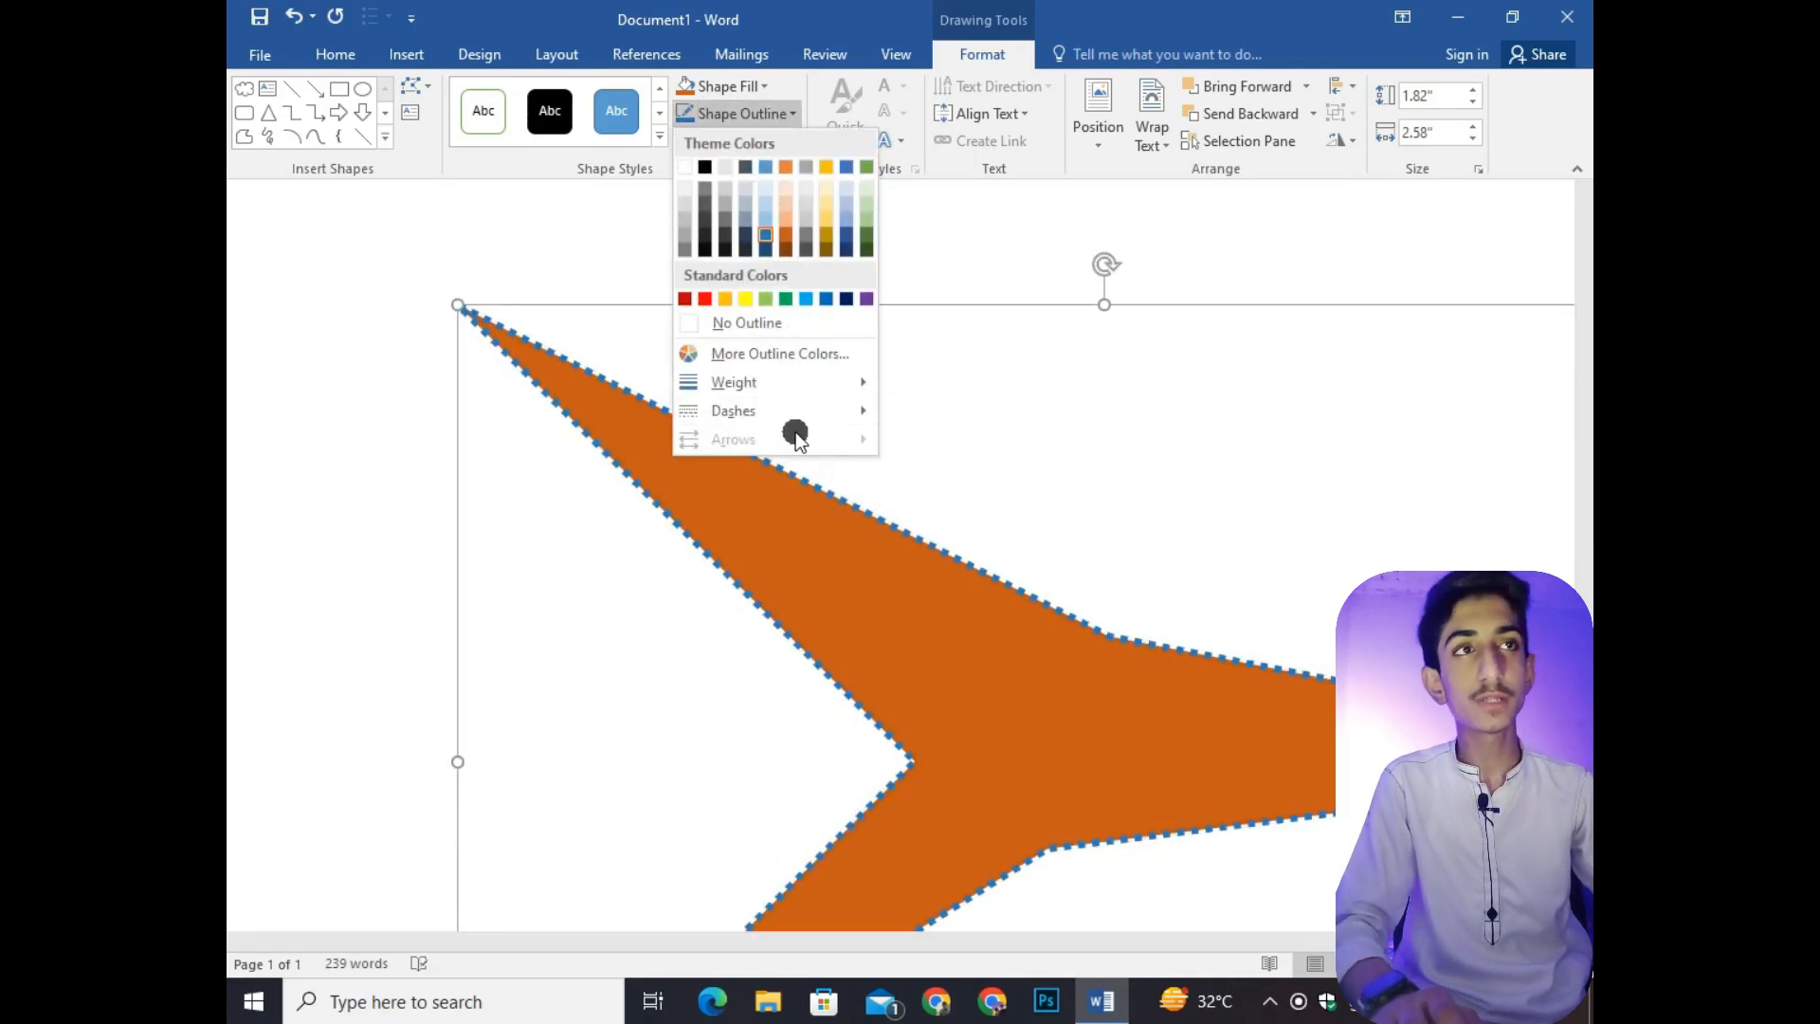
pyautogui.click(917, 333)
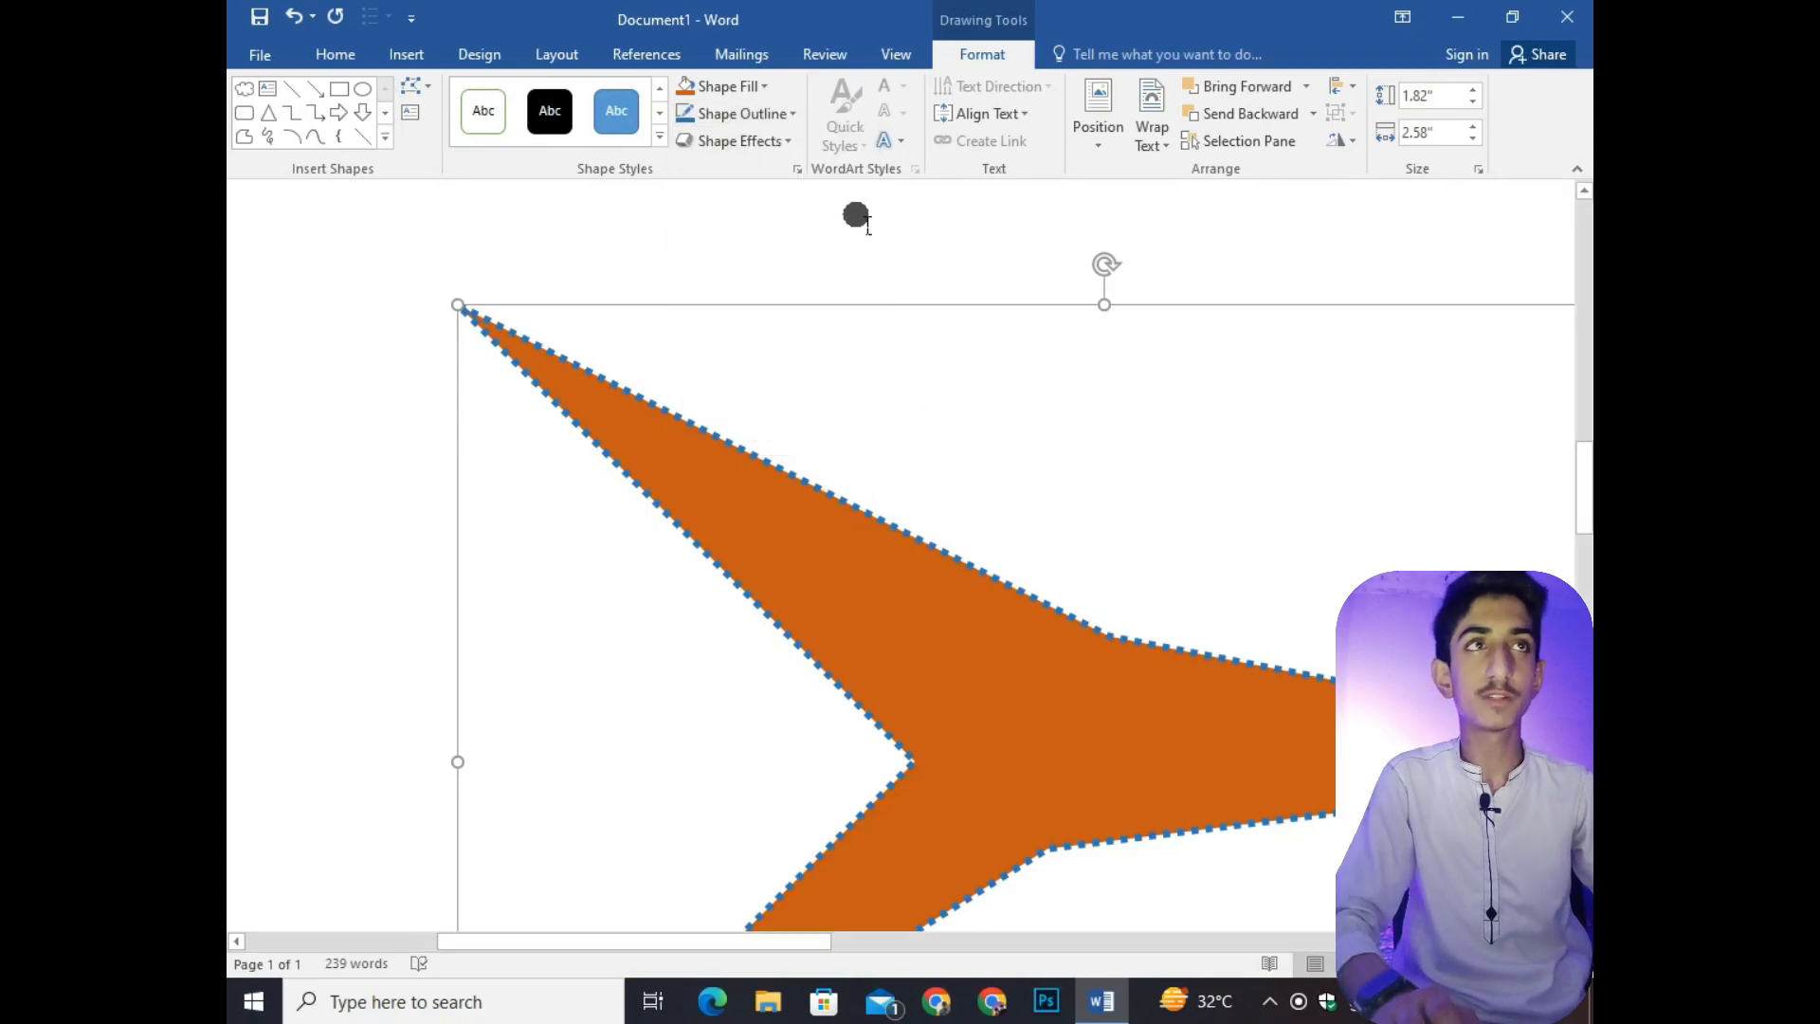
# Apply the last 3-D preset effect, with a thick beveled edge and soft shadow, to the three-pointed arrow
pyautogui.click(786, 147)
pyautogui.moveTo(778, 165)
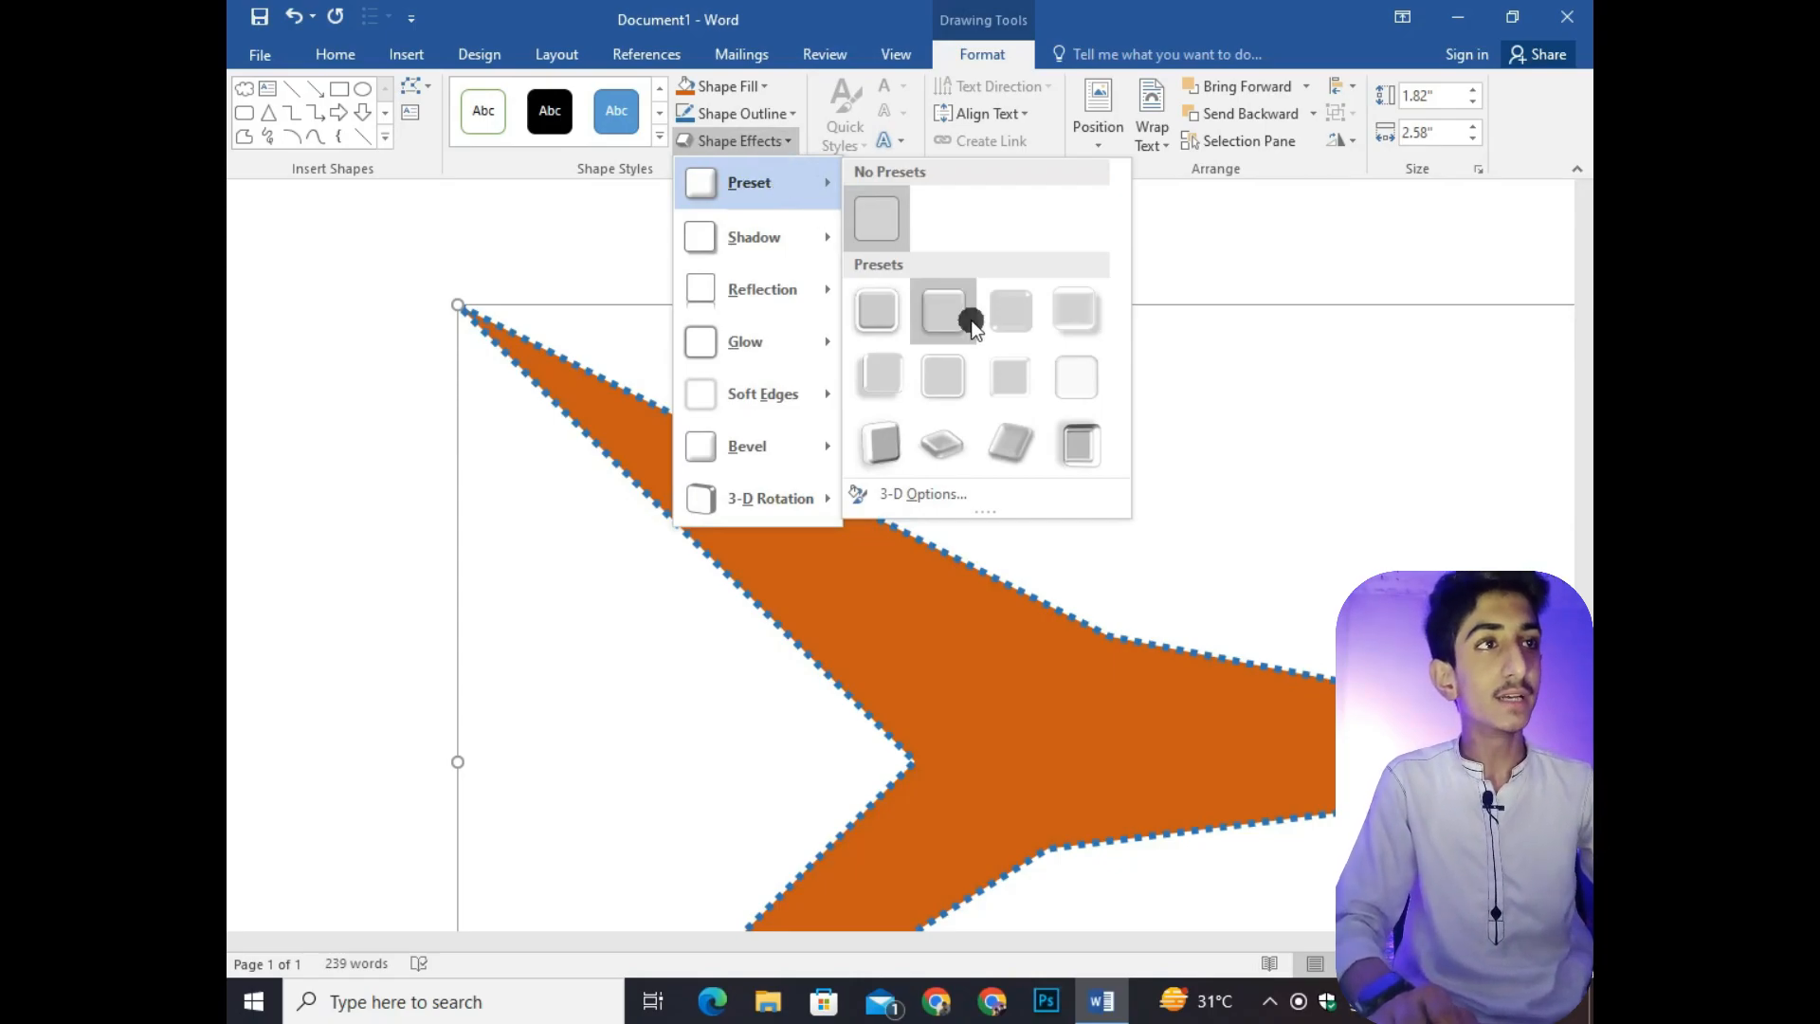
pyautogui.click(1087, 447)
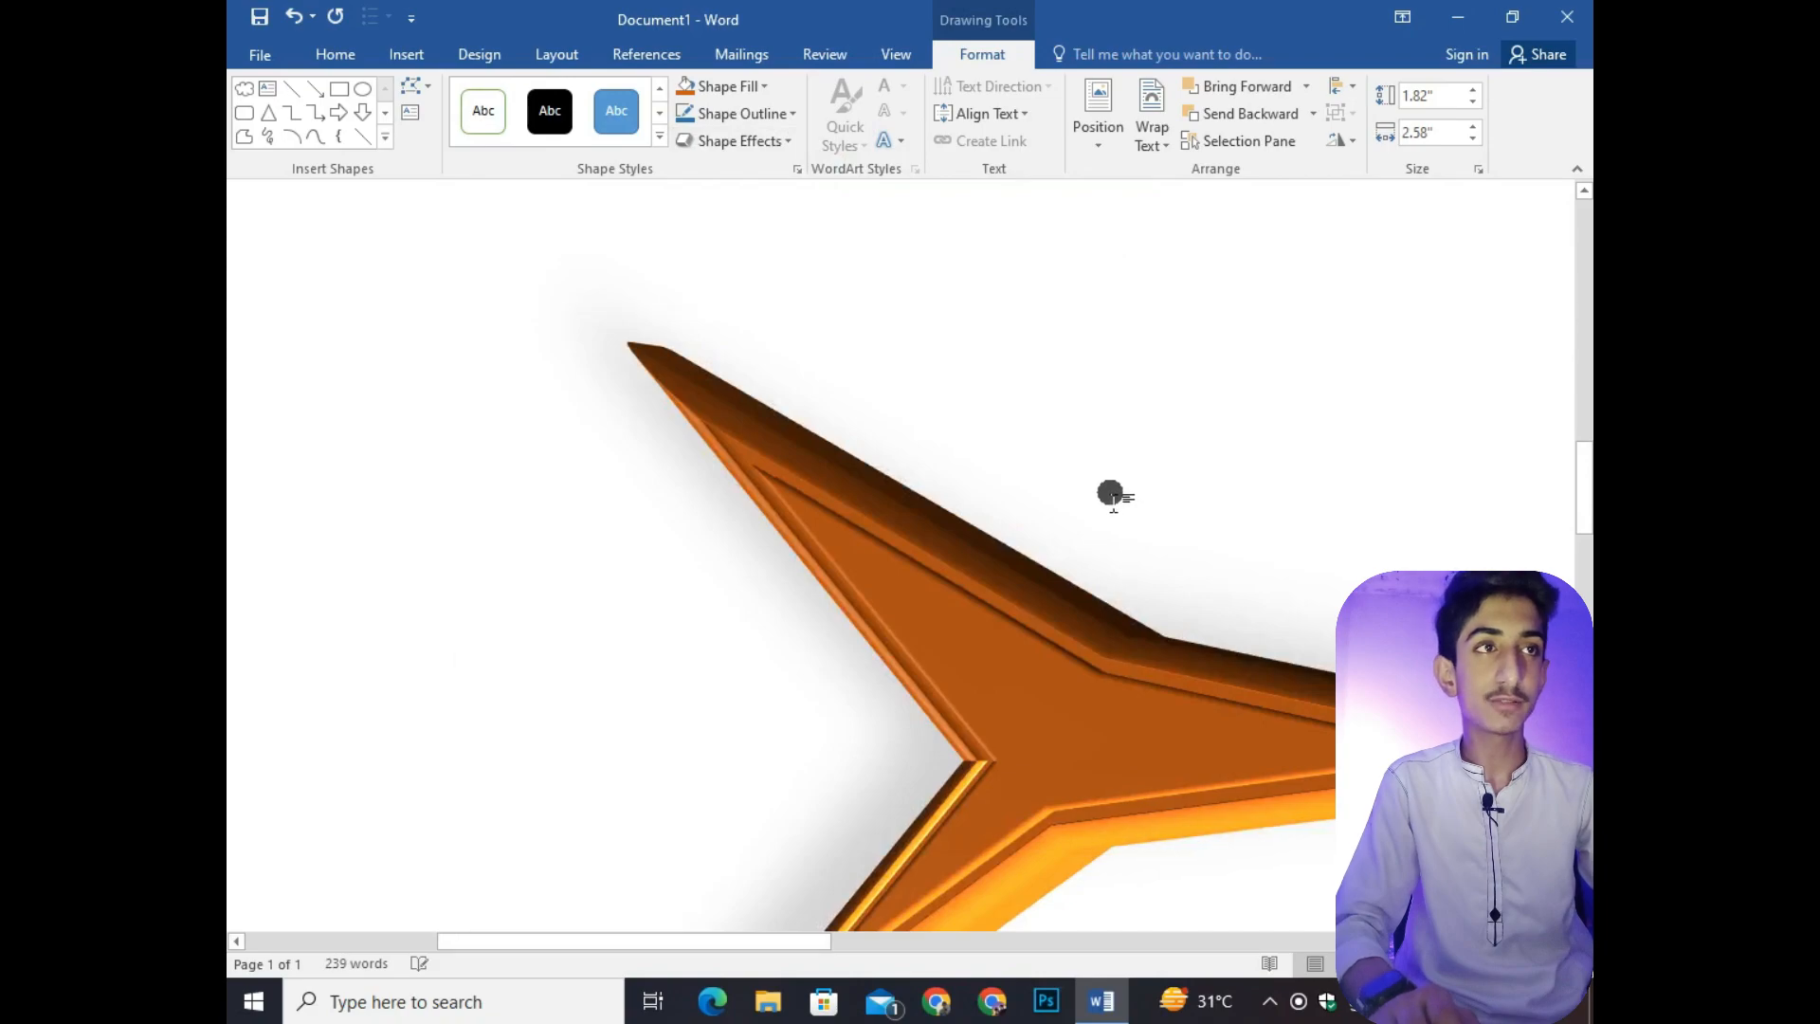
pyautogui.scroll(-5, 1111, 493)
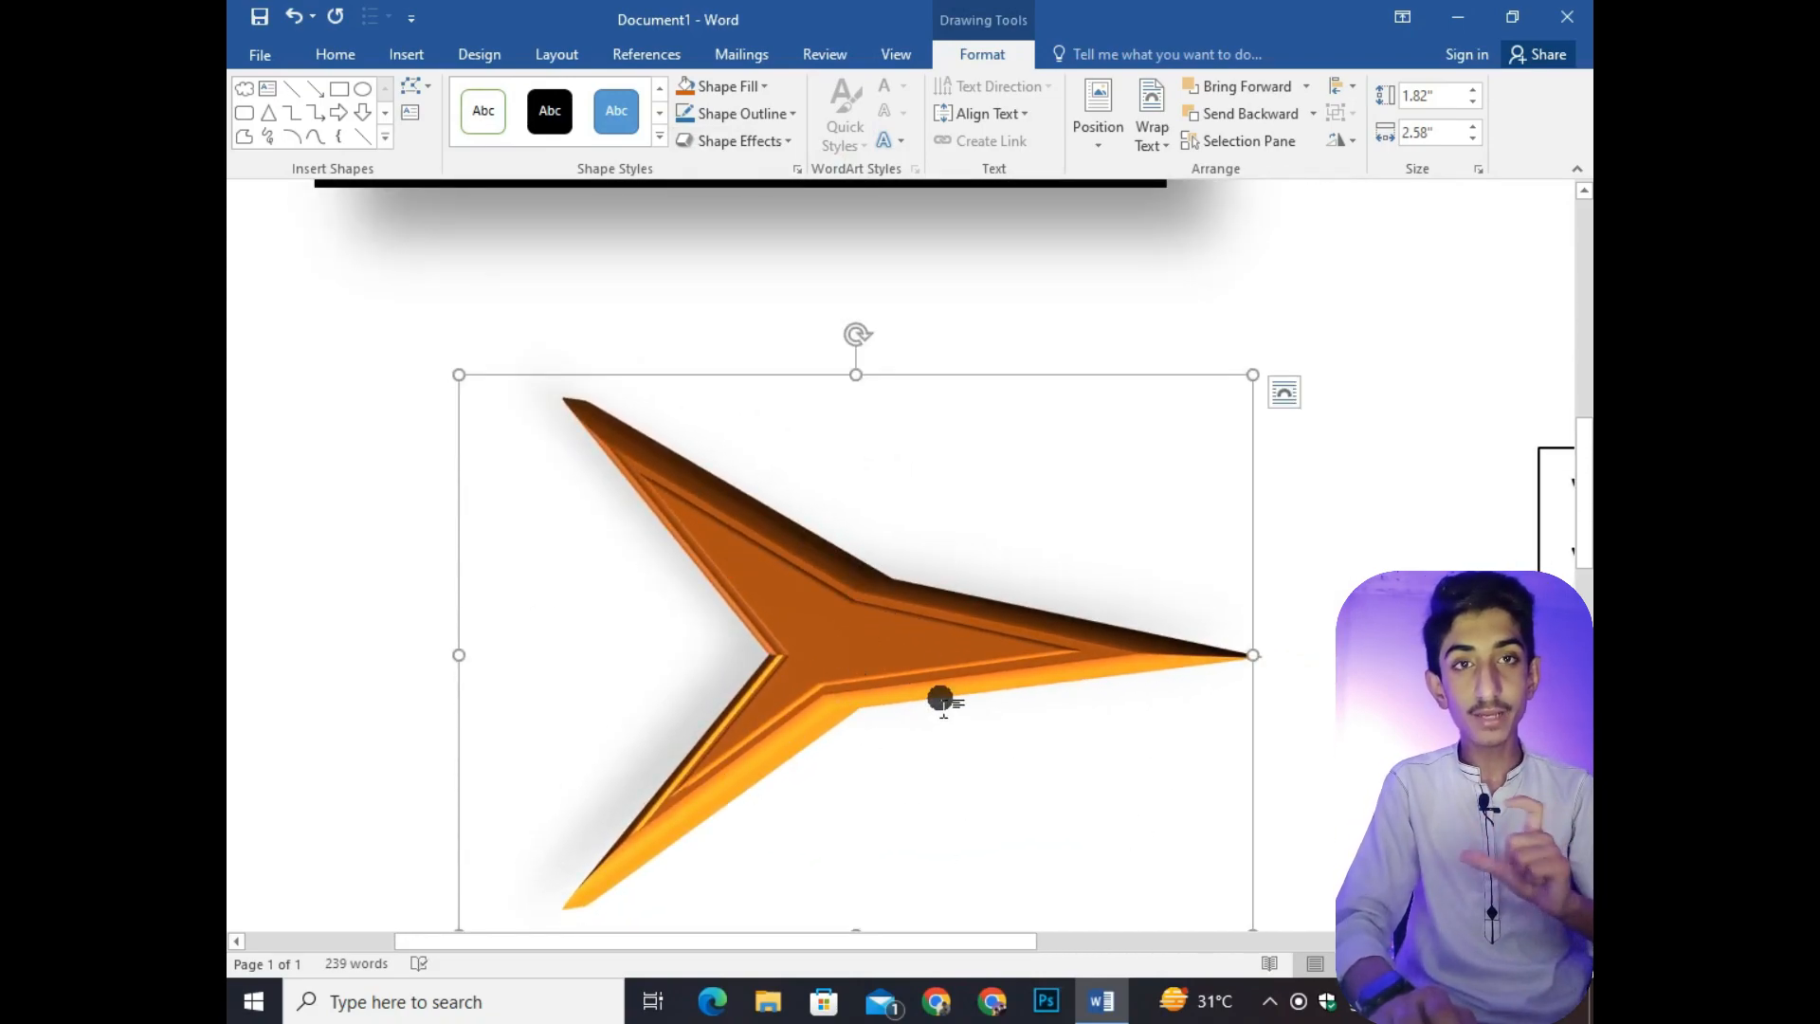
# Apply the upward-cast outer shadow, centered in the last outer row, to the orange three-pointed arrow
pyautogui.click(739, 140)
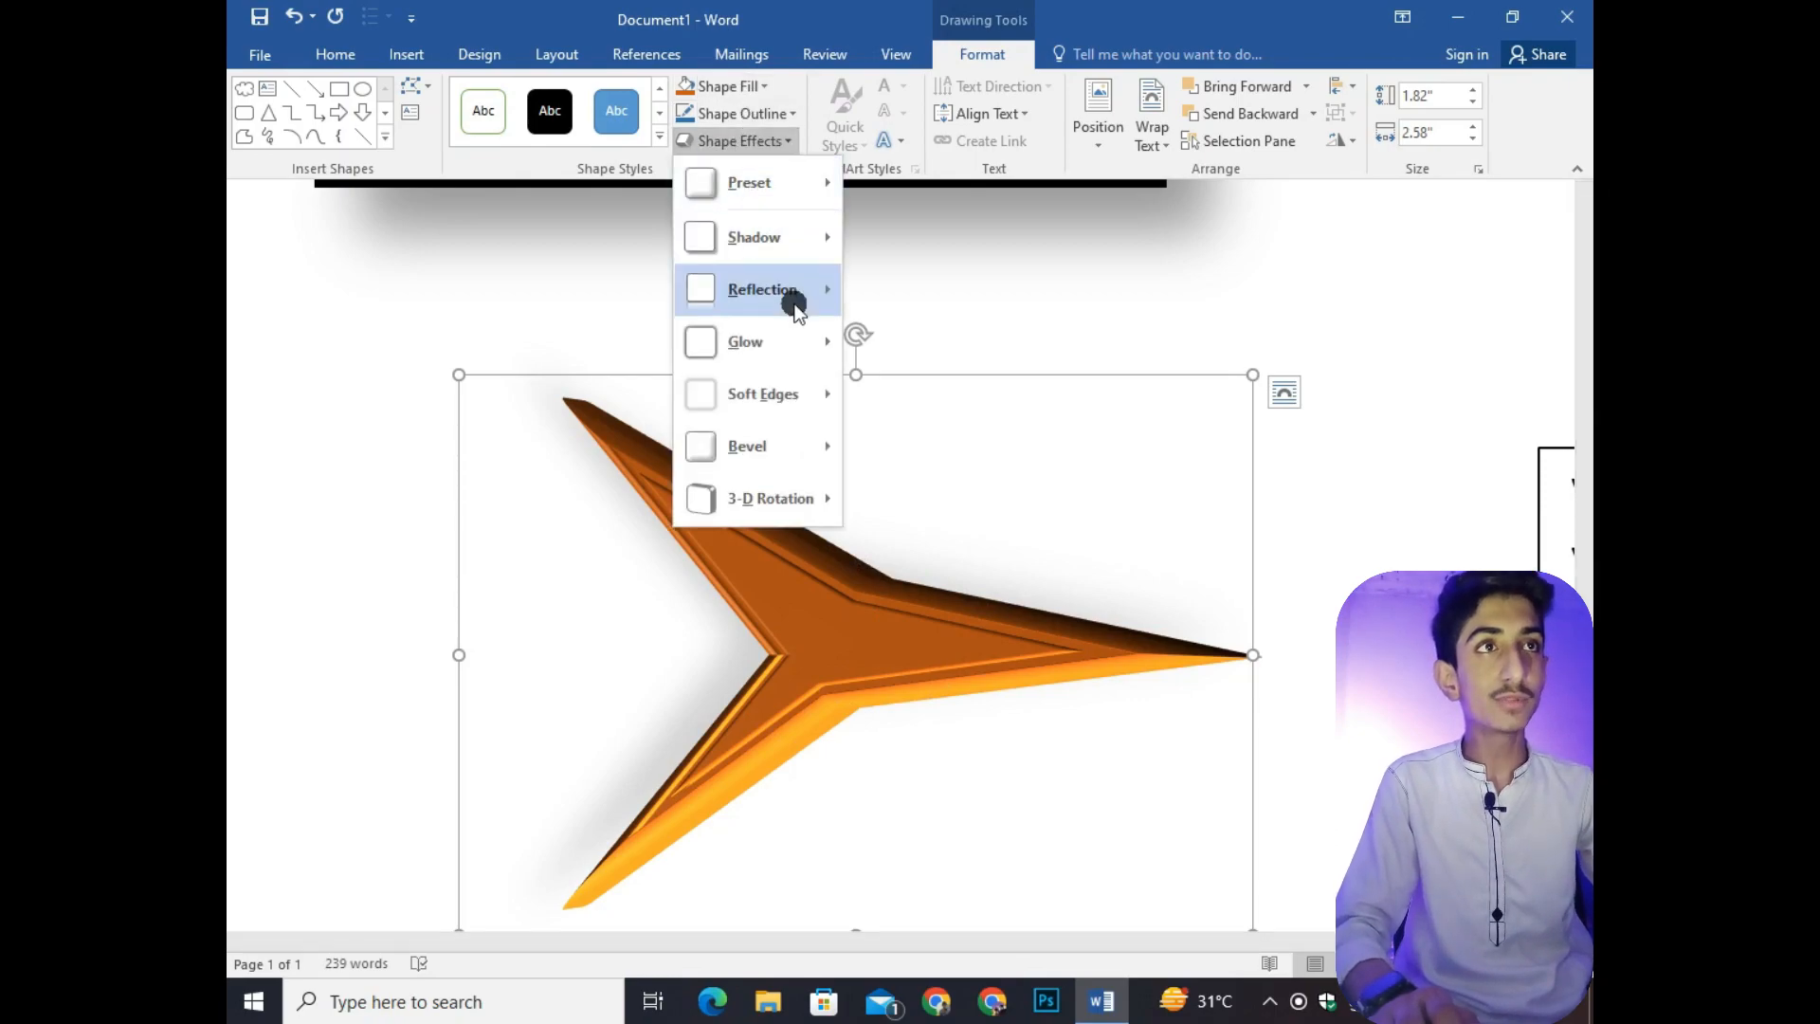
pyautogui.moveTo(782, 251)
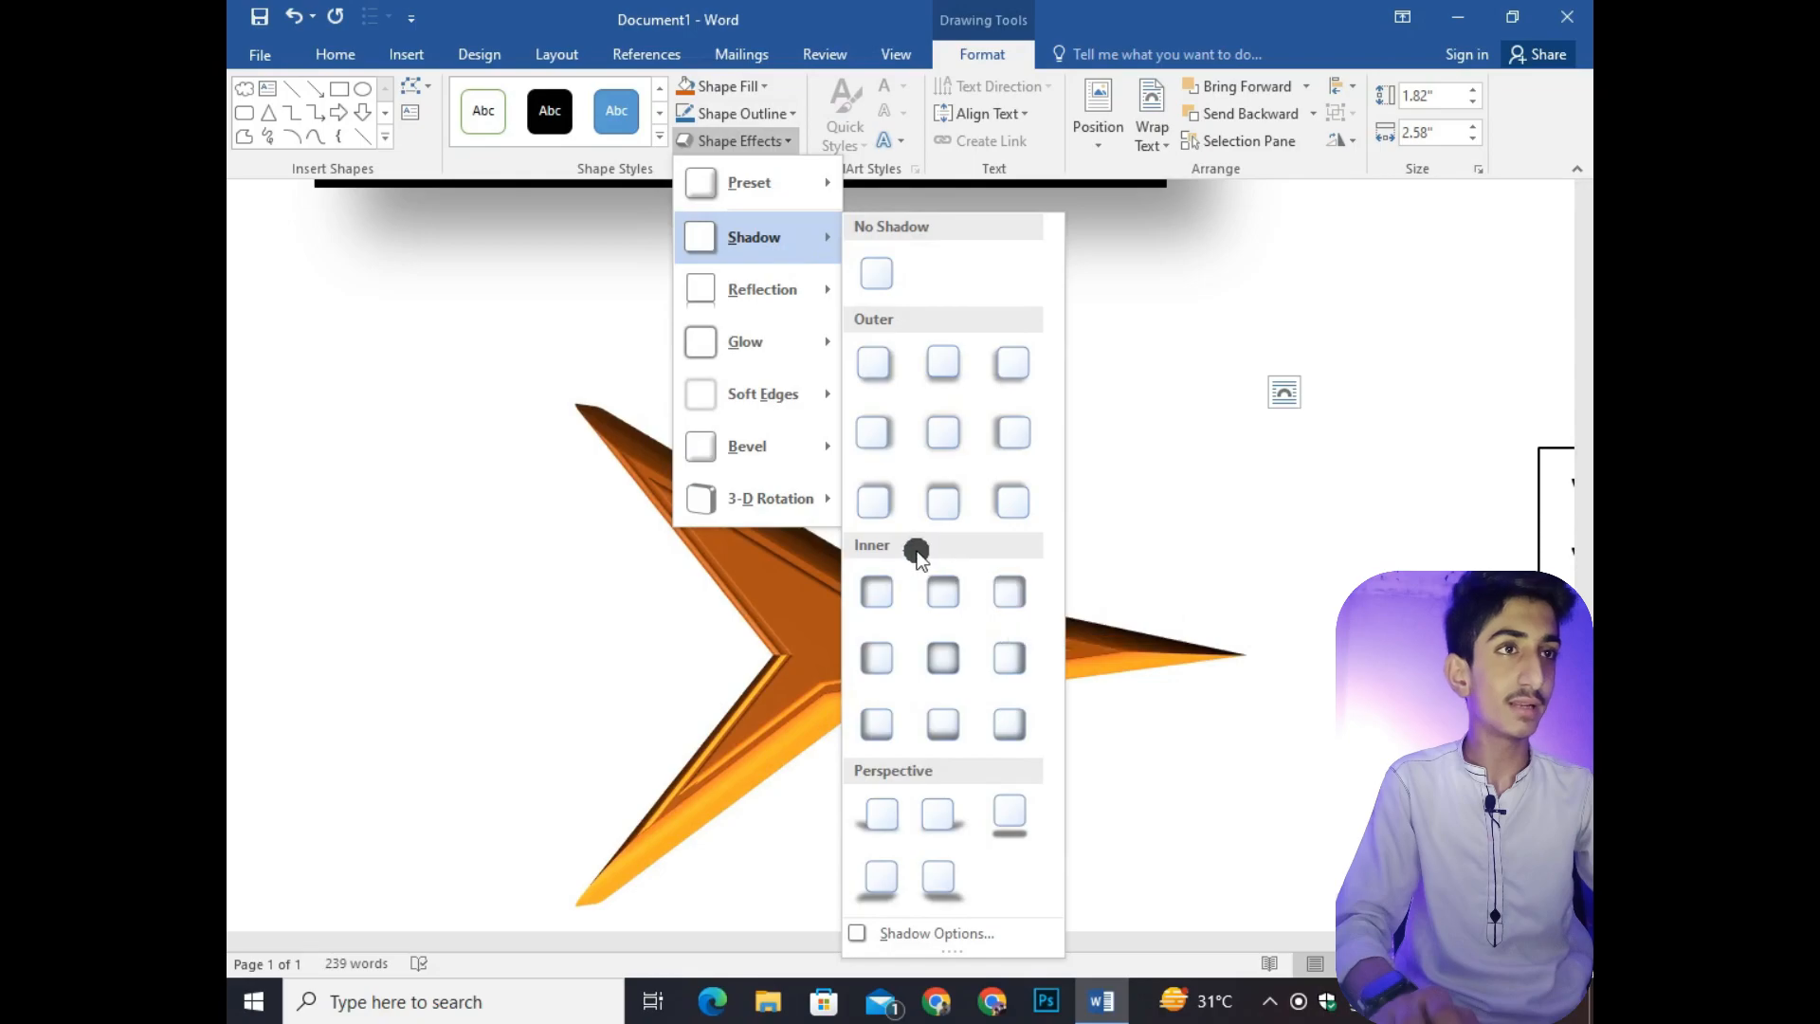
pyautogui.click(942, 510)
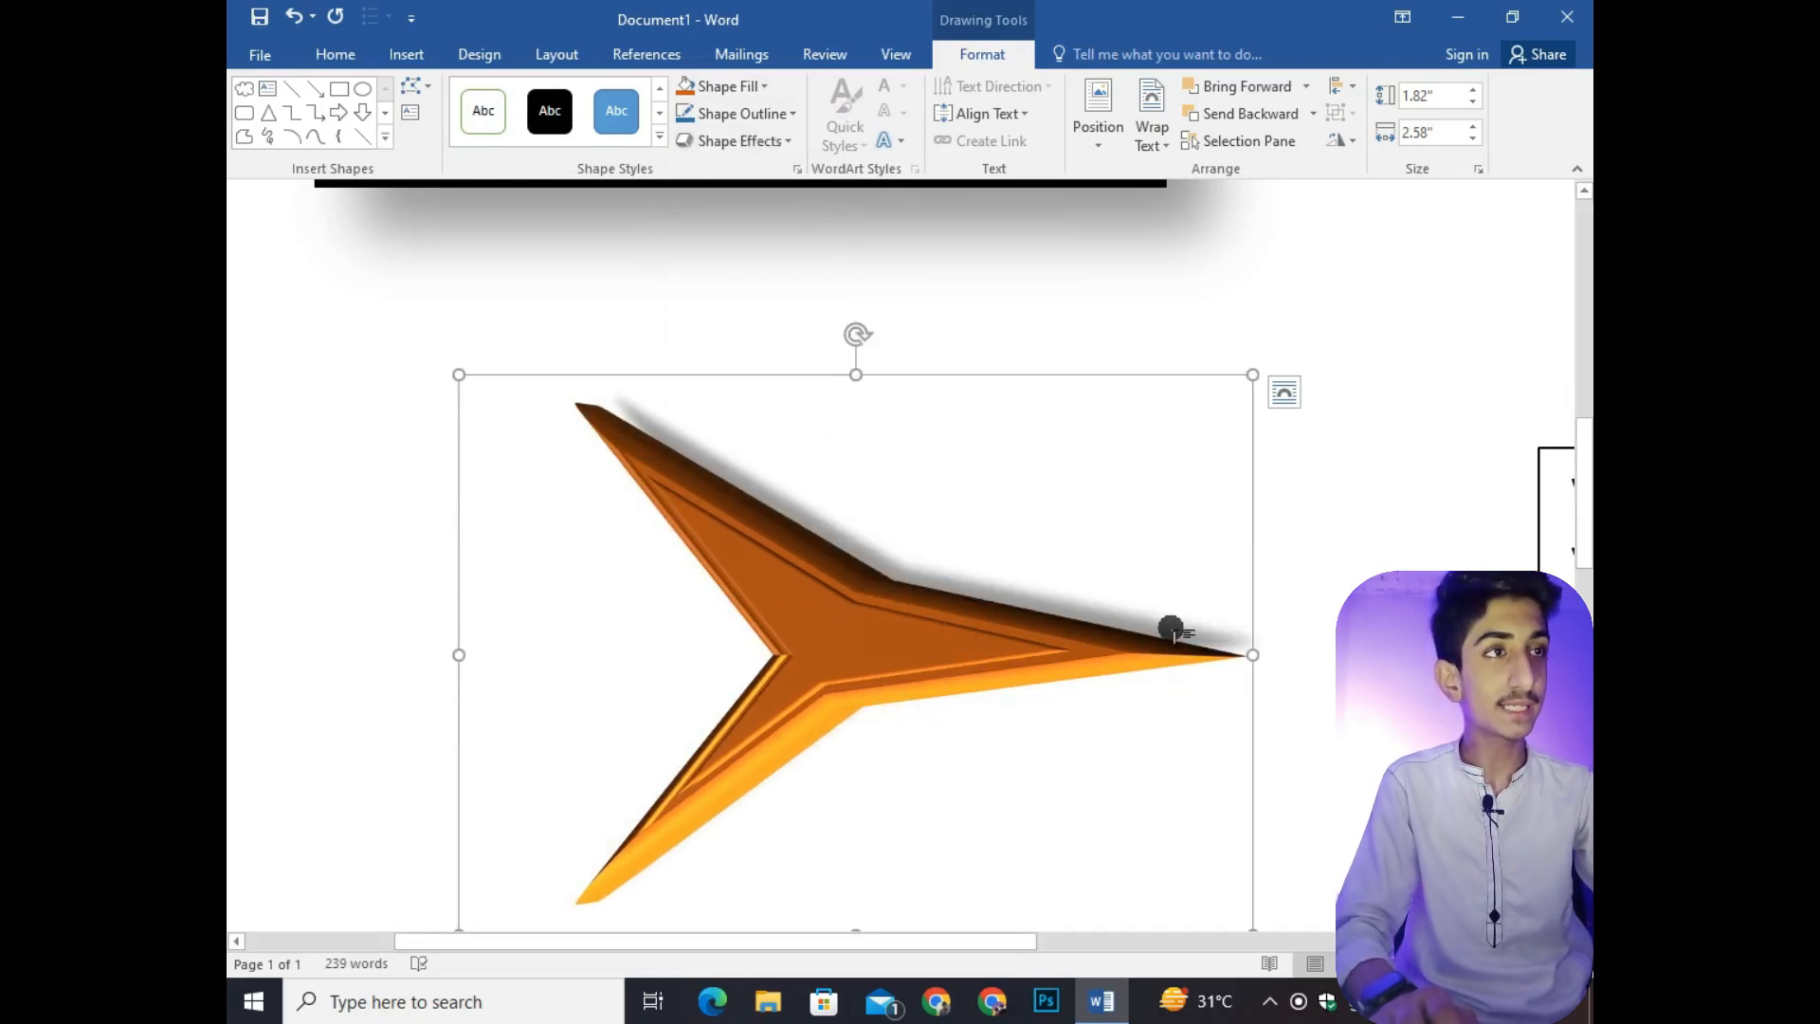
# Apply the last reflection variation to the three-pointed arrow and check the mirrored image beneath it
pyautogui.click(775, 145)
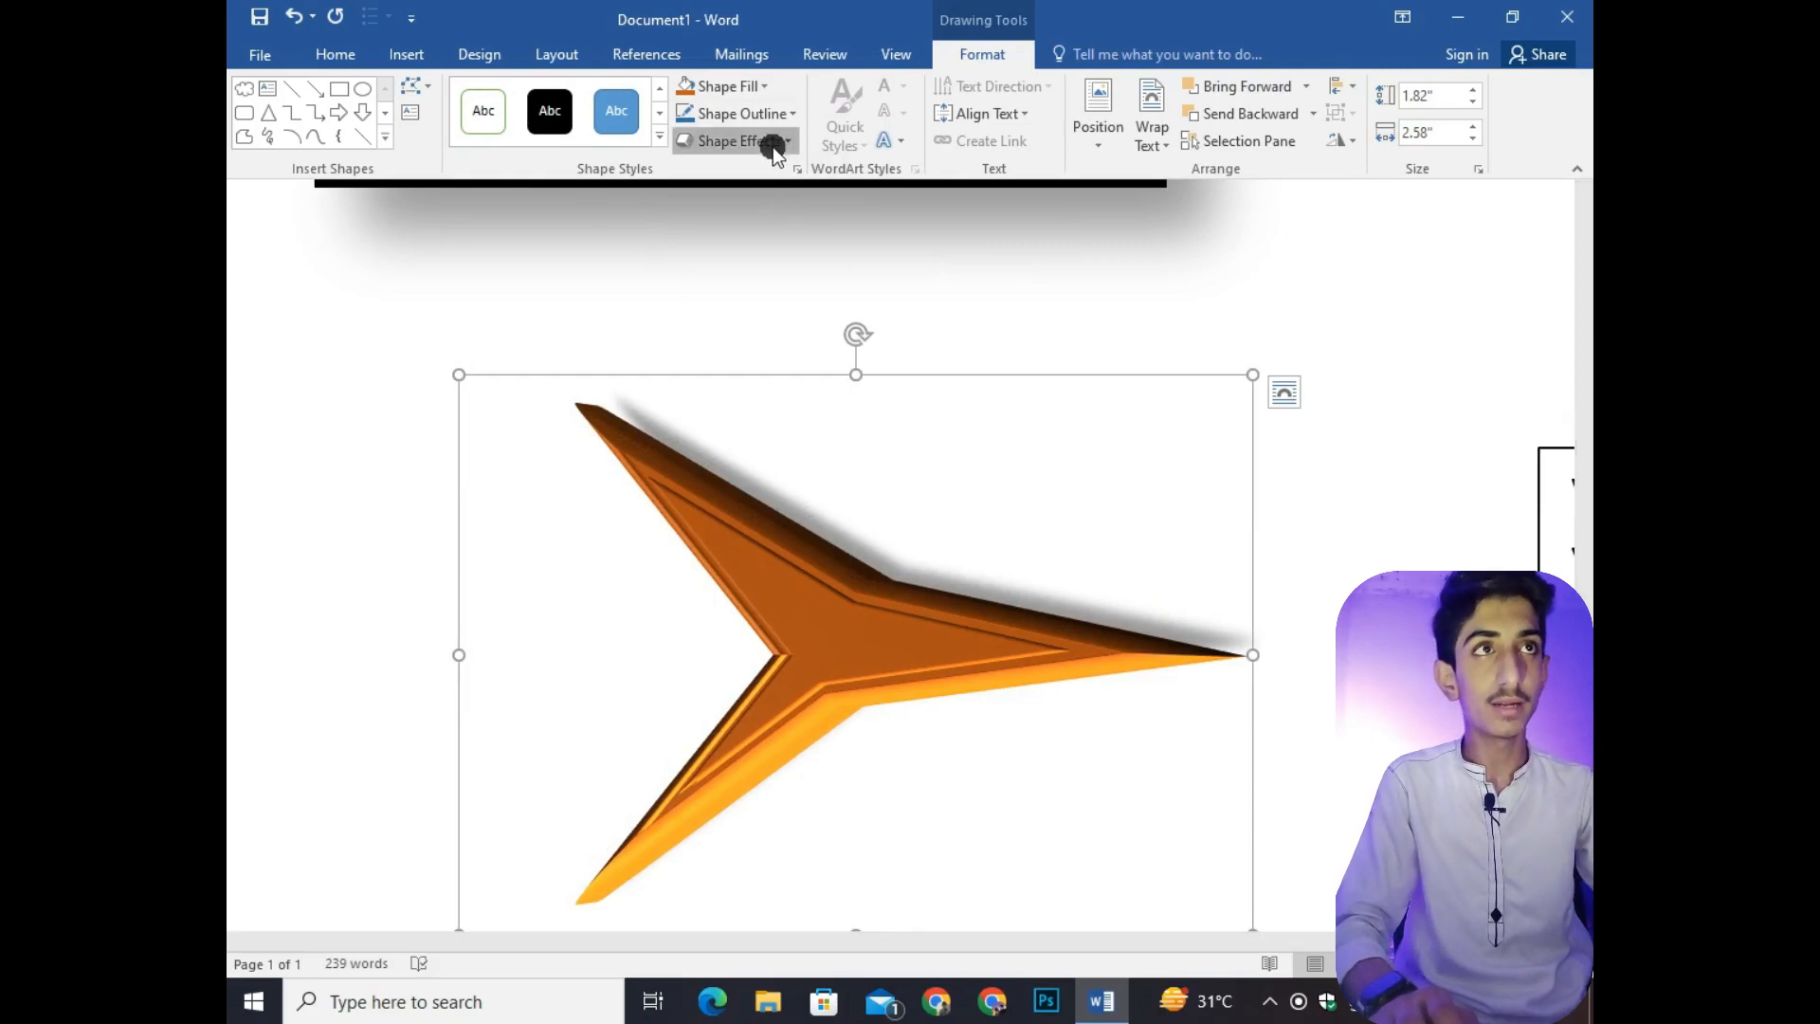
pyautogui.moveTo(777, 324)
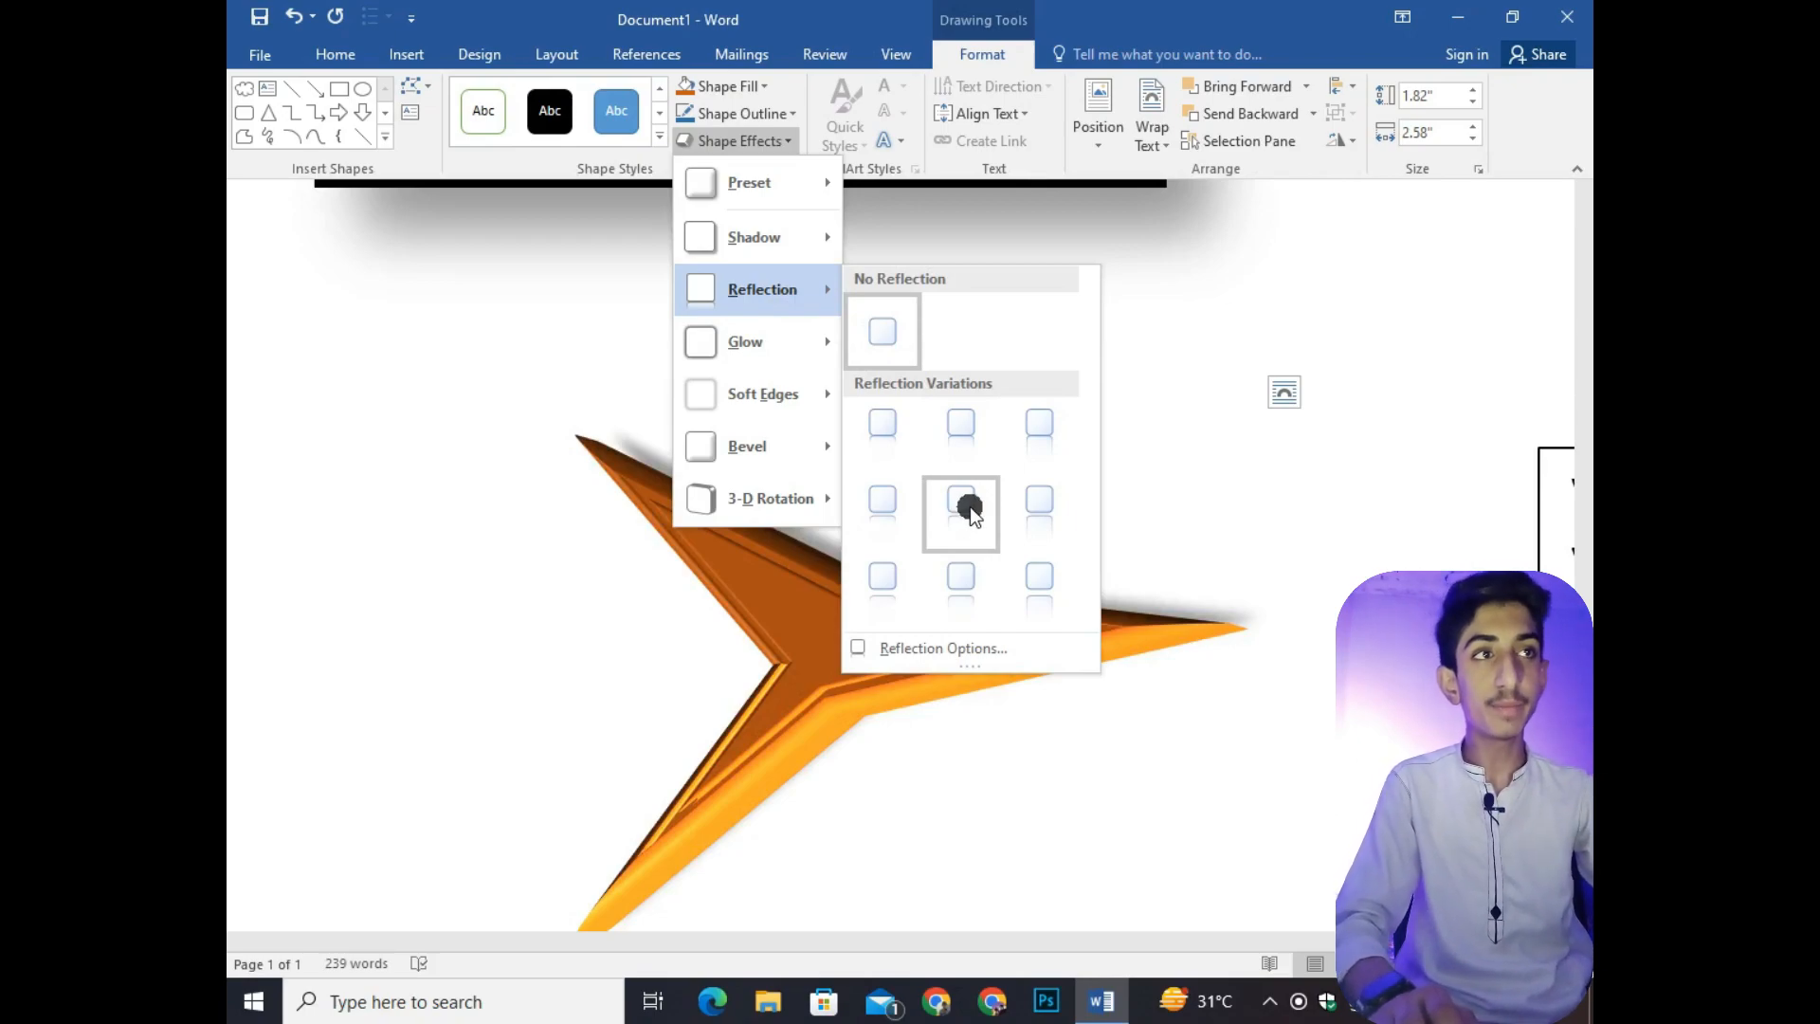
pyautogui.click(1040, 581)
pyautogui.scroll(-5, 1005, 588)
pyautogui.scroll(-1, 994, 599)
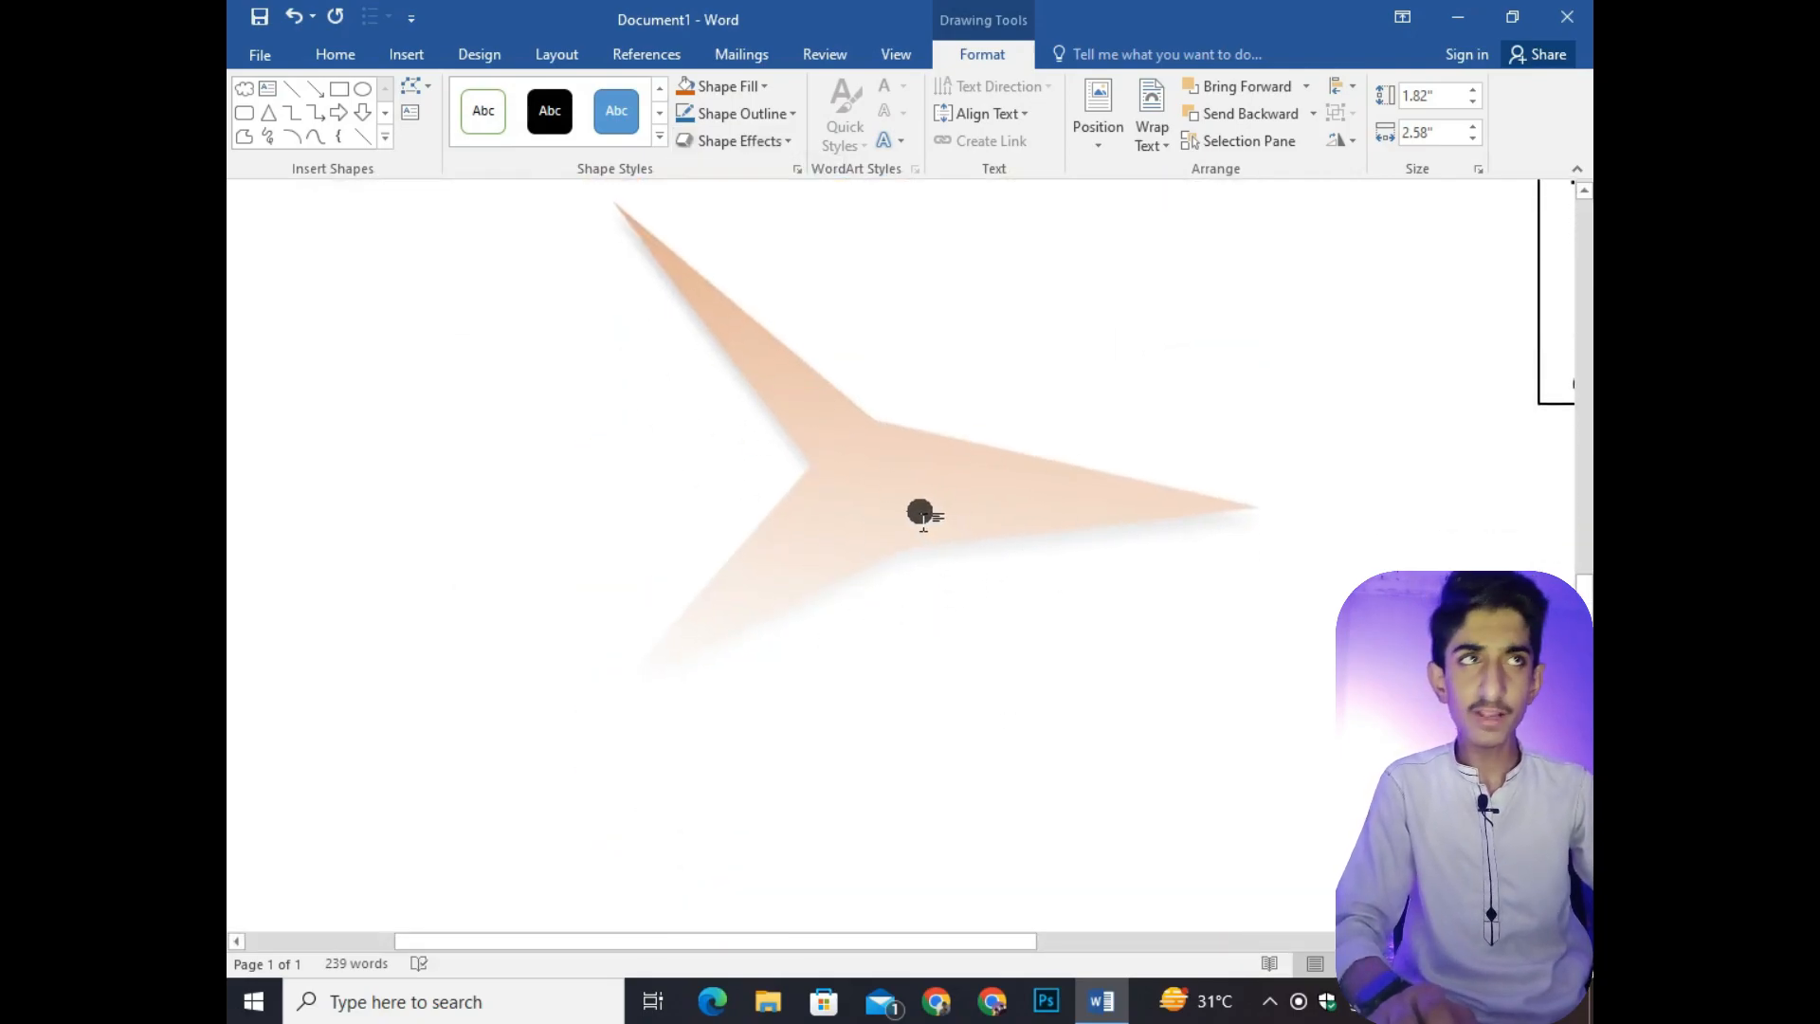
pyautogui.scroll(5, 921, 512)
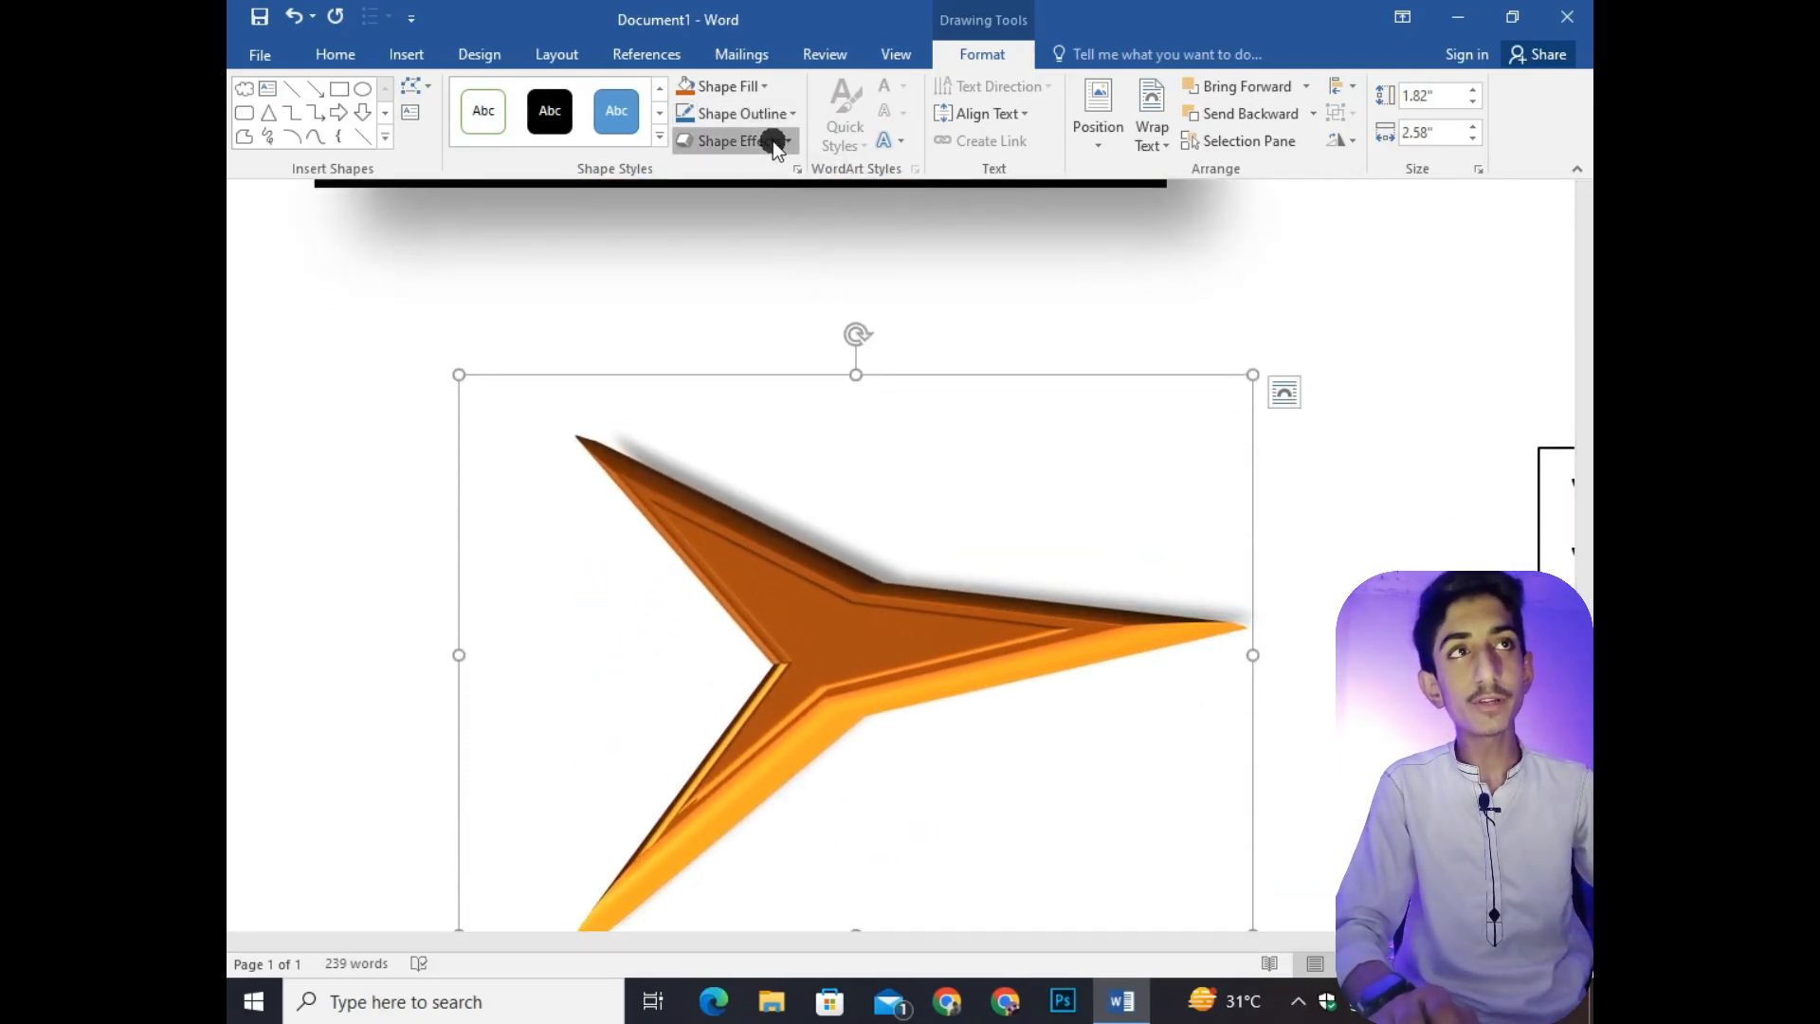
# Give the three-pointed arrow the green glow from the third row of glow variations and inspect it along the edges
pyautogui.click(771, 140)
pyautogui.moveTo(826, 352)
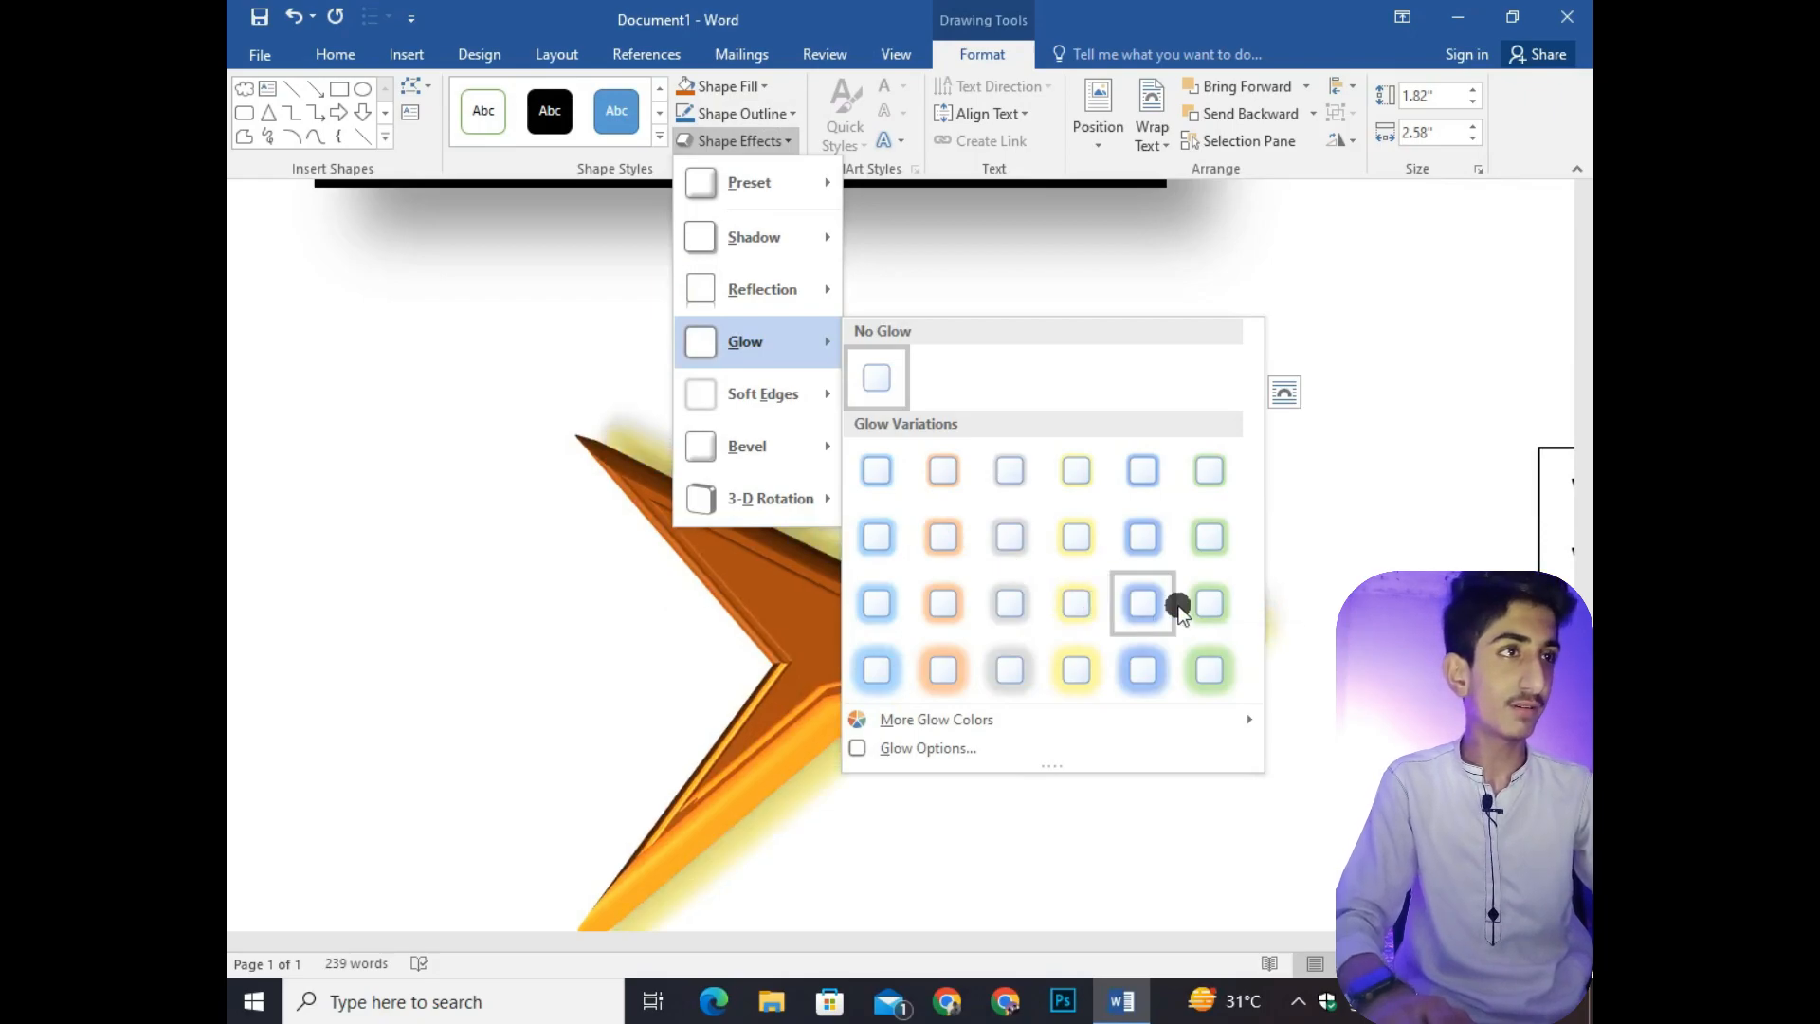
pyautogui.click(1207, 605)
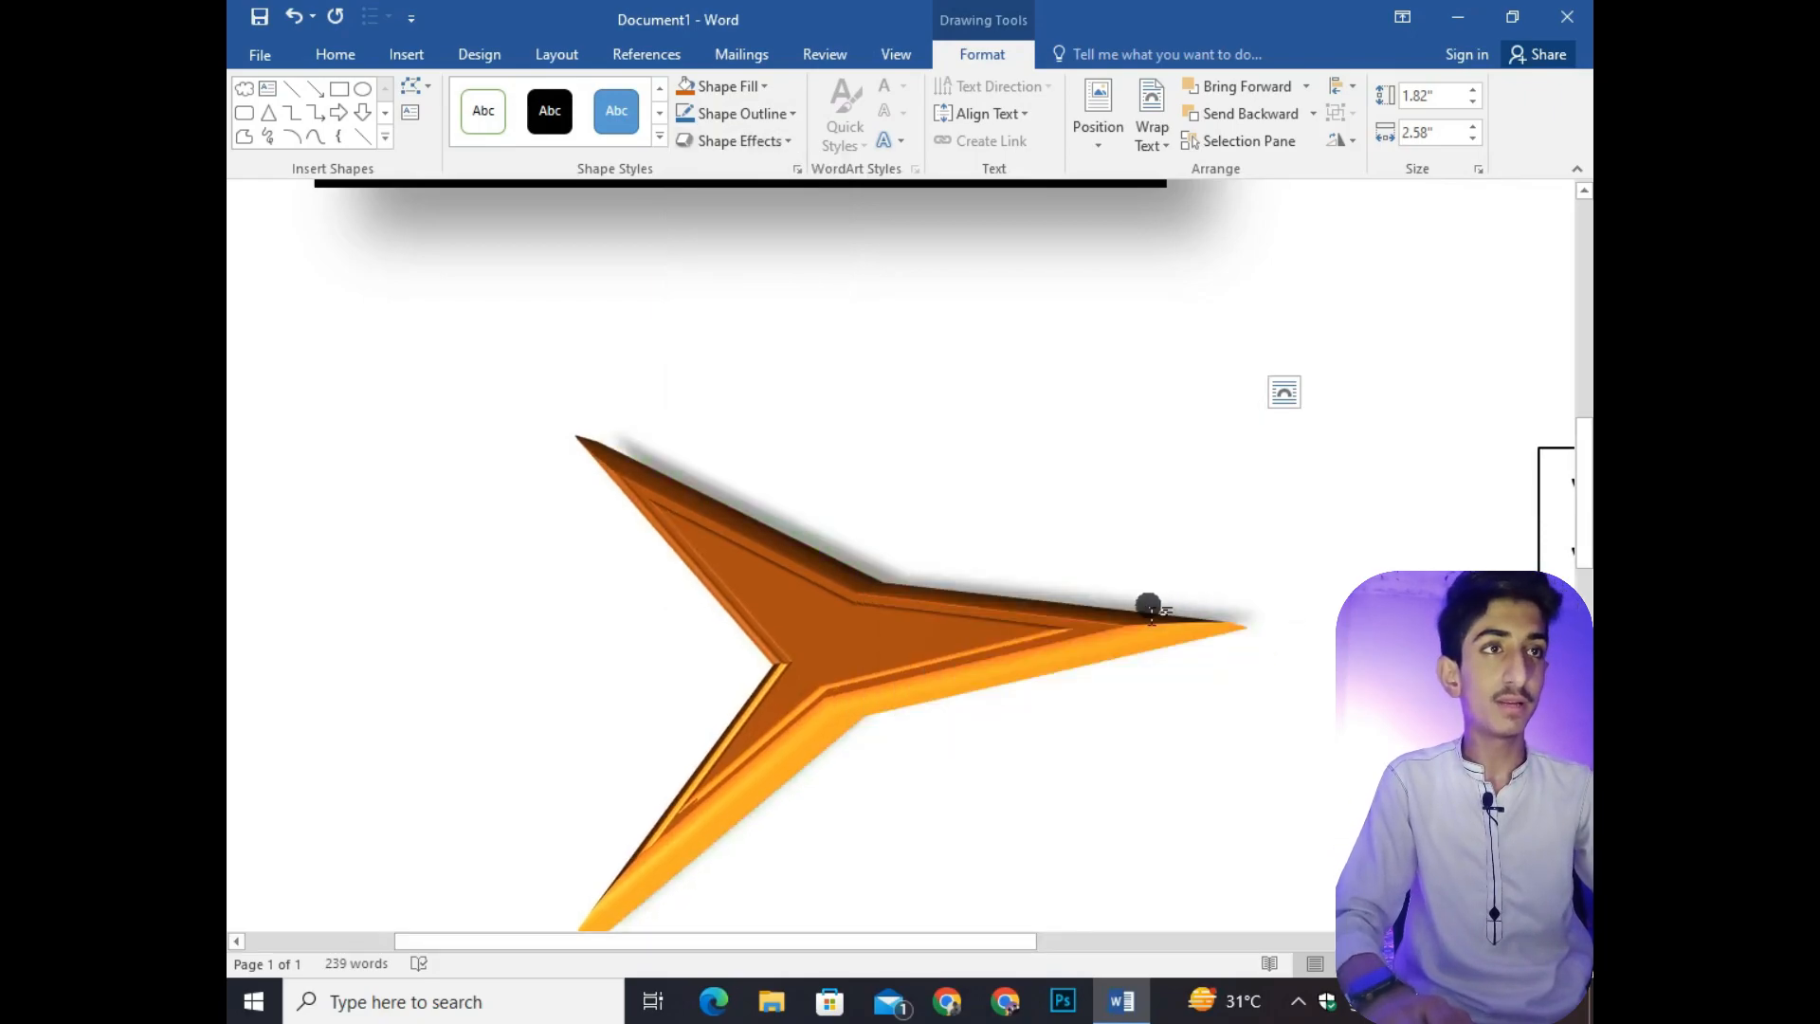
pyautogui.moveTo(1064, 597); pyautogui.dragTo(826, 574)
pyautogui.scroll(10, 885, 642)
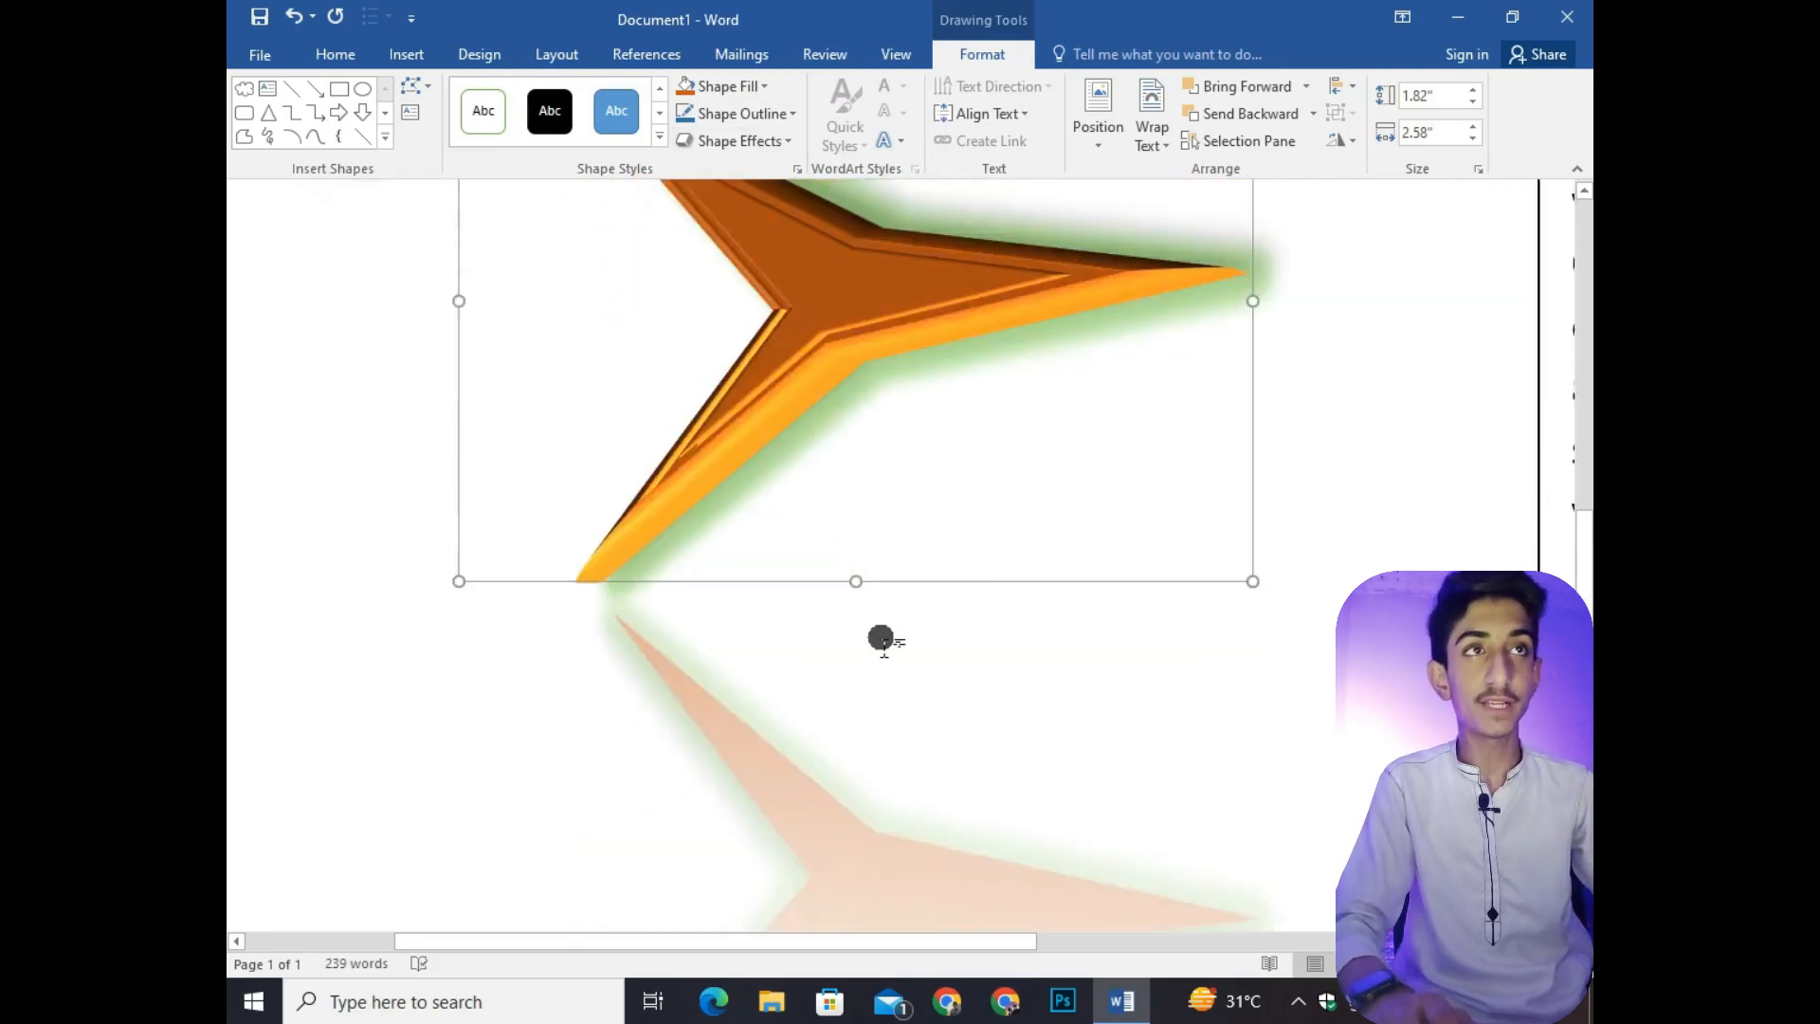
pyautogui.scroll(-4, 1016, 629)
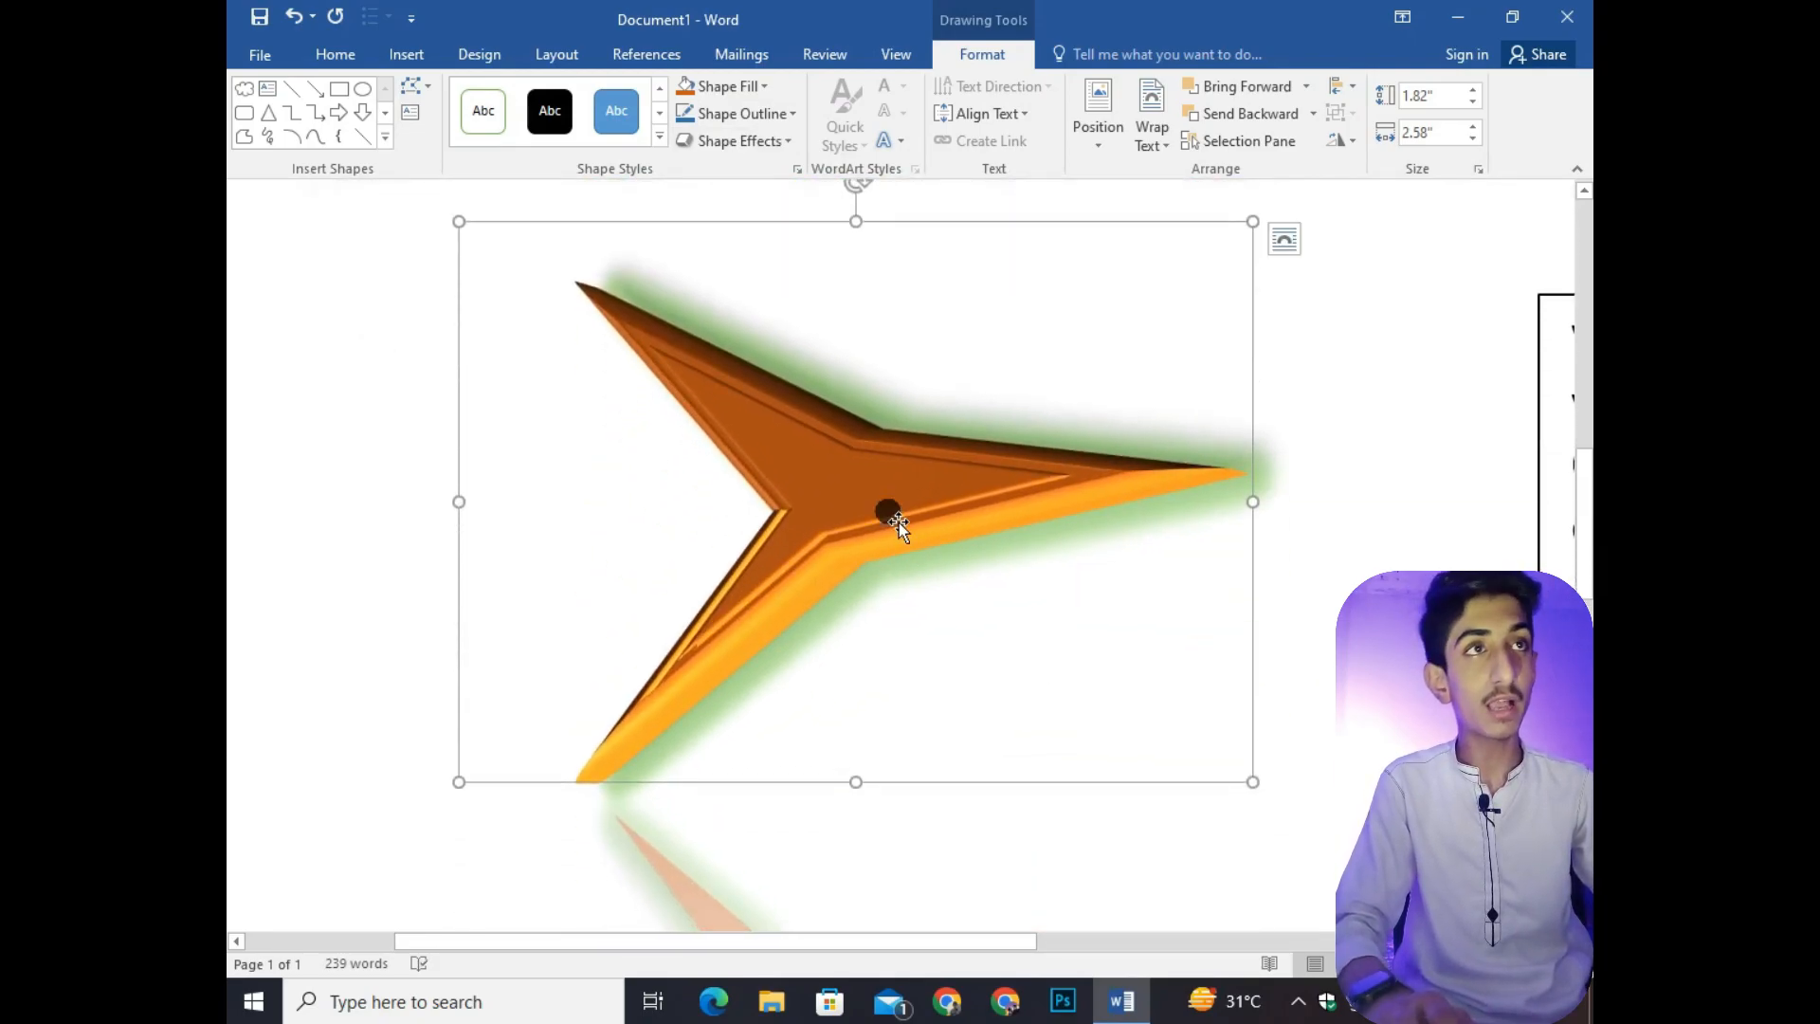
# Change the three-pointed arrow's bevel to the third style in the second bevel row
pyautogui.click(783, 149)
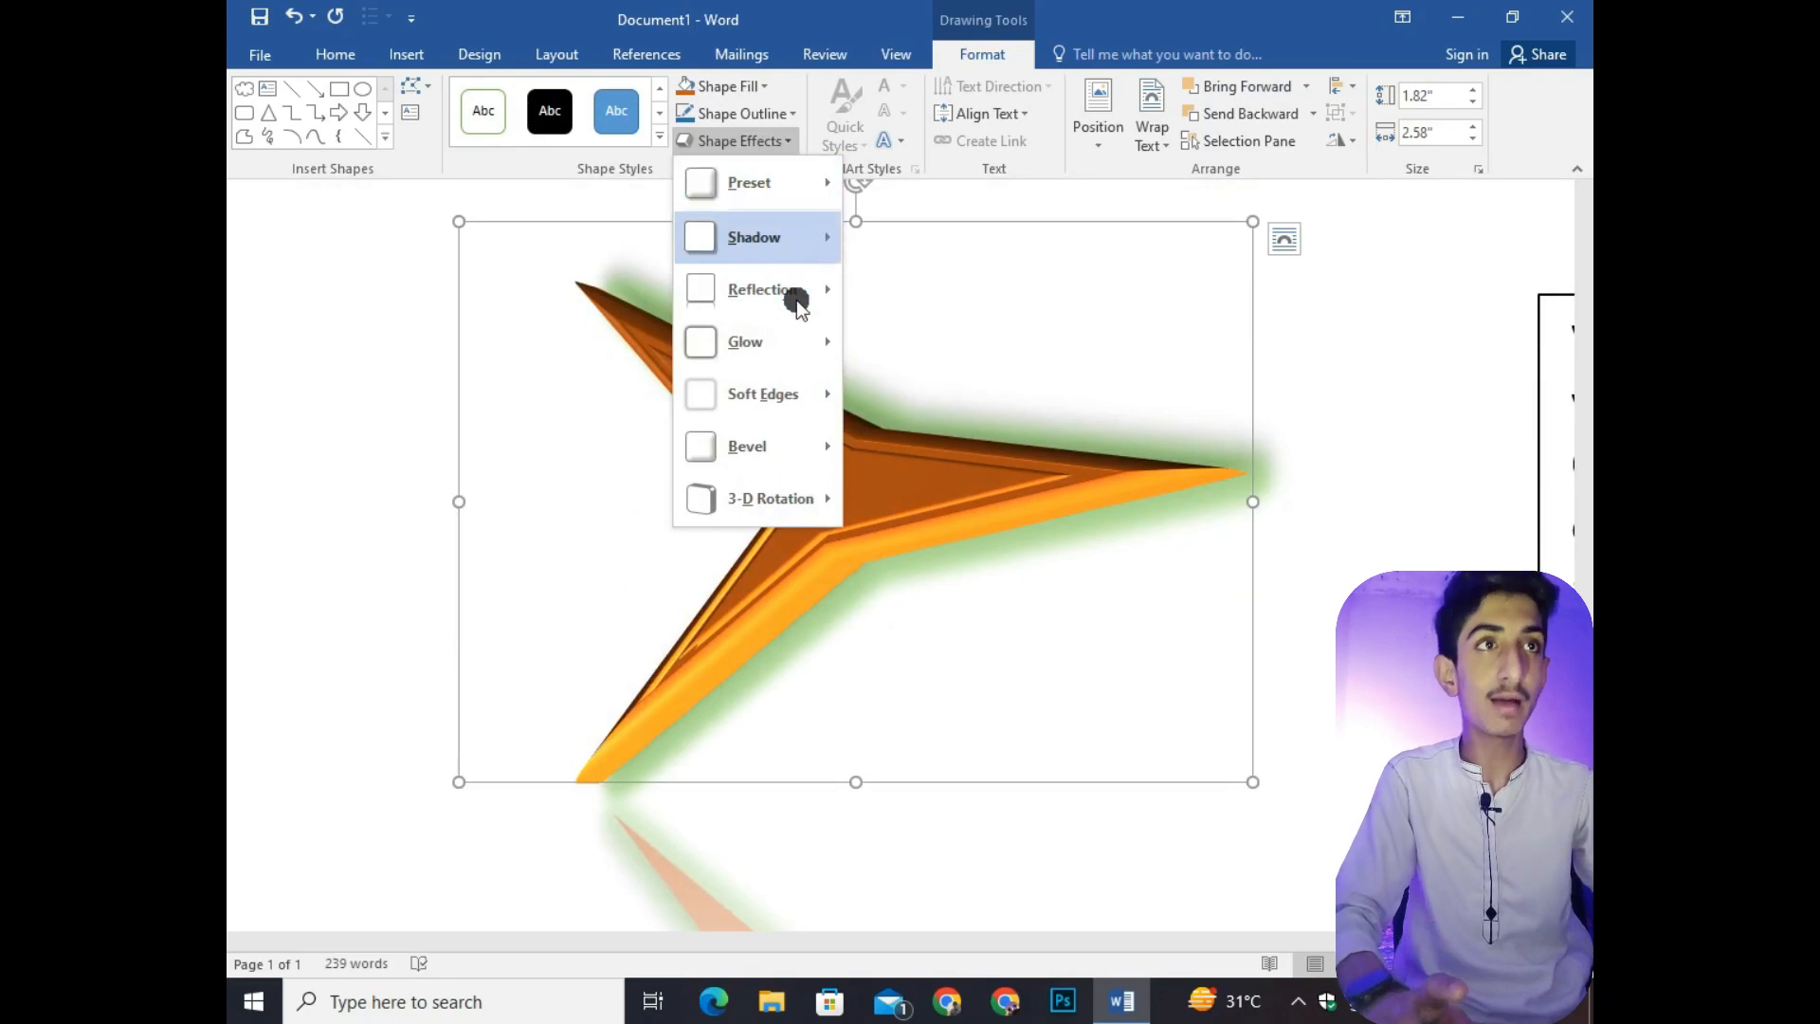
pyautogui.moveTo(796, 442)
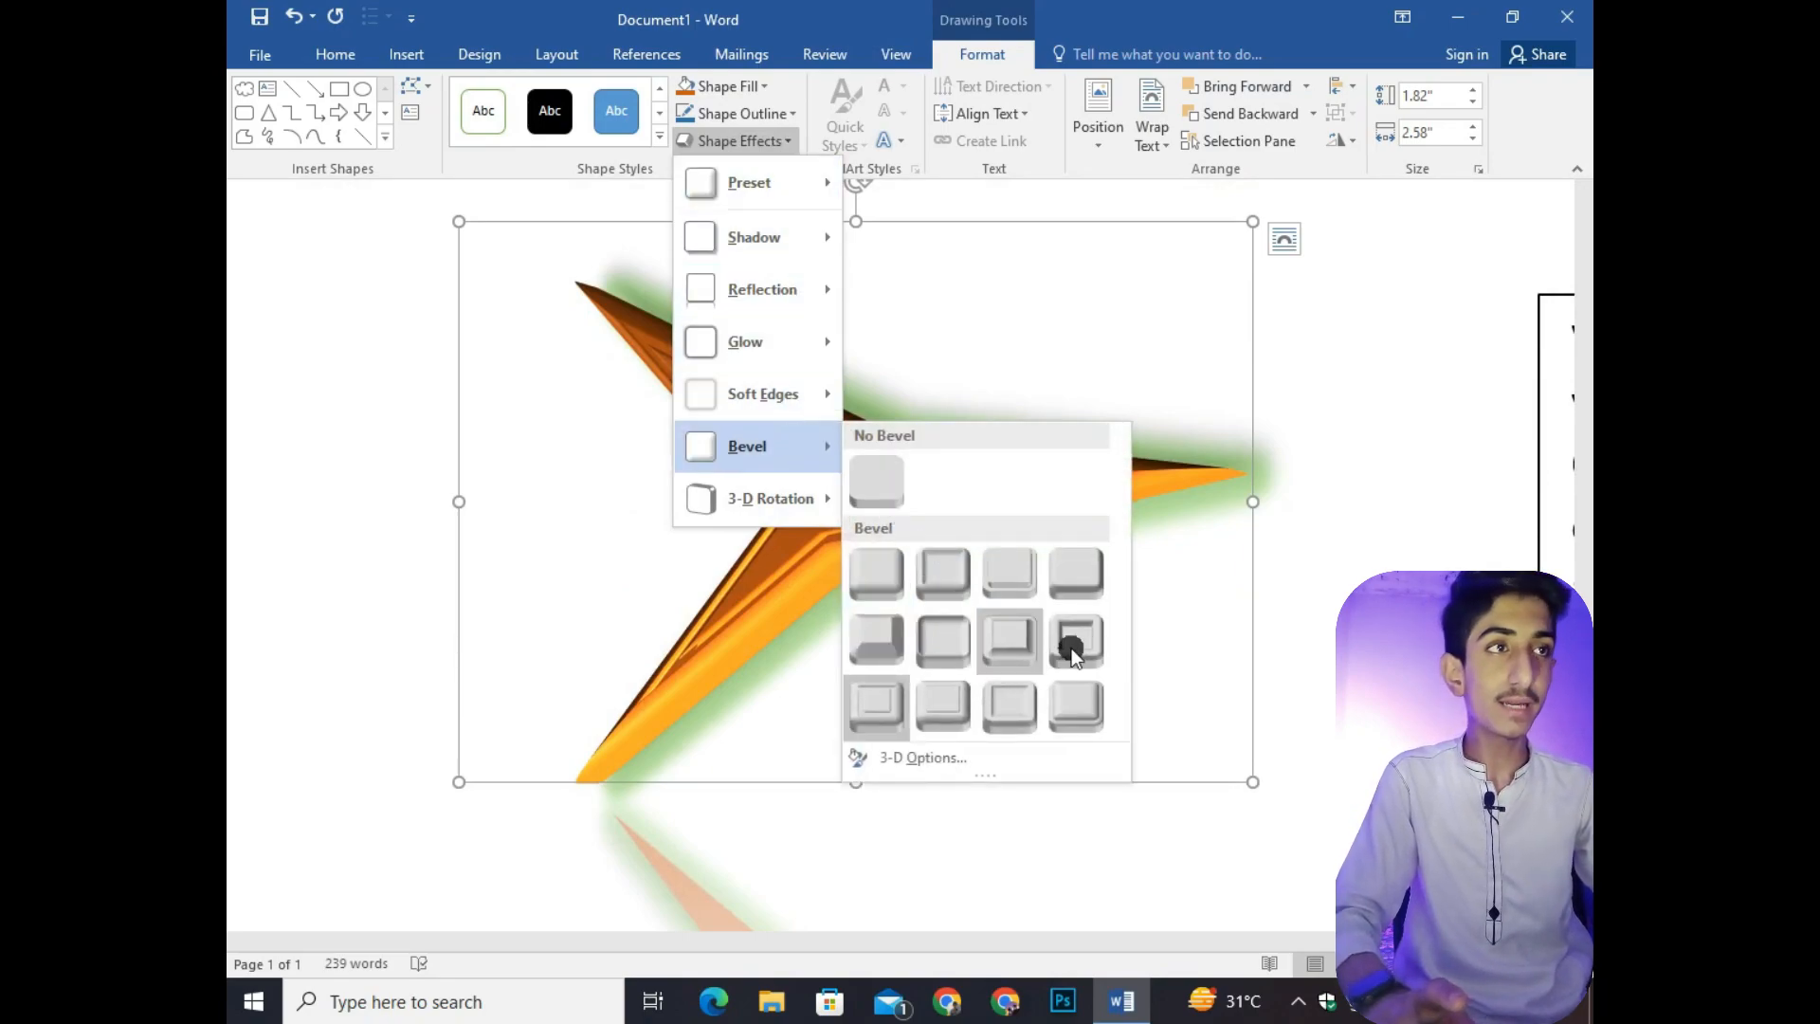
pyautogui.click(1008, 650)
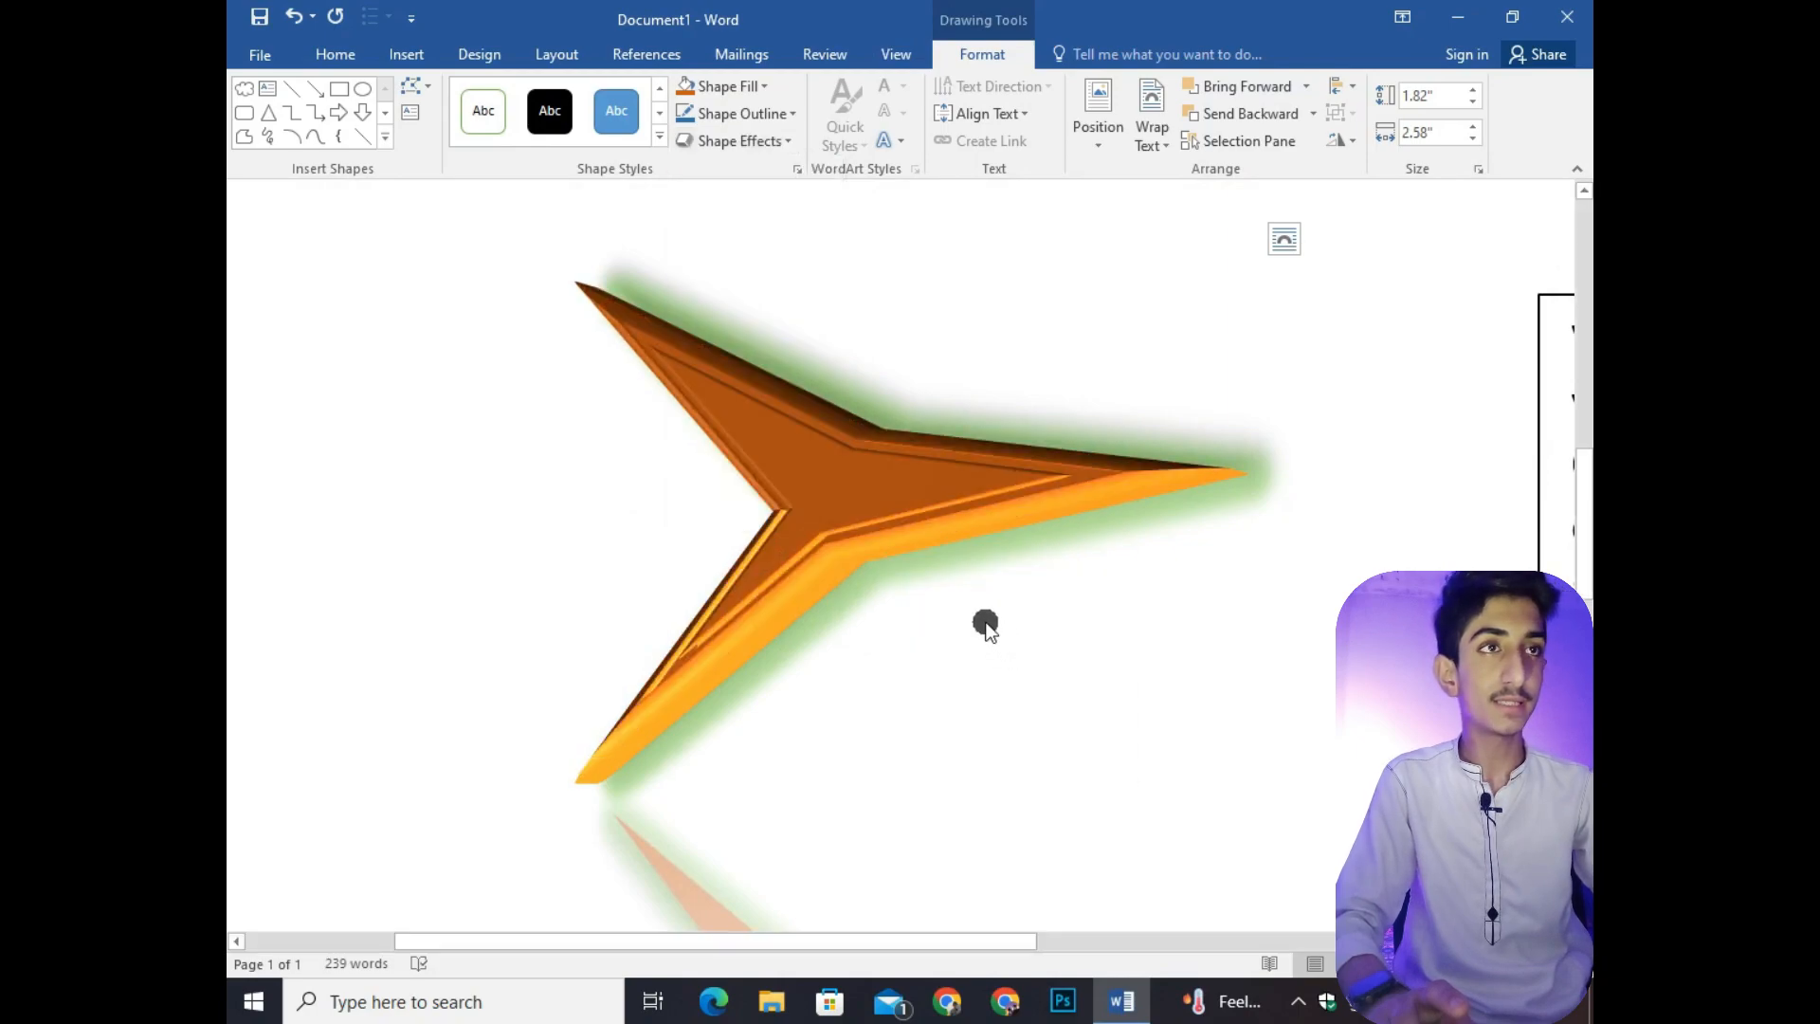
# Apply the first 3-D rotation in the second parallel row to the three-pointed arrow and review the shape with its reflection
pyautogui.click(770, 140)
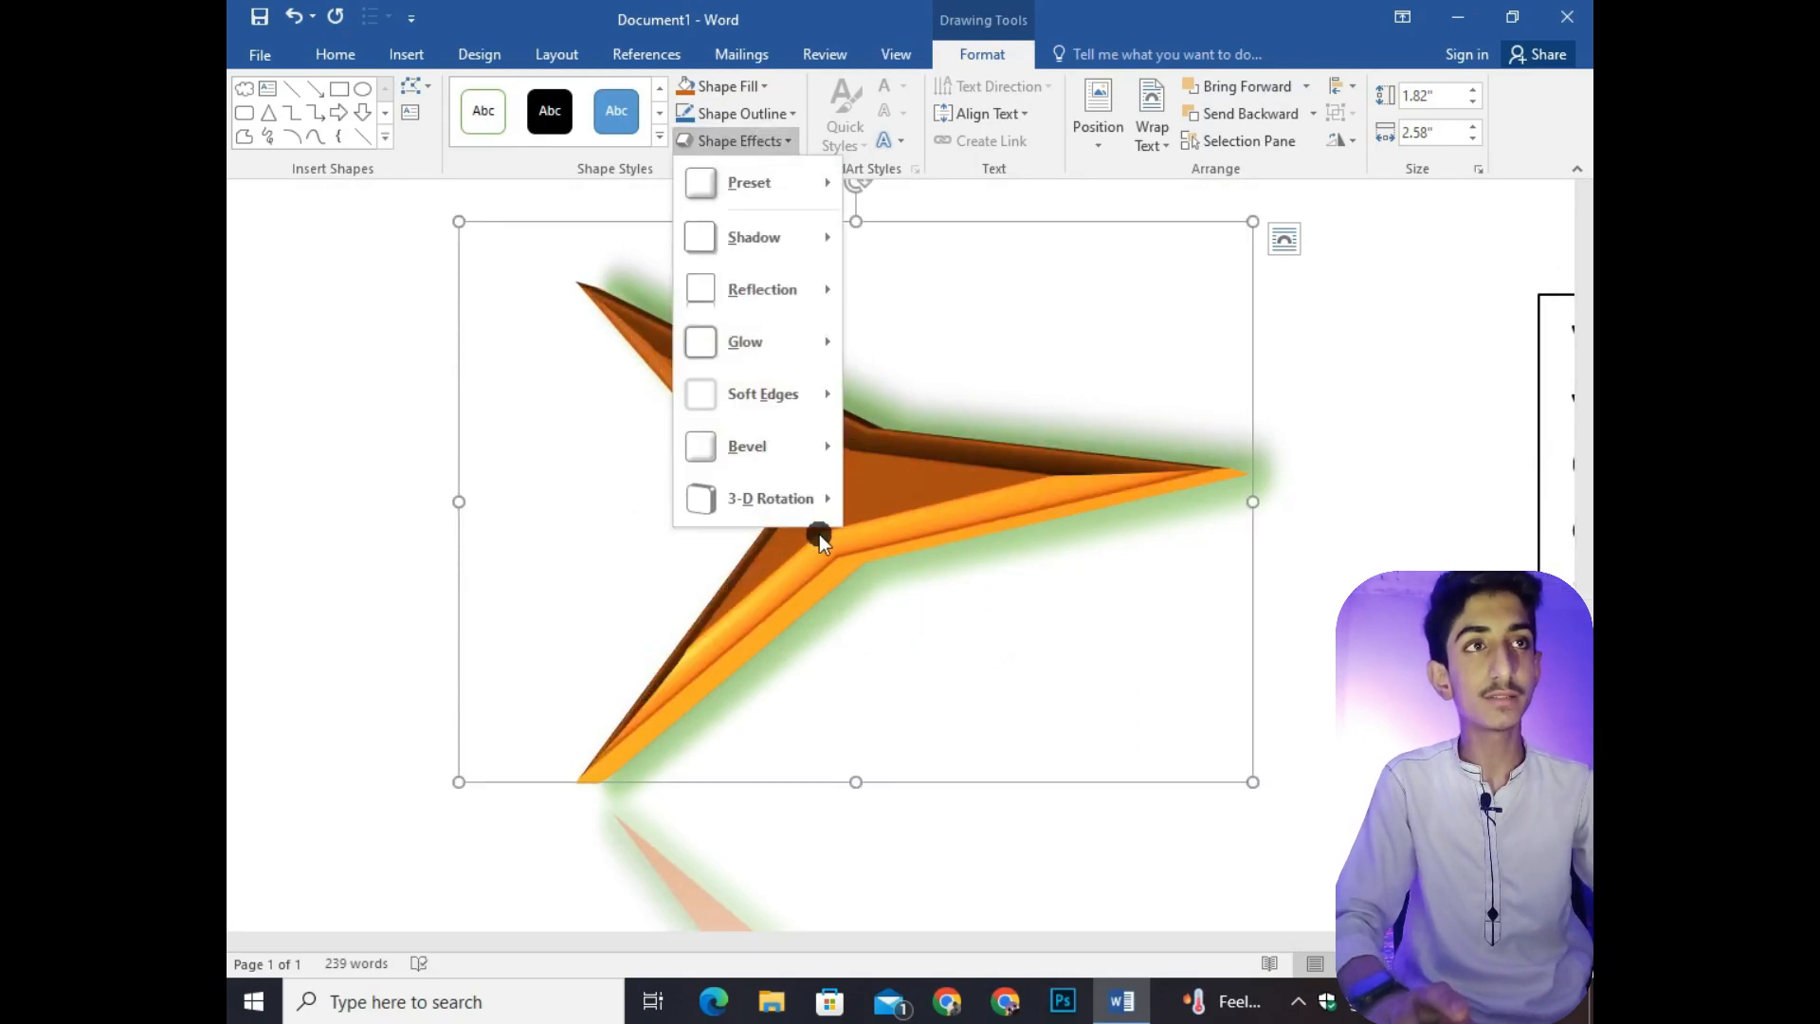
pyautogui.moveTo(802, 512)
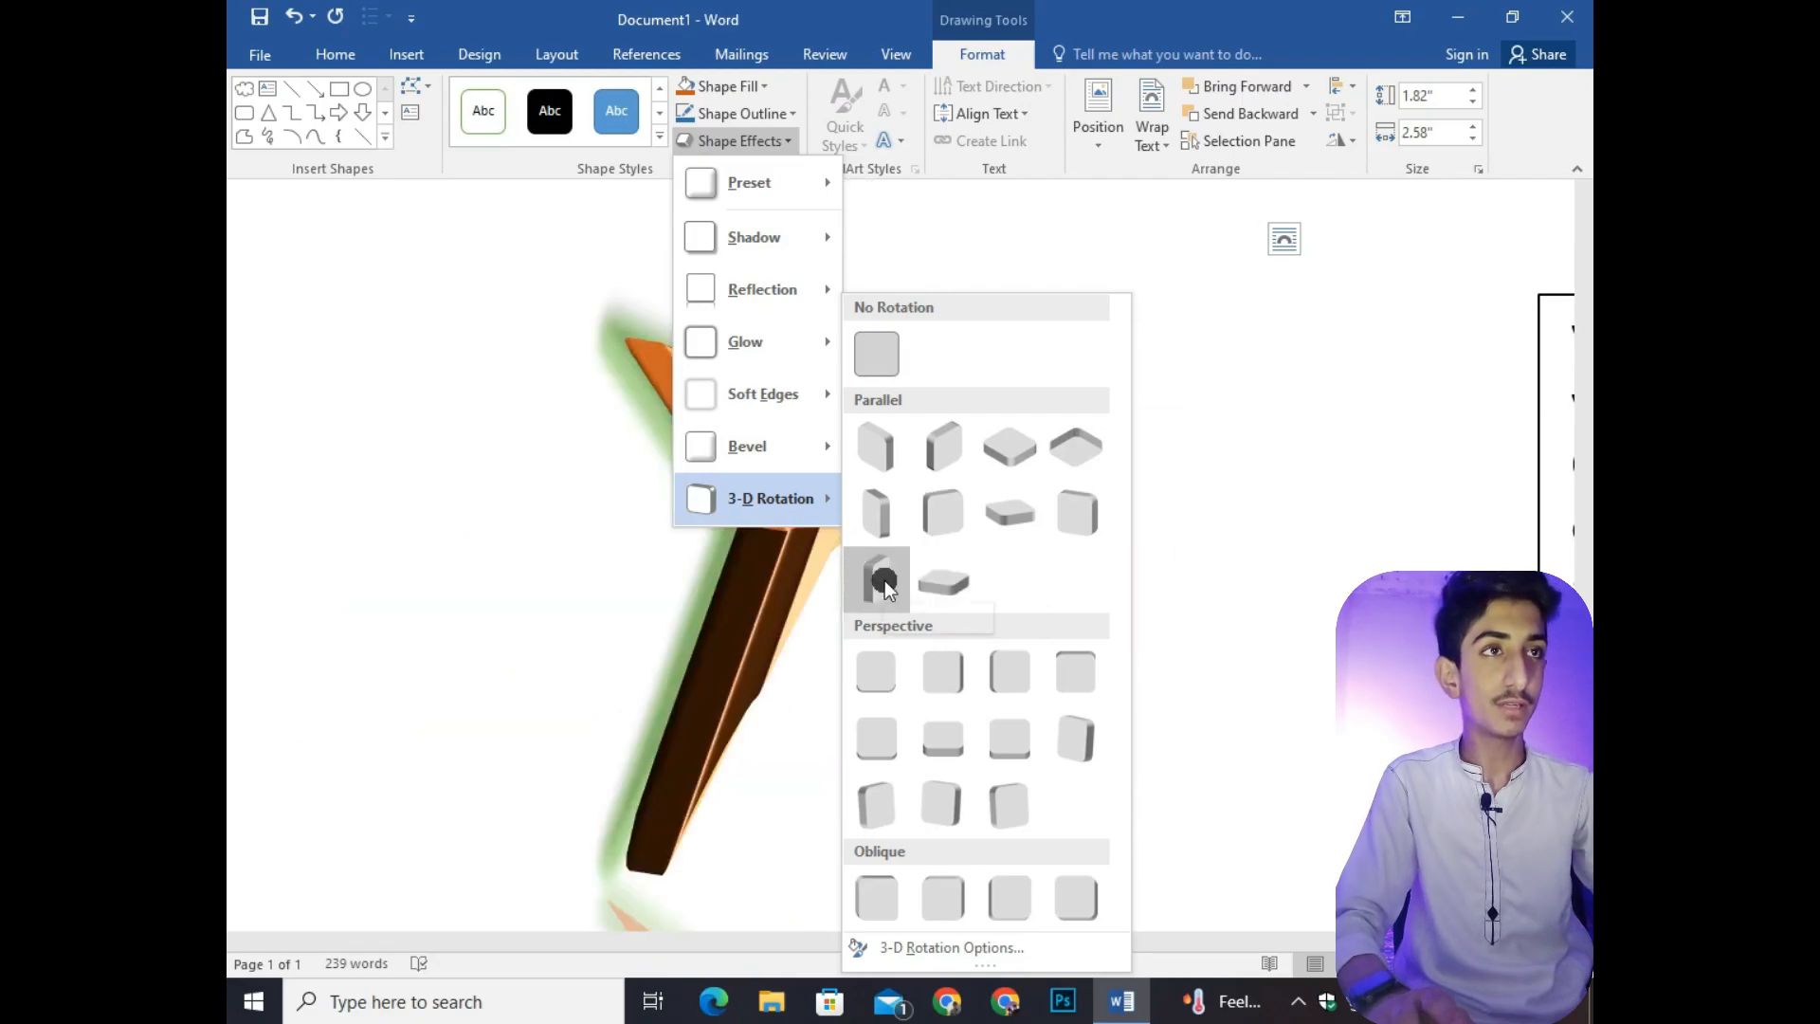
pyautogui.click(874, 517)
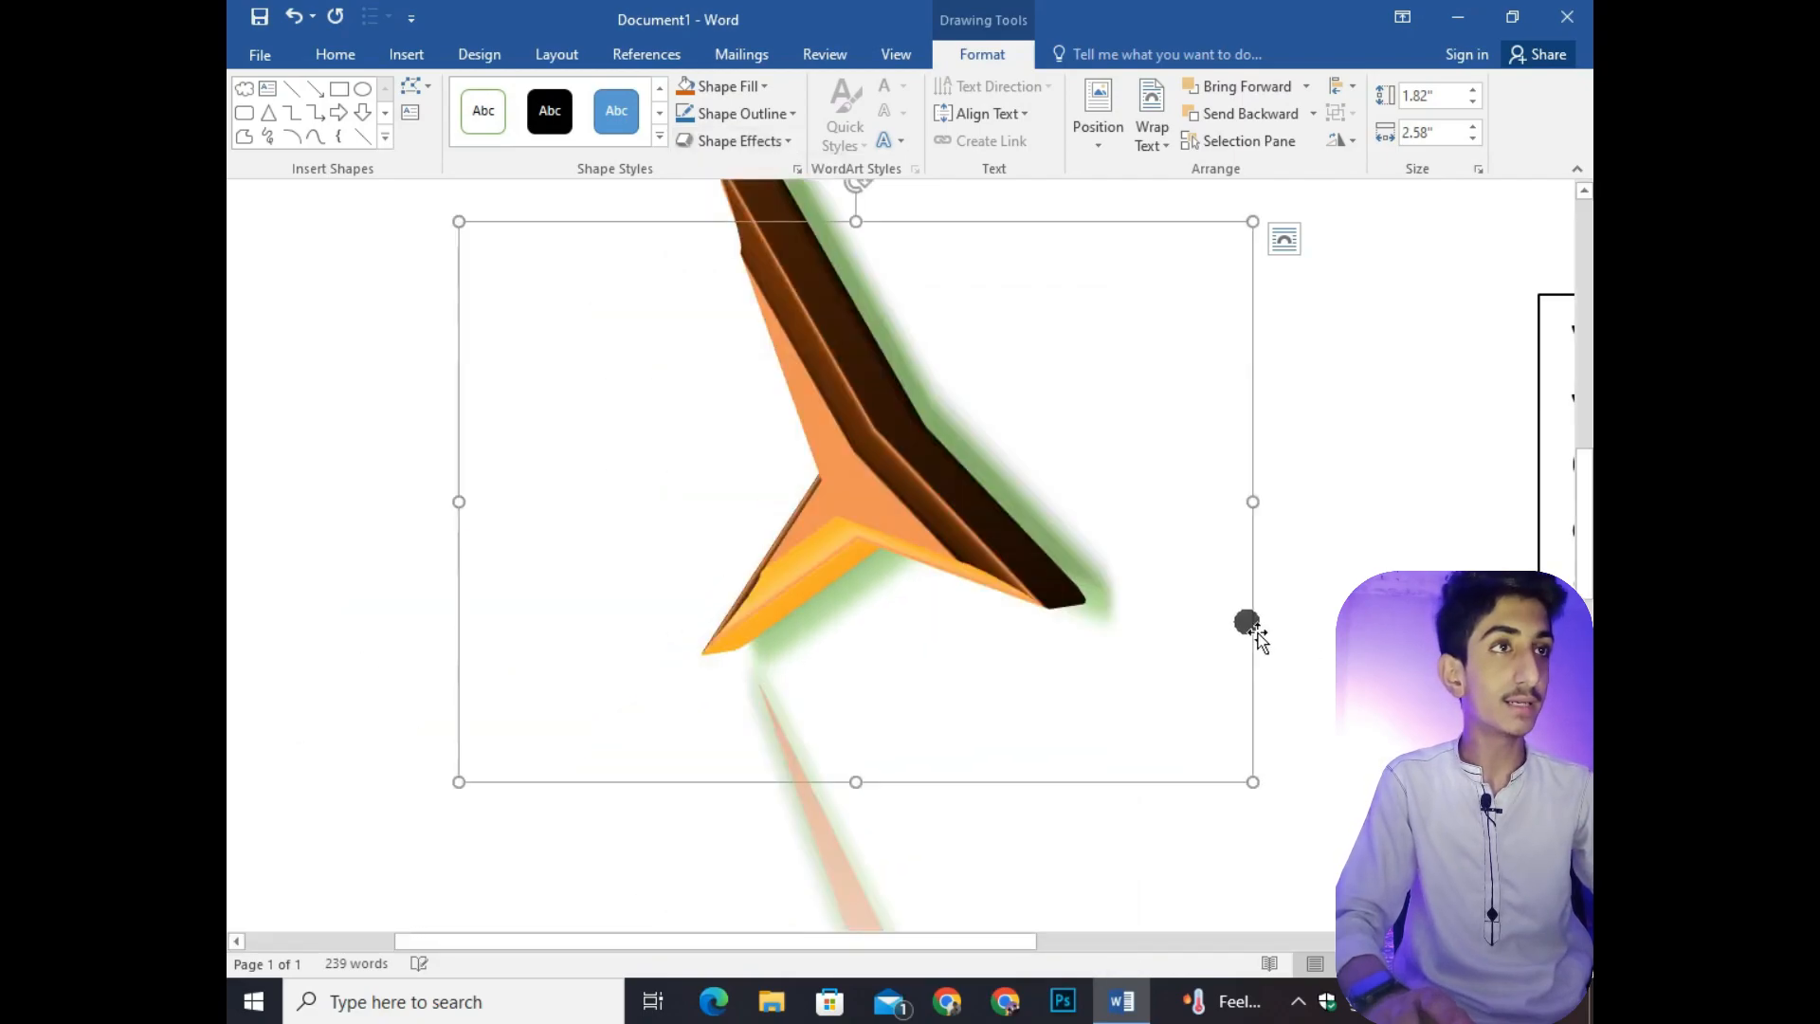
pyautogui.click(1098, 545)
pyautogui.scroll(-3, 1098, 540)
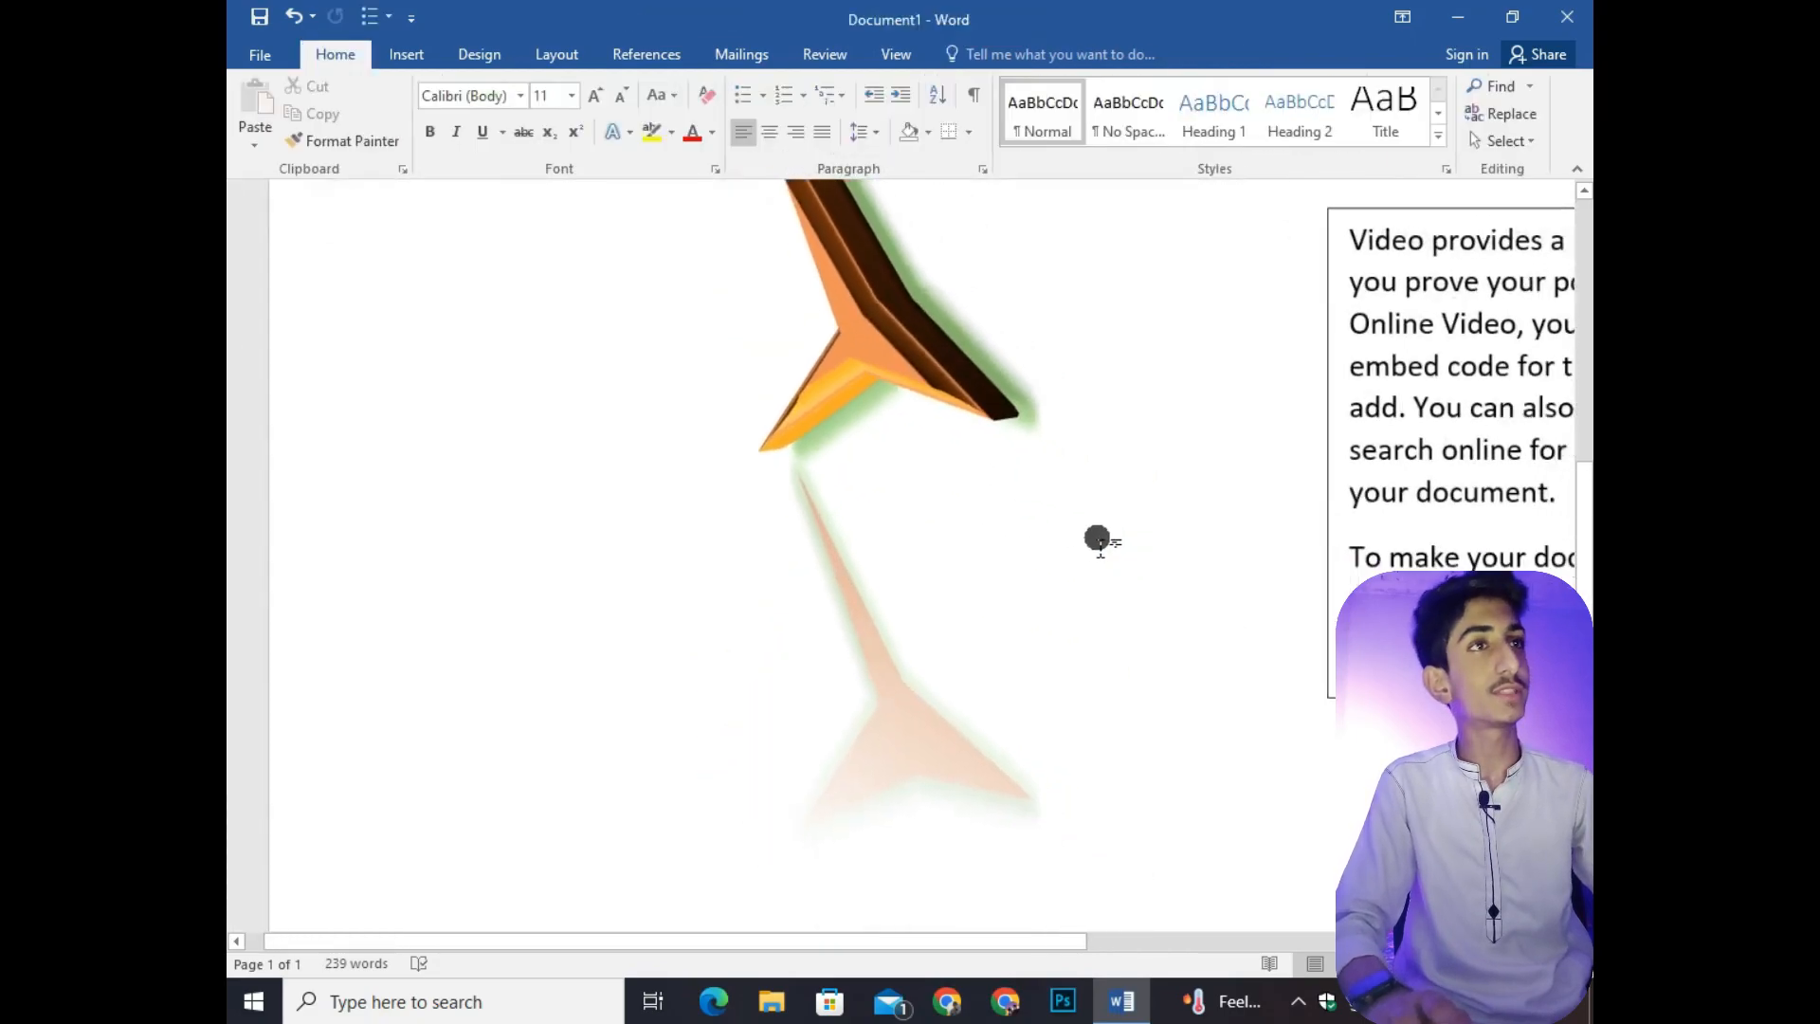
pyautogui.scroll(3, 866, 395)
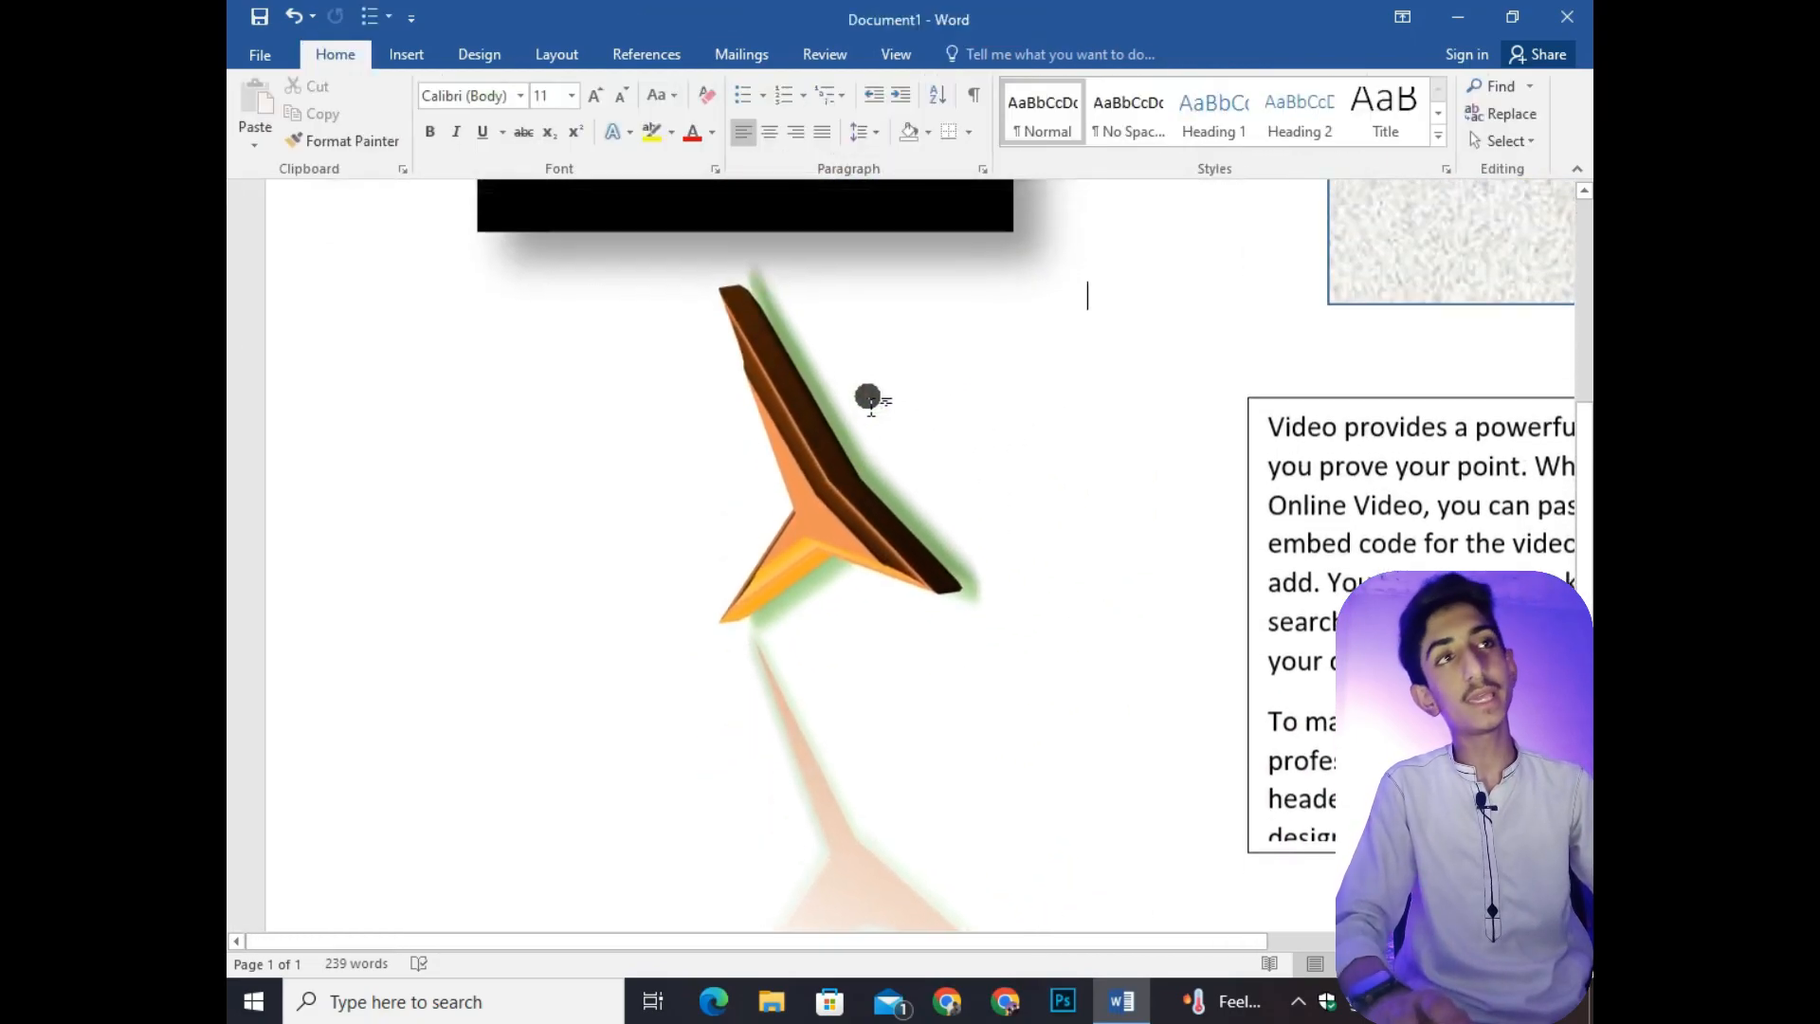
# Apply the gray WordArt quick style from the second row to the text from "Video provides" through "To make your document look"
pyautogui.click(807, 398)
pyautogui.click(959, 54)
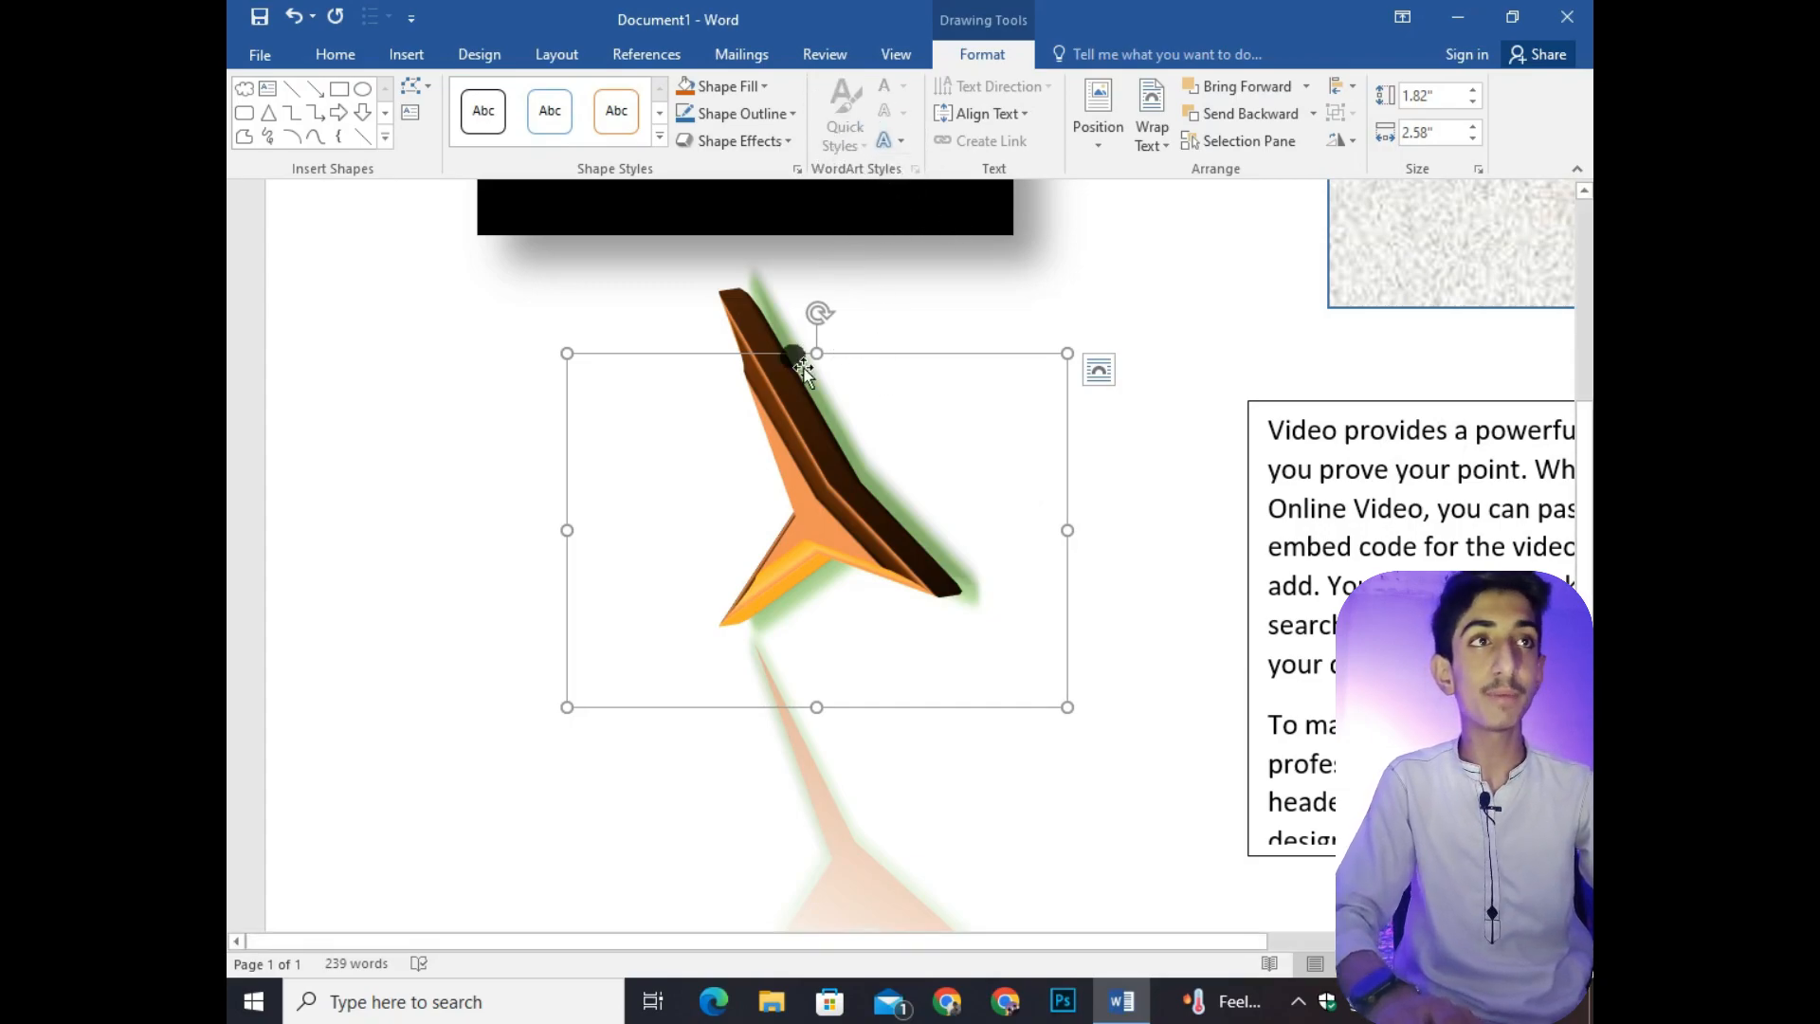
pyautogui.moveTo(1072, 962); pyautogui.dragTo(1344, 946)
pyautogui.moveTo(910, 418); pyautogui.dragTo(1291, 715)
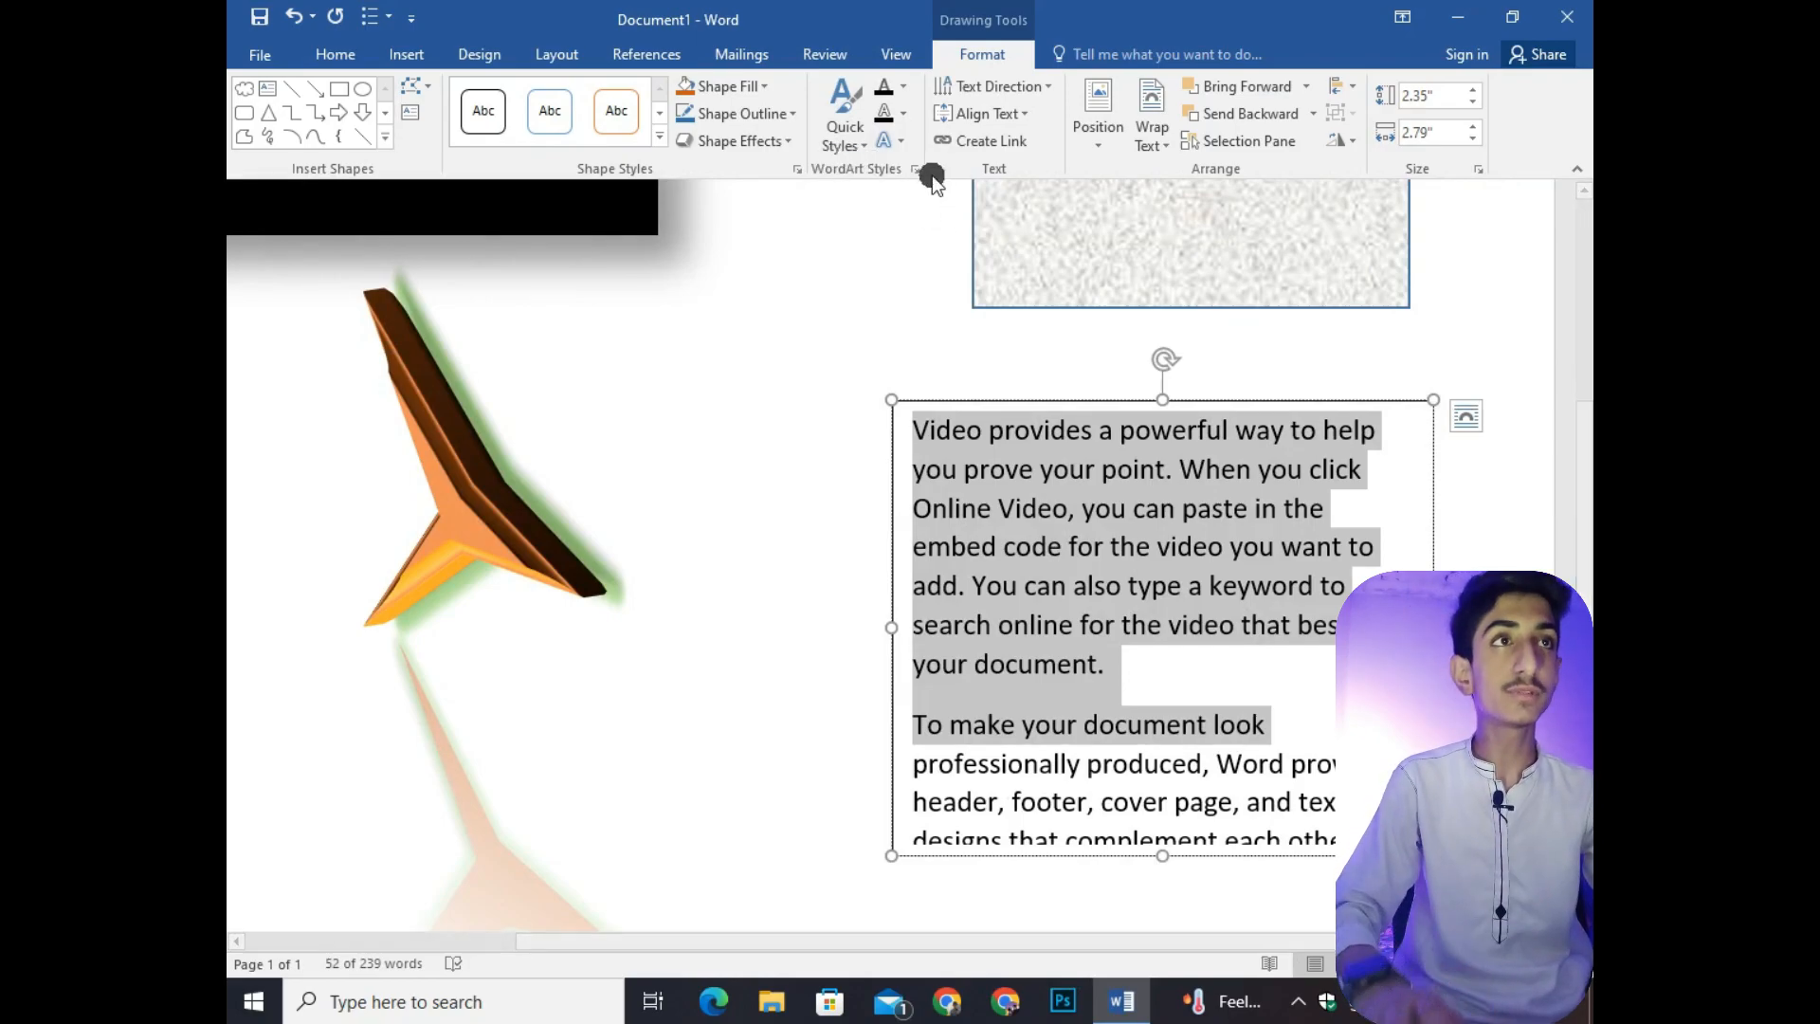
pyautogui.click(847, 124)
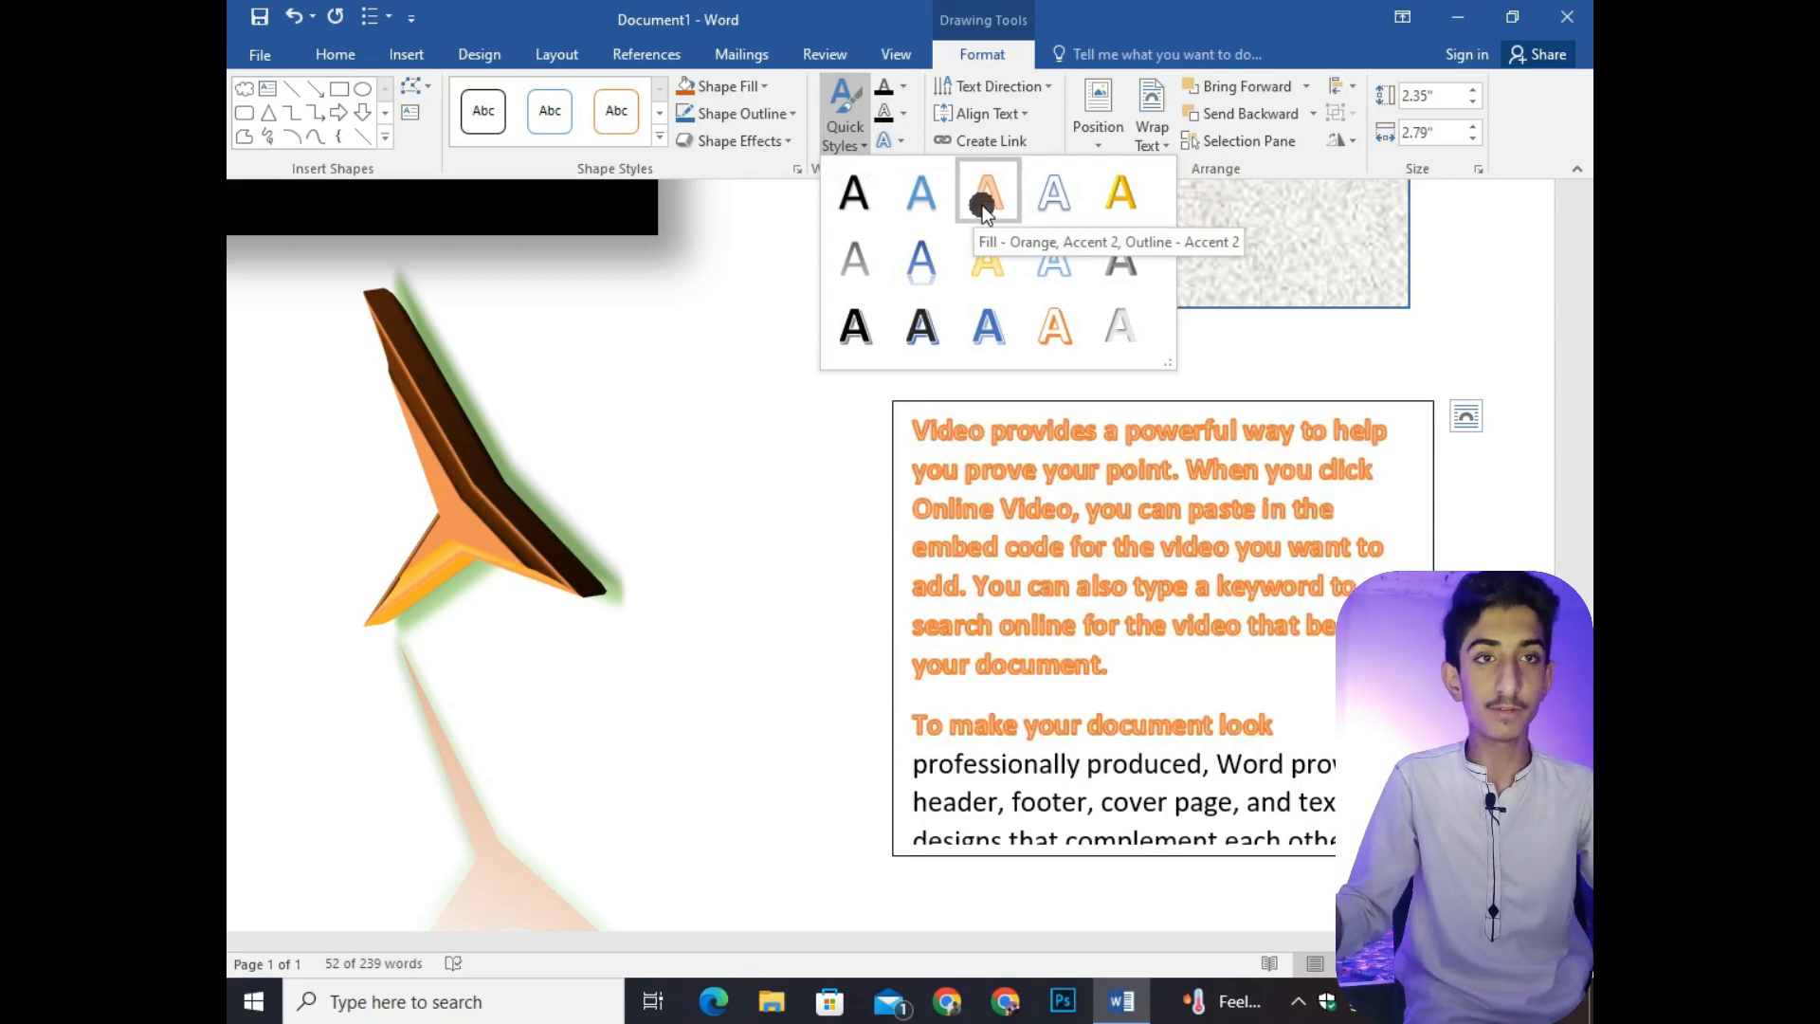
pyautogui.click(1114, 254)
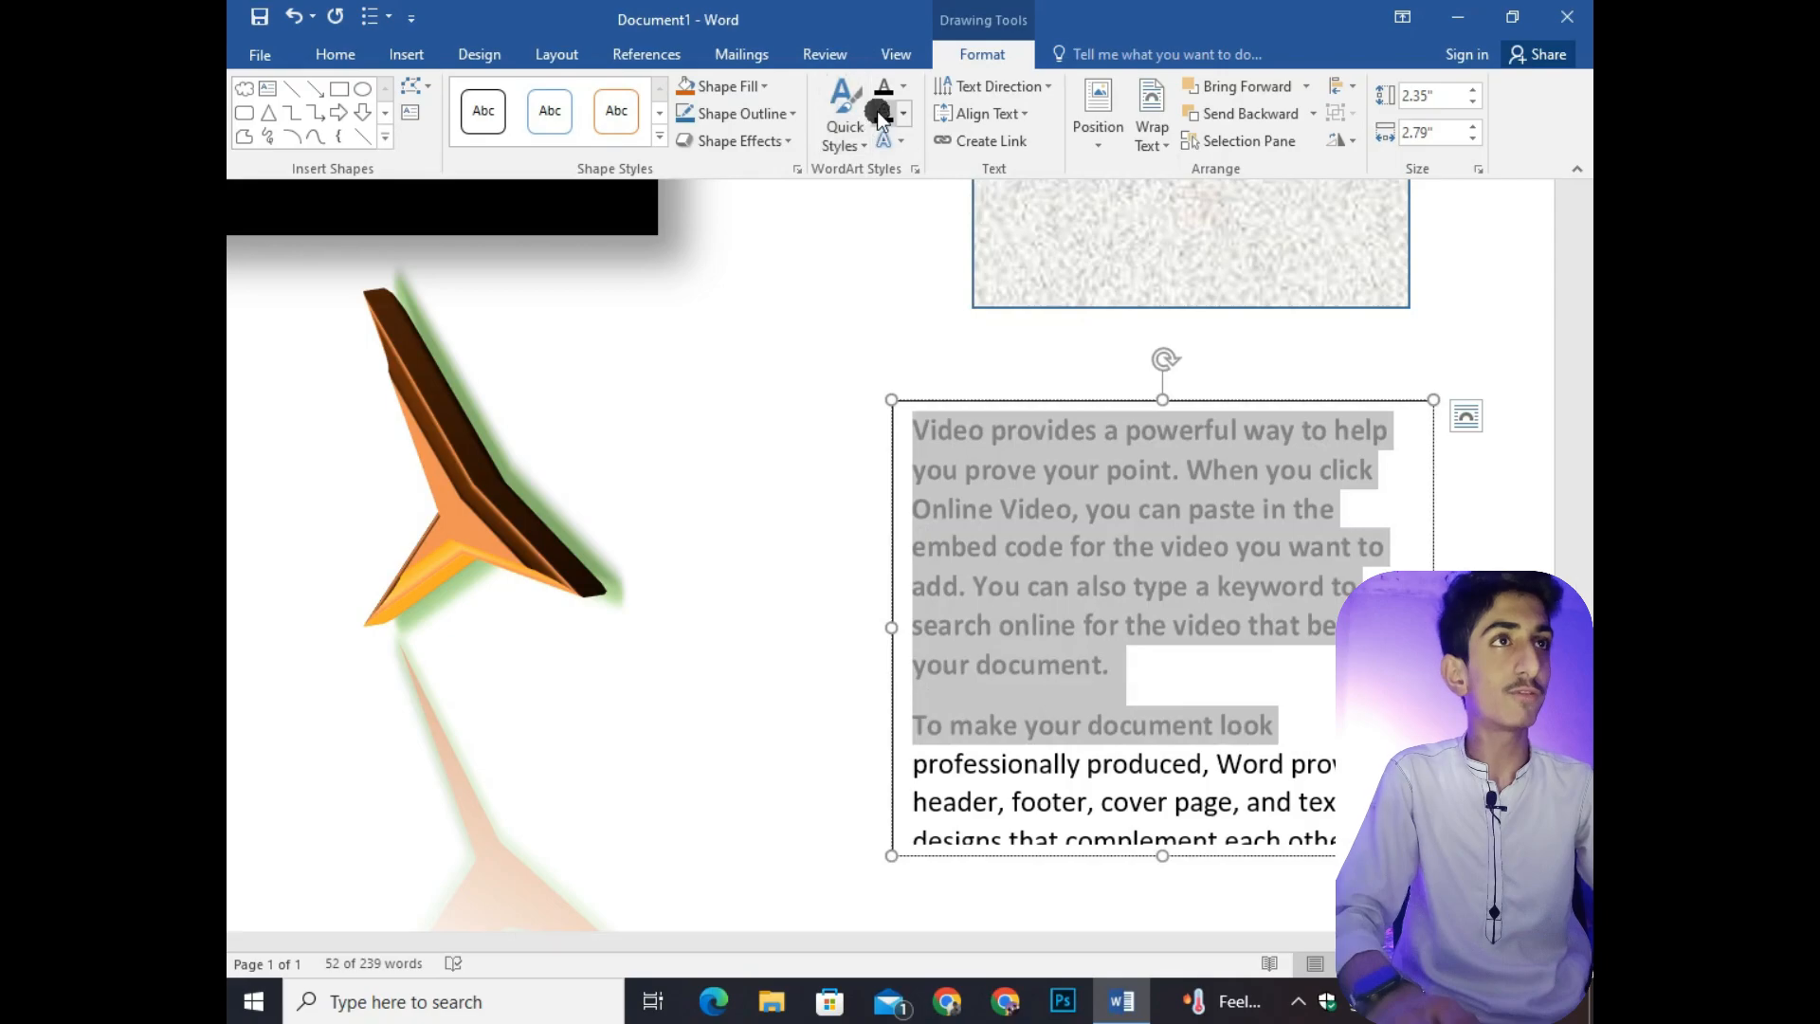
# Set the selected text's fill to the darkest blue-gray theme color and its outline to dark orange
pyautogui.click(899, 89)
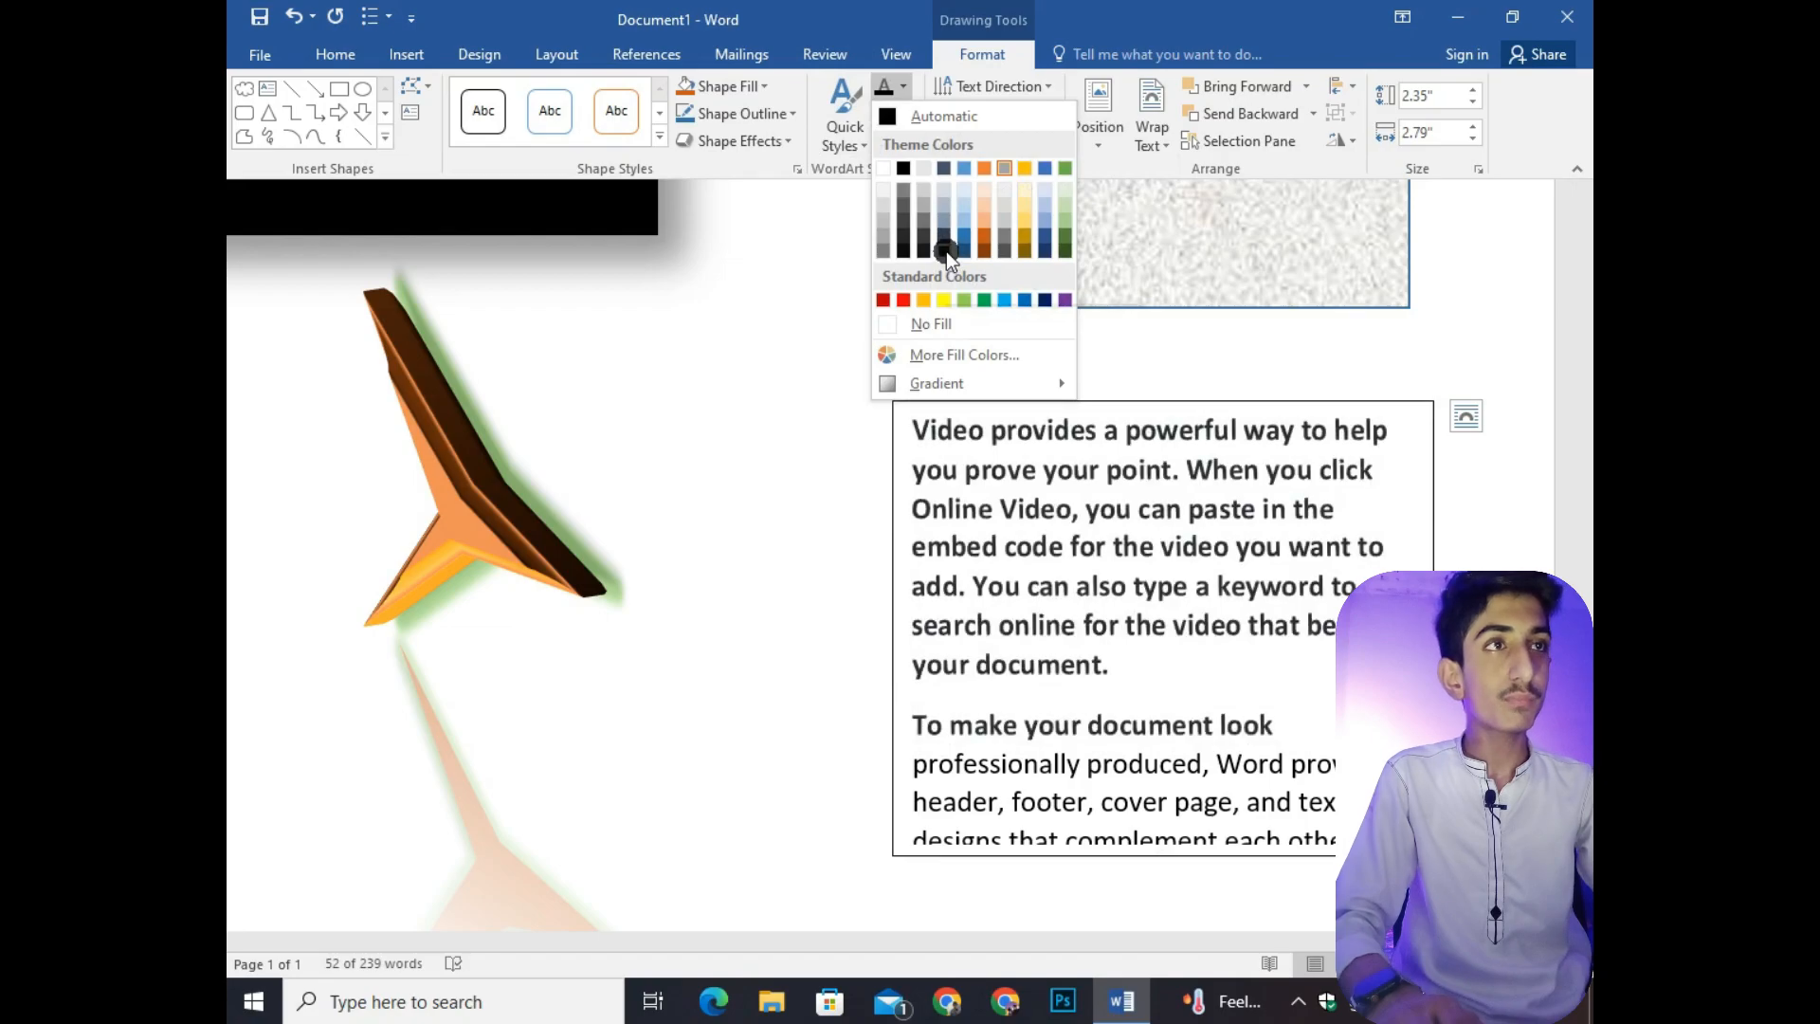
pyautogui.click(946, 252)
pyautogui.click(904, 113)
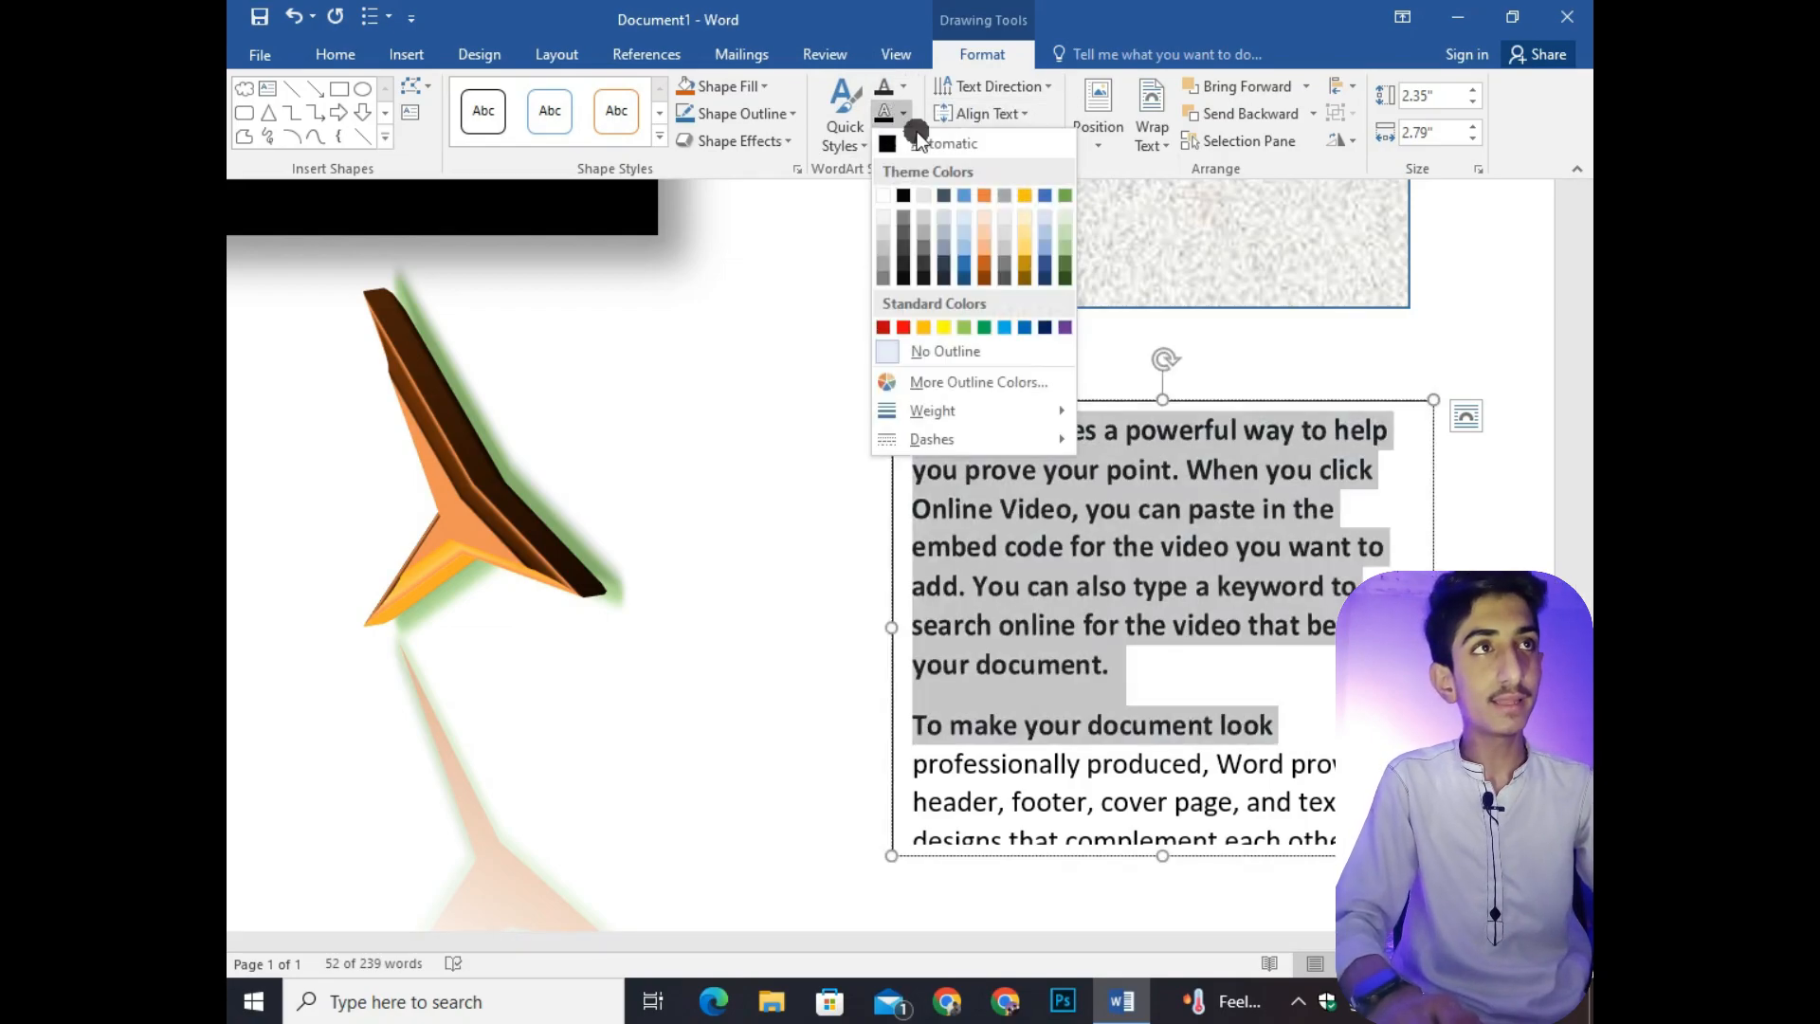
pyautogui.click(985, 262)
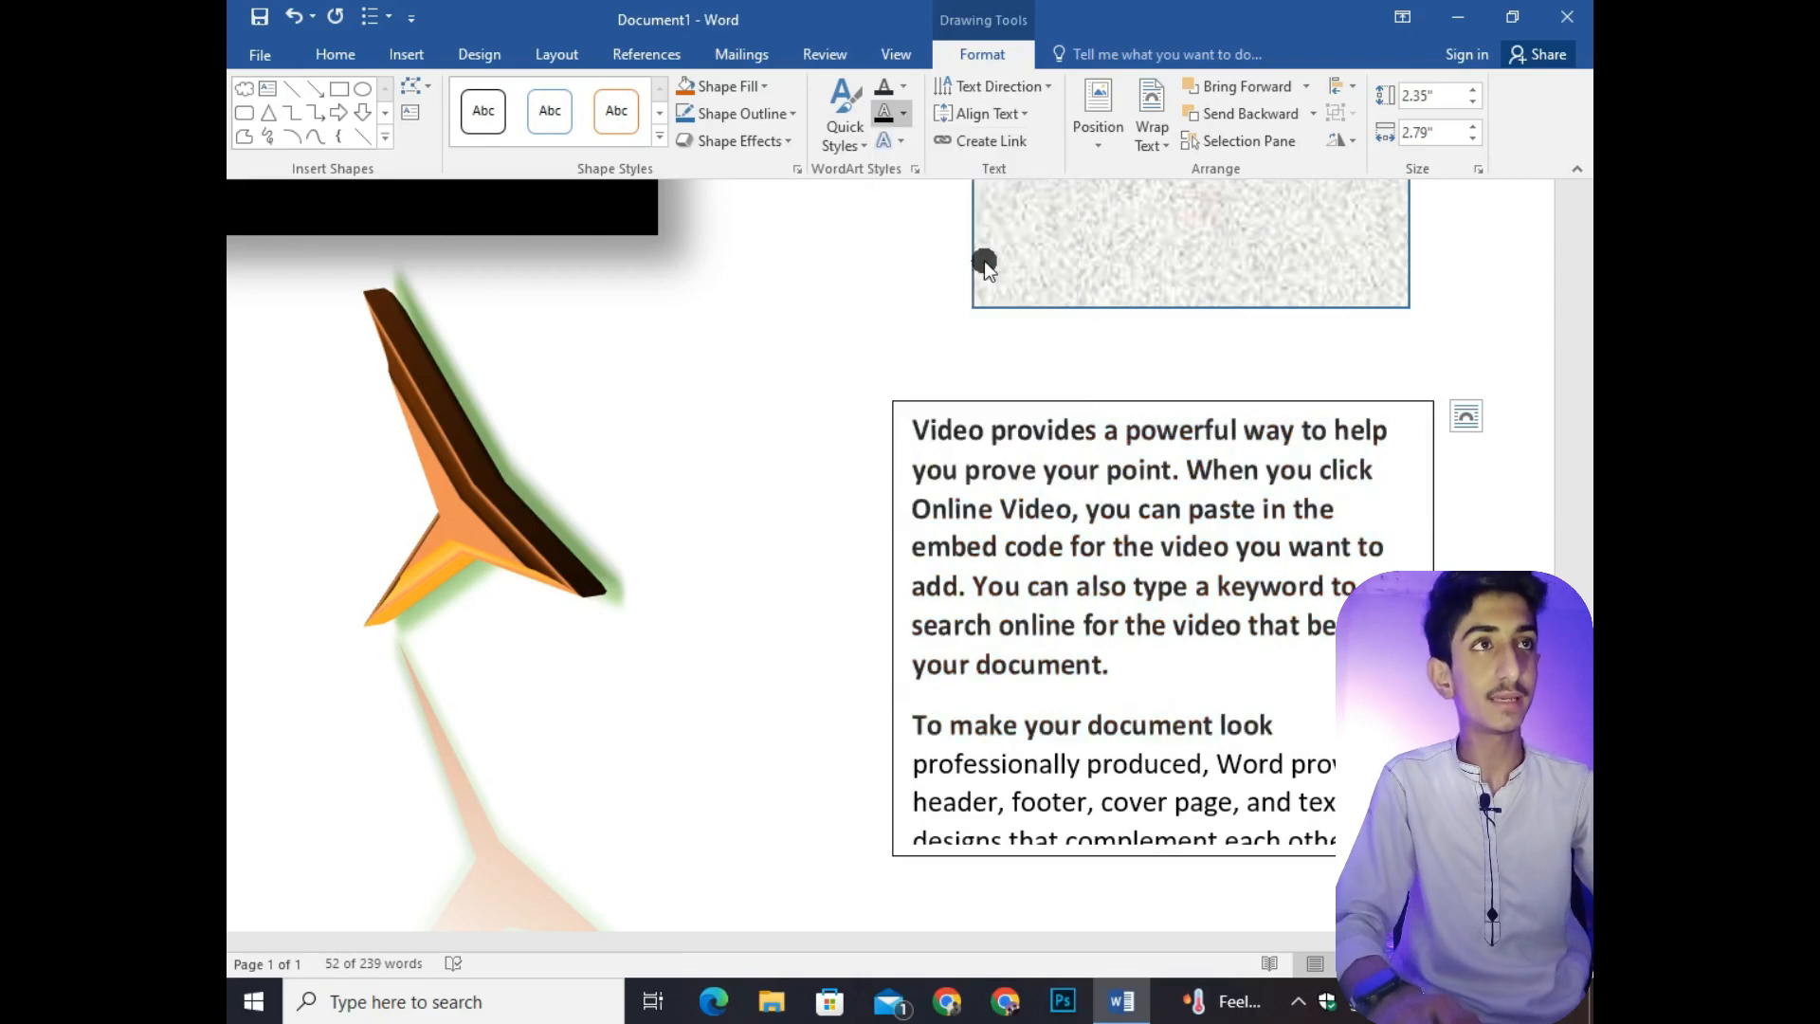
# Apply a Warp text transform to the text box that narrows the lines toward the top and widens them toward the bottom
pyautogui.click(900, 144)
pyautogui.moveTo(936, 192)
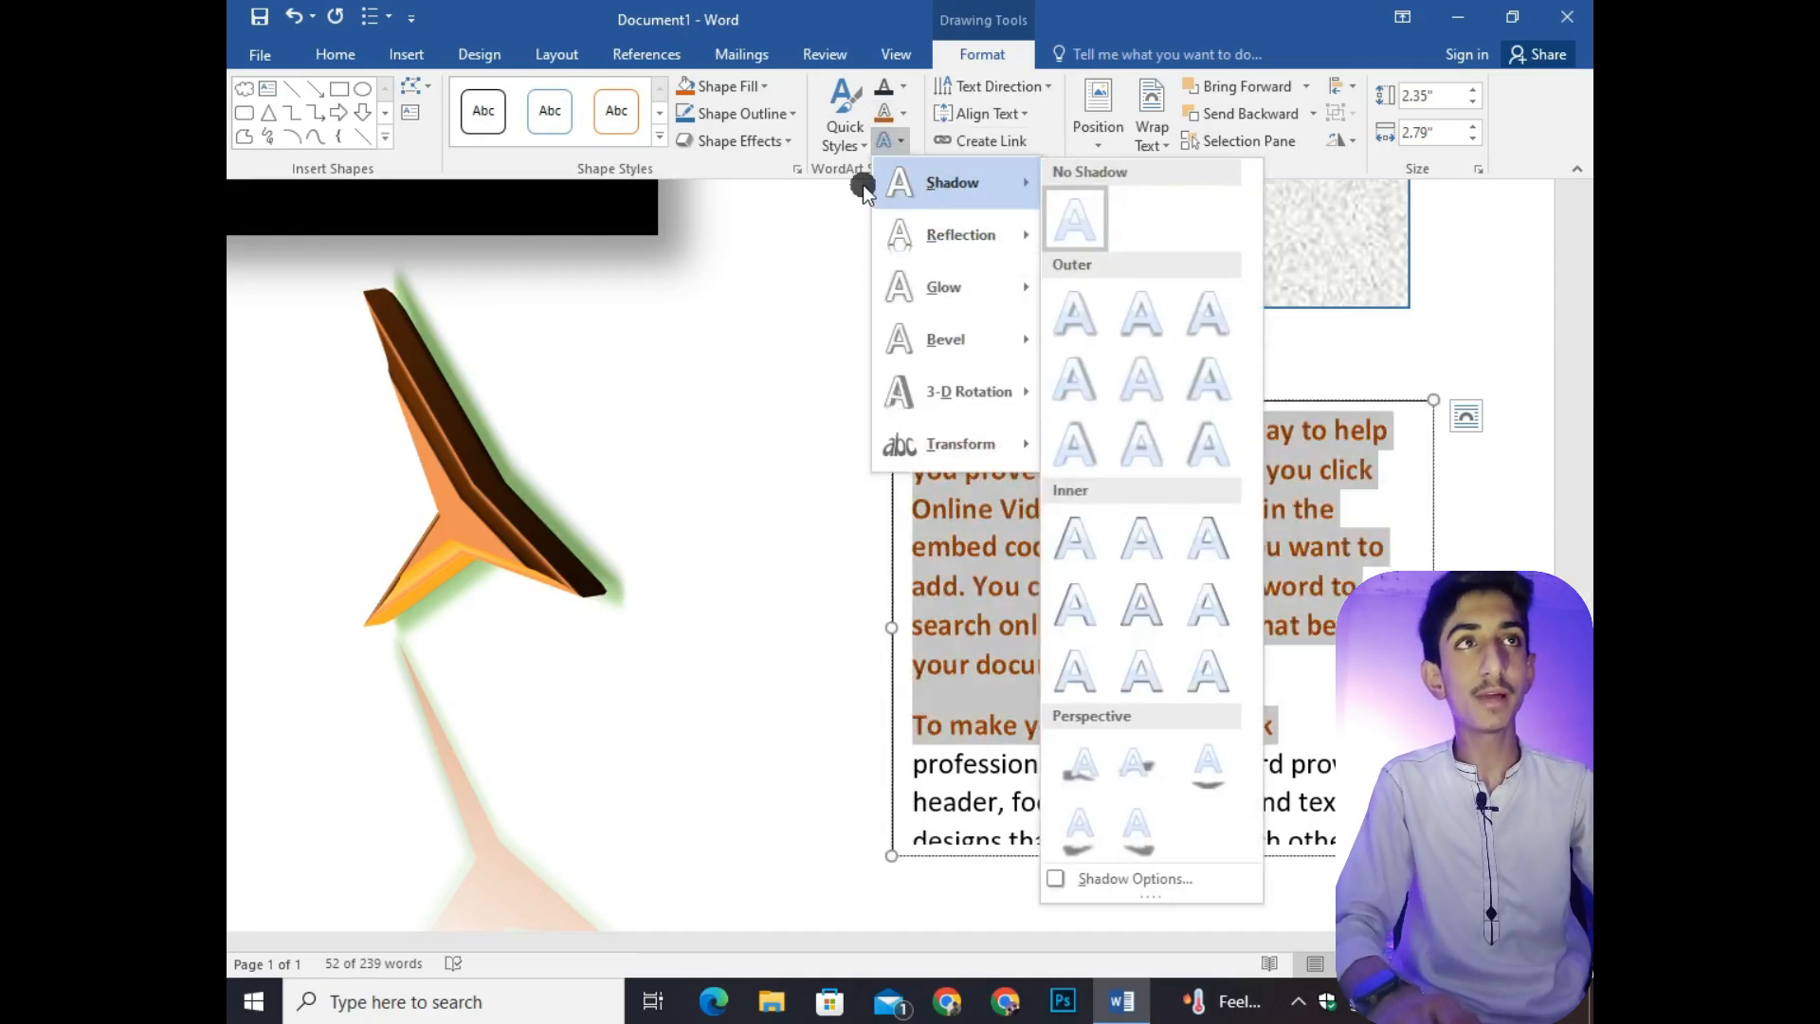
pyautogui.click(915, 147)
pyautogui.click(905, 142)
pyautogui.moveTo(913, 167)
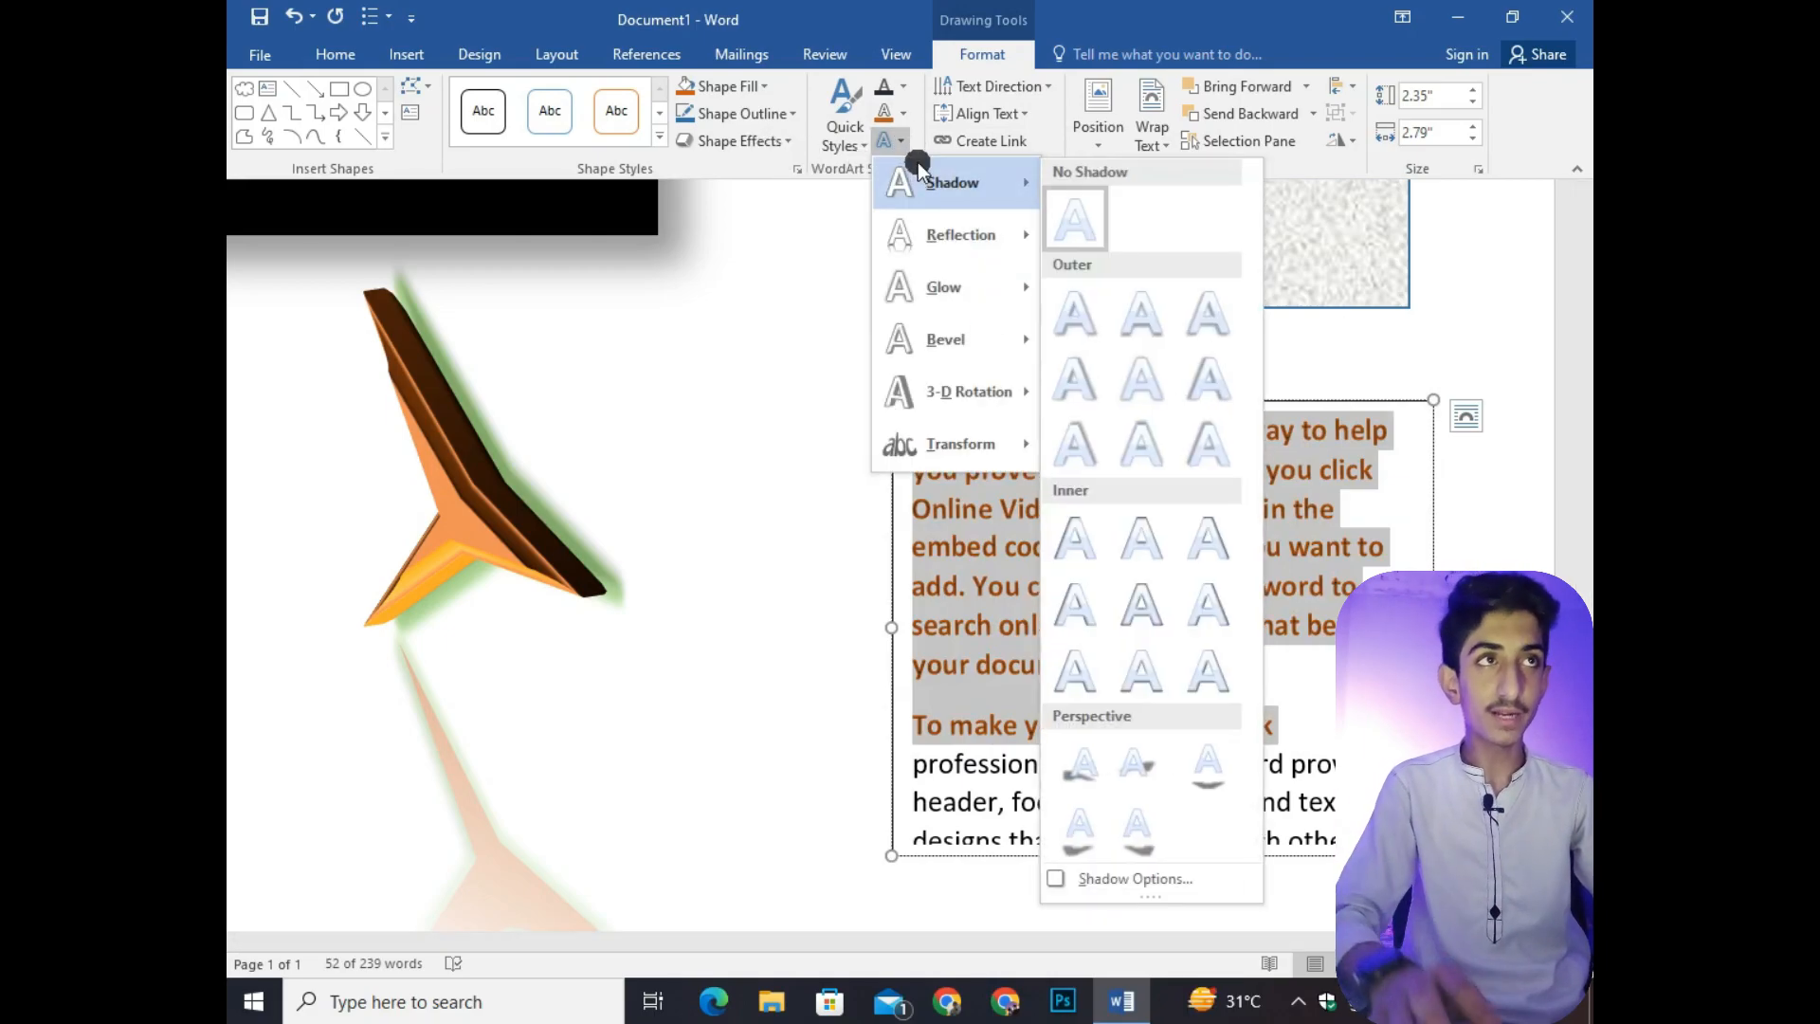
pyautogui.moveTo(967, 343)
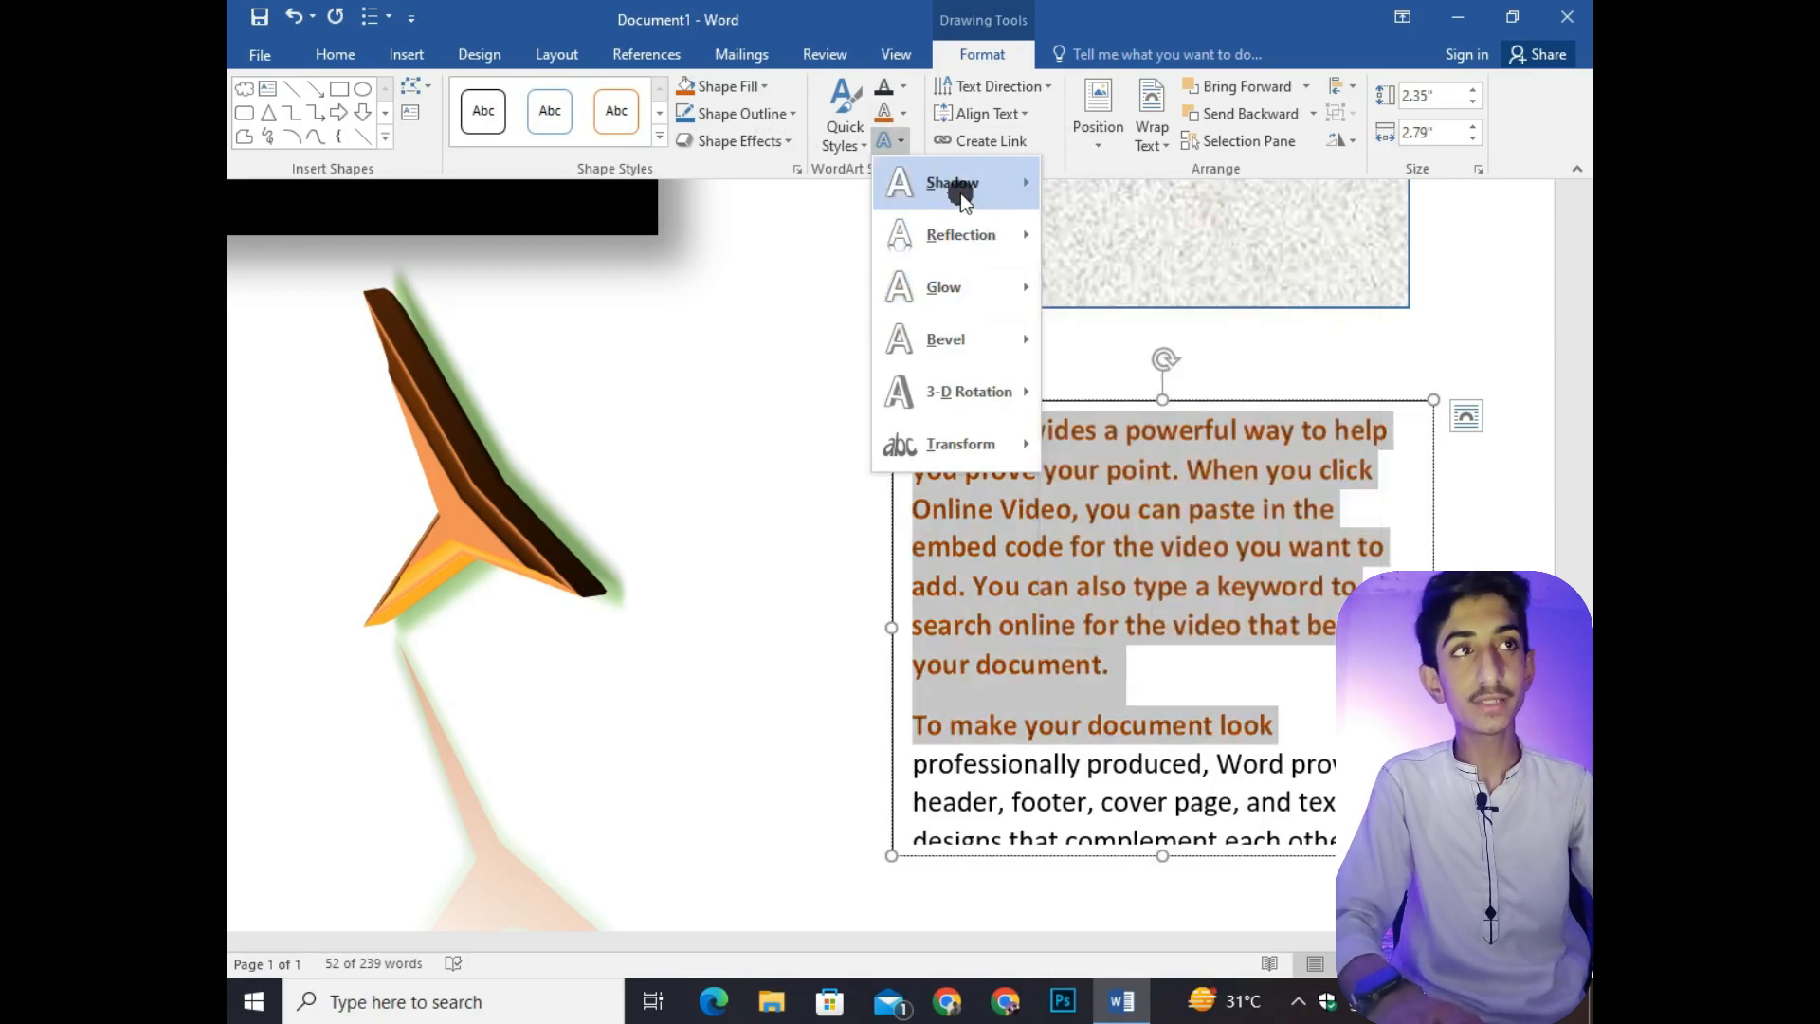
pyautogui.moveTo(975, 446)
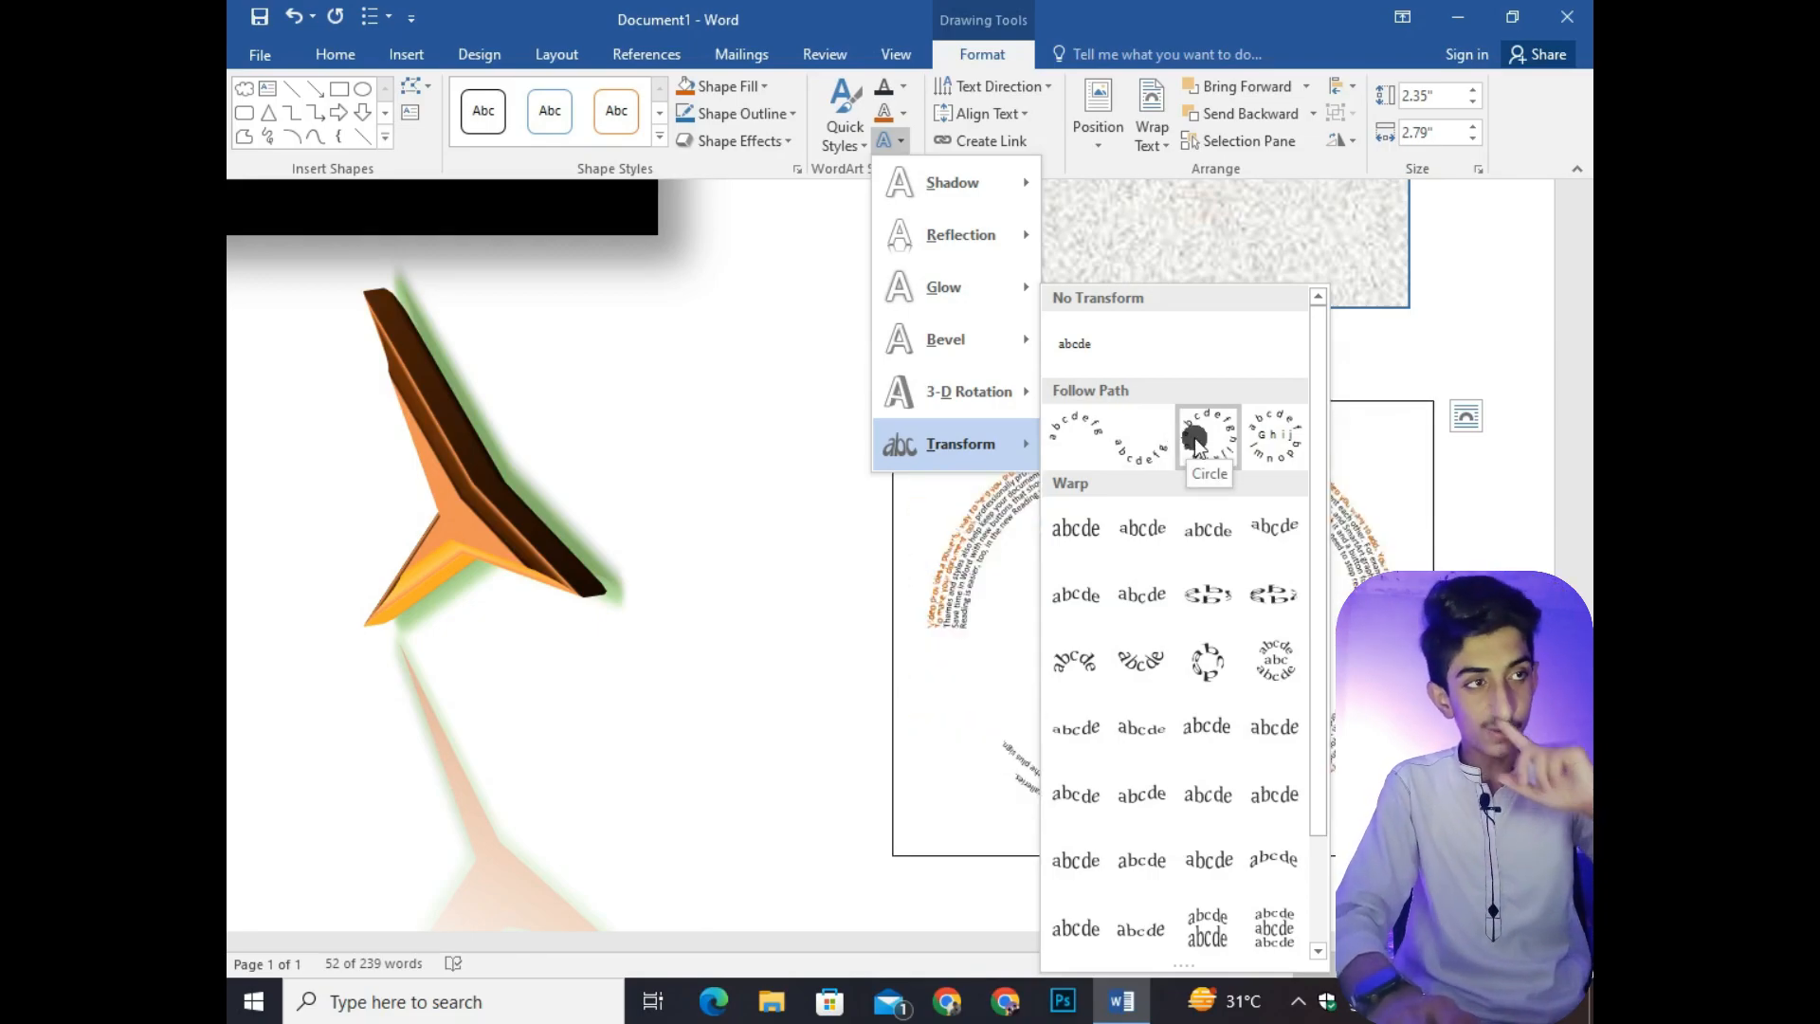
pyautogui.scroll(-2, 1138, 569)
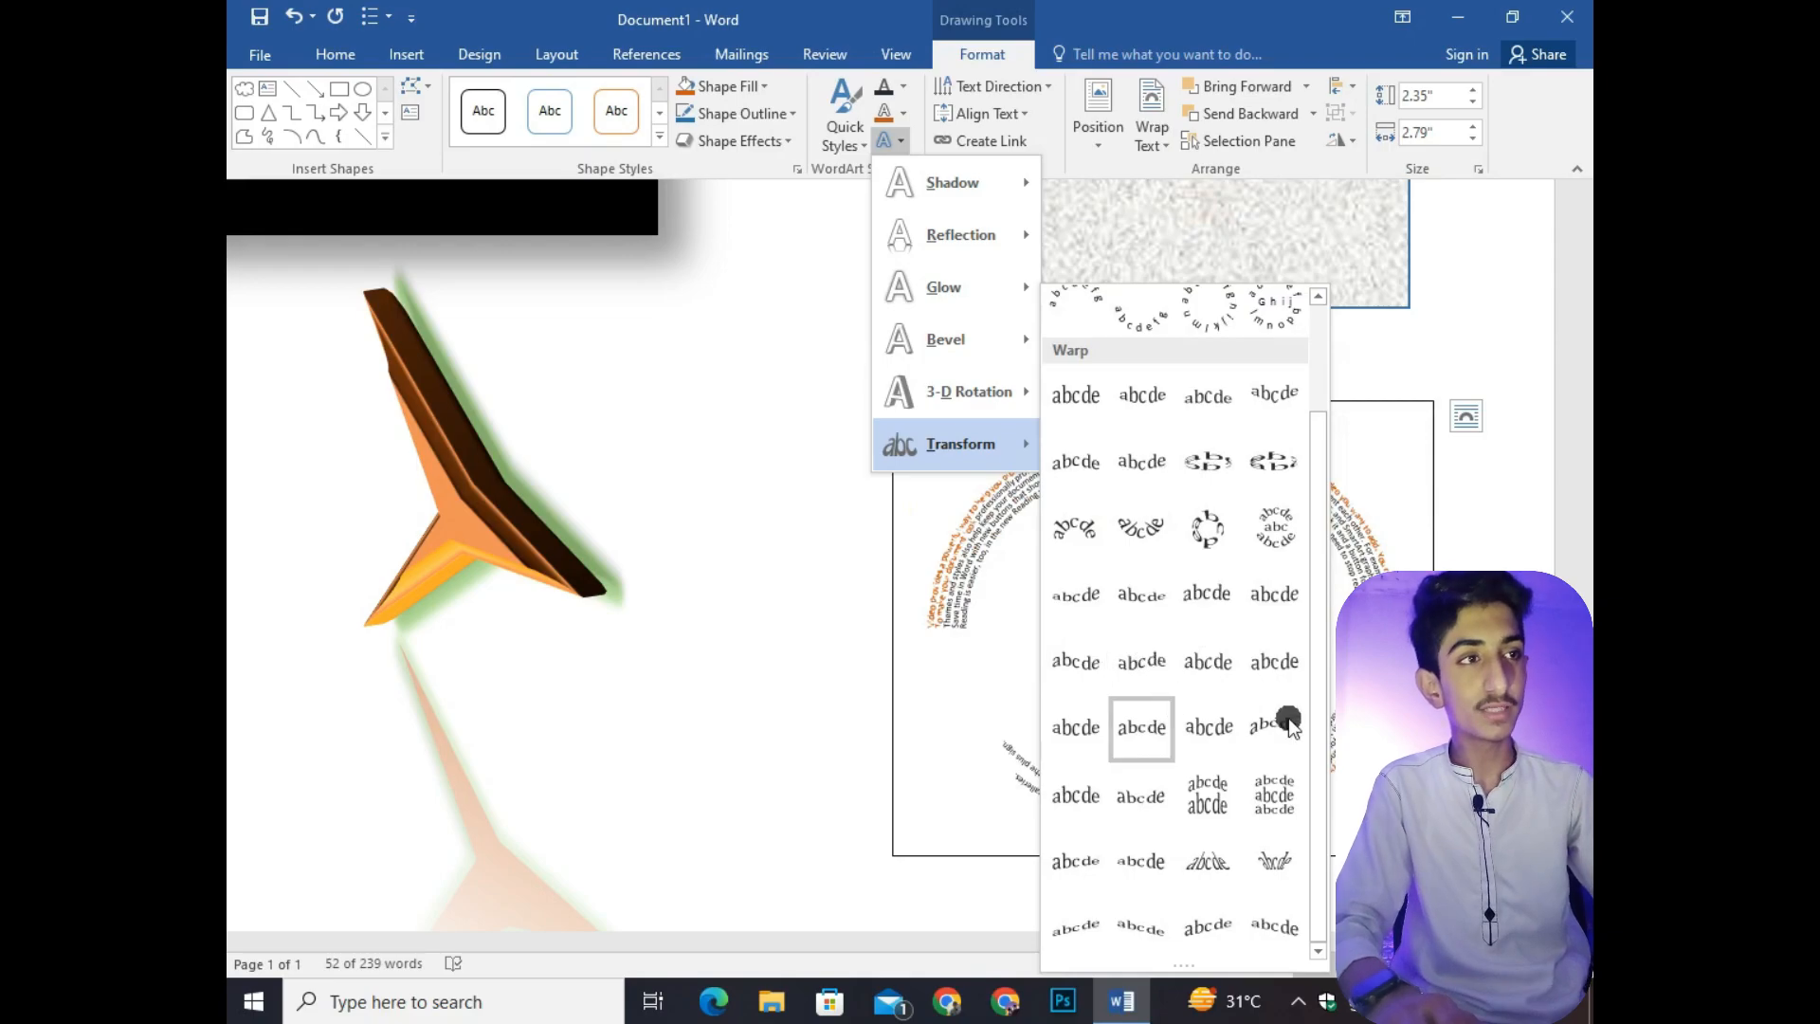
pyautogui.click(1215, 866)
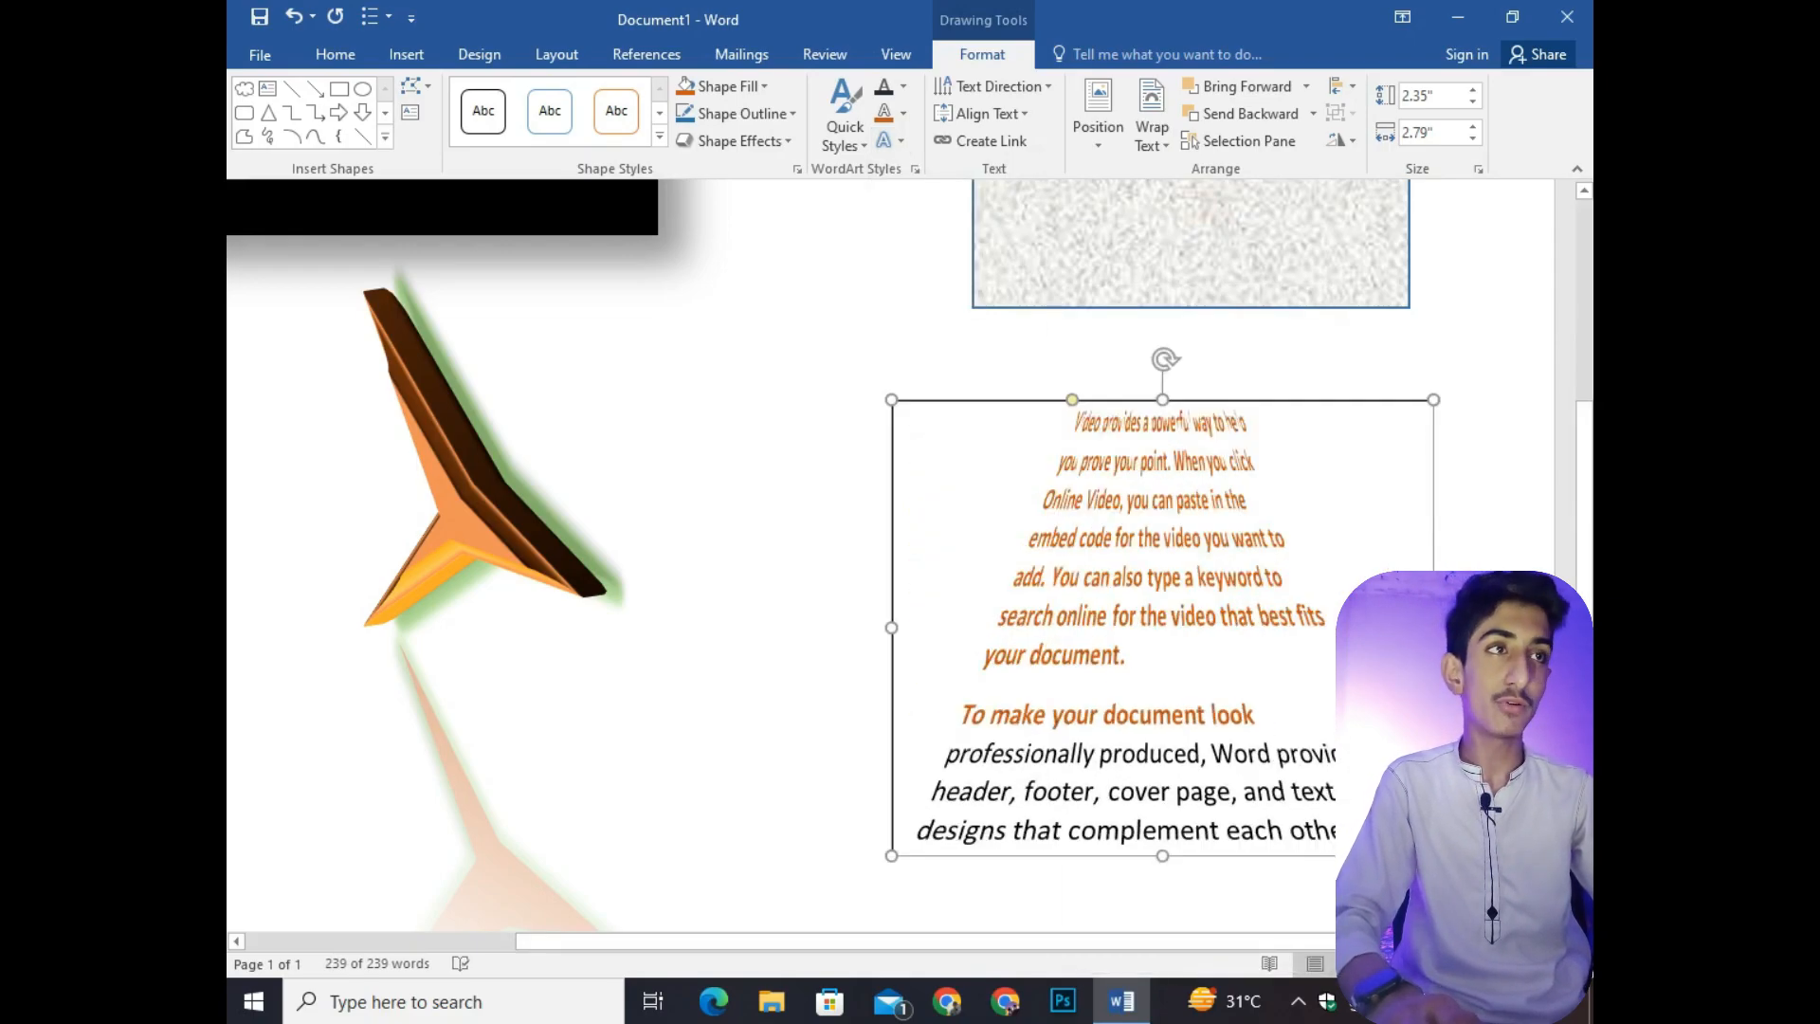
pyautogui.click(731, 298)
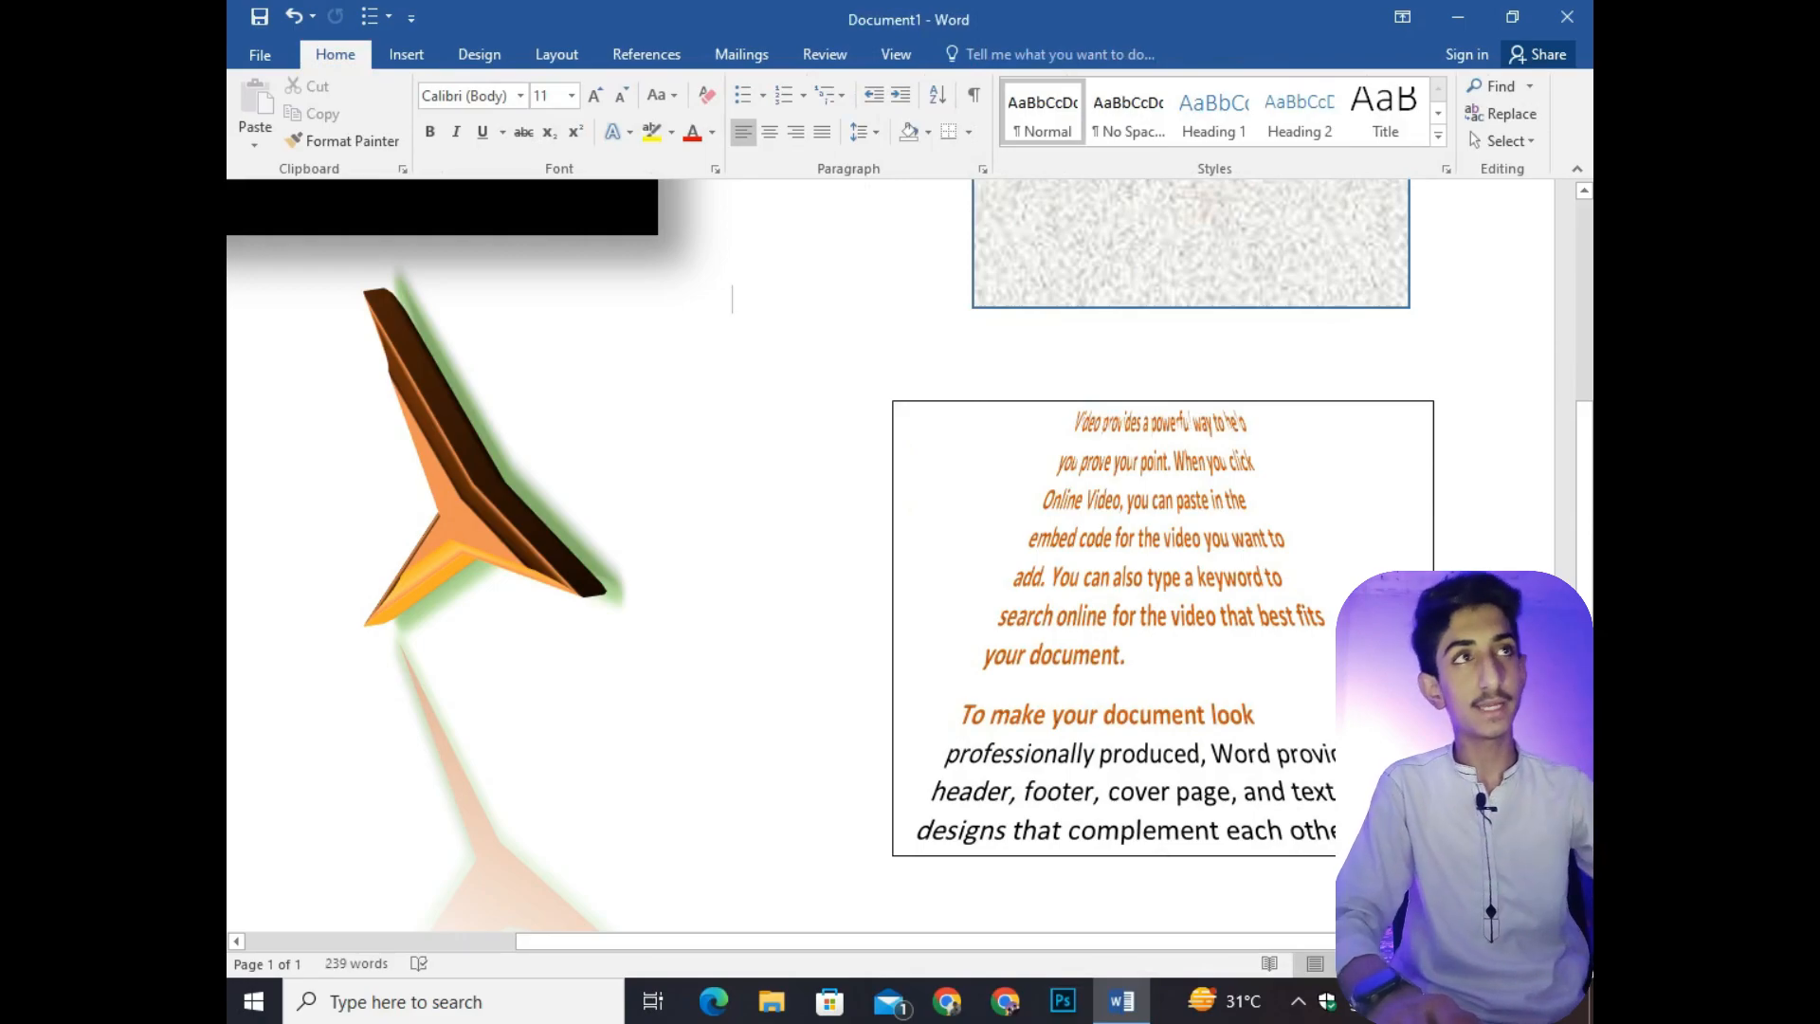
# Try rotating all text in the text box by 90° and 270°, and set its text direction back to Horizontal
pyautogui.moveTo(1088, 424); pyautogui.dragTo(1247, 715)
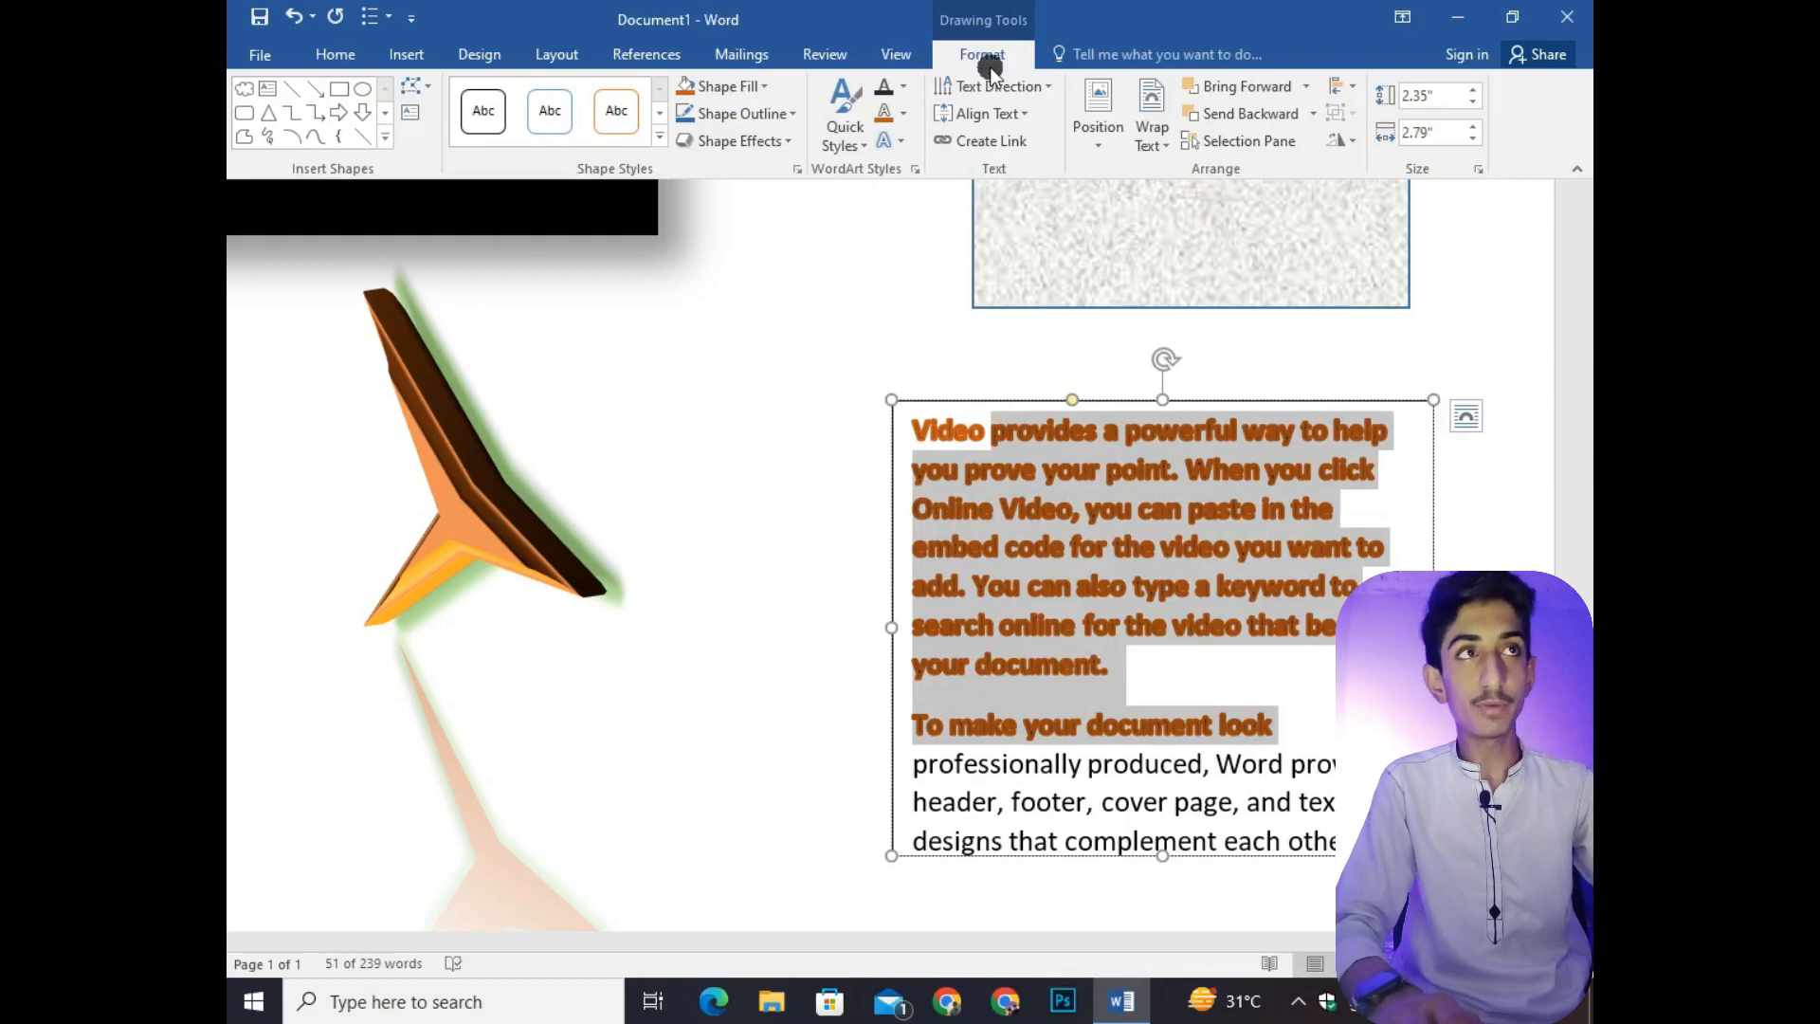
pyautogui.click(1047, 87)
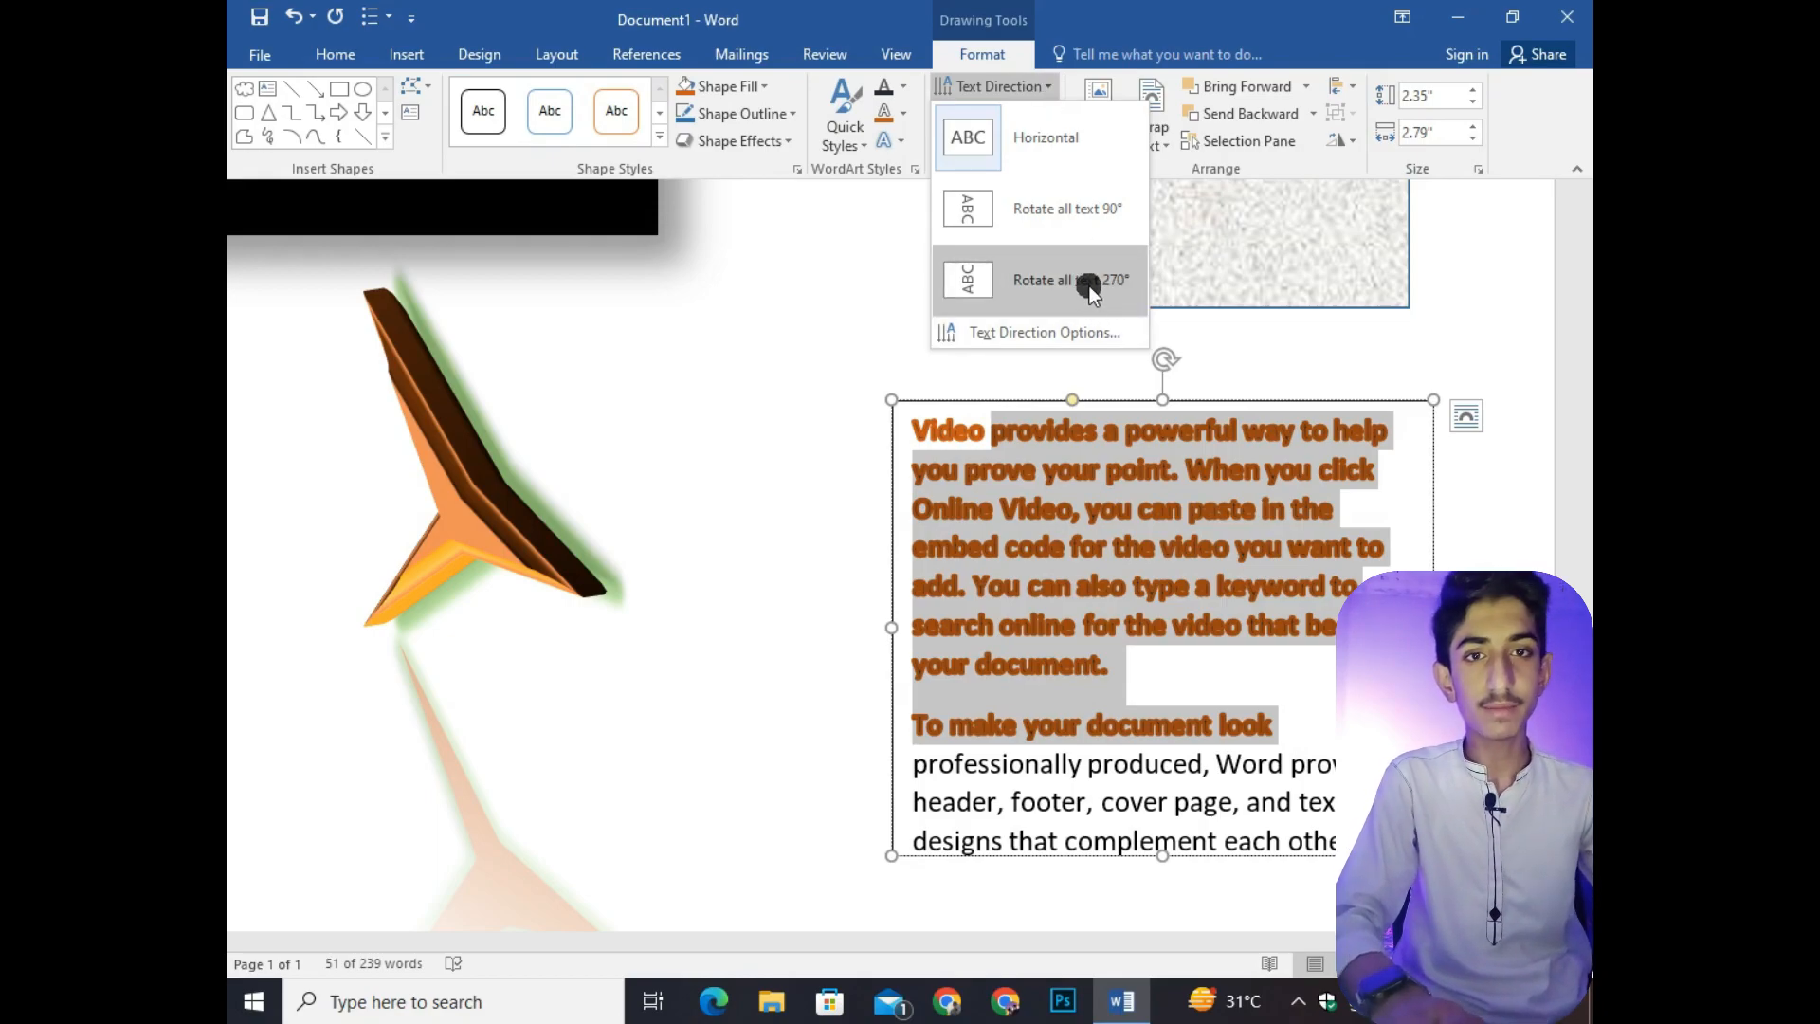
pyautogui.click(1105, 215)
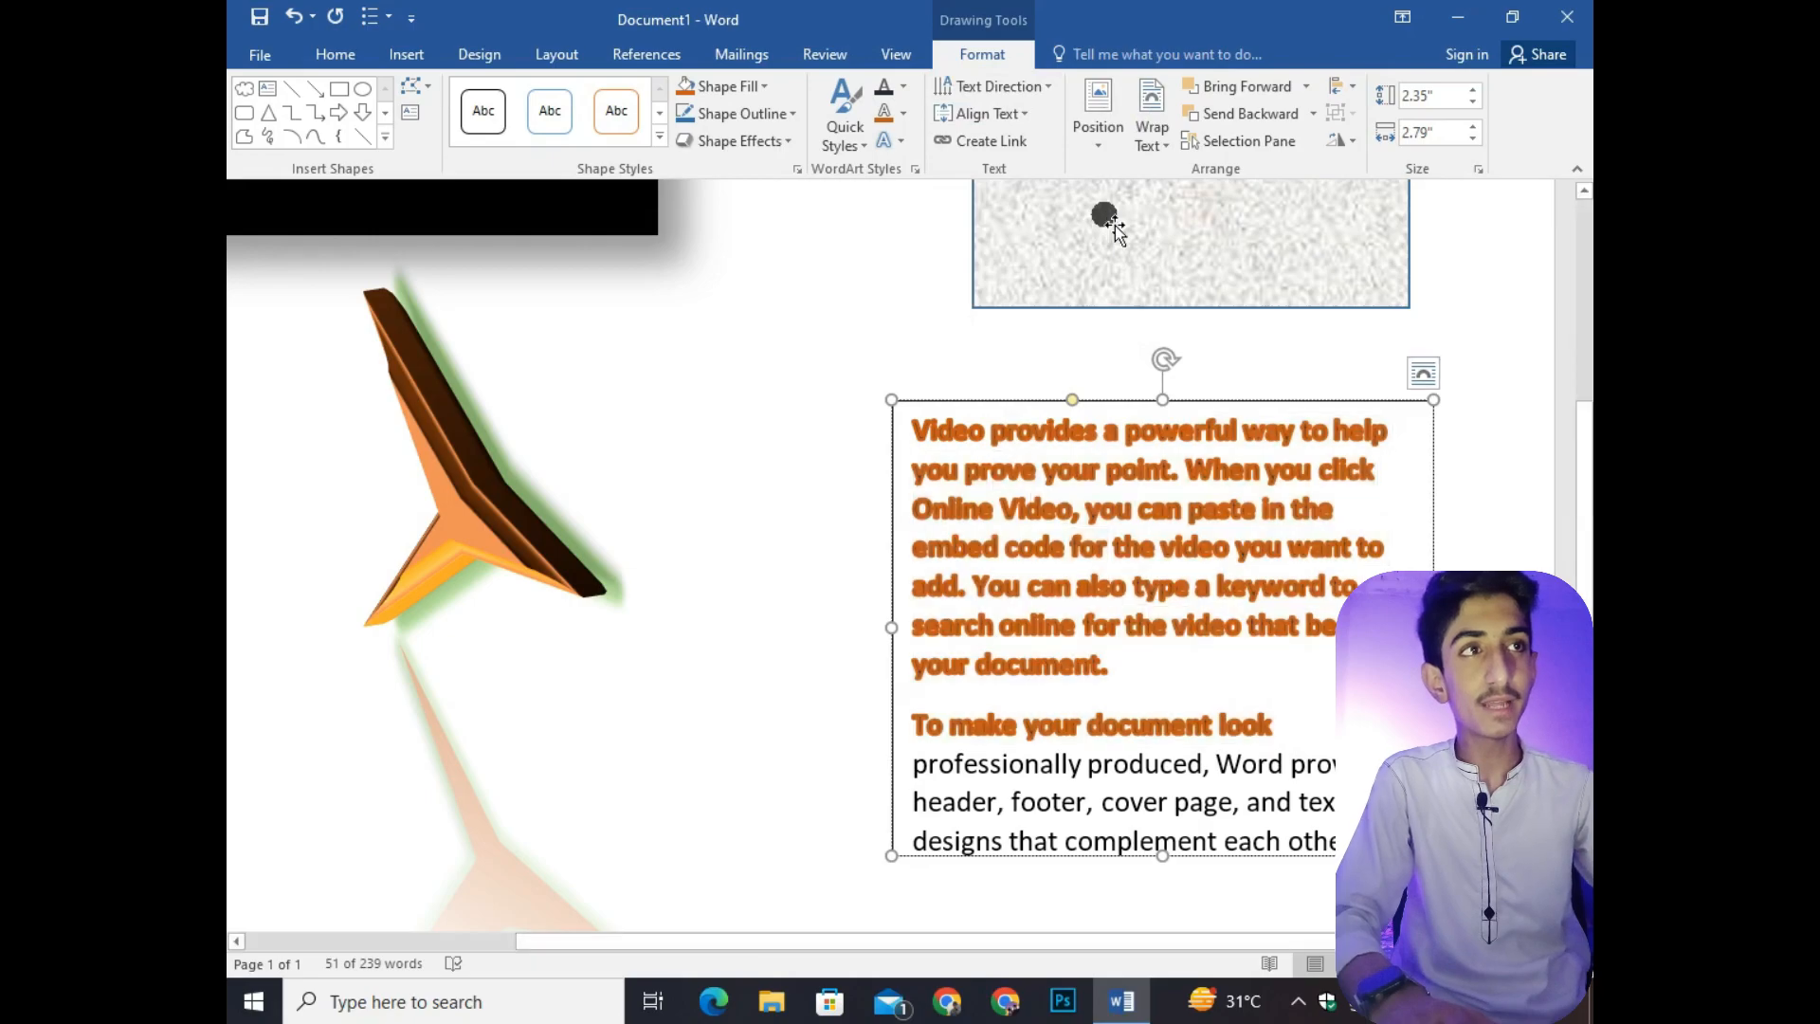
pyautogui.click(1015, 85)
pyautogui.click(1063, 280)
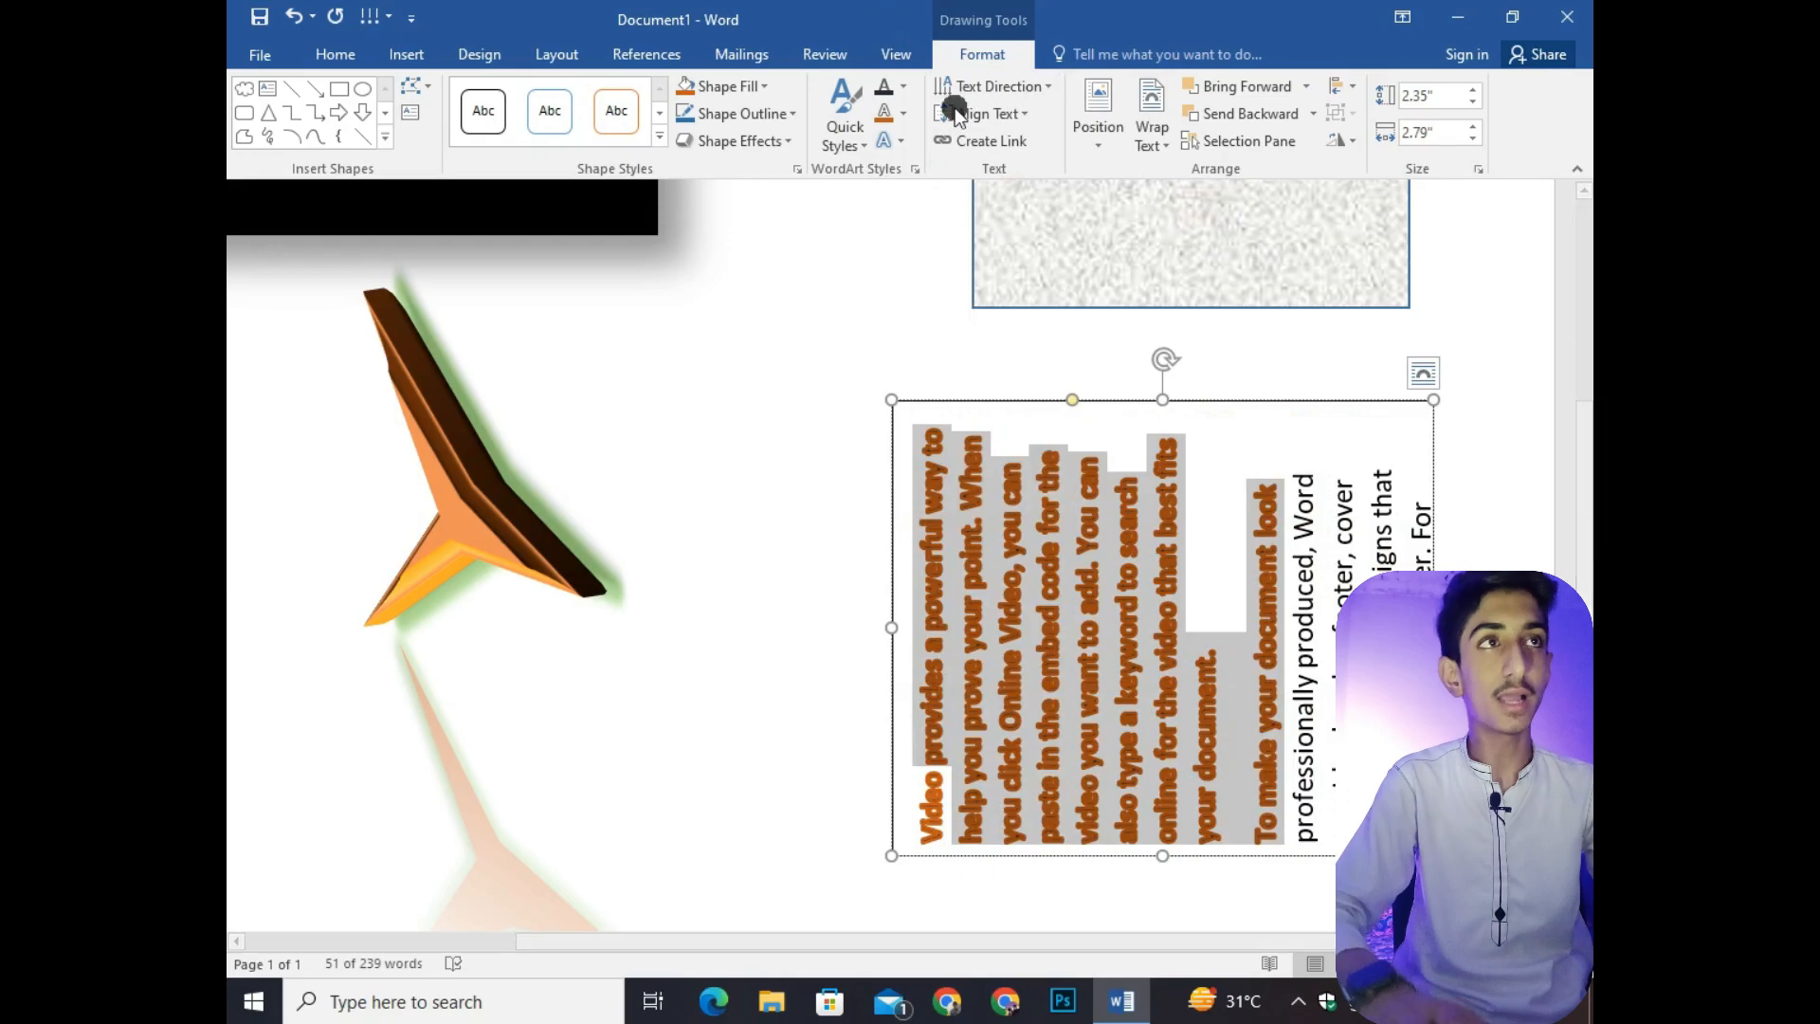
pyautogui.click(1019, 86)
pyautogui.click(1047, 135)
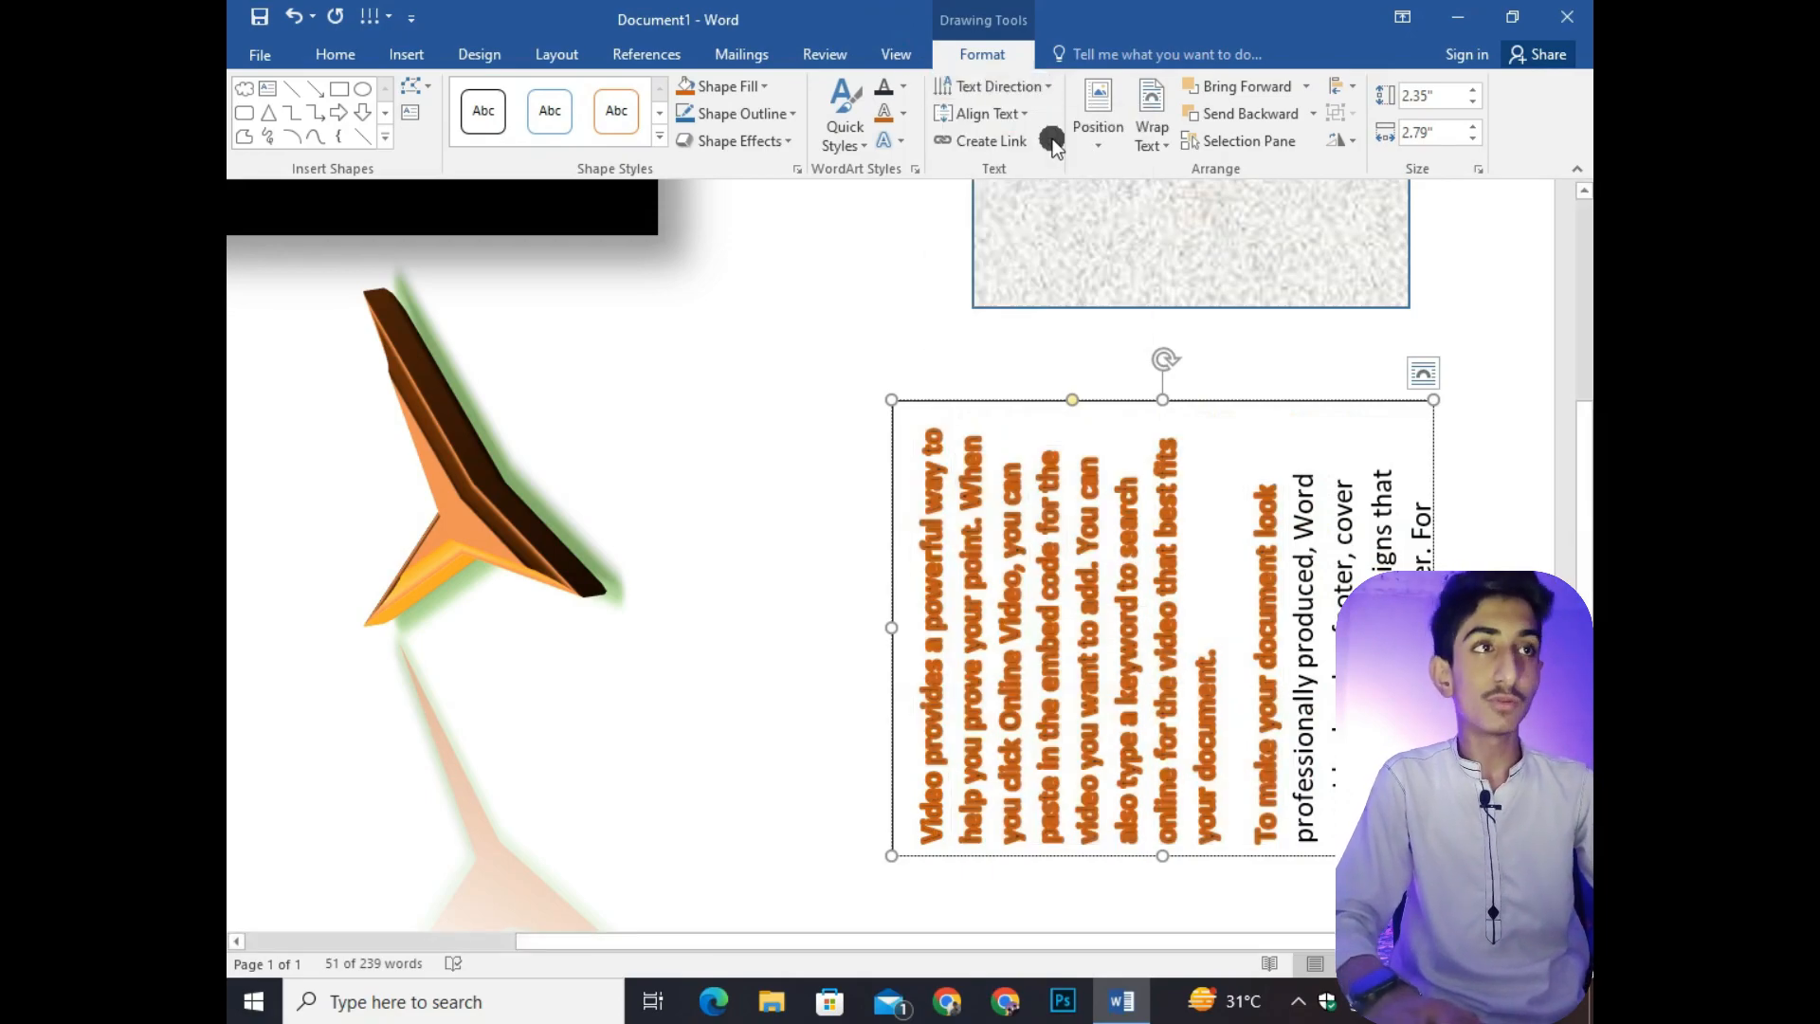
# Set the text box's vertical text alignment to Top and try to create a text link from it
pyautogui.click(1031, 114)
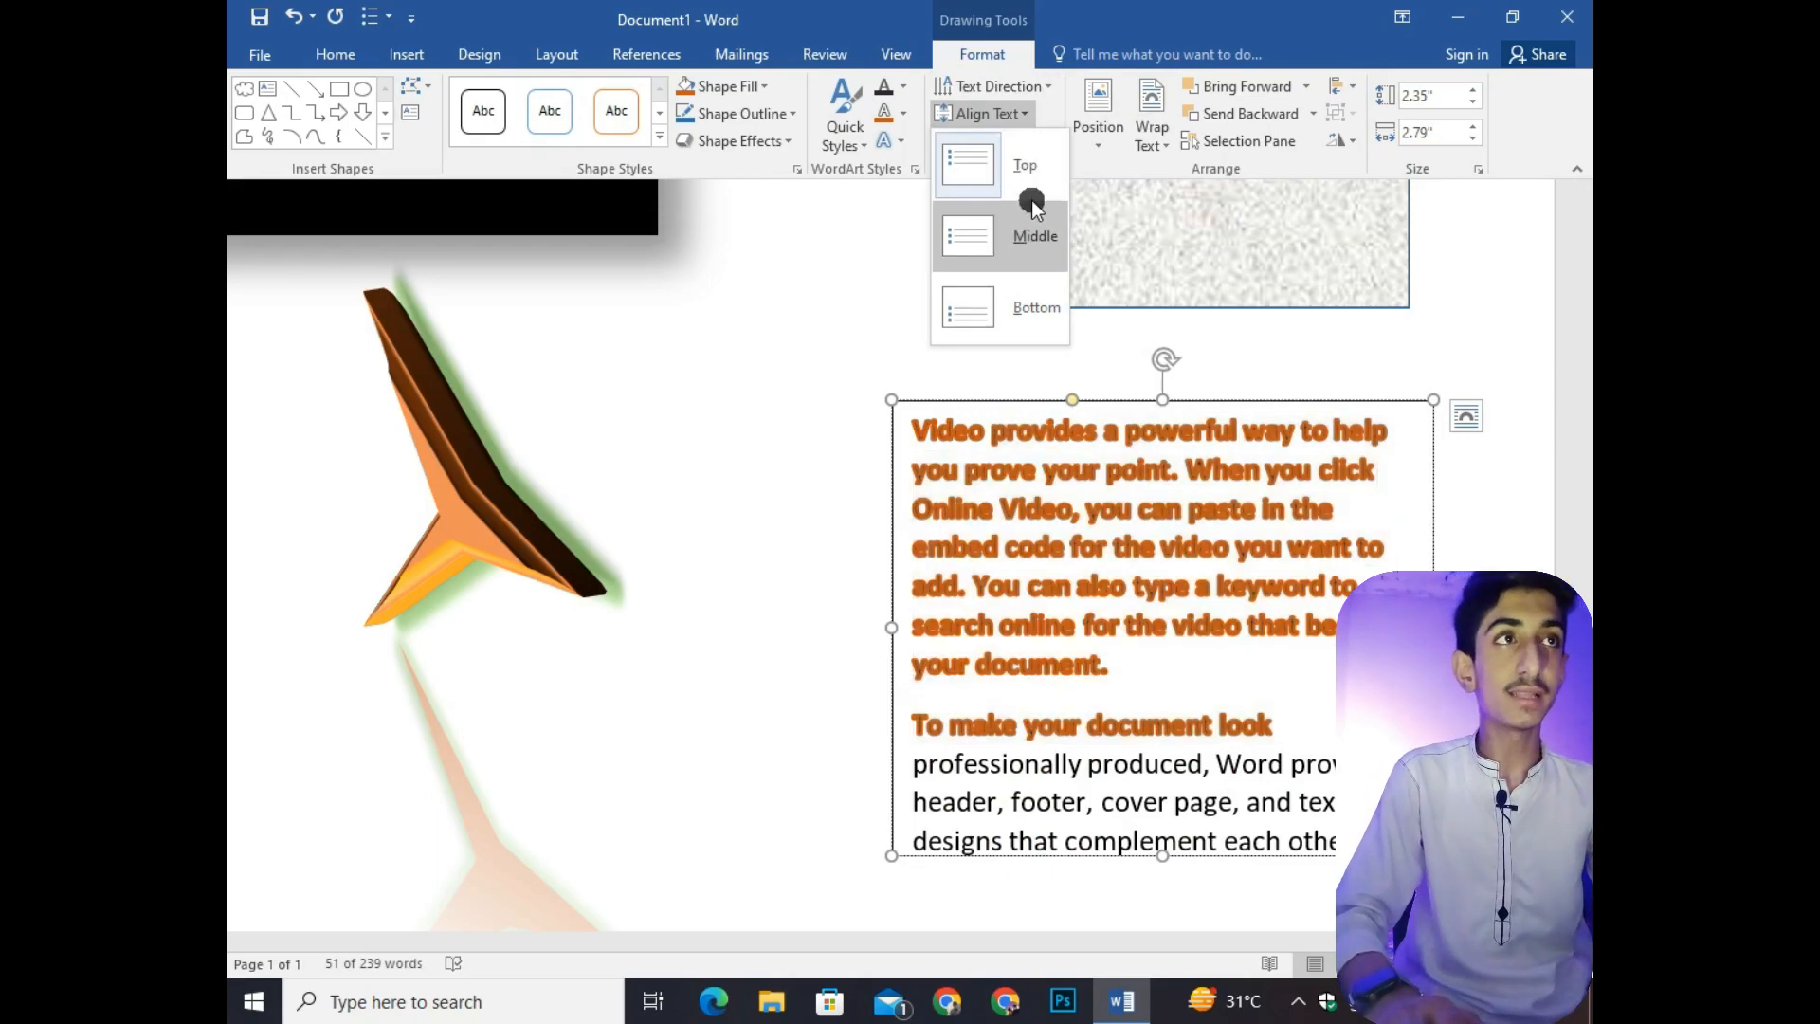
pyautogui.click(1040, 158)
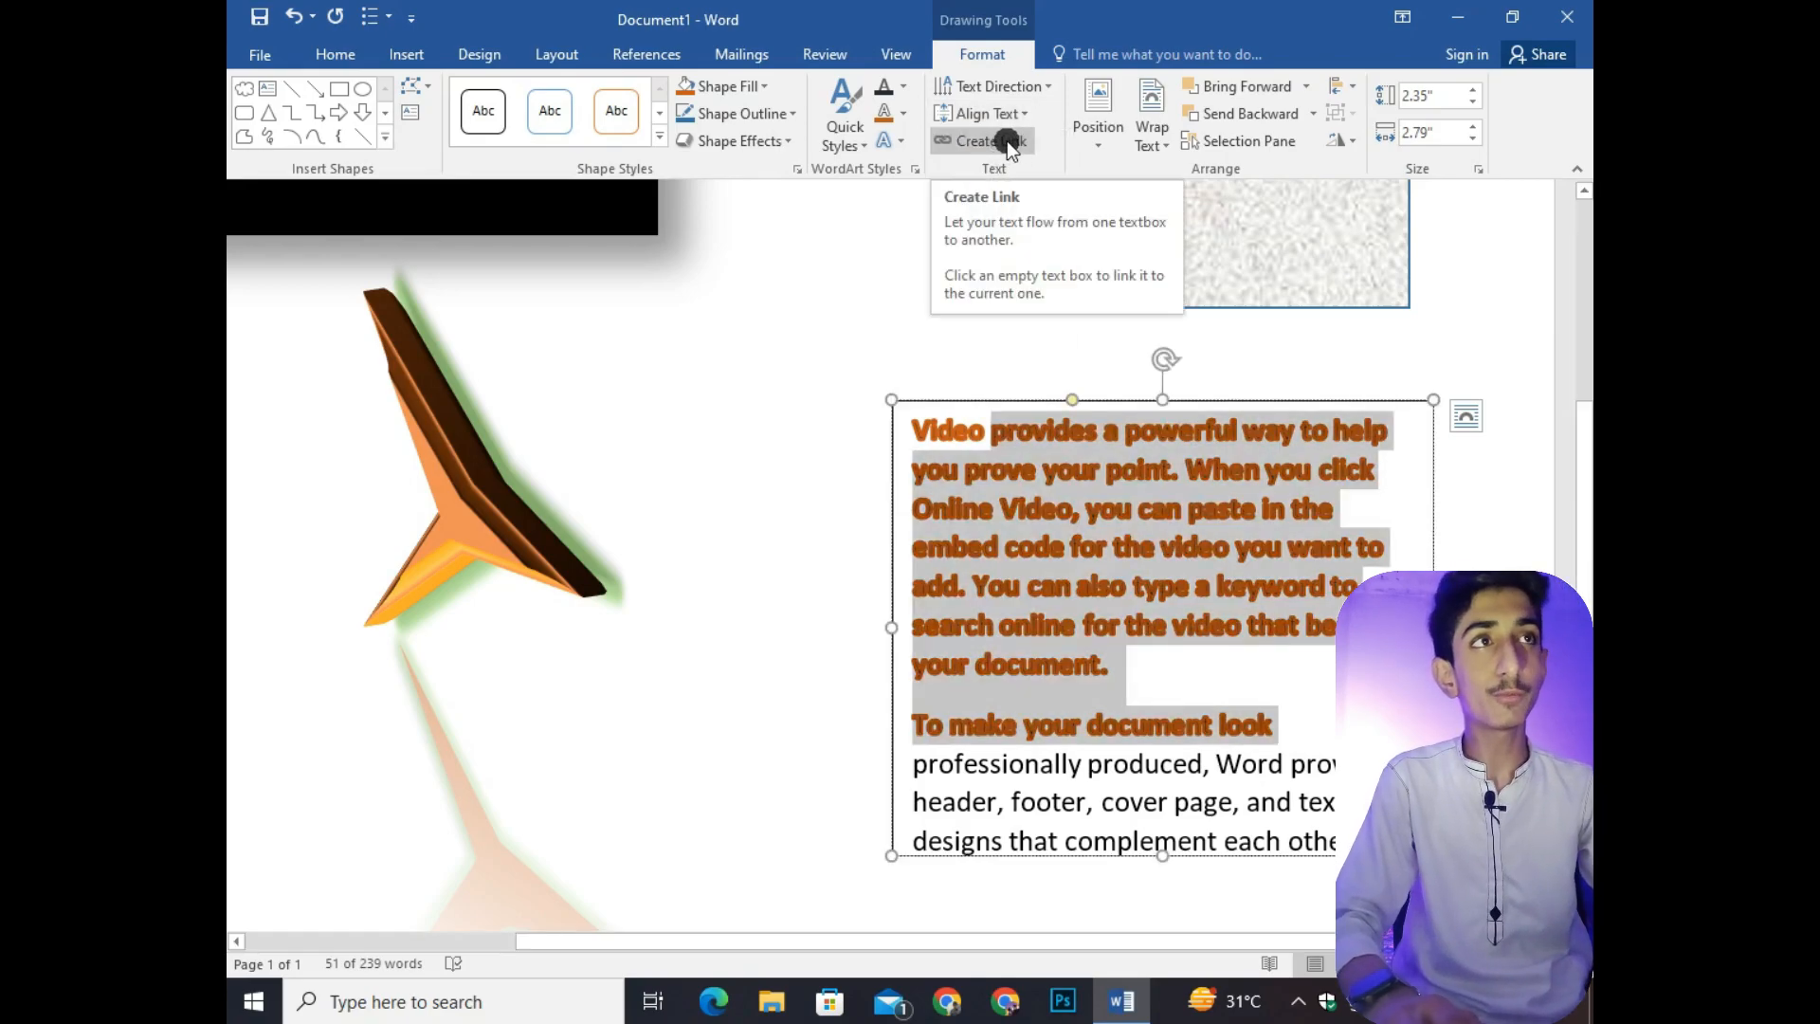
pyautogui.click(991, 142)
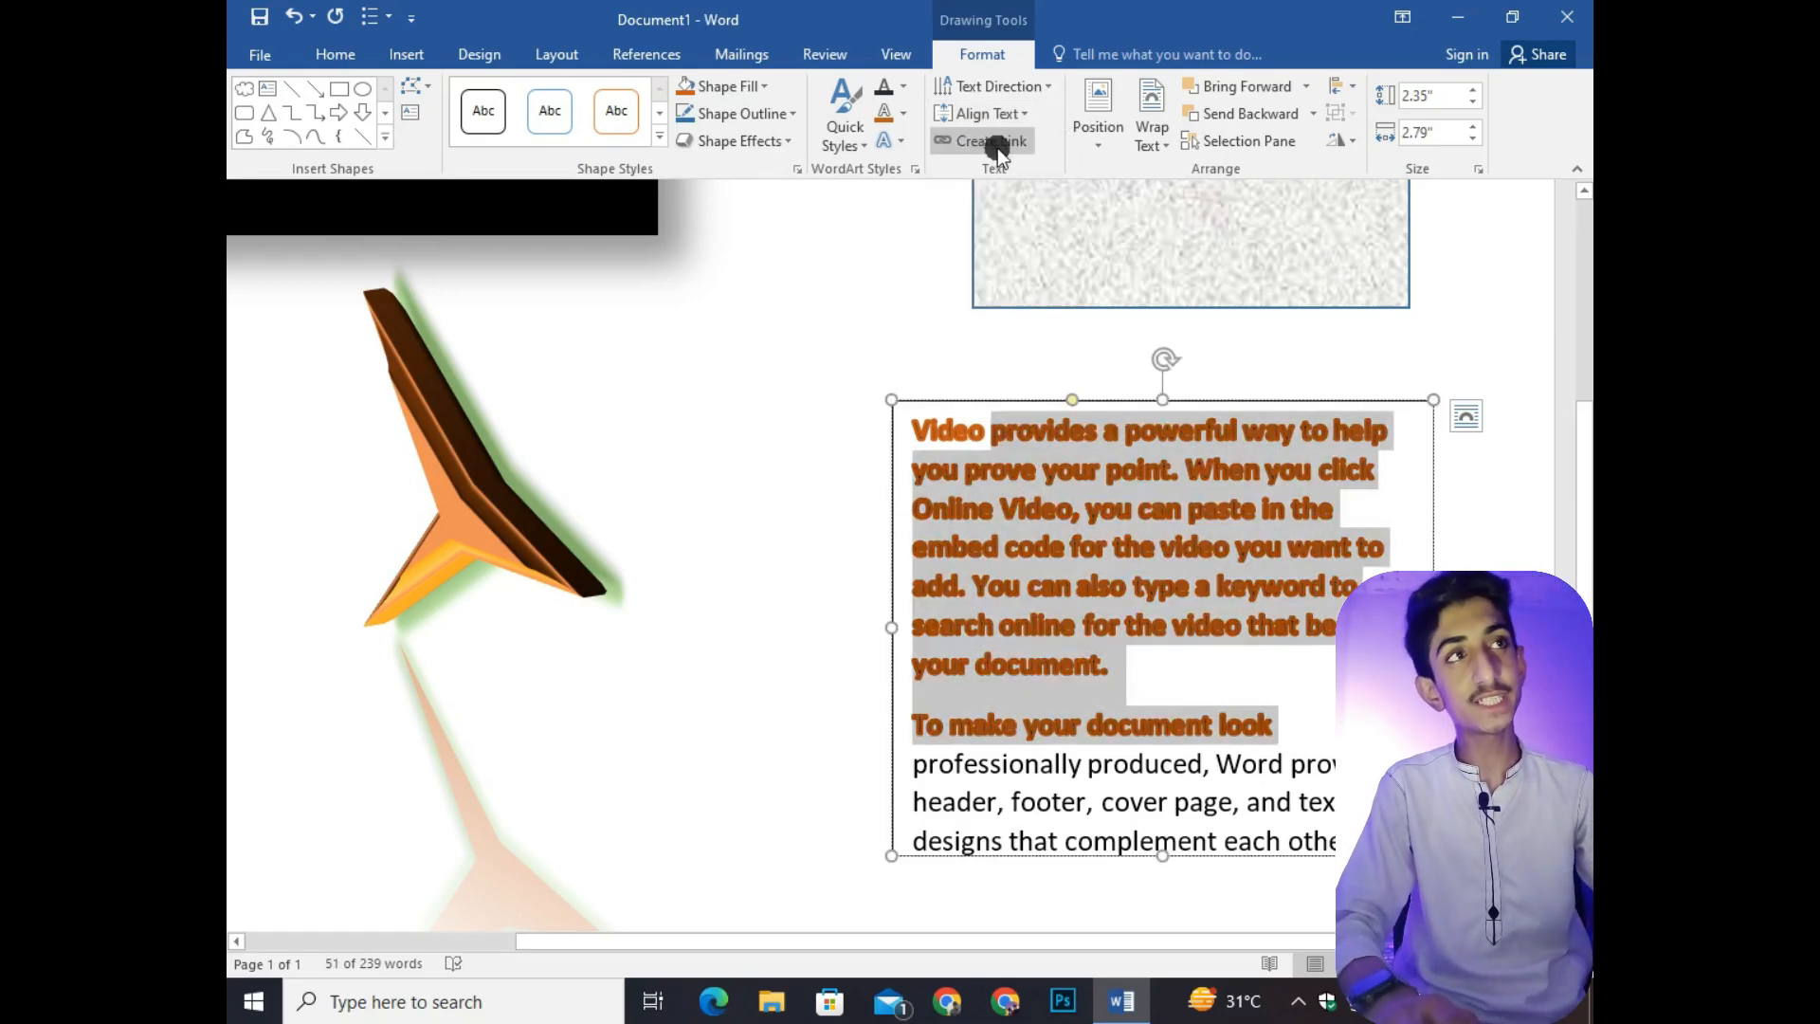
# Shrink the blue rectangle below the arrow's reflection to about 0.95" high and 1.12" wide, and open it for text entry
pyautogui.scroll(-1, 1006, 195)
pyautogui.scroll(-6, 1023, 322)
pyautogui.click(752, 670)
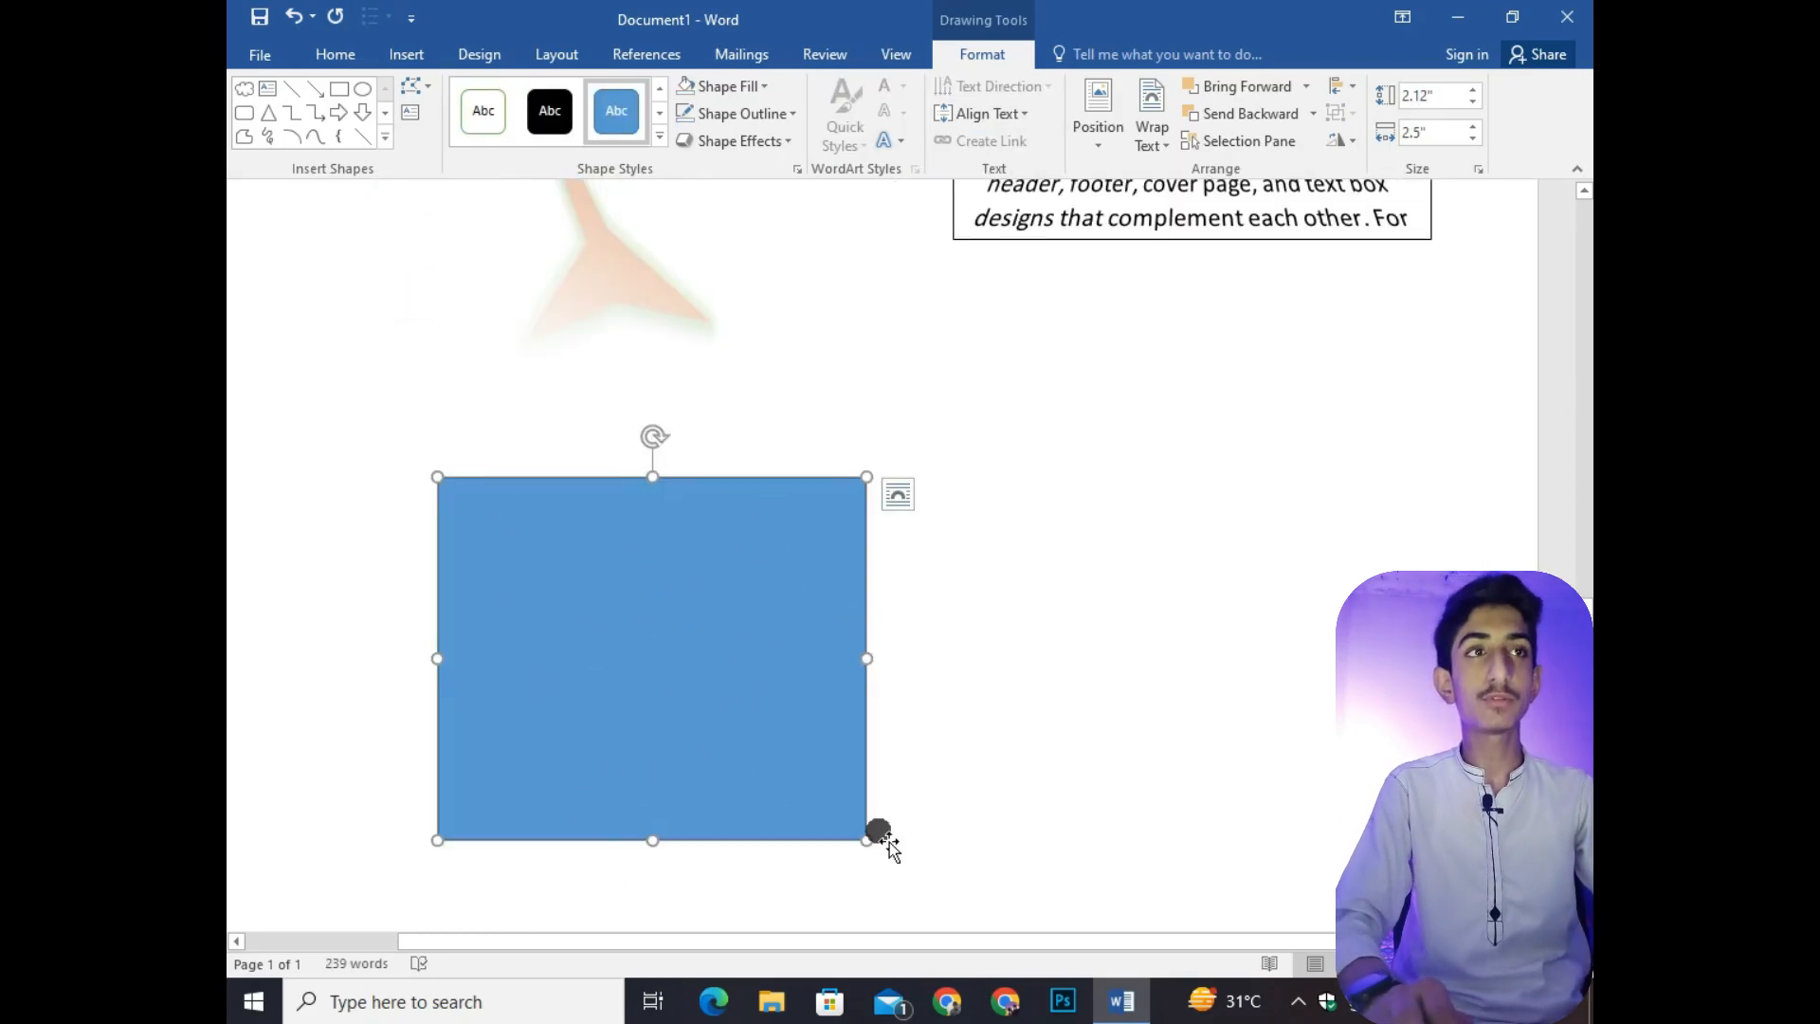
pyautogui.moveTo(889, 858); pyautogui.dragTo(698, 698)
pyautogui.click(469, 493)
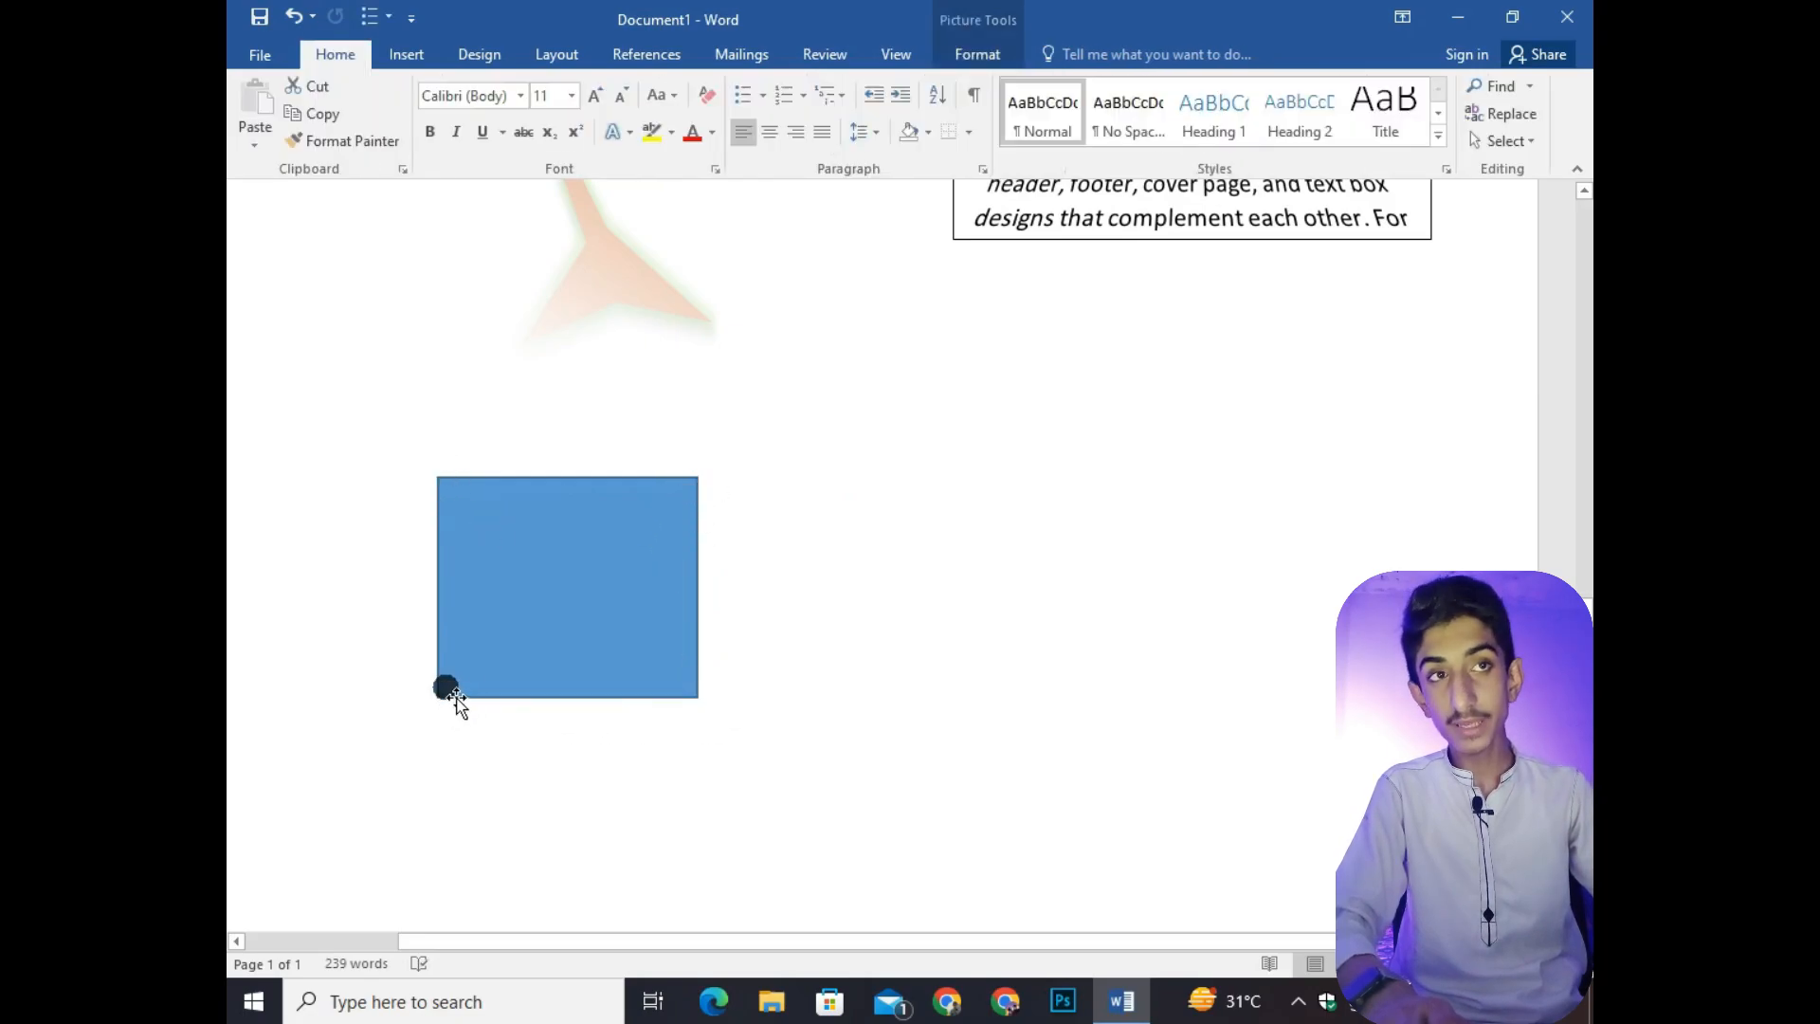
pyautogui.click(699, 698)
pyautogui.moveTo(699, 698)
pyautogui.mouseDown()
pyautogui.moveTo(866, 792)
pyautogui.moveTo(520, 651)
pyautogui.moveTo(427, 544)
pyautogui.moveTo(975, 800)
pyautogui.moveTo(593, 573)
pyautogui.moveTo(828, 756)
pyautogui.moveTo(606, 629)
pyautogui.moveTo(809, 771)
pyautogui.moveTo(679, 694)
pyautogui.moveTo(833, 764)
pyautogui.moveTo(727, 719)
pyautogui.moveTo(775, 756)
pyautogui.moveTo(777, 641)
pyautogui.moveTo(786, 718)
pyautogui.moveTo(597, 699)
pyautogui.moveTo(727, 723)
pyautogui.moveTo(464, 715)
pyautogui.moveTo(793, 750)
pyautogui.moveTo(390, 751)
pyautogui.moveTo(467, 792)
pyautogui.moveTo(464, 682)
pyautogui.moveTo(524, 543)
pyautogui.moveTo(540, 422)
pyautogui.moveTo(442, 471)
pyautogui.moveTo(429, 815)
pyautogui.moveTo(450, 812)
pyautogui.moveTo(382, 752)
pyautogui.moveTo(471, 792)
pyautogui.moveTo(487, 780)
pyautogui.moveTo(428, 647)
pyautogui.moveTo(476, 656)
pyautogui.mouseUp()
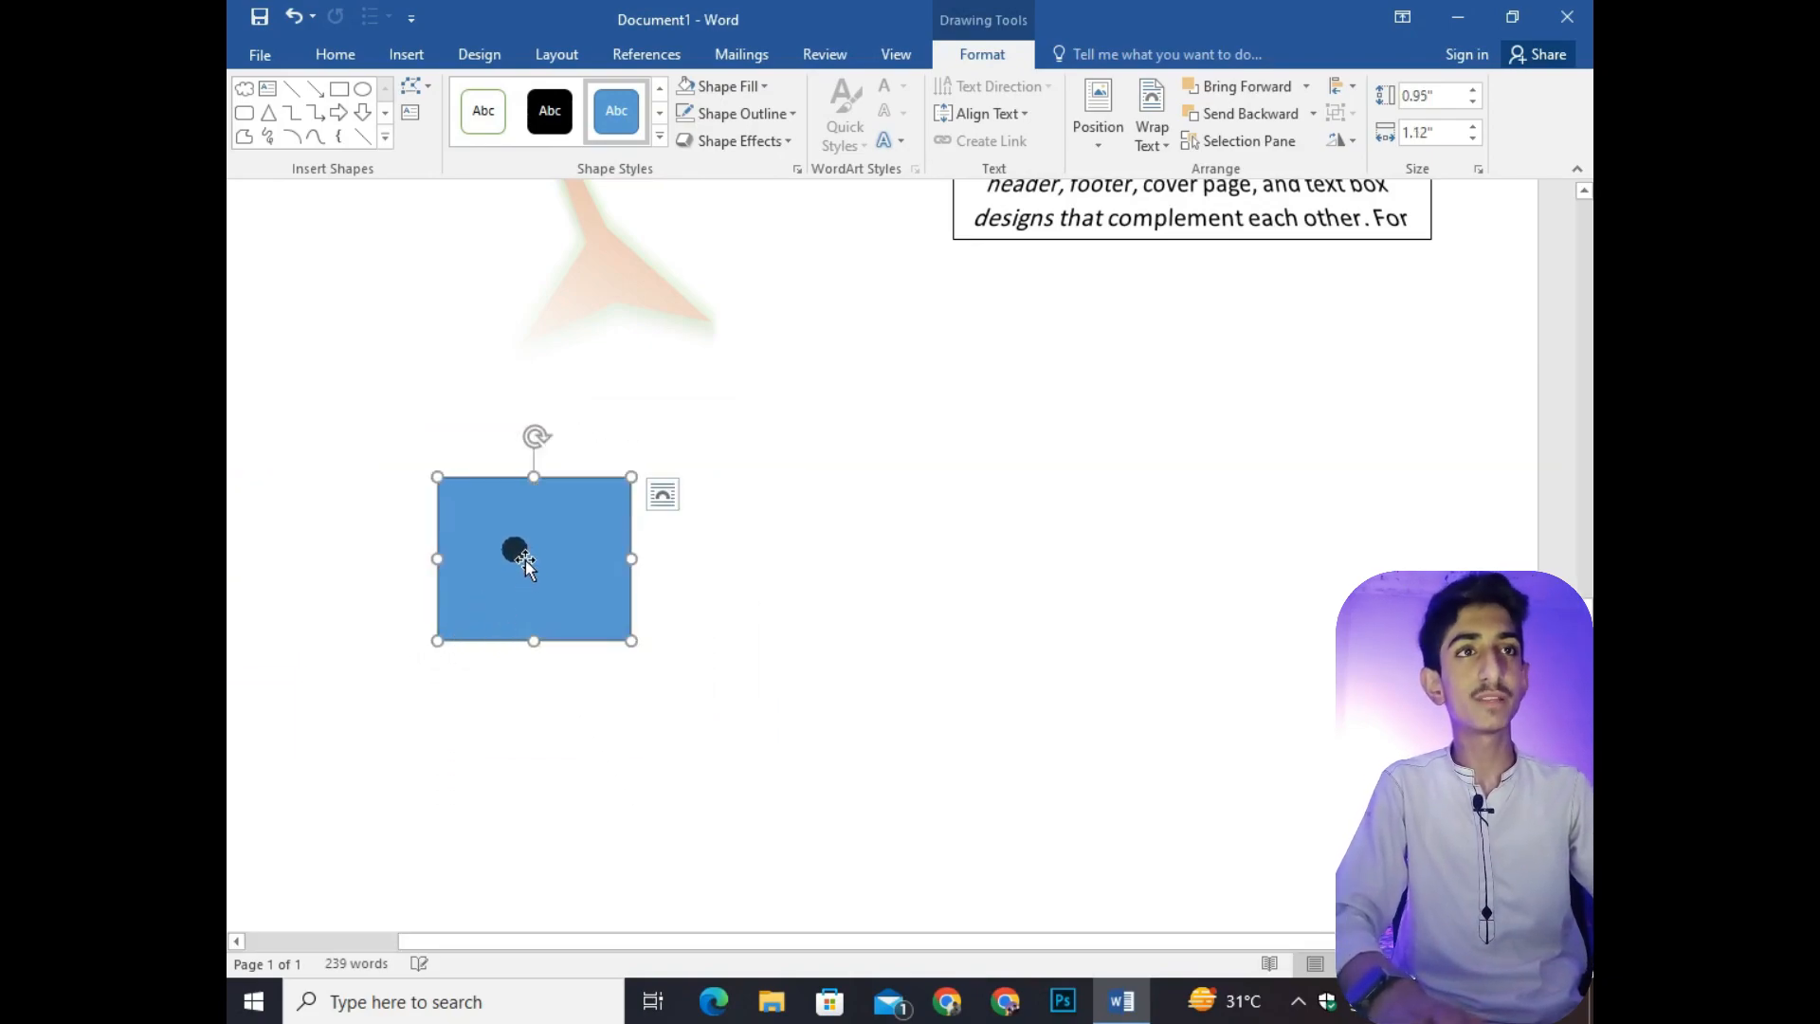
pyautogui.rightClick(567, 536)
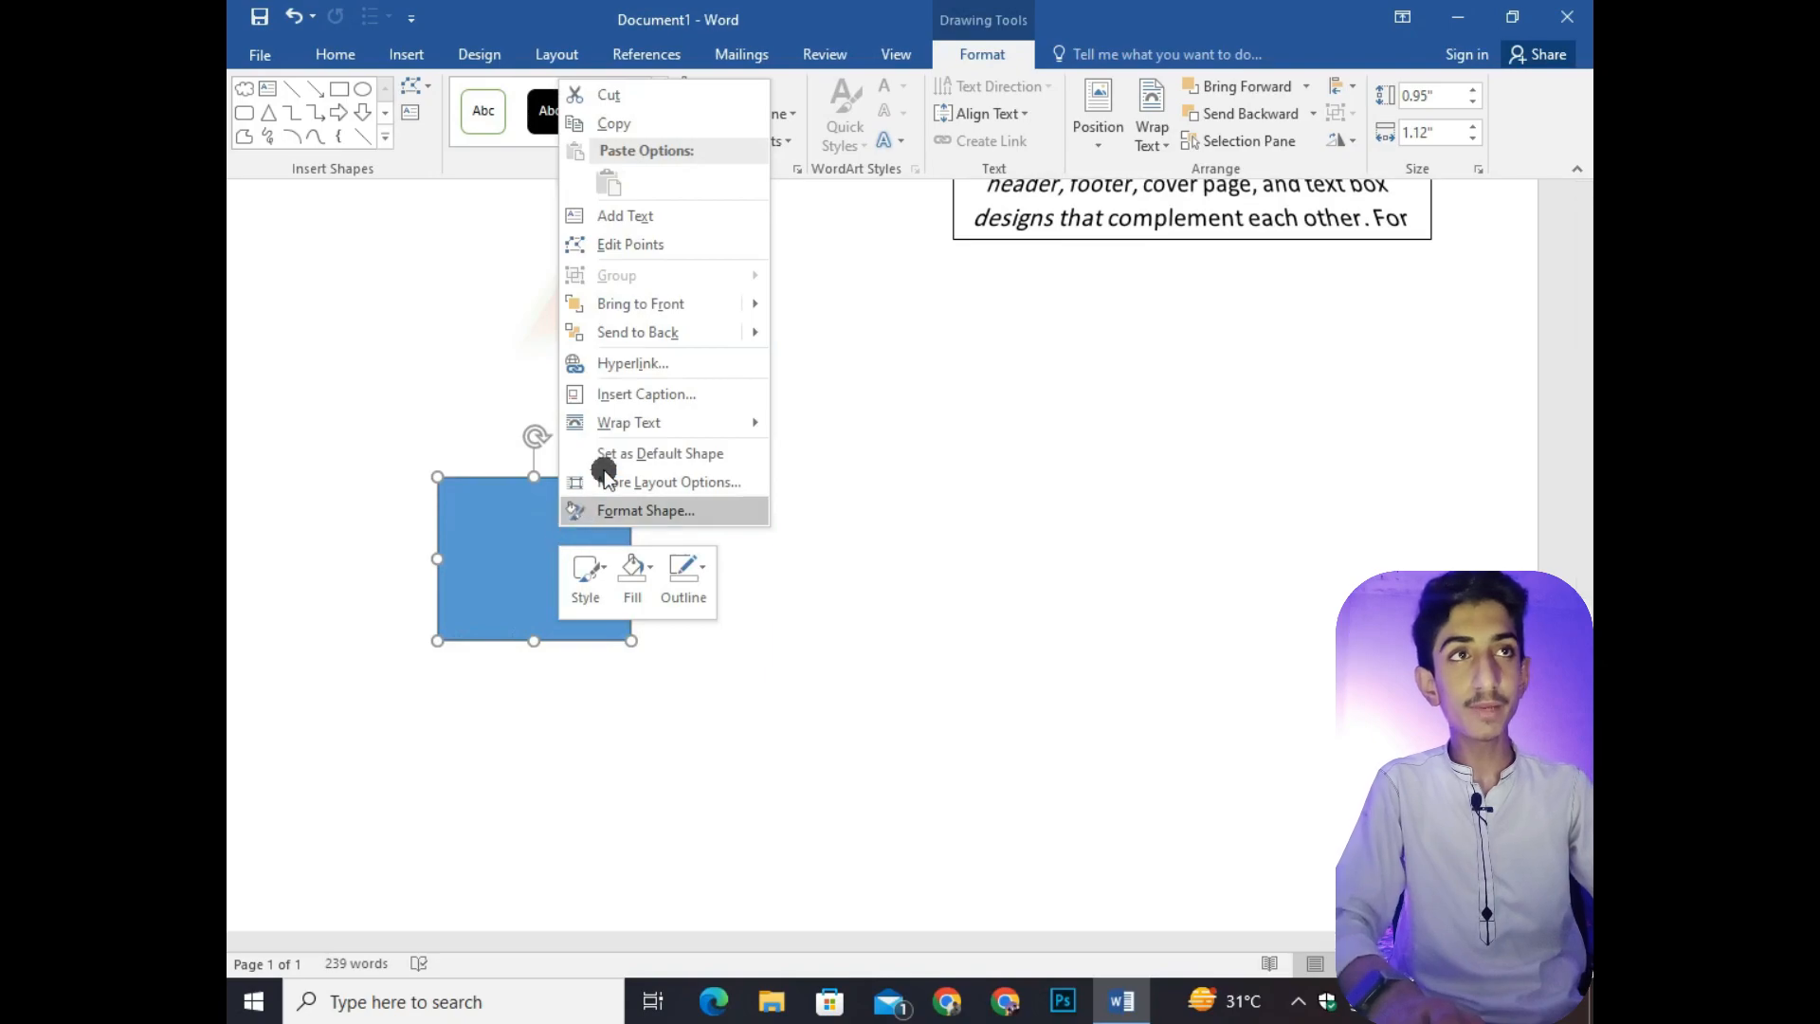
pyautogui.click(647, 219)
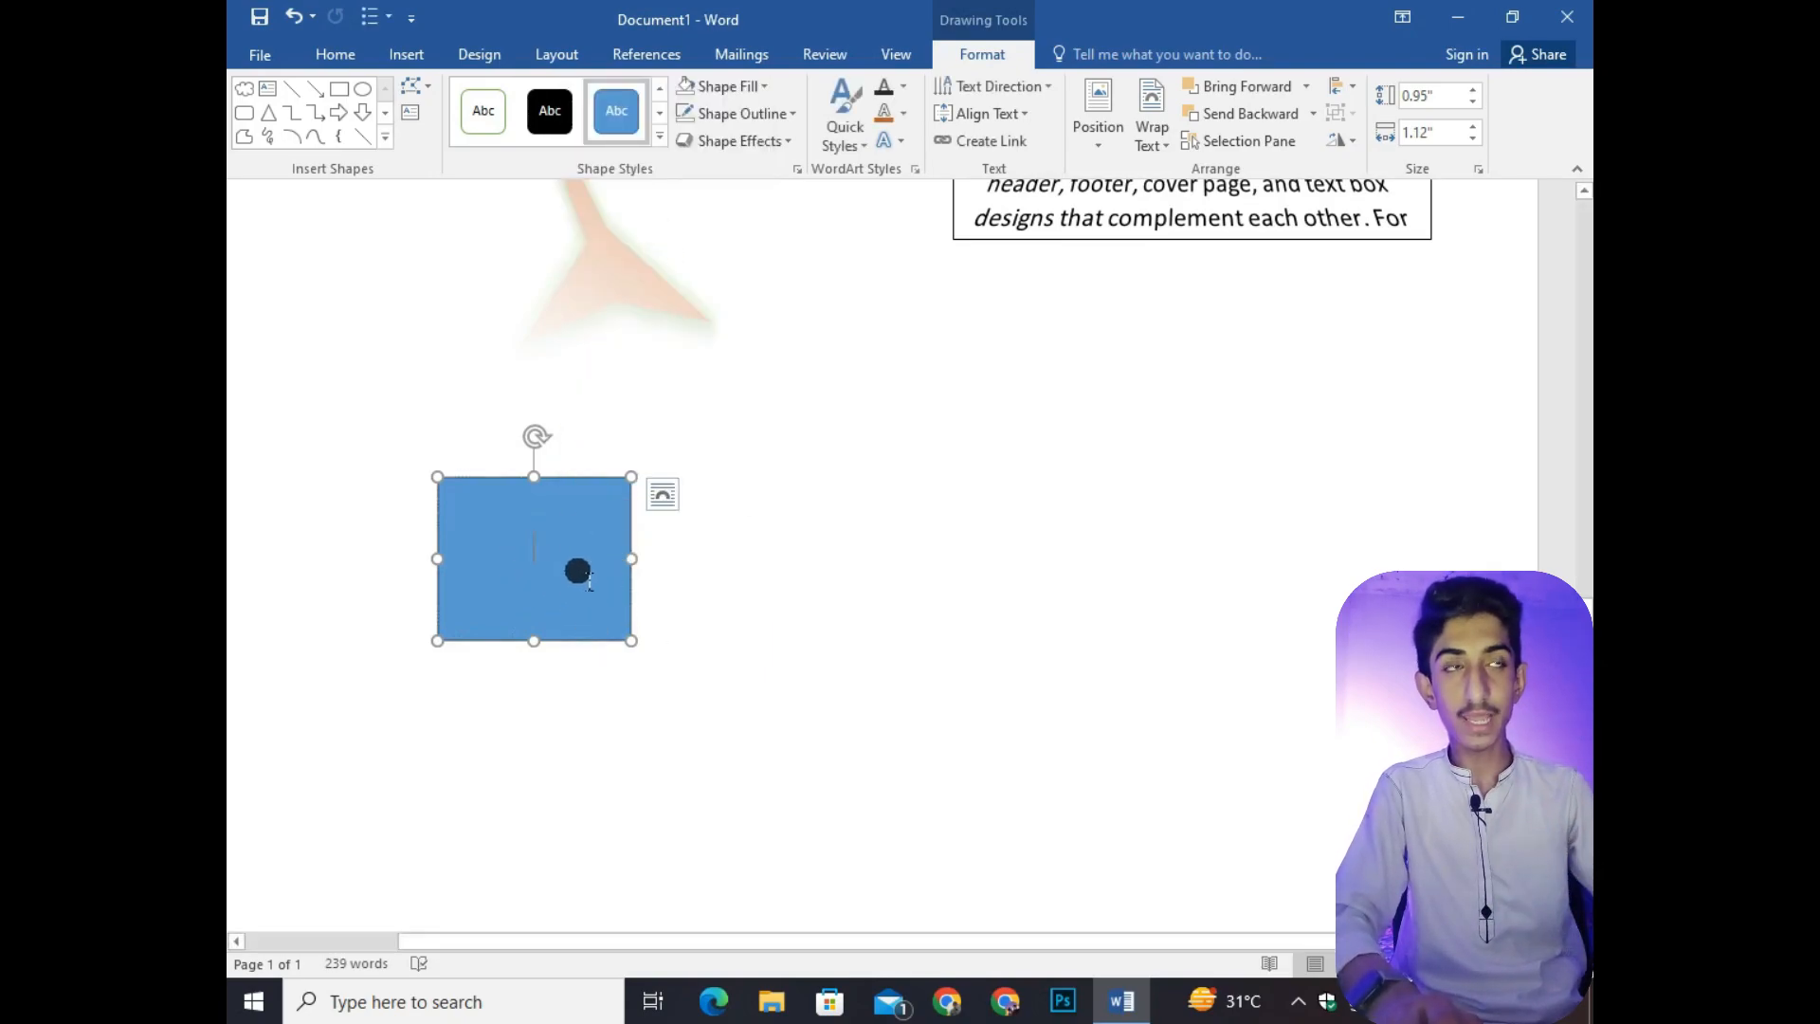
# Draw a second rectangle about 1.9" high and 2.15" wide beside the small one, and fill it with sample text using =rand()
pyautogui.click(339, 88)
pyautogui.moveTo(816, 452); pyautogui.dragTo(1190, 777)
pyautogui.click(1096, 266)
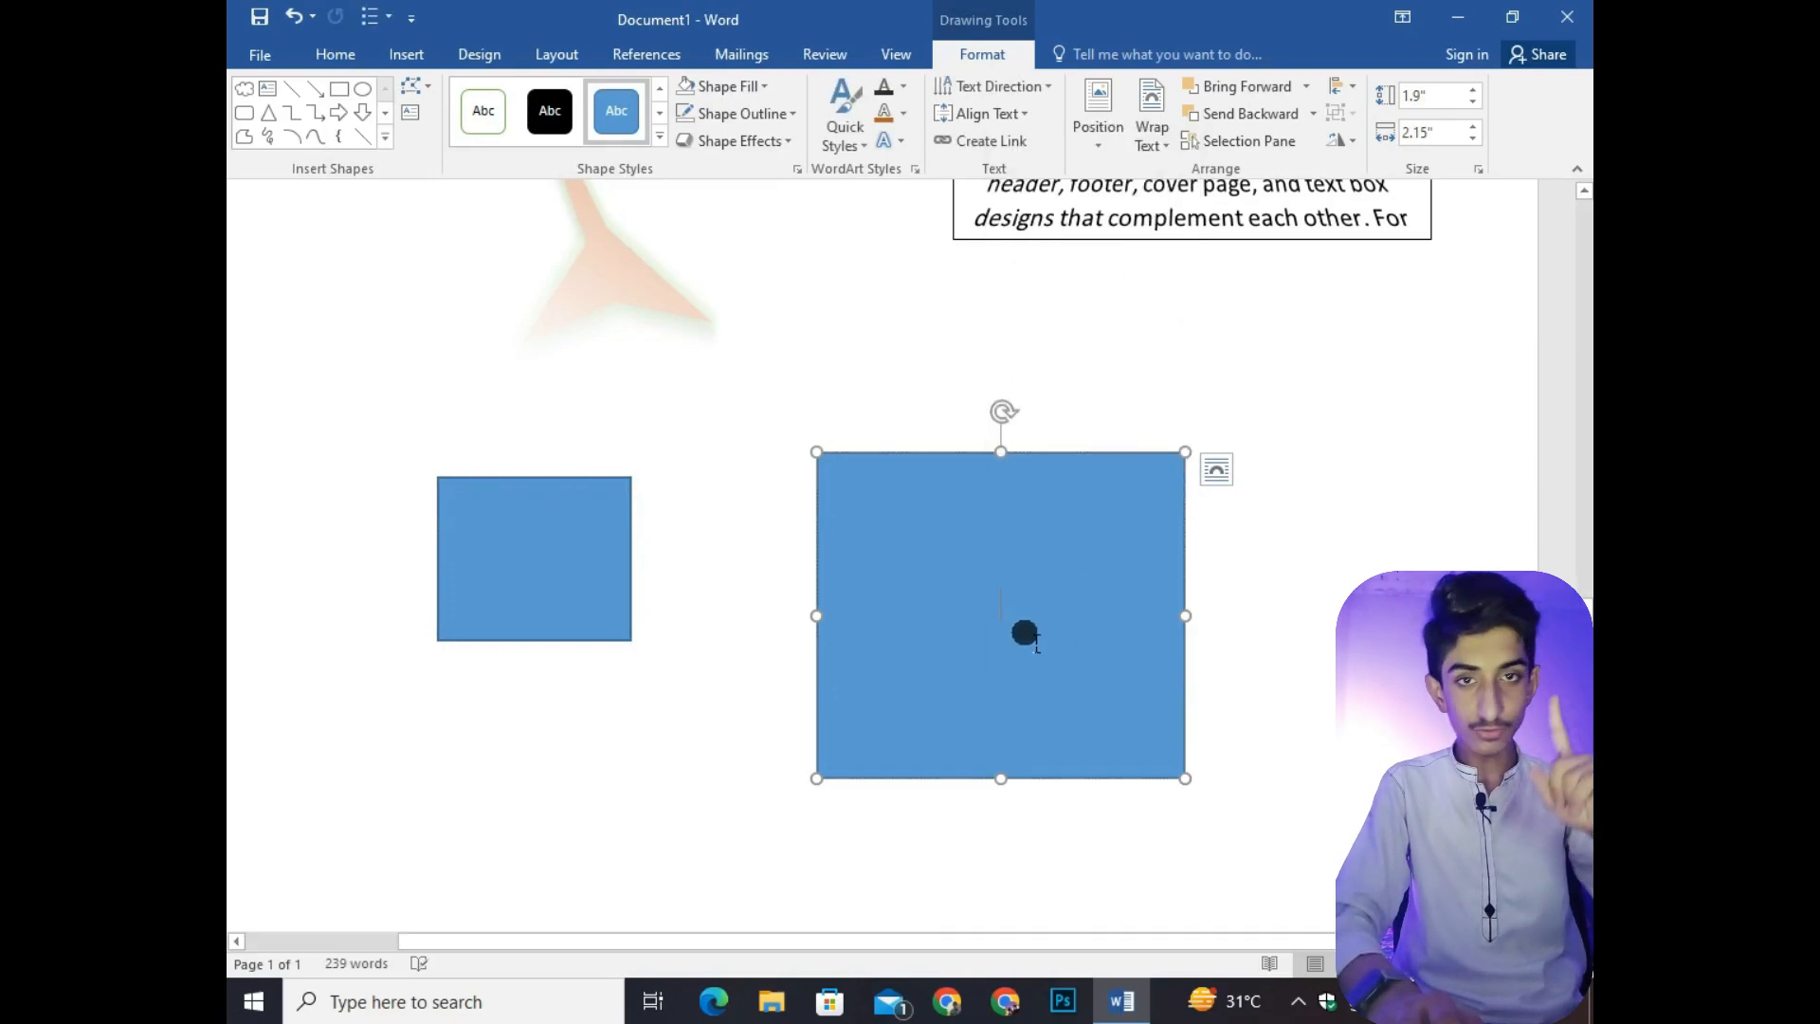
pyautogui.write('=')
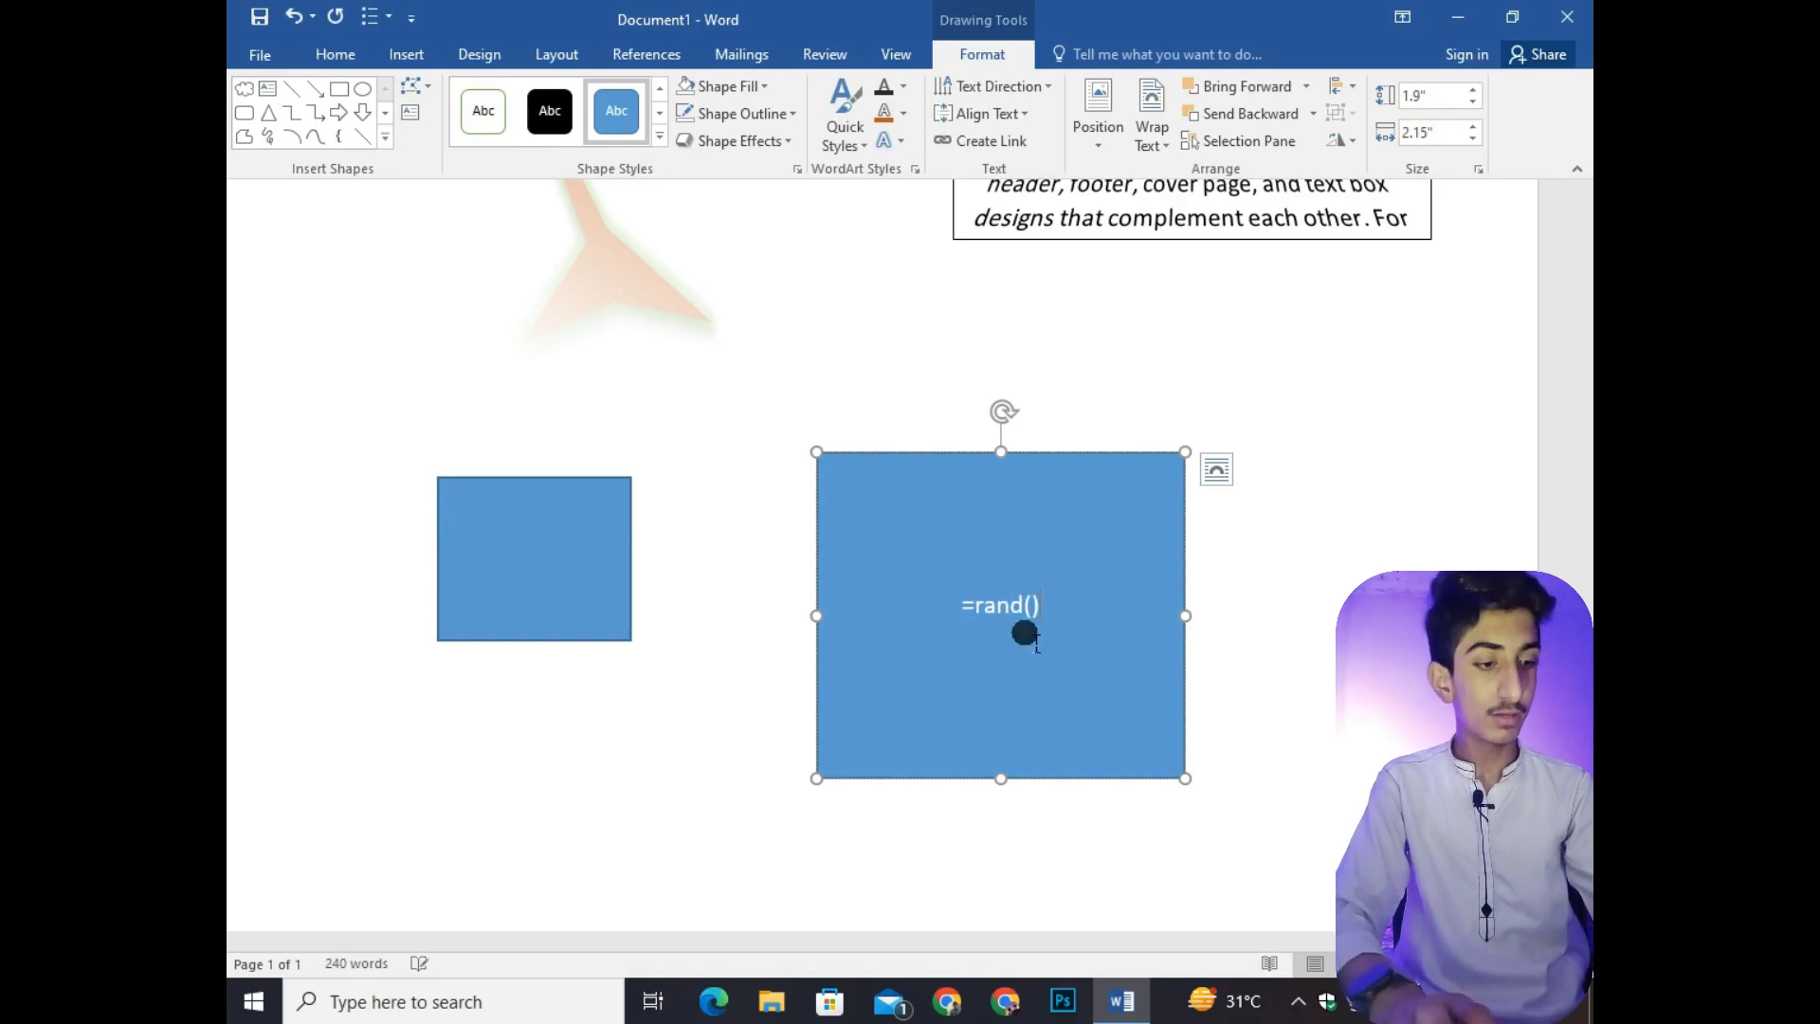
pyautogui.write('rand()')
pyautogui.press('Return')
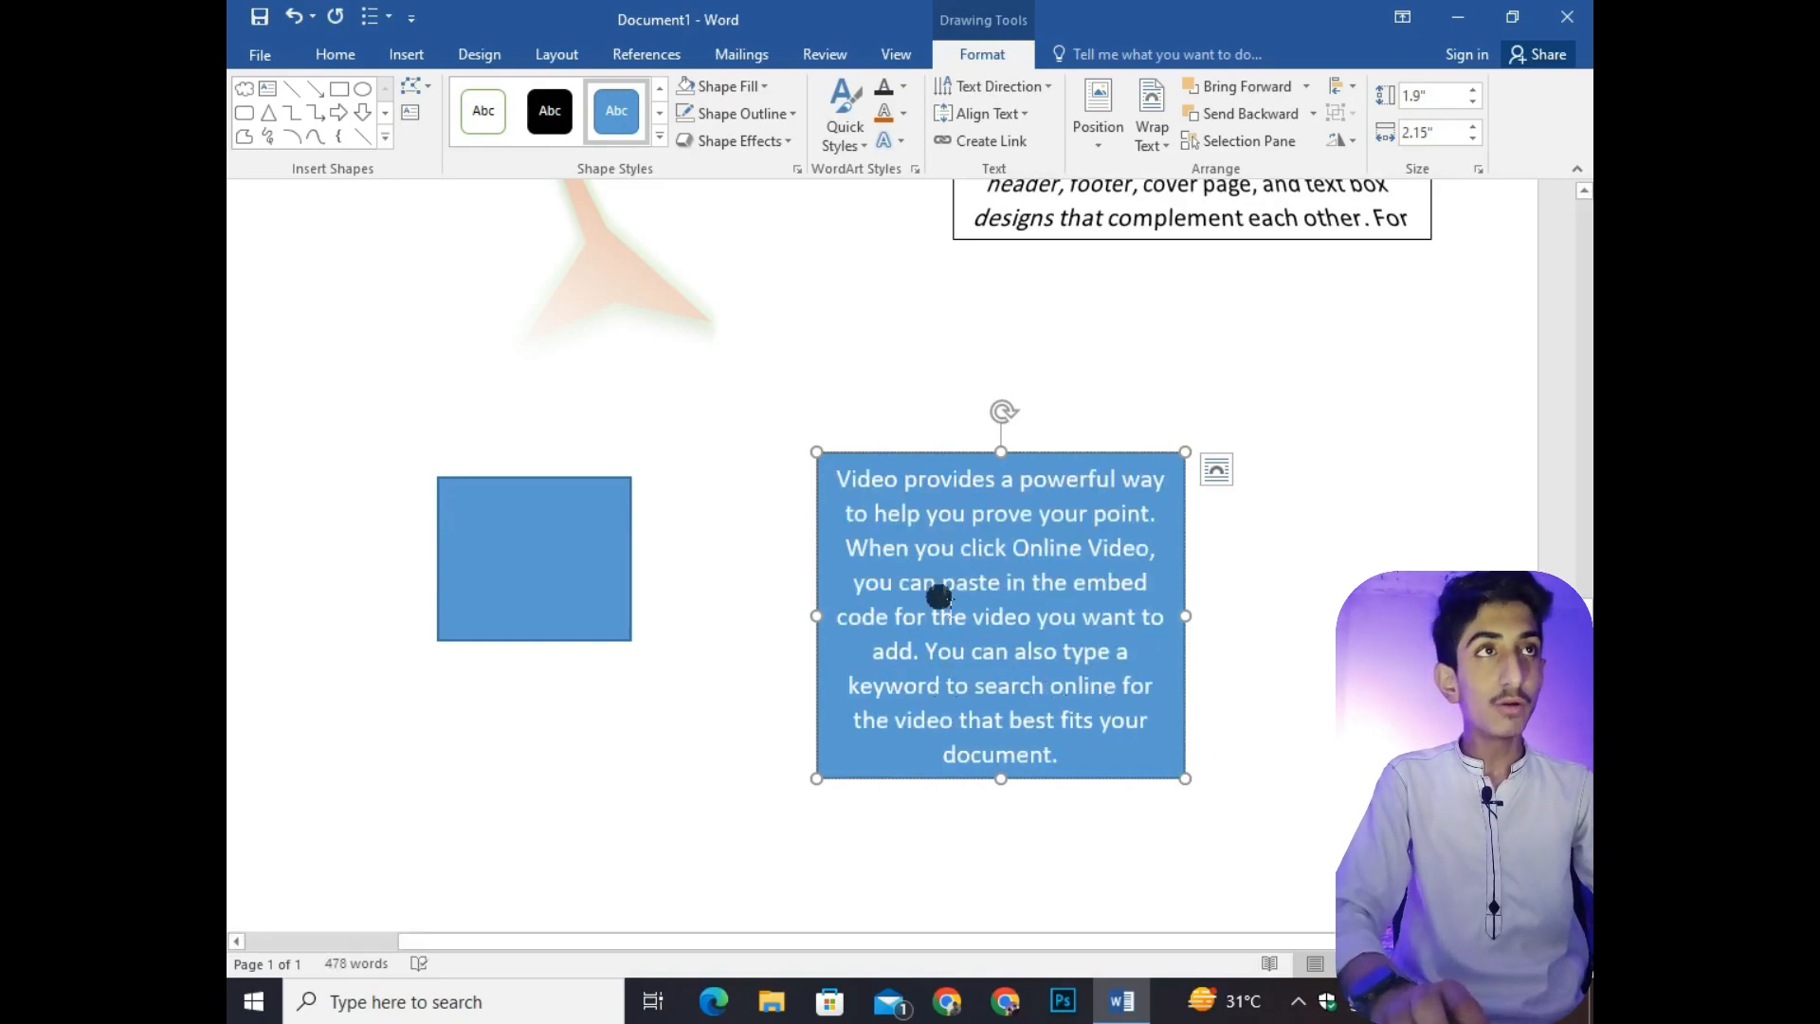
# Link the text-filled rectangle to the small empty one and enlarge both together, the larger to about 1.94" high and 2.62" wide
pyautogui.moveTo(1060, 756); pyautogui.dragTo(833, 463)
pyautogui.click(986, 142)
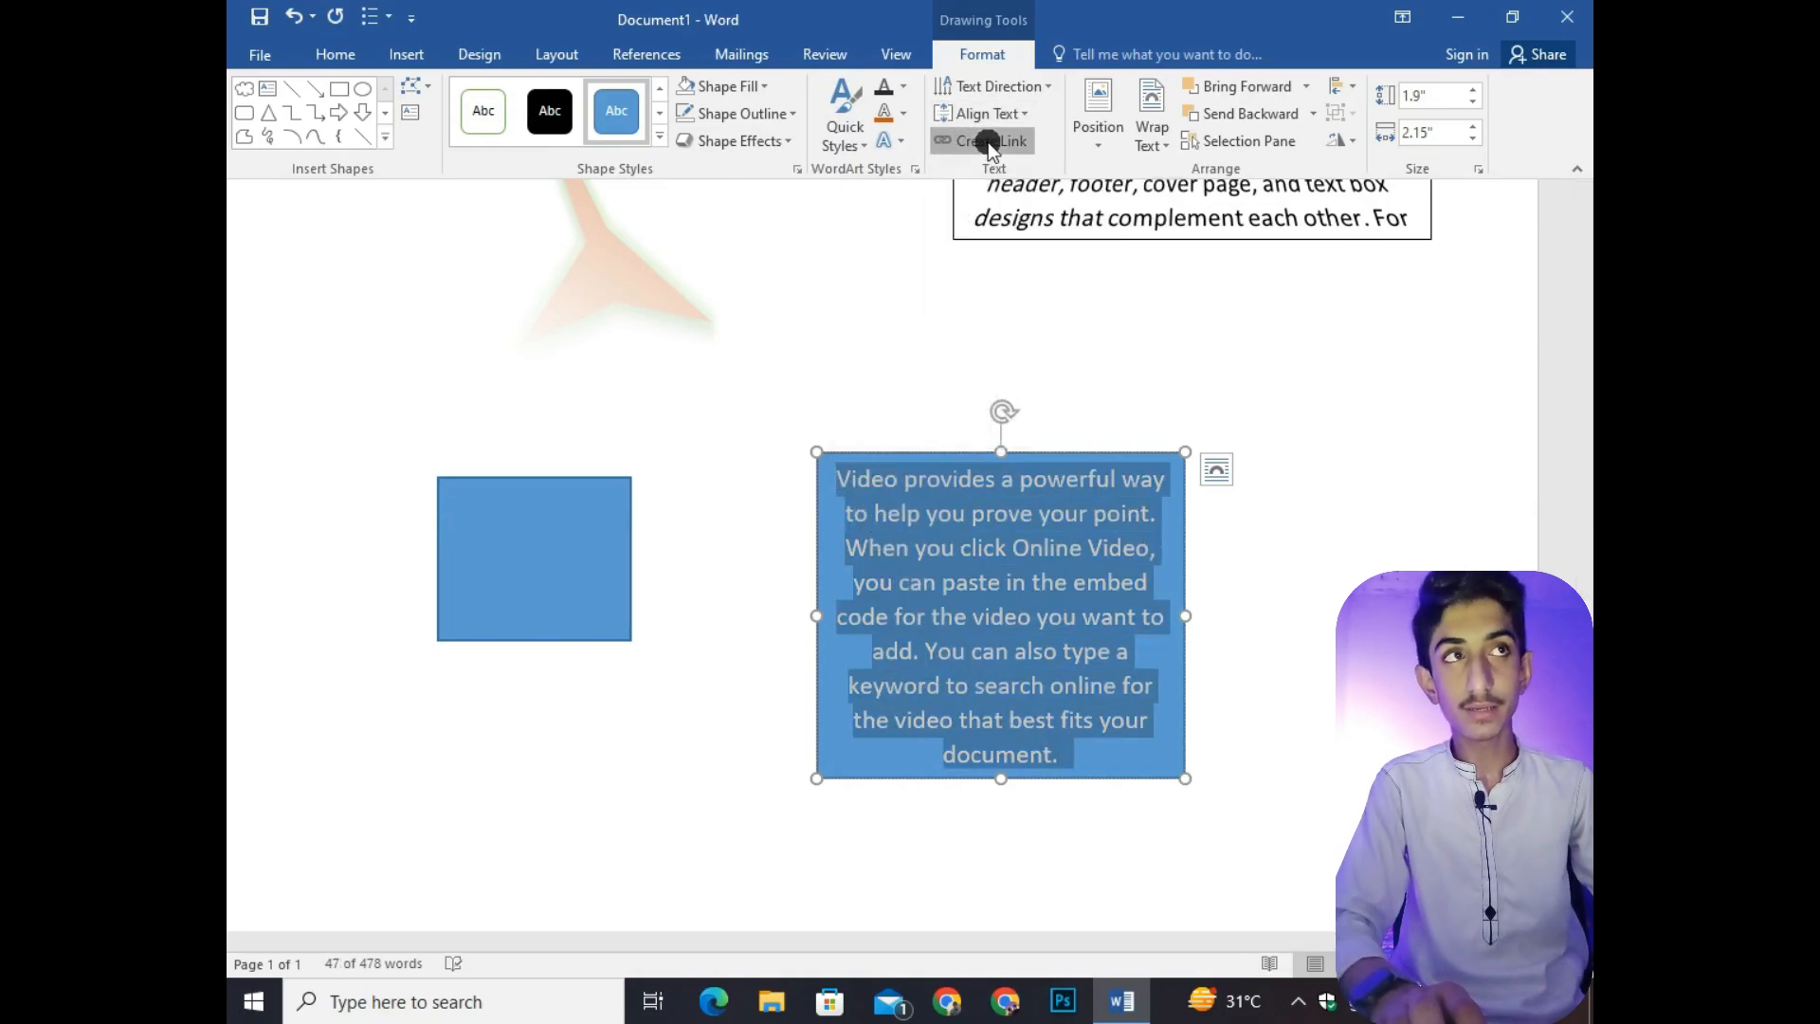
pyautogui.click(563, 559)
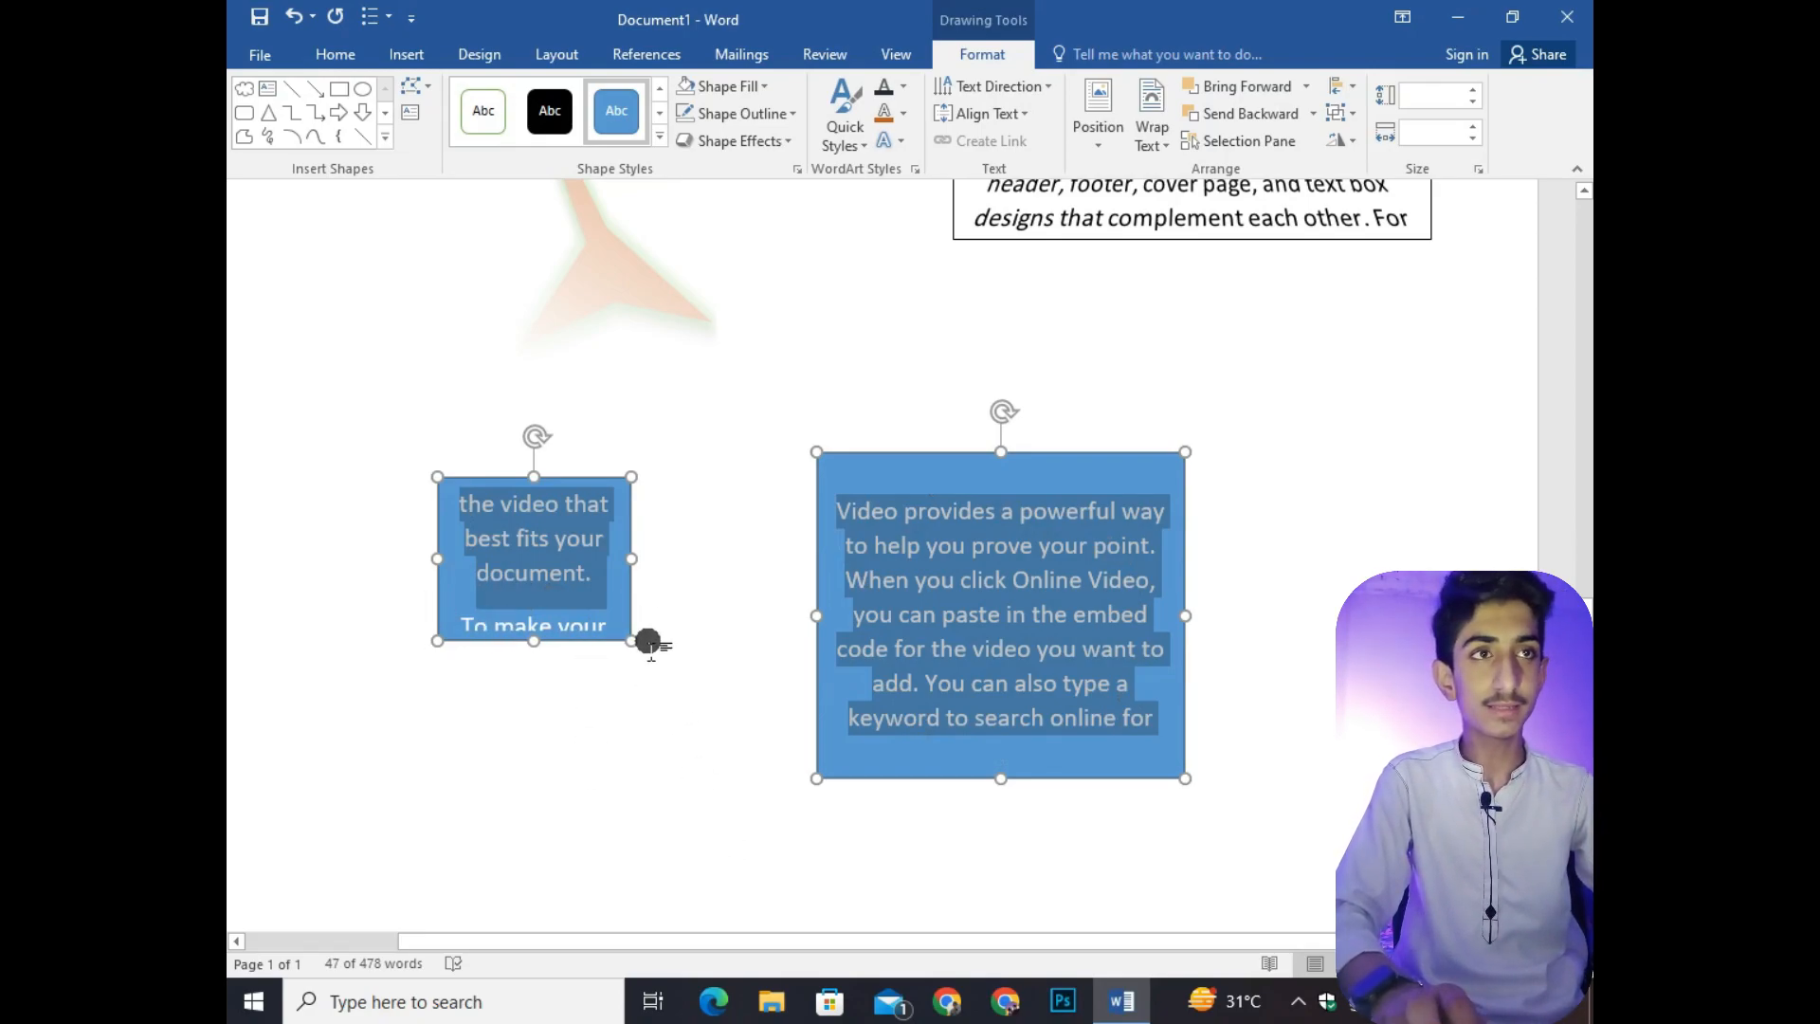
pyautogui.moveTo(631, 638); pyautogui.dragTo(676, 648)
pyautogui.click(1379, 585)
# Examine the whole page and the linked rectangles, then select "fits your document." in the larger rectangle and show its drawing format options
pyautogui.scroll(5, 1378, 585)
pyautogui.scroll(-6, 1240, 589)
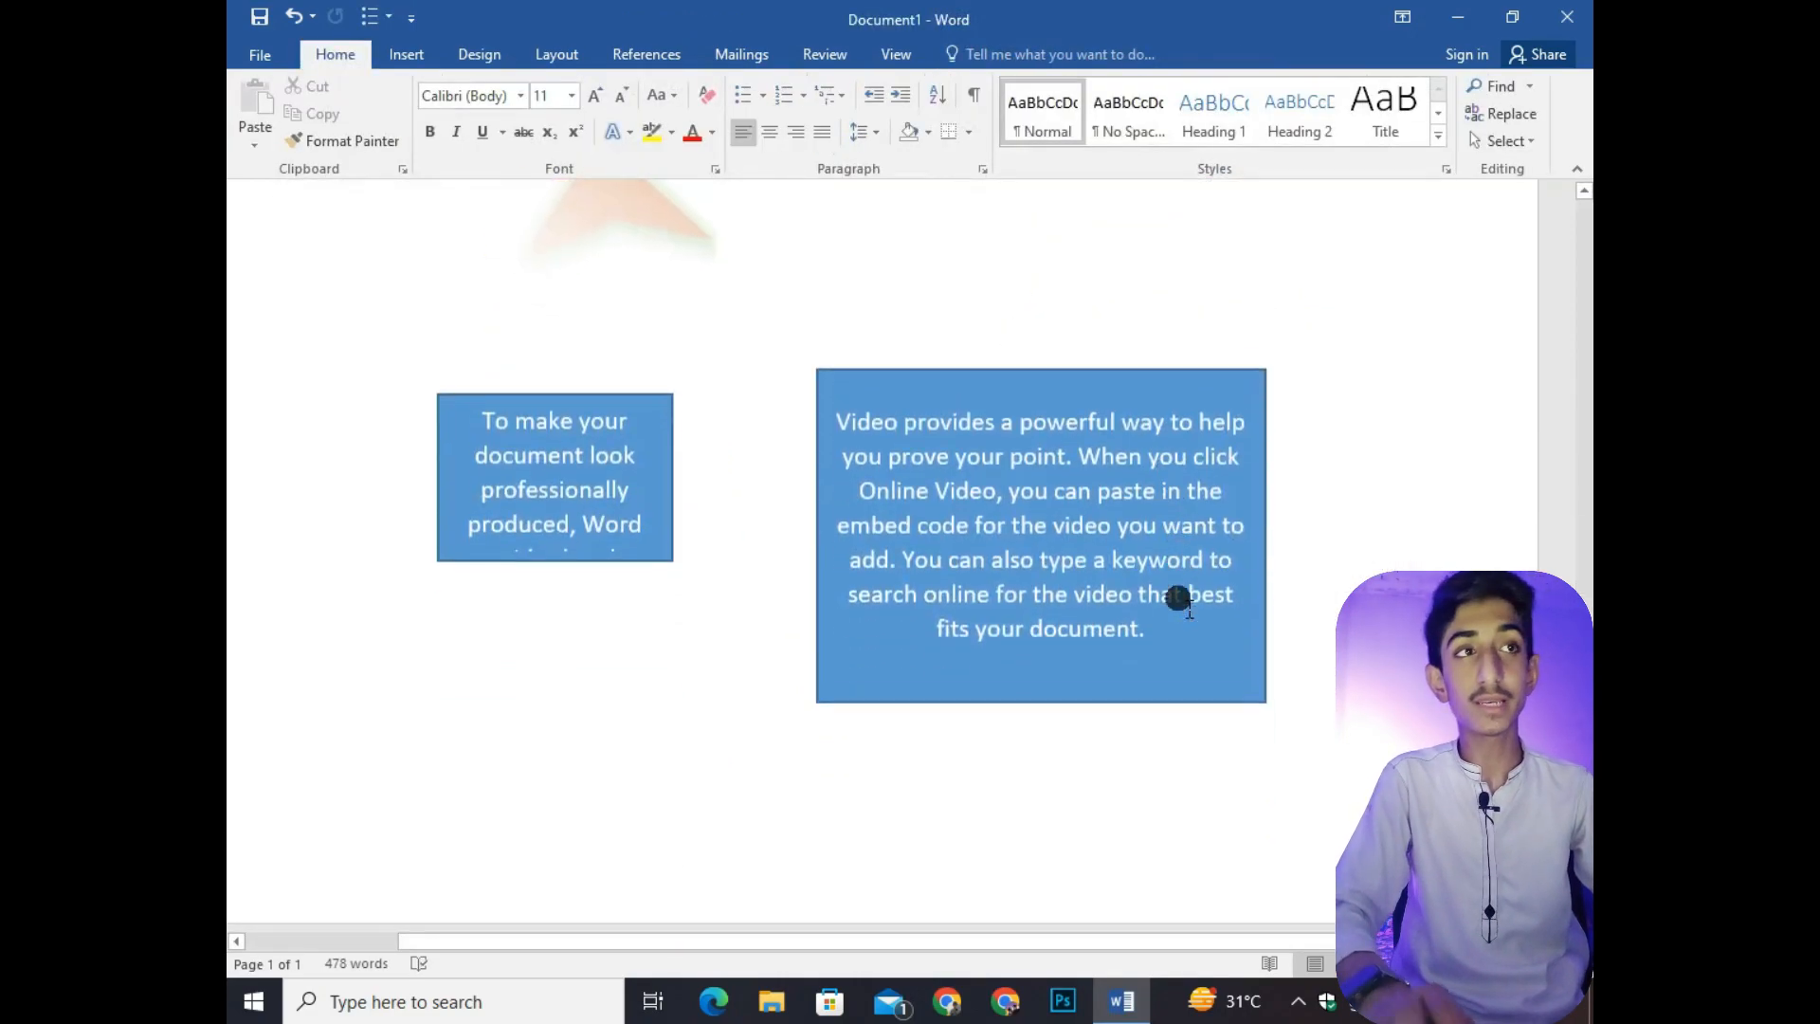
pyautogui.keyDown('ctrl'); pyautogui.scroll(-10, 1171, 594); pyautogui.keyUp('ctrl')
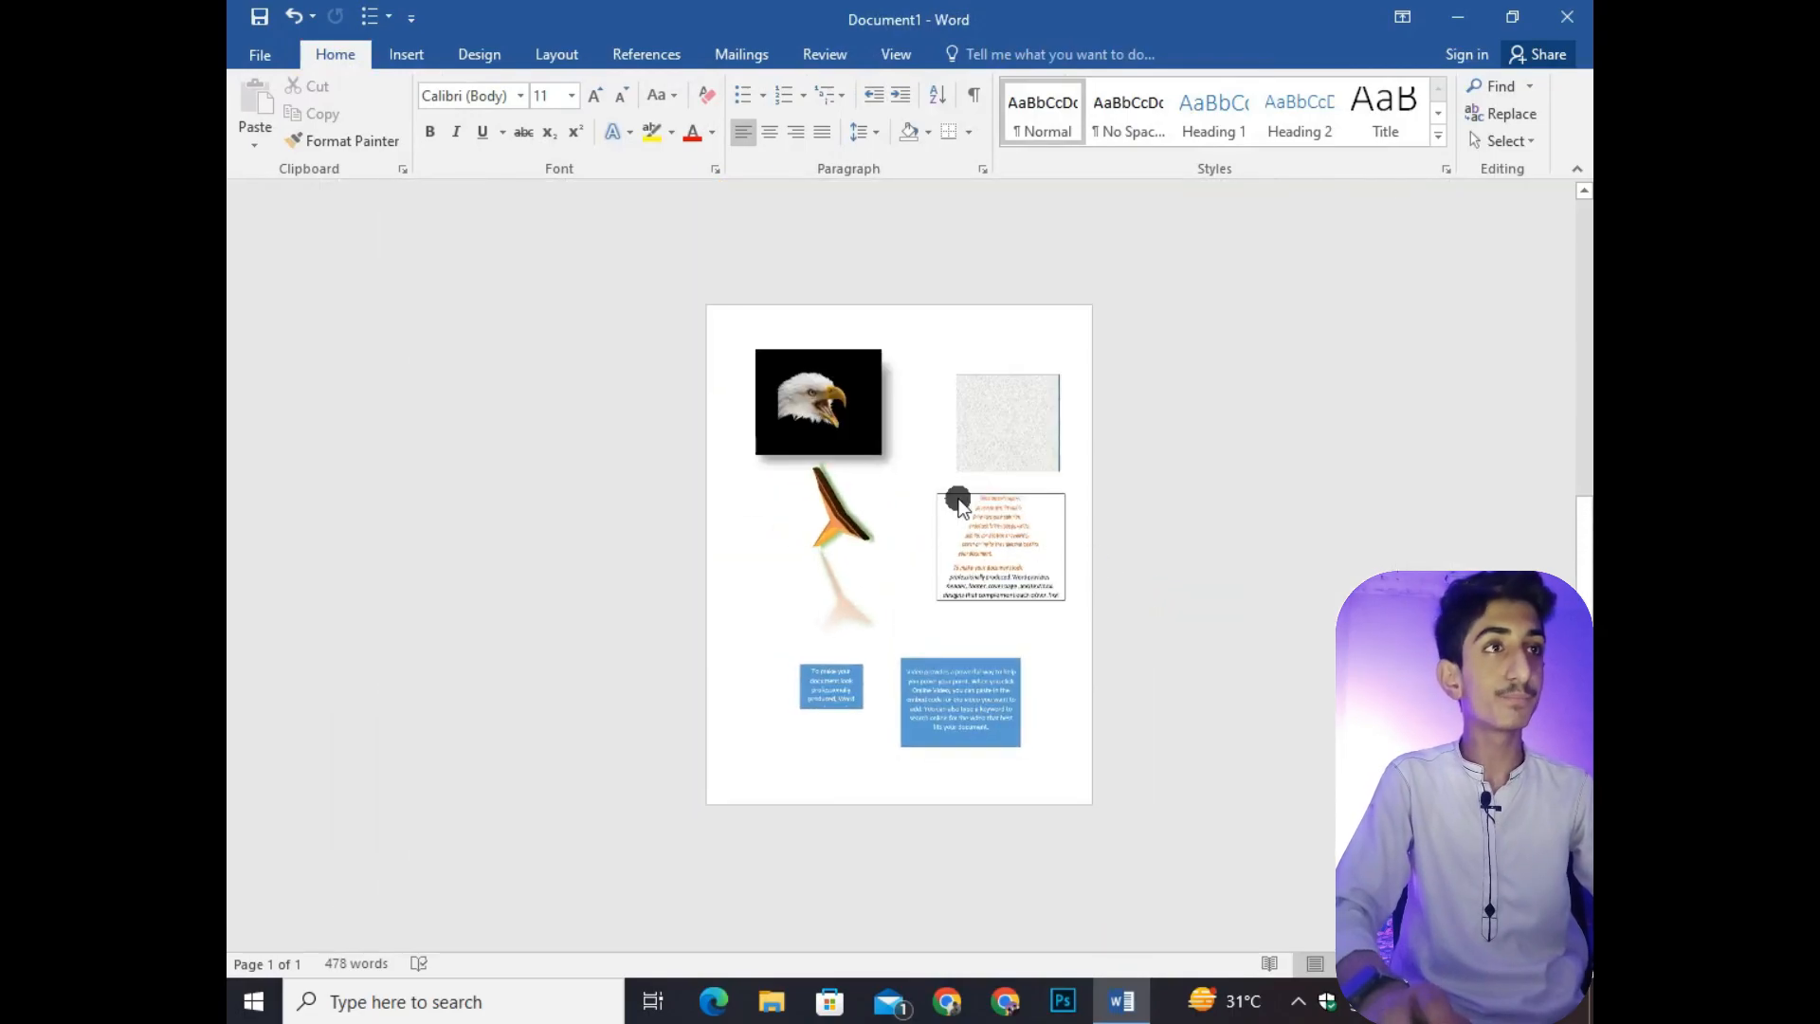
pyautogui.keyDown('ctrl'); pyautogui.scroll(10, 1126, 496); pyautogui.keyUp('ctrl')
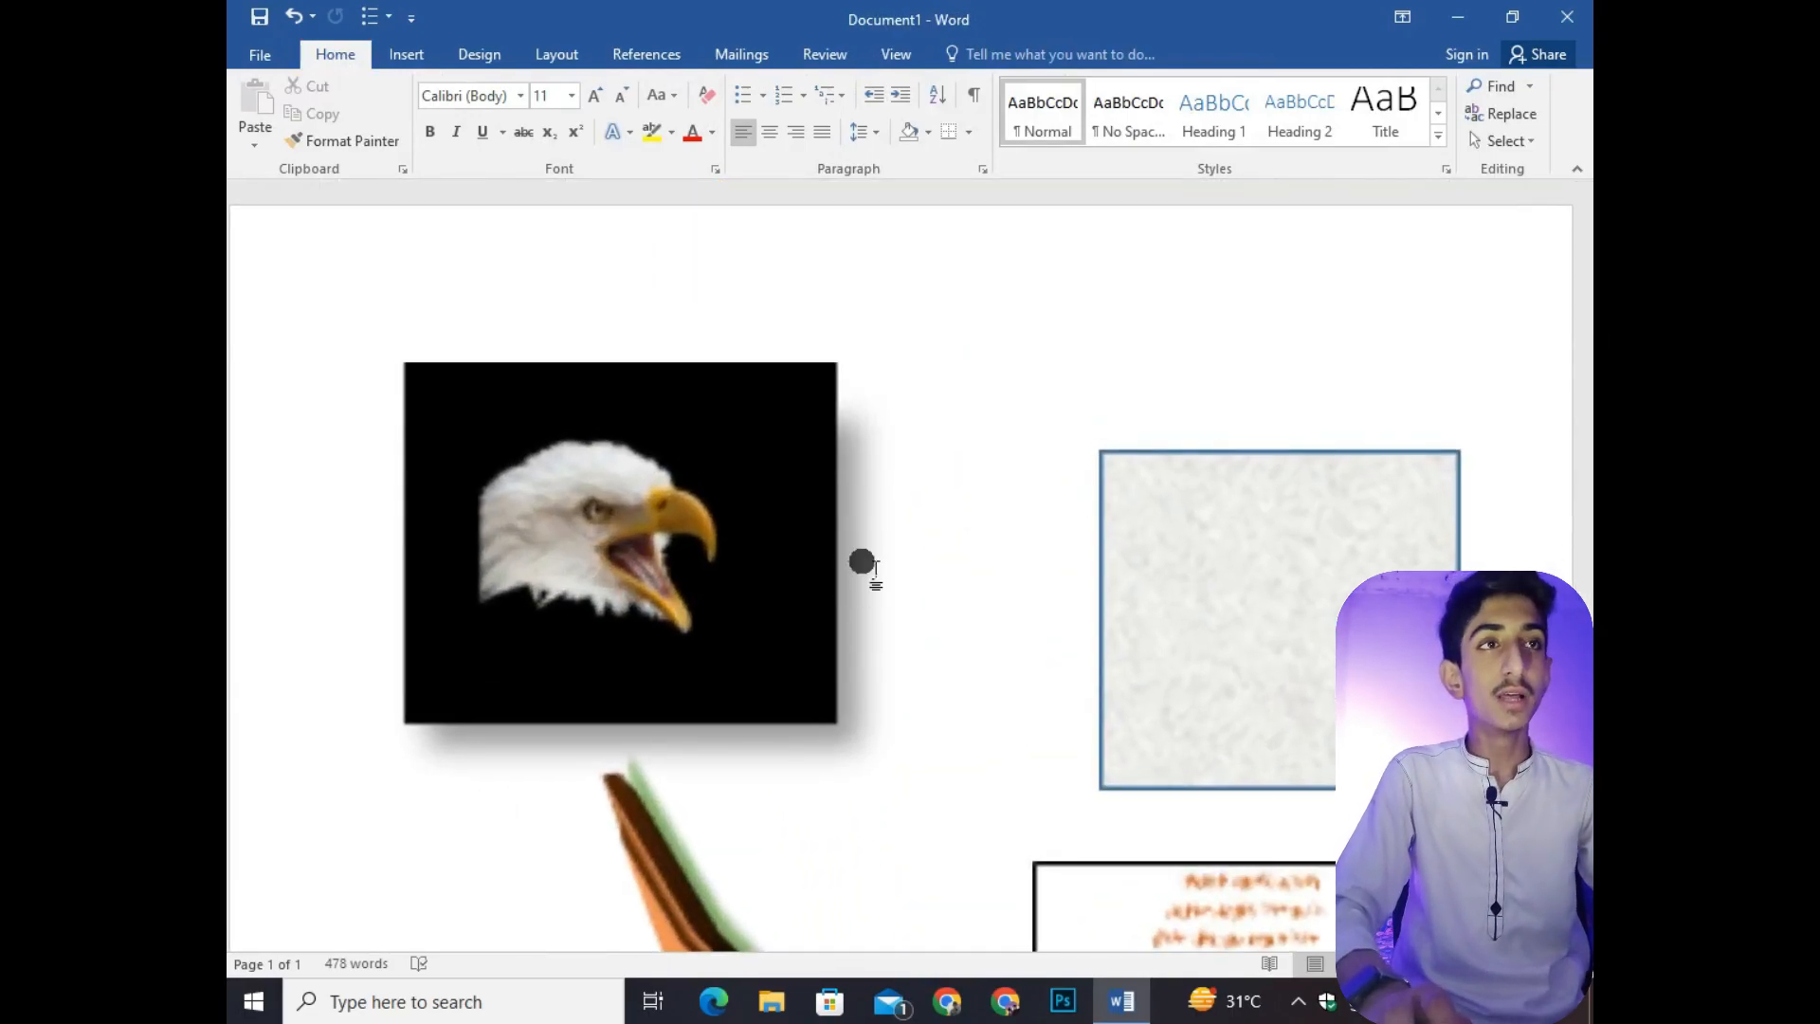
pyautogui.scroll(-8, 844, 588)
pyautogui.scroll(-1, 844, 569)
pyautogui.click(980, 654)
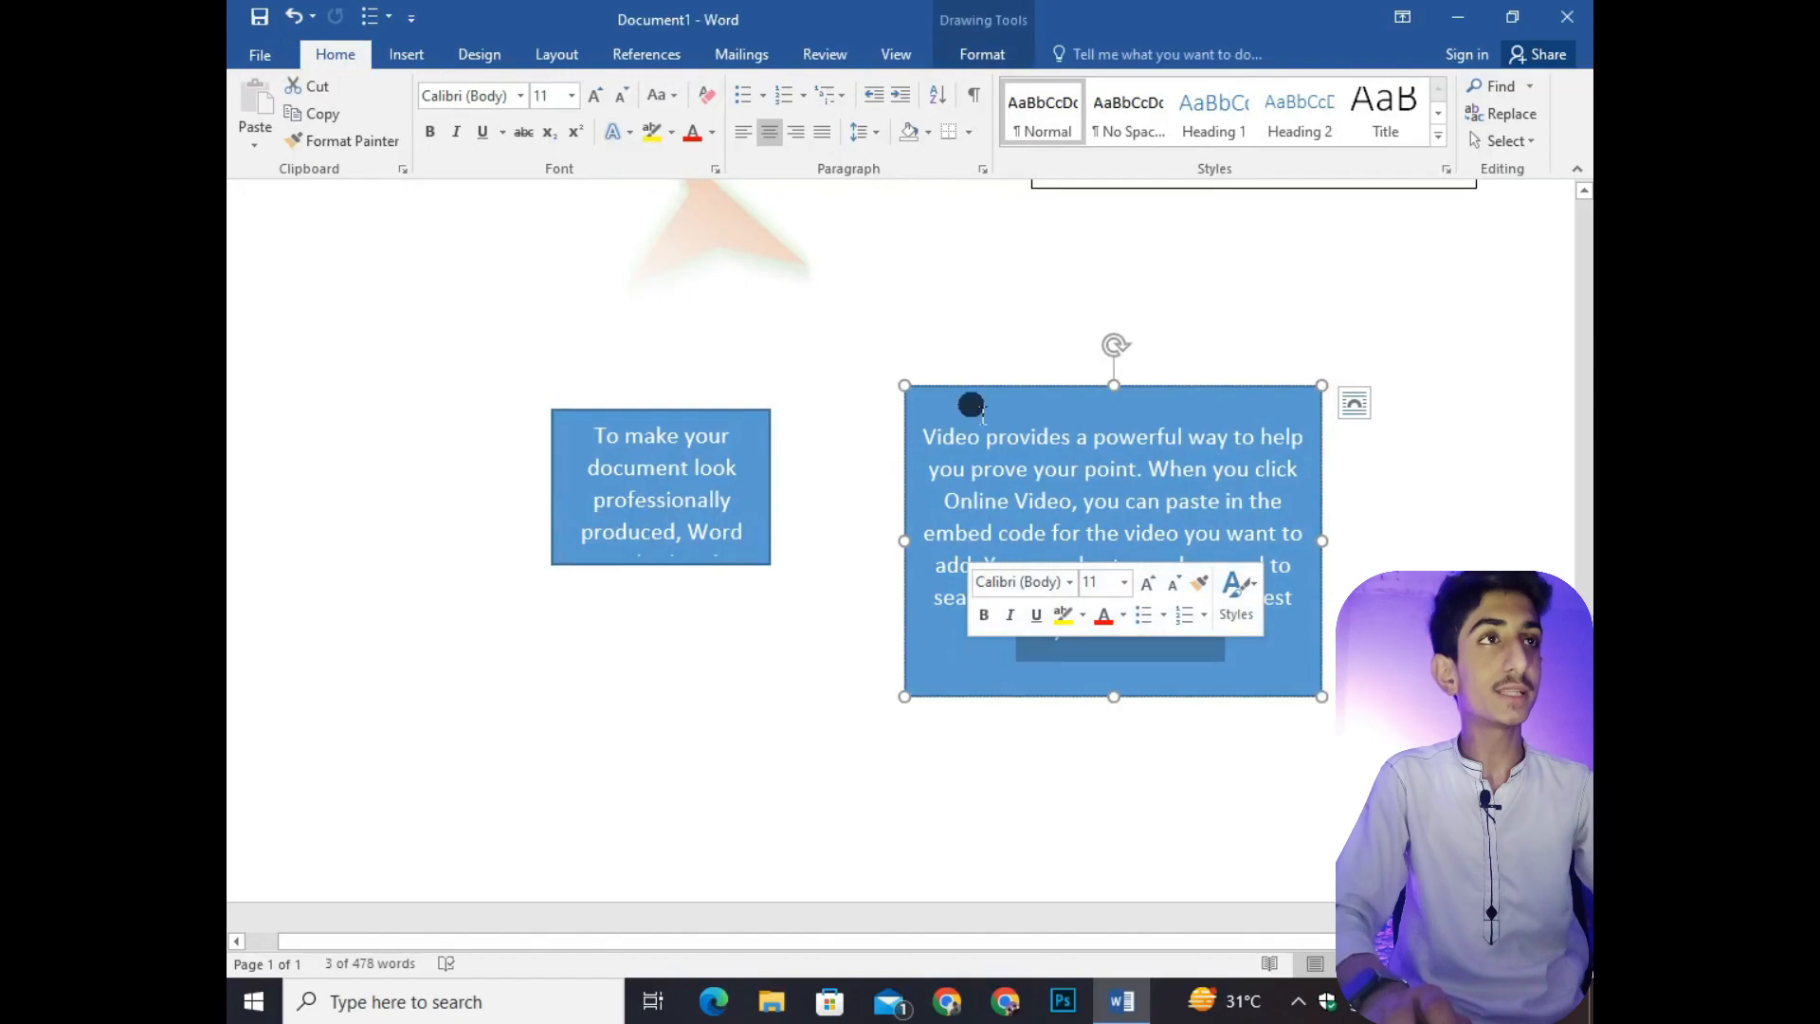
pyautogui.scroll(3, 834, 195)
pyautogui.click(969, 54)
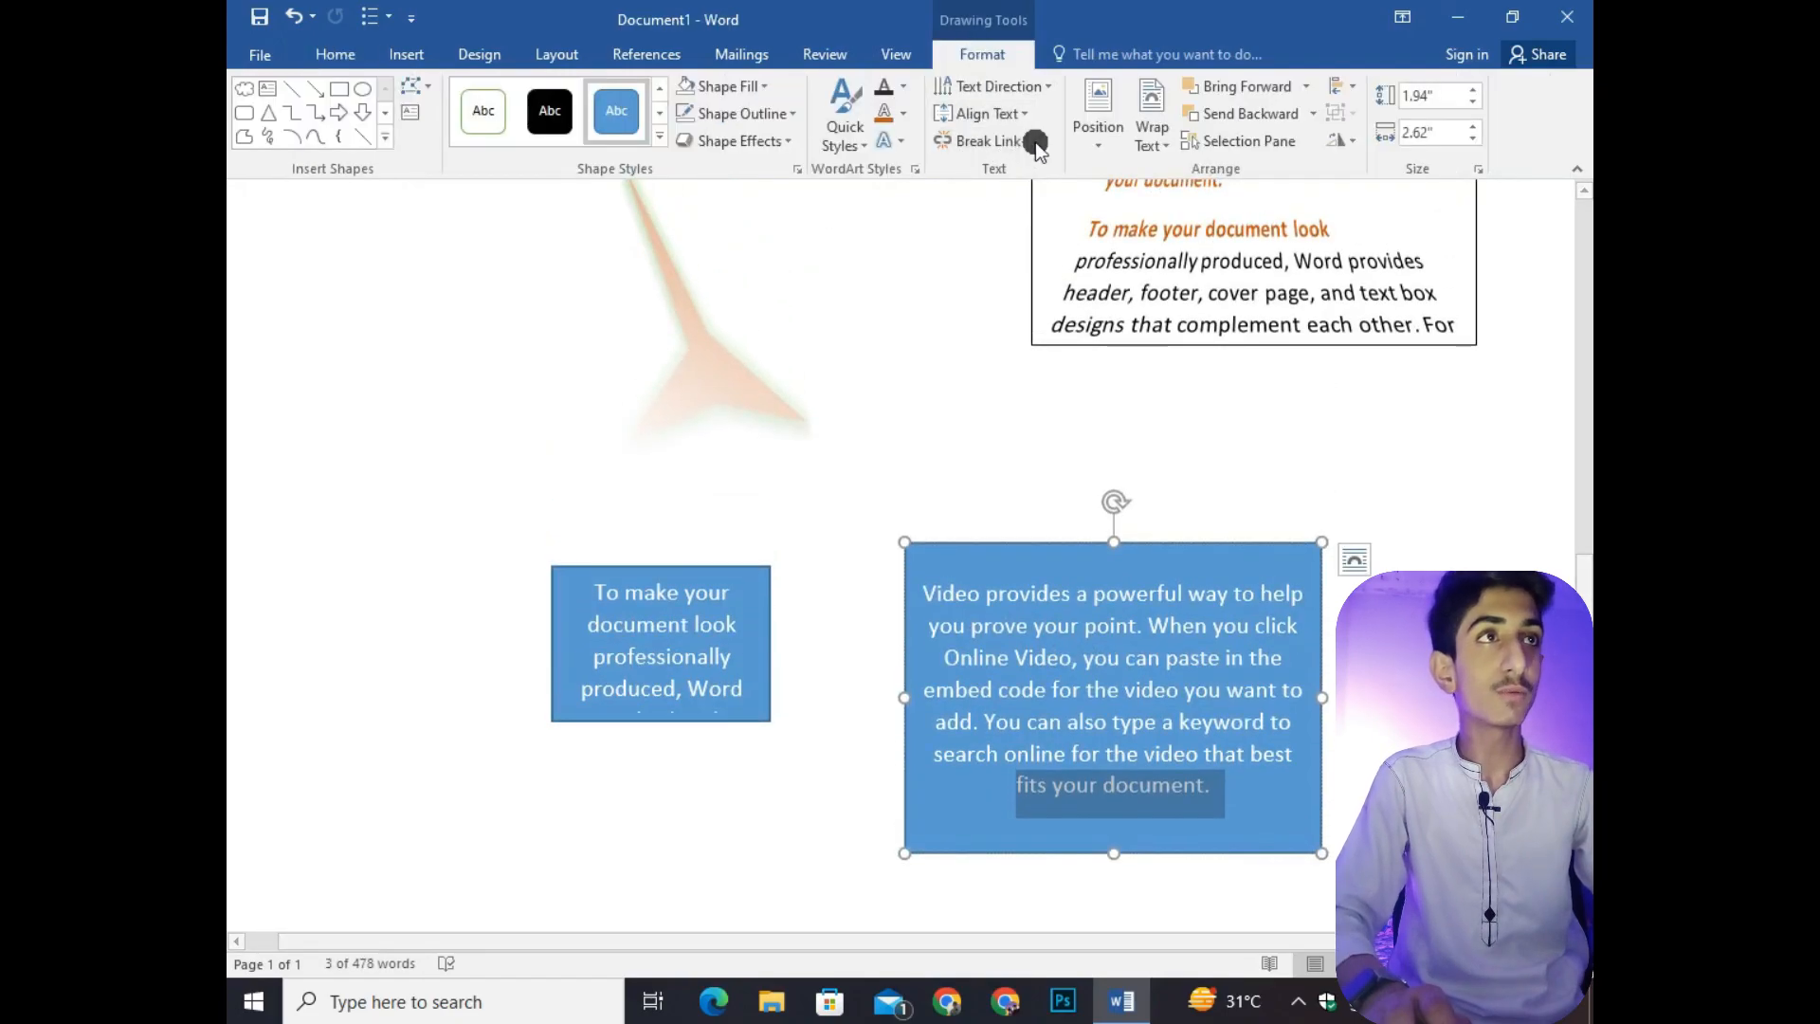